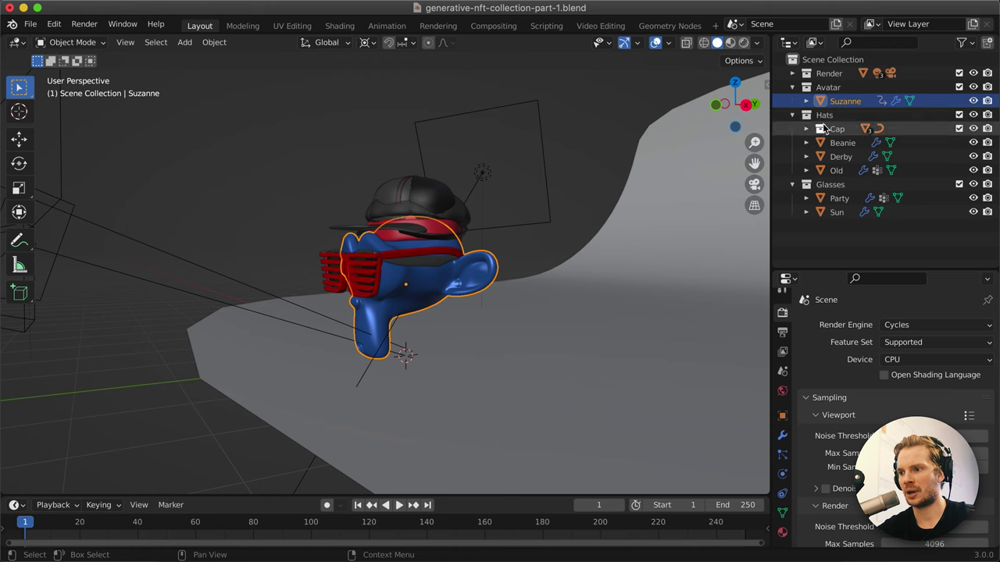
# Examine the avatar with its hats and glasses from several angles, and view the material slots of the Old hat and Suzanne.
pyautogui.hscroll(5, 528, 268)
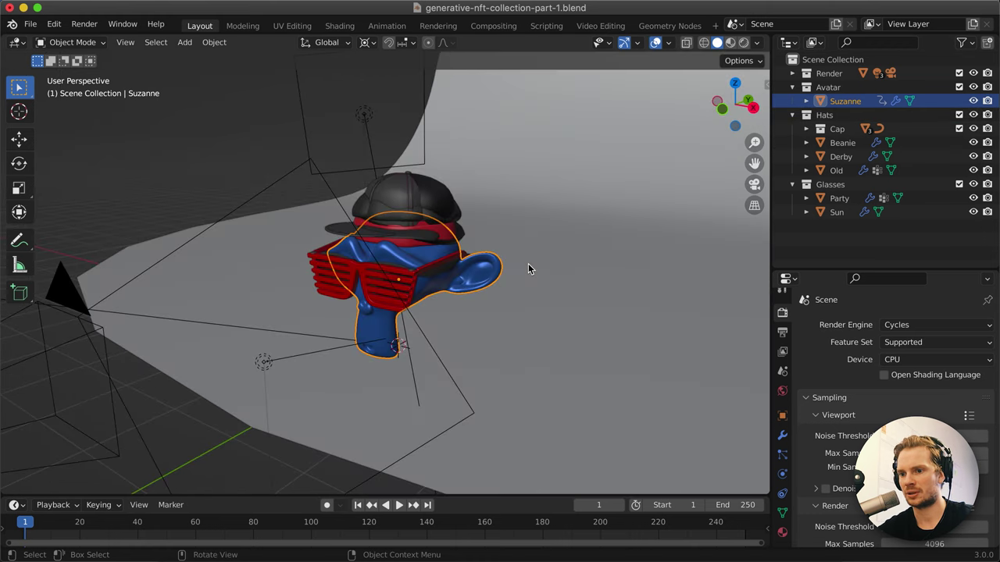
pyautogui.keyDown('ctrl'); pyautogui.scroll(5, 528, 269); pyautogui.keyUp('ctrl')
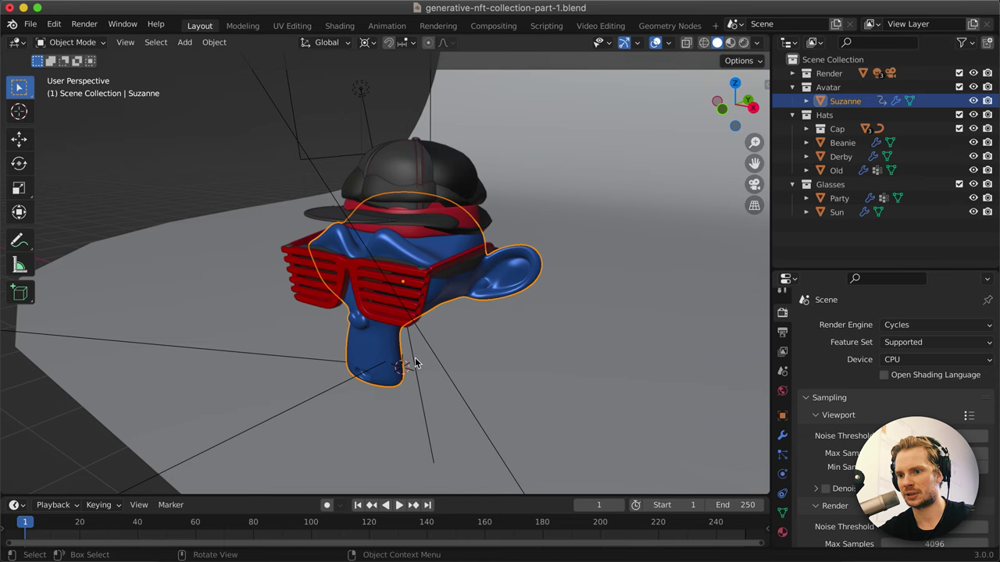
pyautogui.hscroll(5, 415, 363)
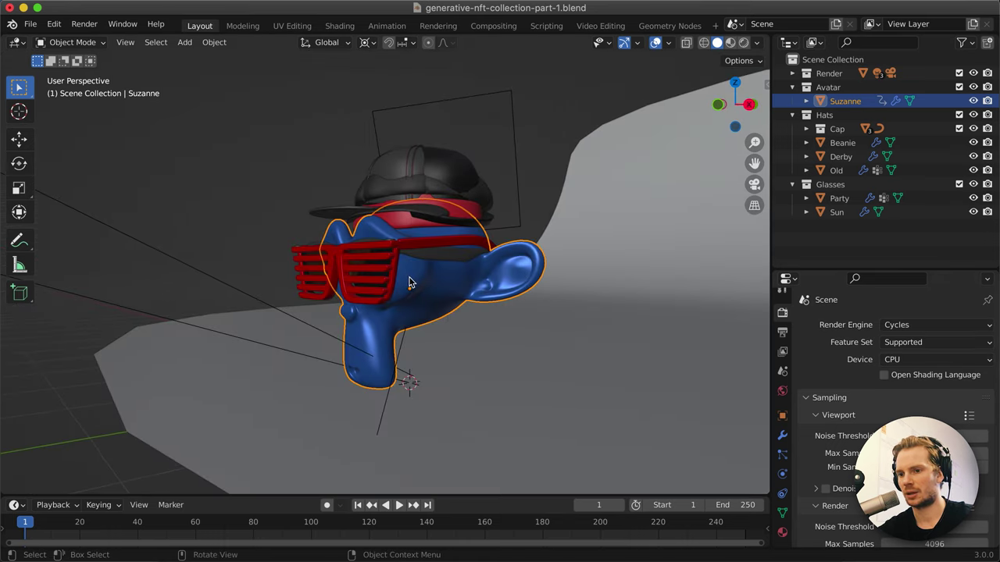
pyautogui.scroll(-2, 782, 492)
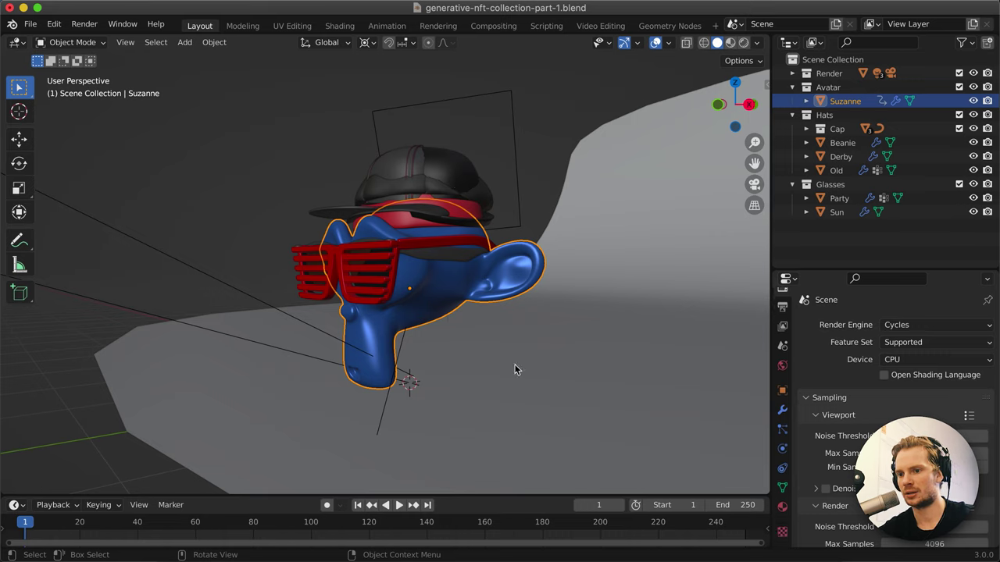
pyautogui.click(782, 507)
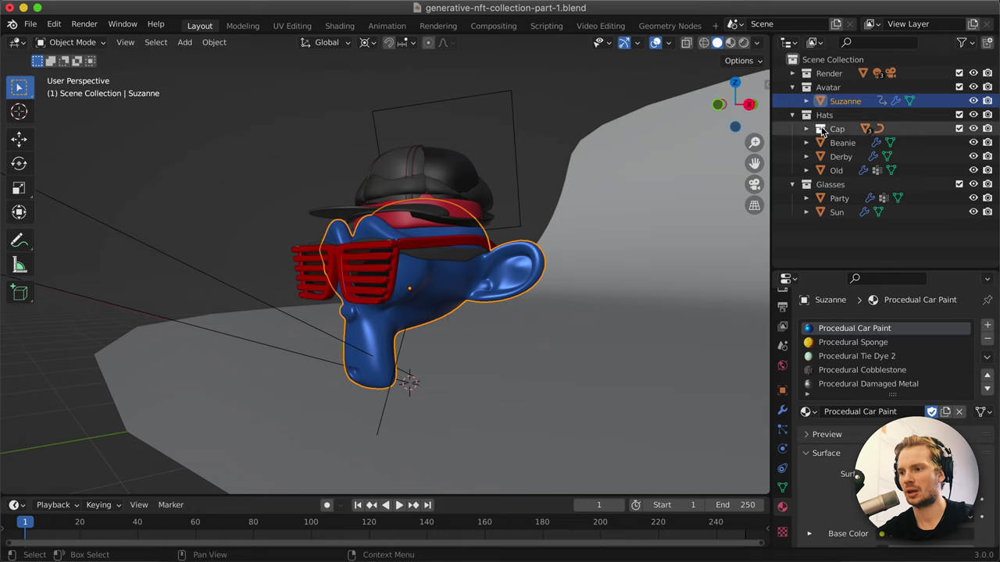
pyautogui.click(422, 174)
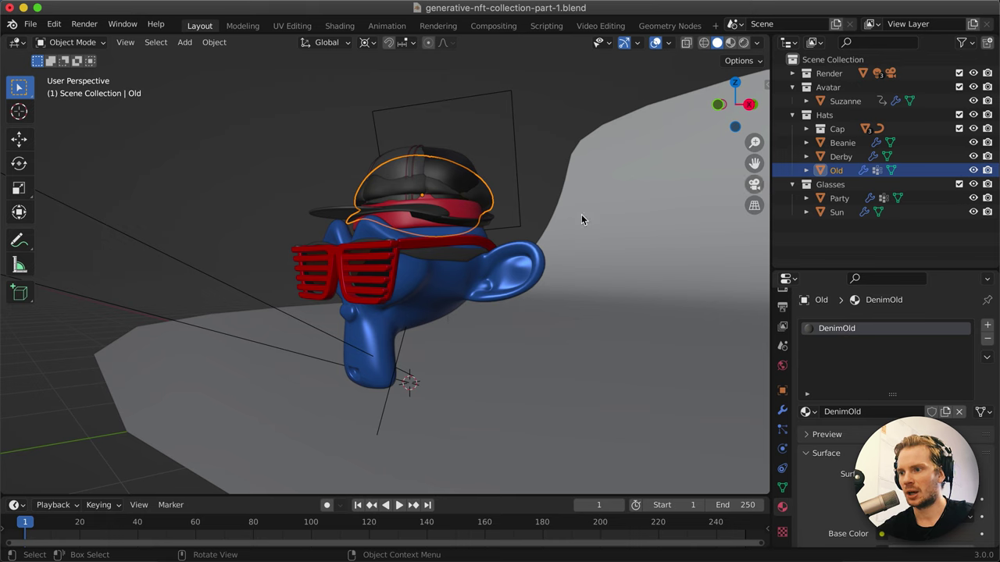
pyautogui.click(434, 310)
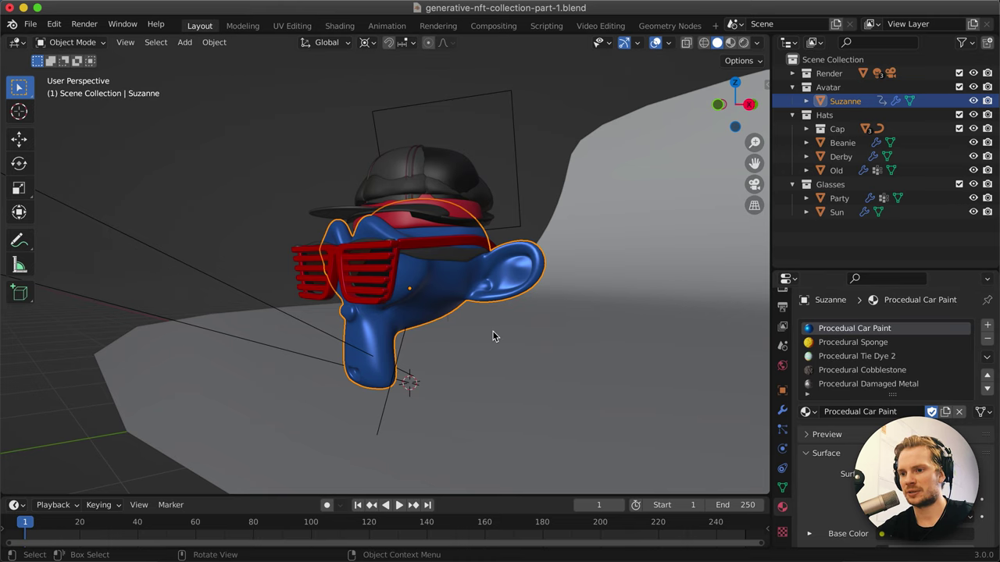
pyautogui.scroll(-5, 492, 331)
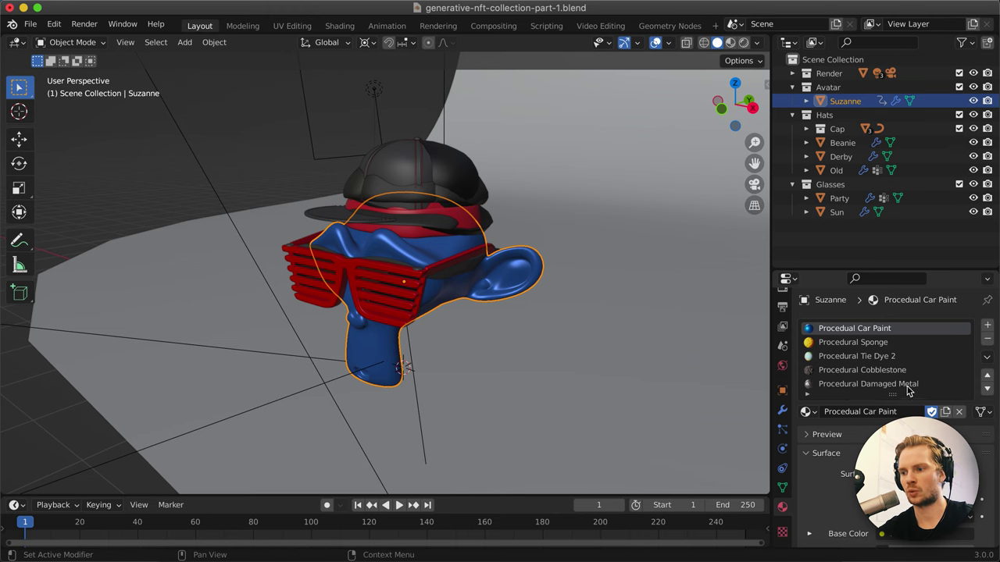
pyautogui.hscroll(10, 439, 381)
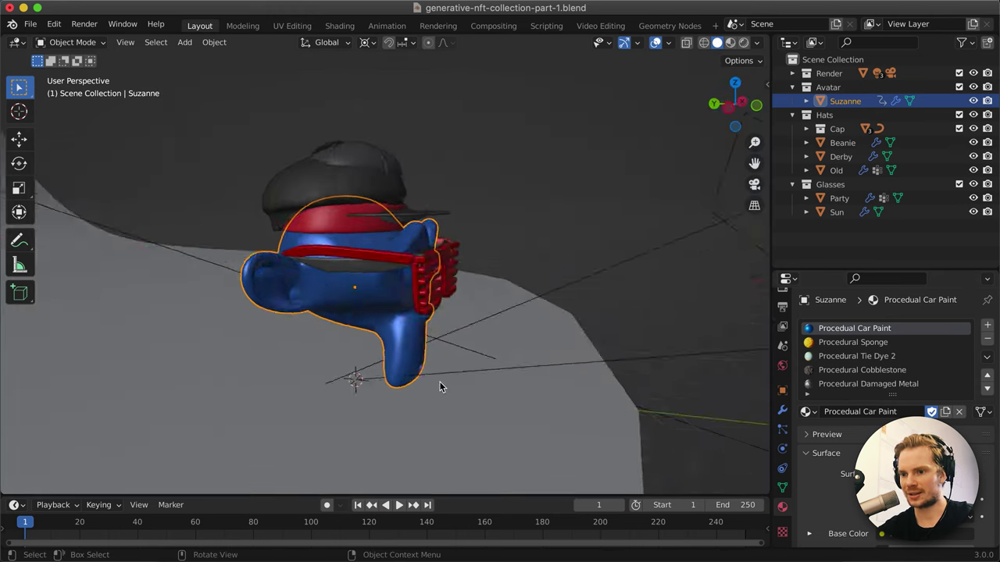
pyautogui.hscroll(15, 439, 387)
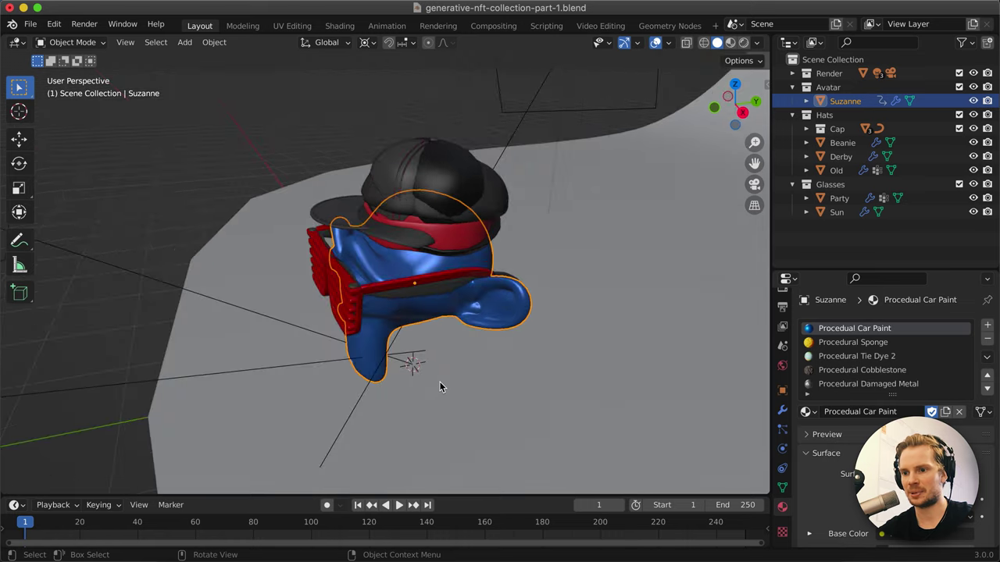
pyautogui.hscroll(5, 439, 381)
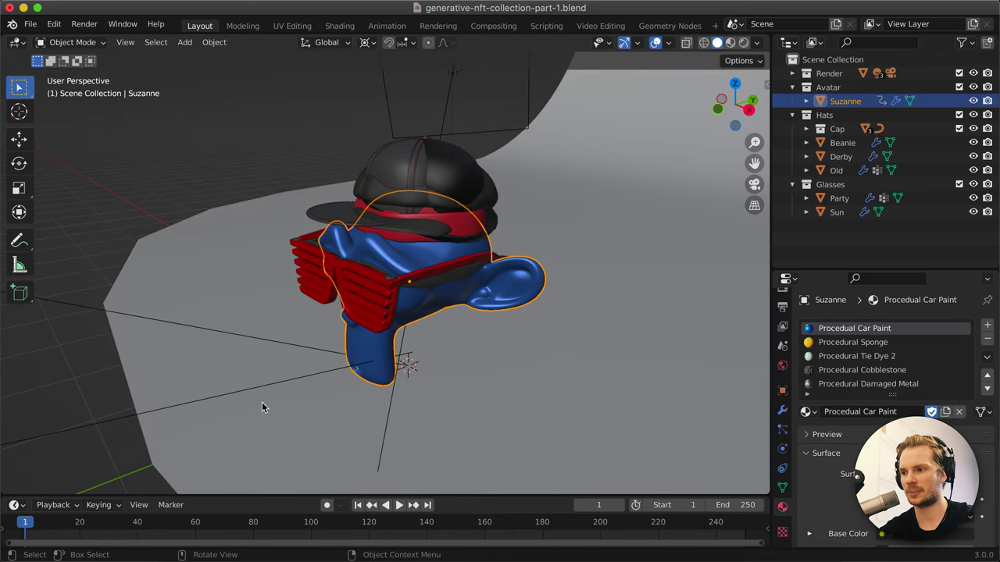
# Look through the objects in the Render collection and hide the whole collection in the viewport.
pyautogui.click(827, 74)
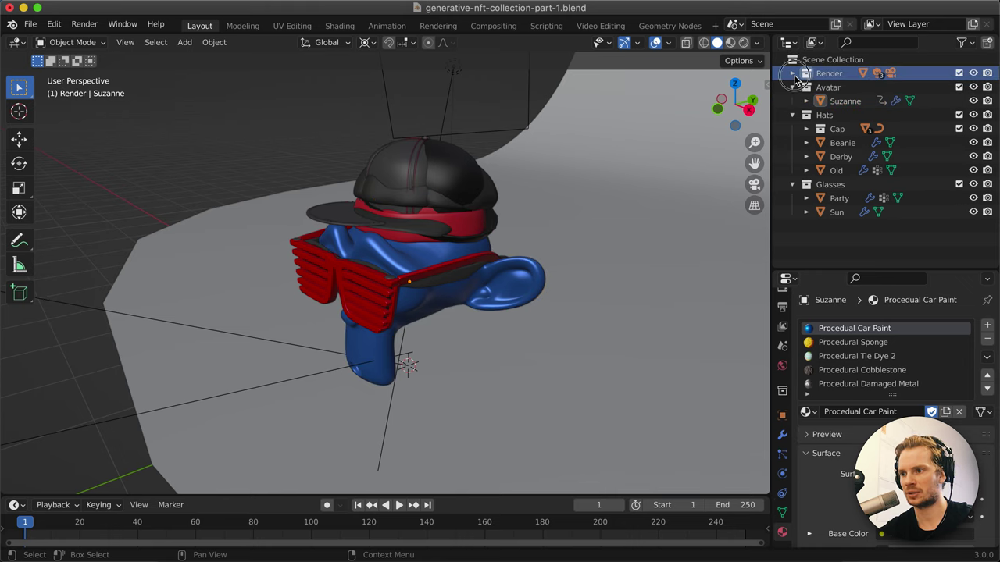
pyautogui.click(792, 73)
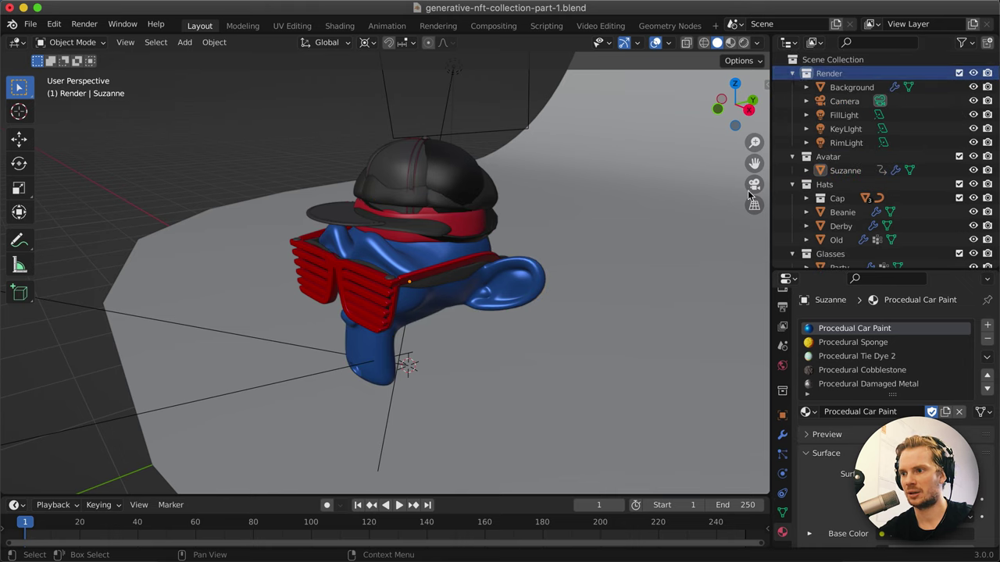
pyautogui.moveTo(564, 299); pyautogui.dragTo(578, 299, button='middle')
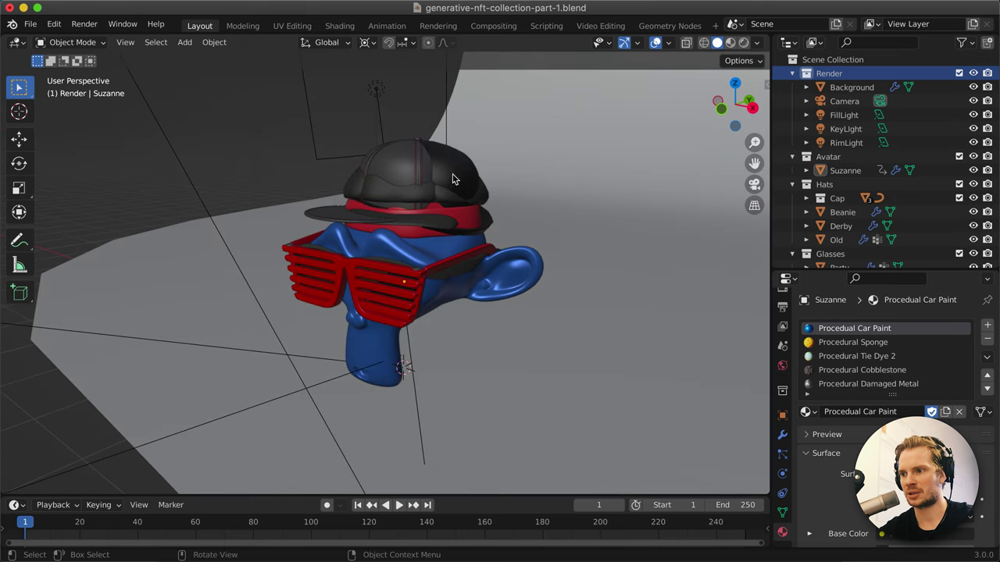
pyautogui.click(973, 72)
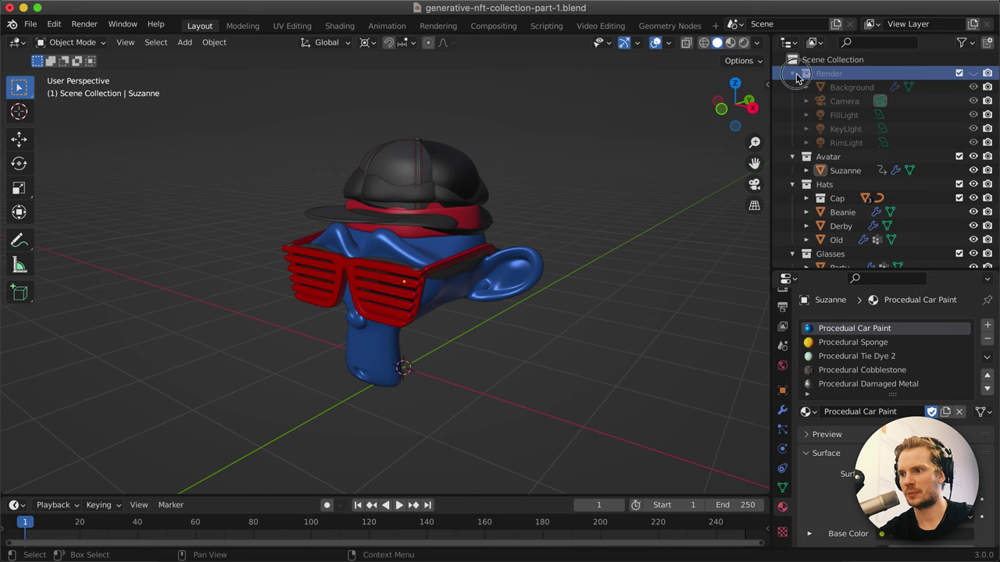
pyautogui.click(792, 73)
pyautogui.scroll(3, 546, 300)
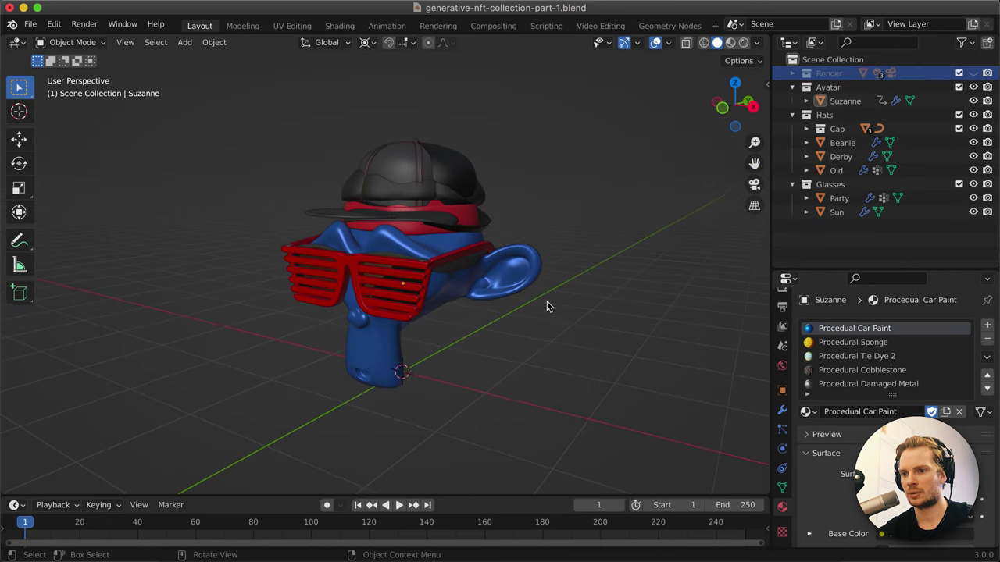
pyautogui.scroll(1, 547, 305)
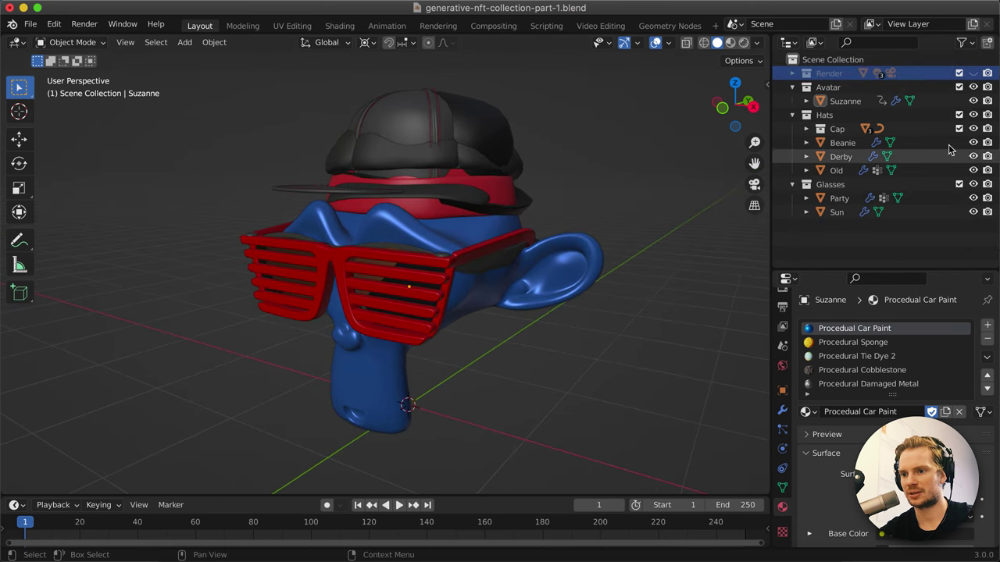
# Inspect the objects inside the Cap collection, collapse it again, and select the Suzanne head.
pyautogui.click(837, 130)
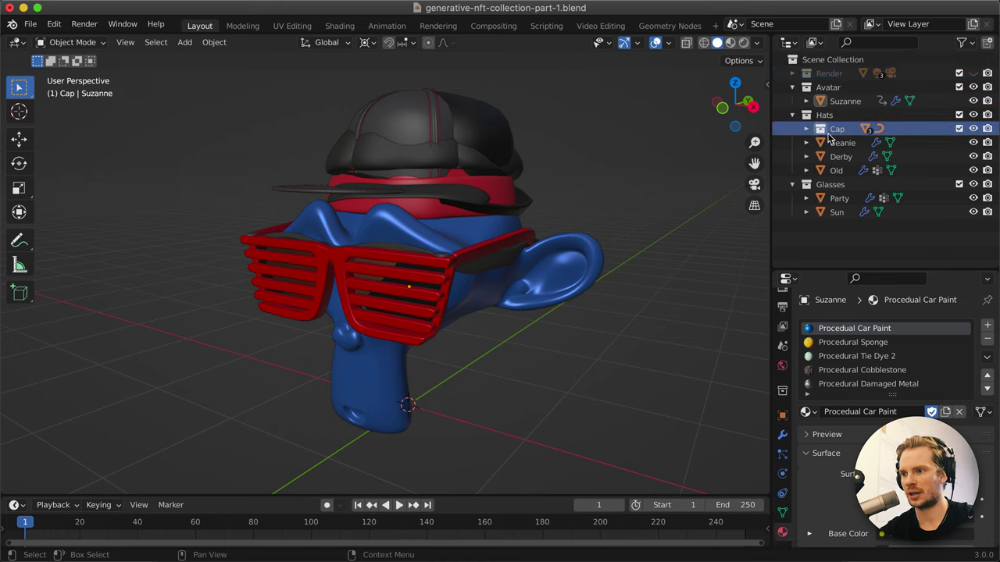
pyautogui.click(806, 129)
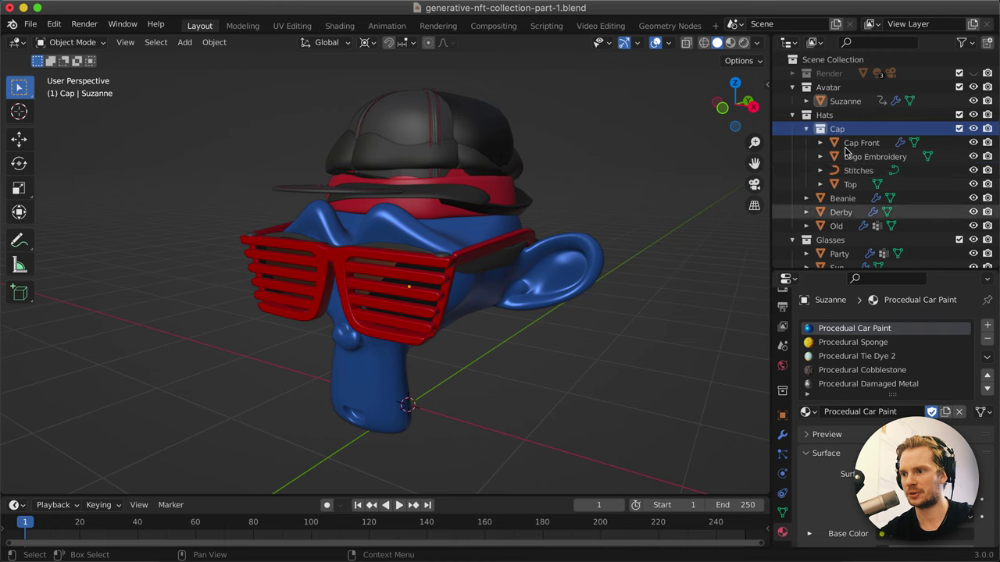
pyautogui.click(806, 128)
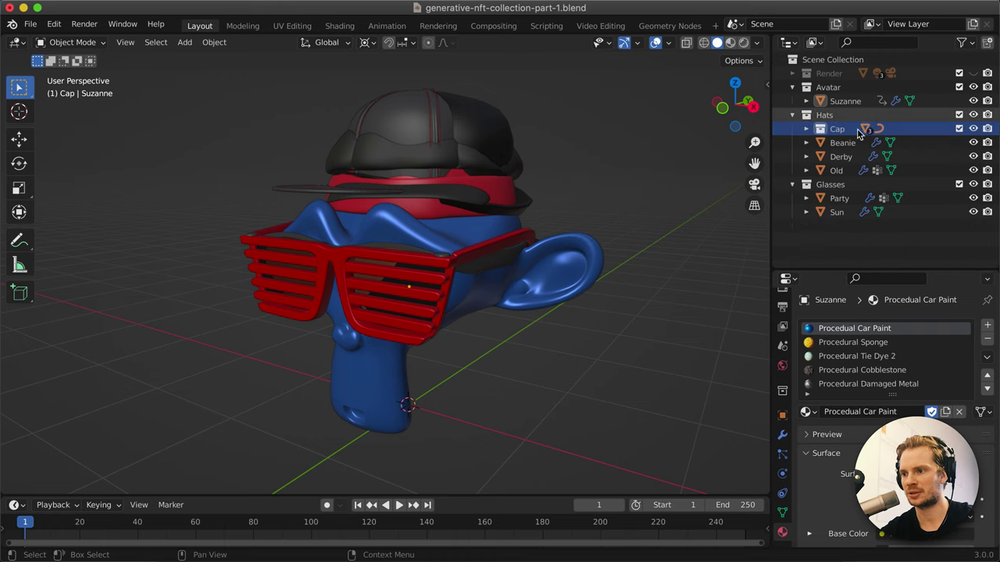
pyautogui.moveTo(281, 326); pyautogui.dragTo(394, 121, button='middle')
pyautogui.moveTo(421, 403); pyautogui.dragTo(422, 404, button='middle')
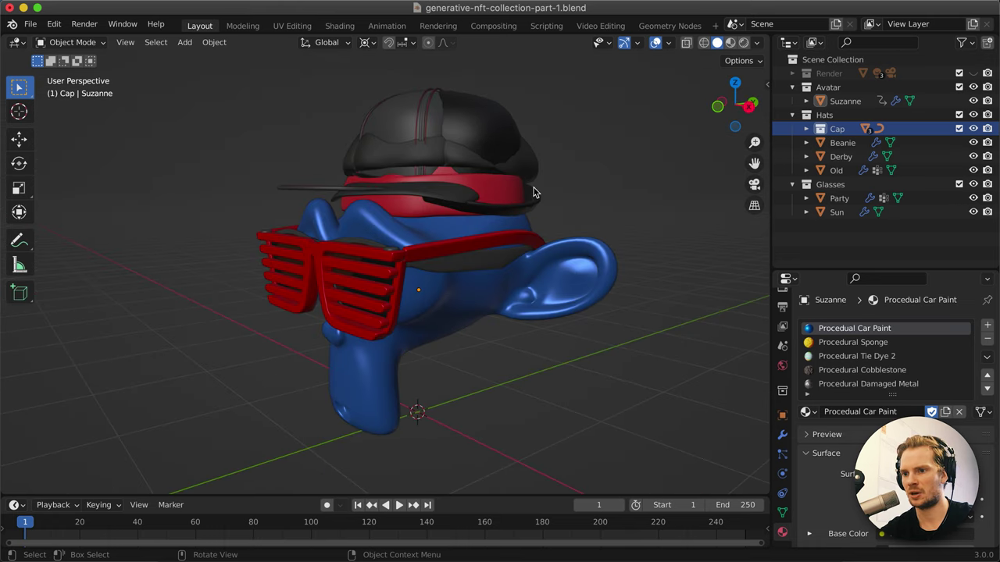
pyautogui.click(458, 326)
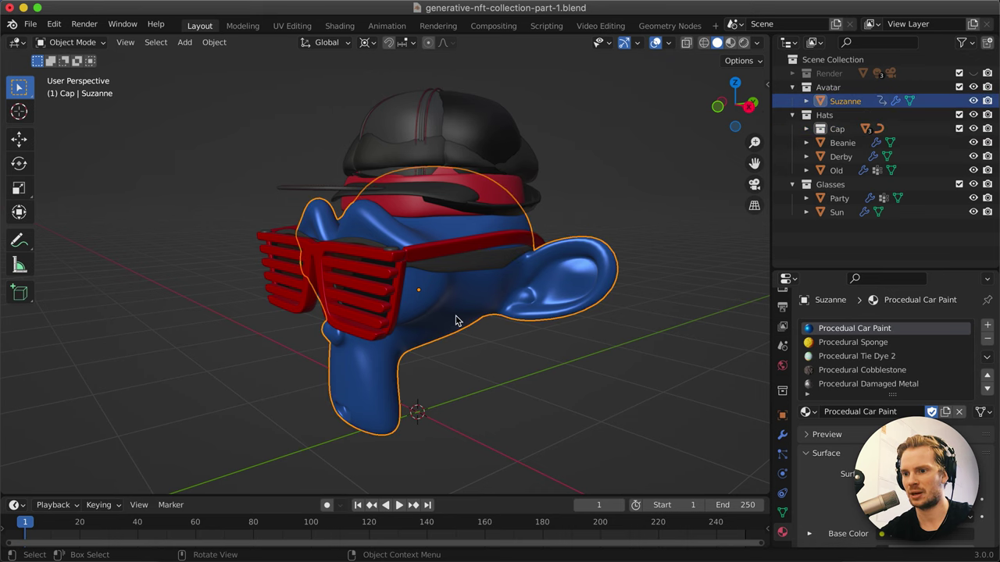
pyautogui.moveTo(421, 379); pyautogui.dragTo(421, 379, button='middle')
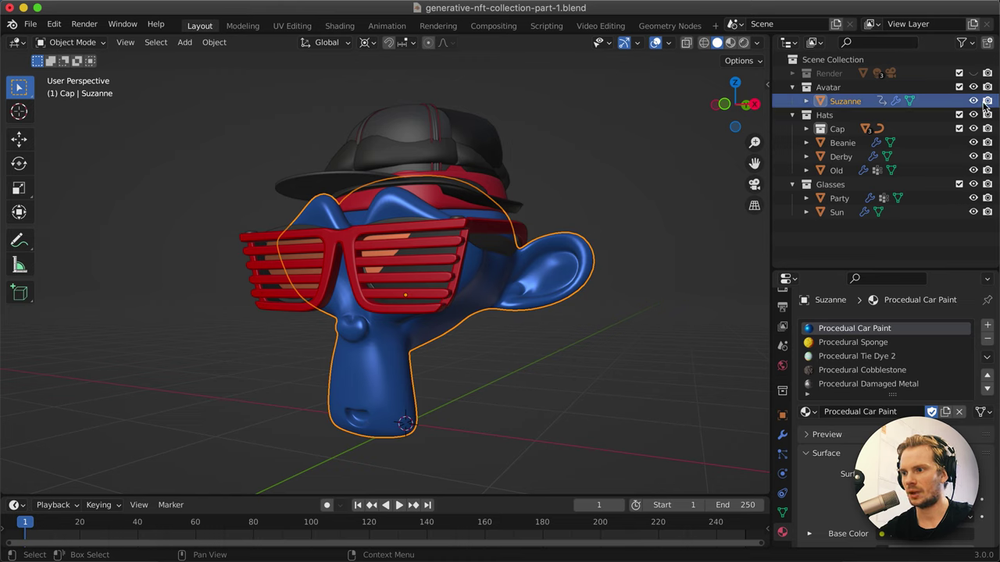
# Hide the Beanie, Derby and Old hats and the Party and Sun glasses, keeping only the Cap shown on Suzanne.
pyautogui.click(973, 143)
pyautogui.click(973, 156)
pyautogui.click(973, 170)
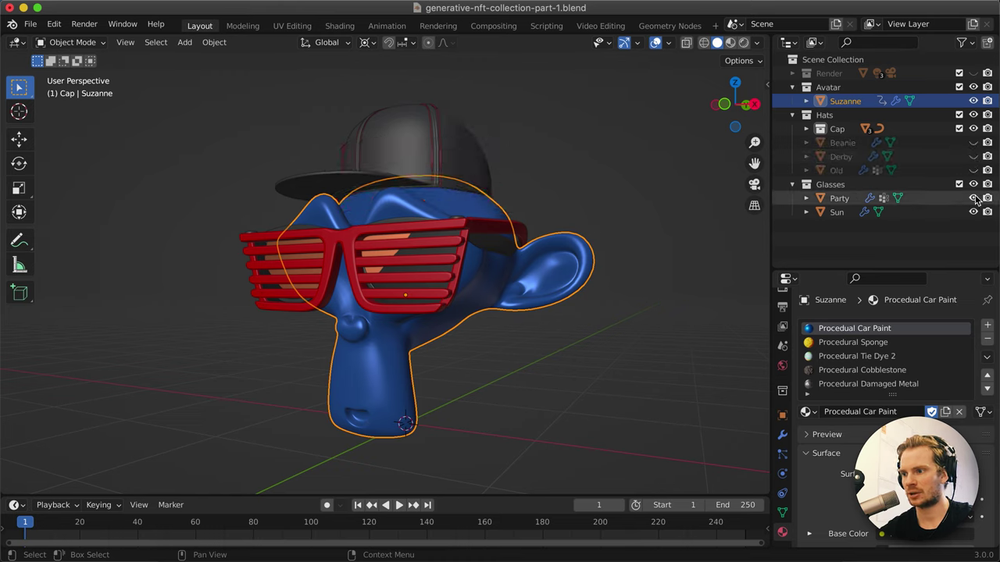
pyautogui.click(974, 198)
pyautogui.click(973, 213)
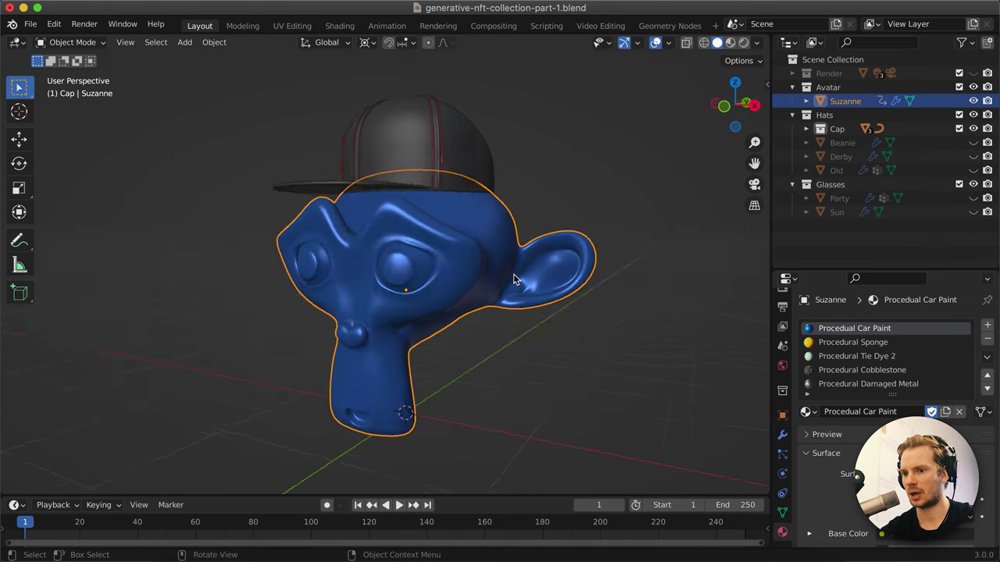
# Hide the Cap collection and preview the Beanie, Derby and Old hats one at a time, hiding each again.
pyautogui.moveTo(514, 280); pyautogui.dragTo(468, 278, button='middle')
pyautogui.click(973, 128)
pyautogui.click(973, 142)
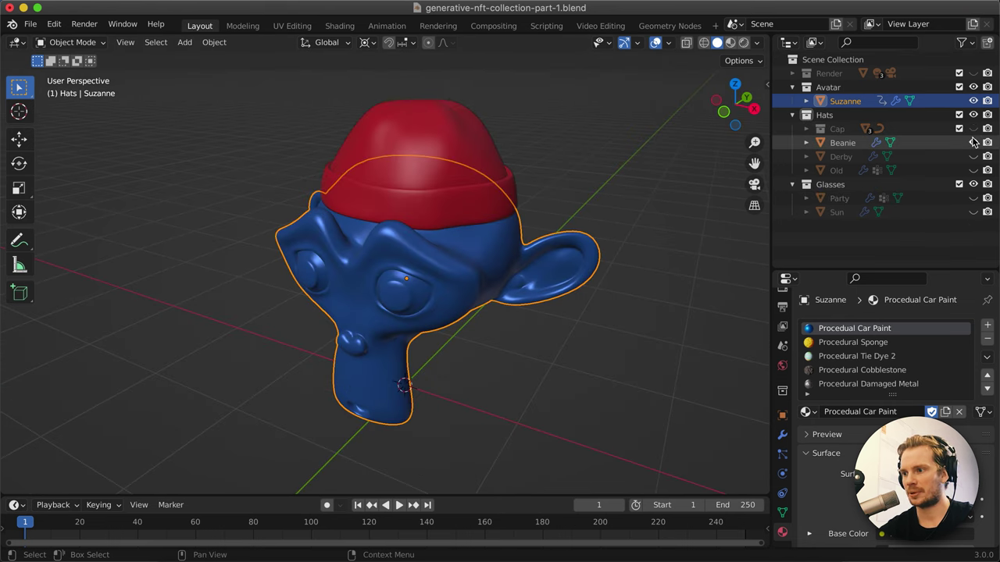
pyautogui.click(973, 142)
pyautogui.click(973, 156)
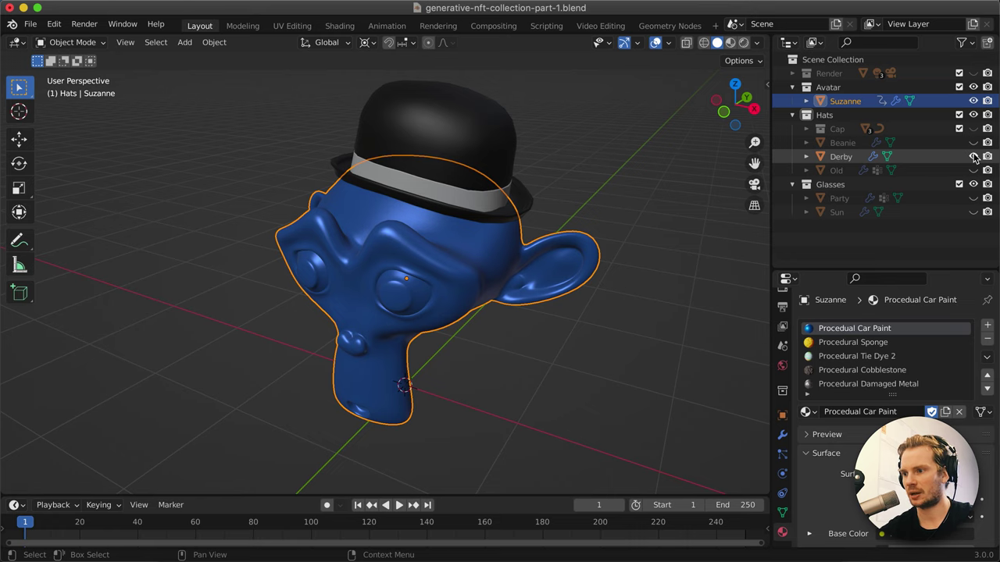
pyautogui.click(973, 156)
pyautogui.click(973, 170)
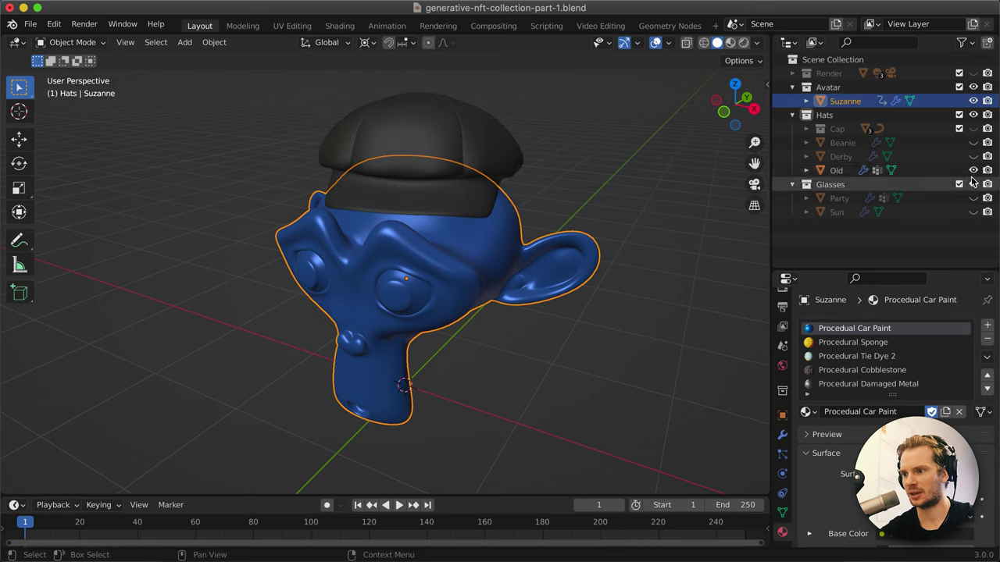
pyautogui.click(973, 170)
# Preview the Party and Sun glasses one at a time on Suzanne, hiding each pair again.
pyautogui.click(973, 199)
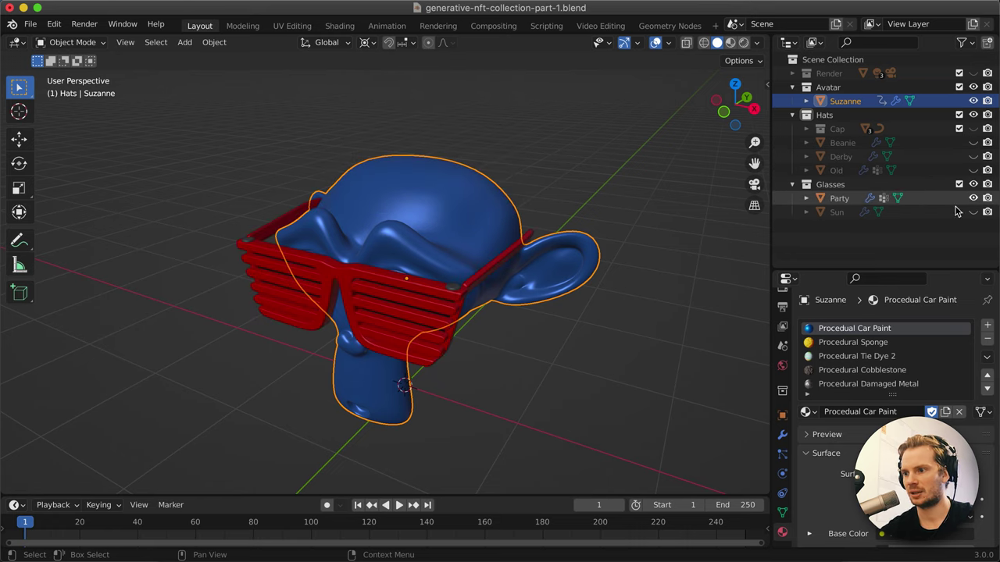
pyautogui.moveTo(439, 335); pyautogui.dragTo(440, 335, button='middle')
pyautogui.click(973, 199)
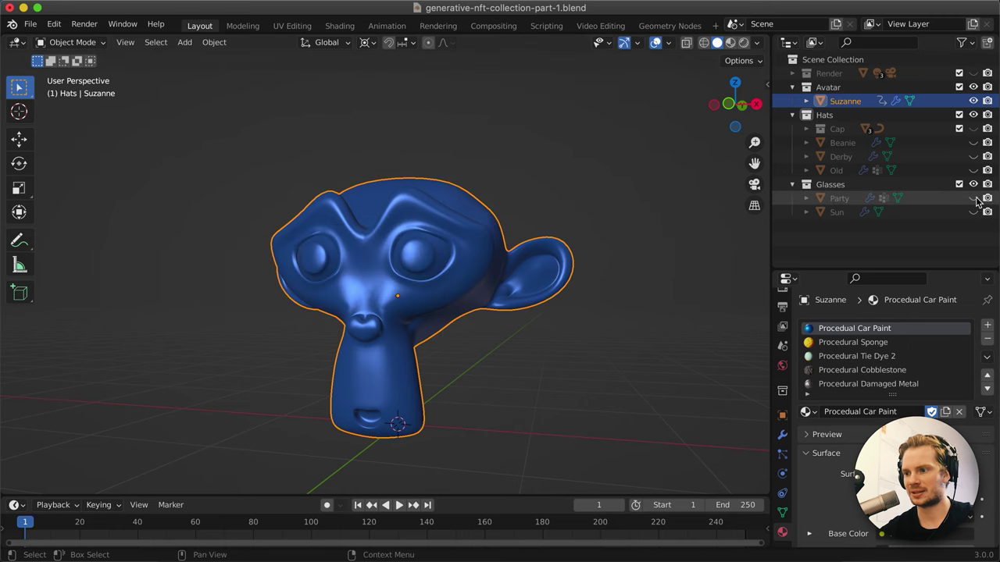
pyautogui.click(973, 212)
pyautogui.click(973, 212)
pyautogui.moveTo(379, 313); pyautogui.dragTo(378, 312, button='middle')
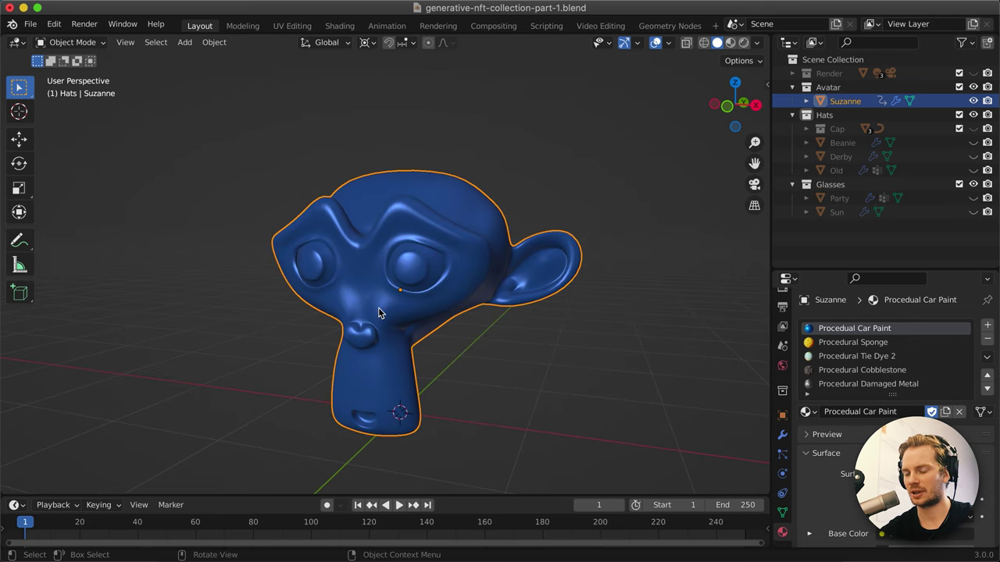
pyautogui.click(973, 214)
pyautogui.click(973, 213)
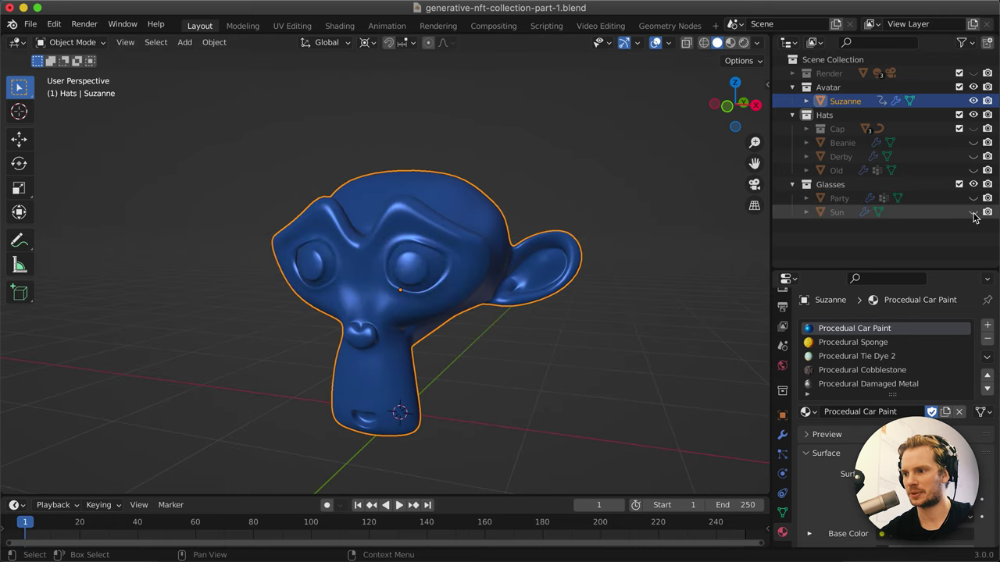
pyautogui.click(806, 101)
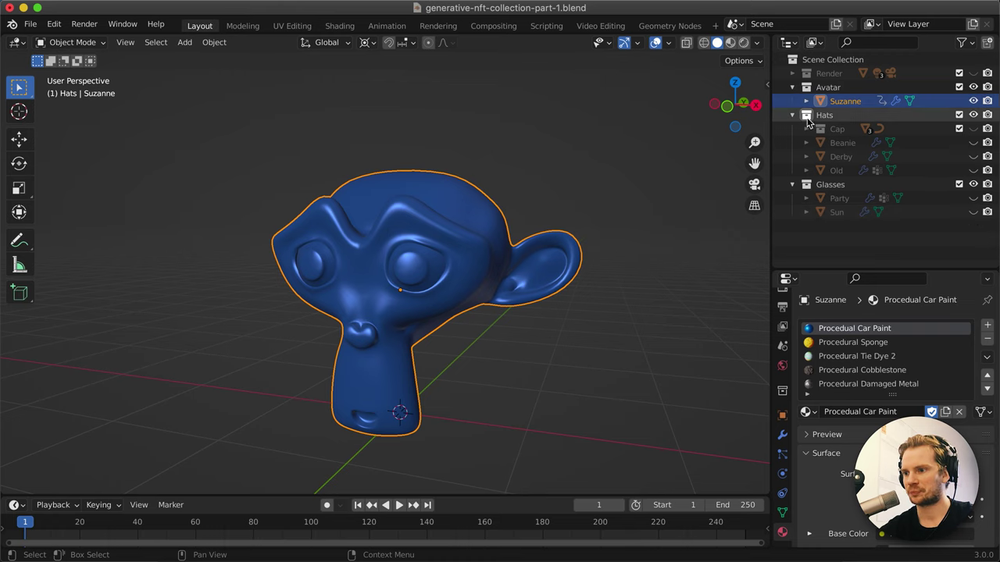
pyautogui.click(806, 101)
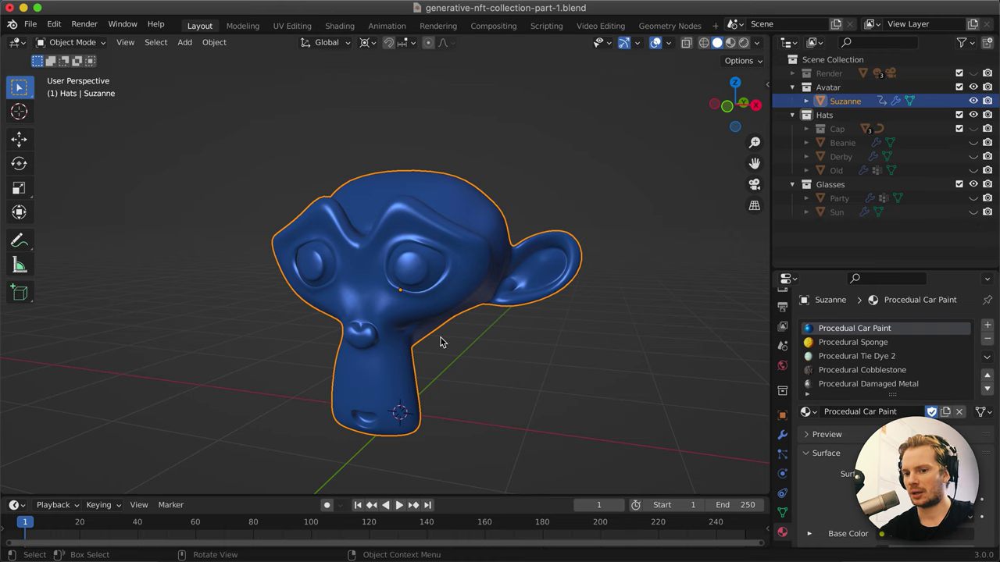
pyautogui.moveTo(440, 343); pyautogui.dragTo(442, 341, button='middle')
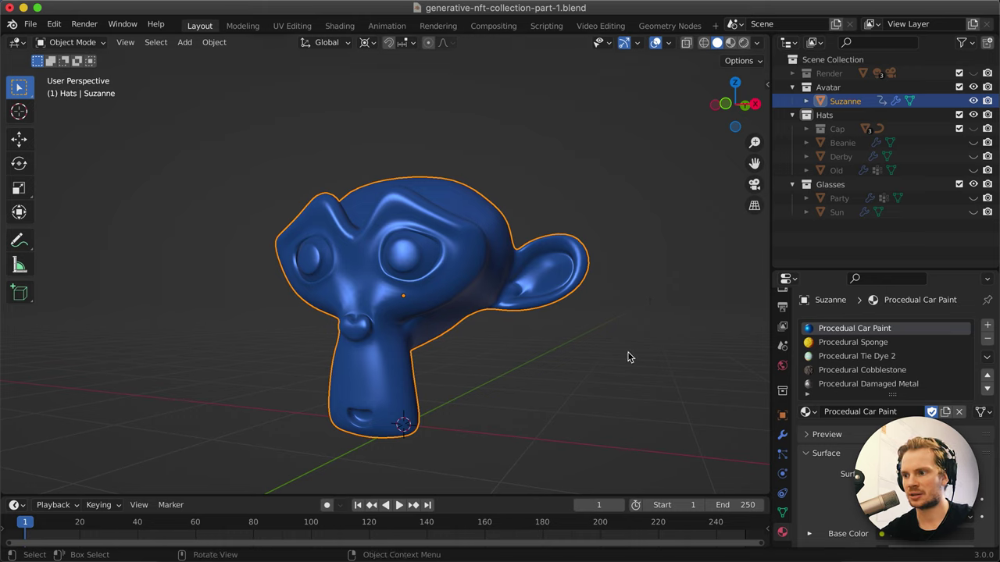
# Show the Beanie on Suzanne and disable the Cap, Derby and Old hats in renders.
pyautogui.click(974, 142)
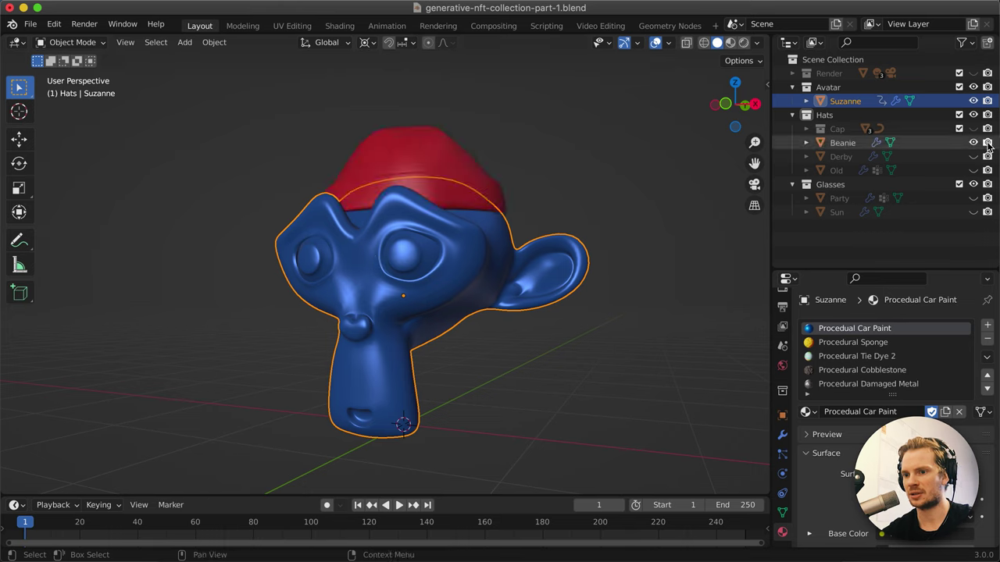
pyautogui.click(987, 129)
pyautogui.click(987, 156)
pyautogui.click(988, 170)
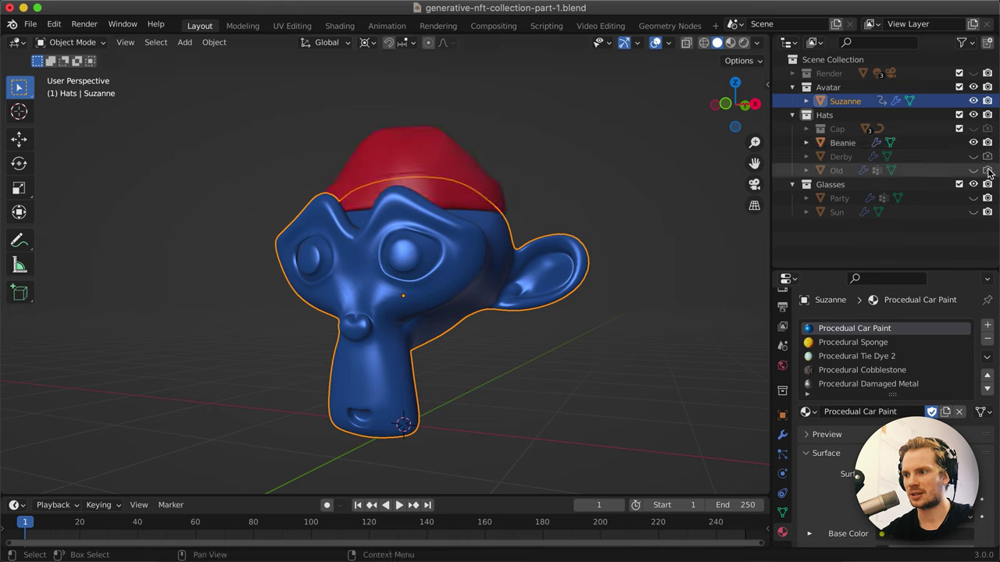
# Replace the Beanie with the Derby hat in the viewport and in renders.
pyautogui.click(973, 143)
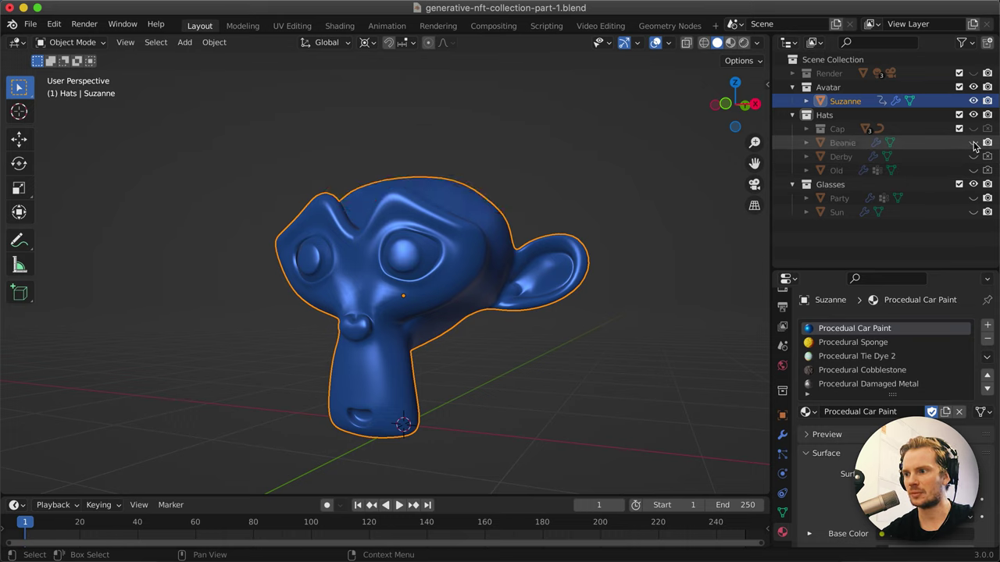
pyautogui.click(973, 156)
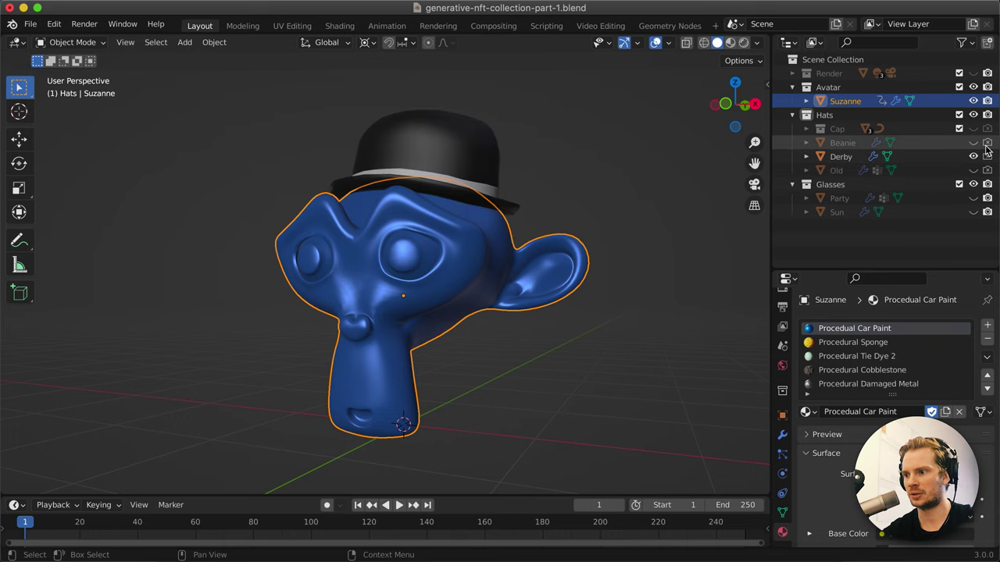
pyautogui.click(987, 156)
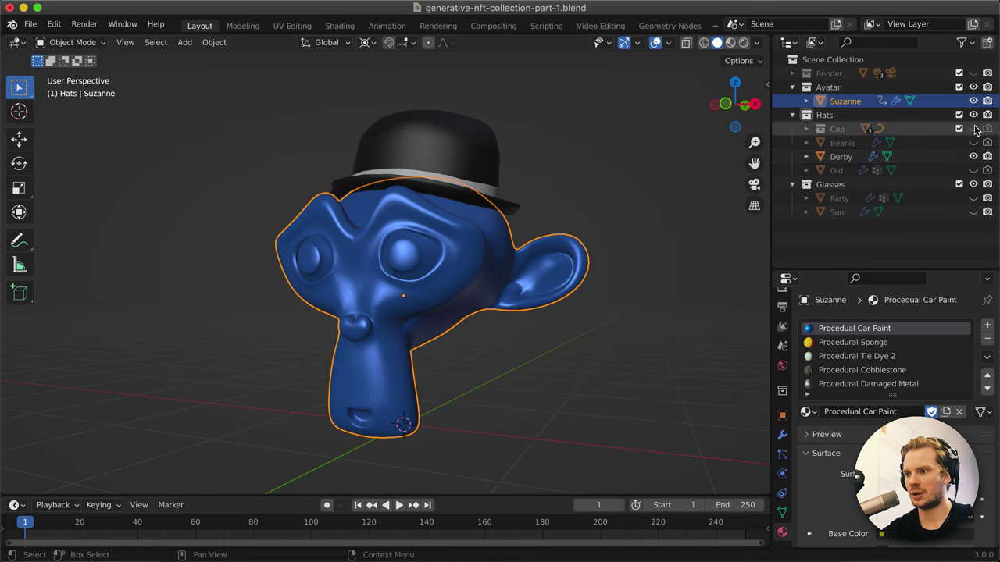
# Show the Cap and Beanie in the viewport together with the Derby, and hide both again.
pyautogui.click(973, 128)
pyautogui.click(974, 142)
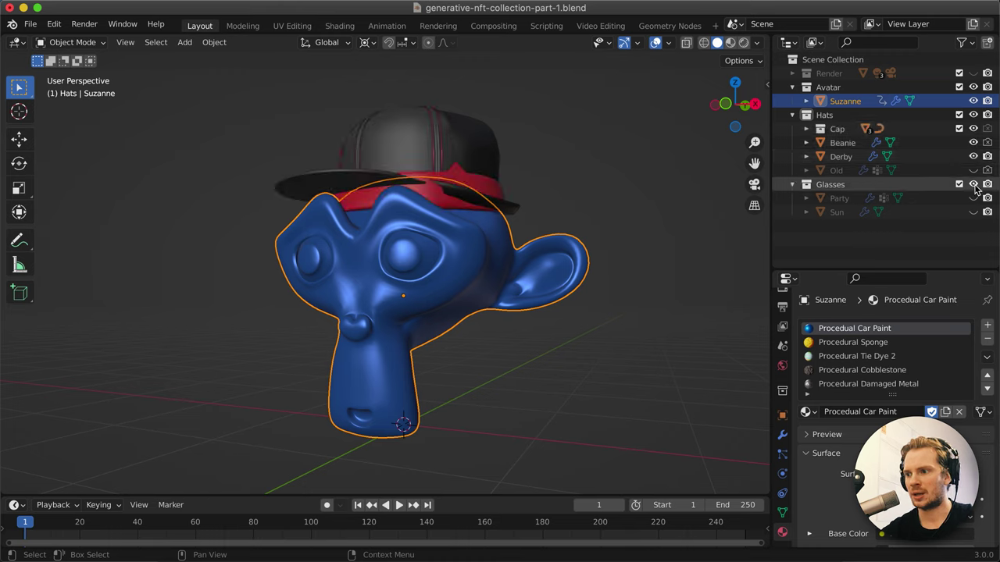
pyautogui.click(973, 171)
pyautogui.click(973, 170)
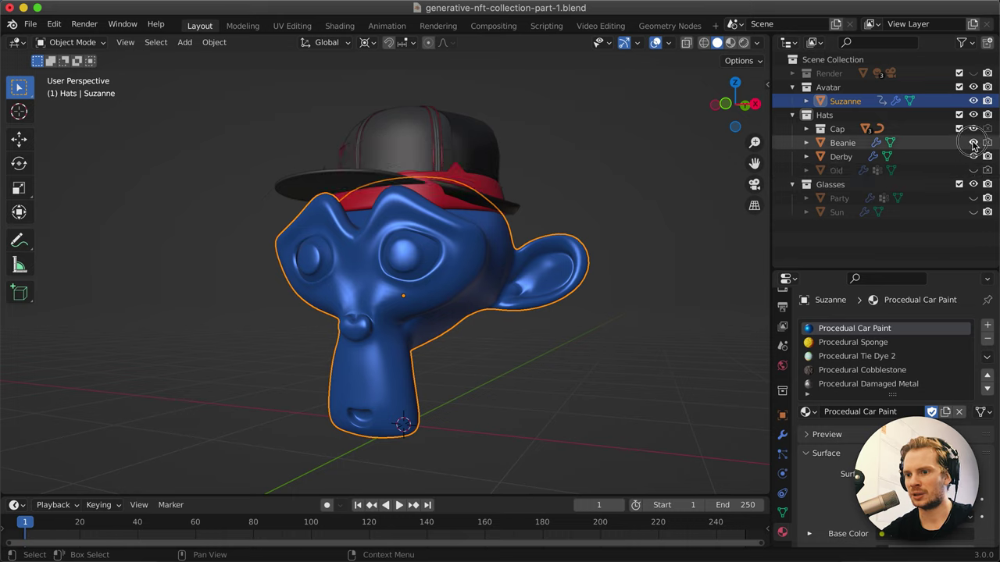
pyautogui.click(973, 142)
pyautogui.click(974, 128)
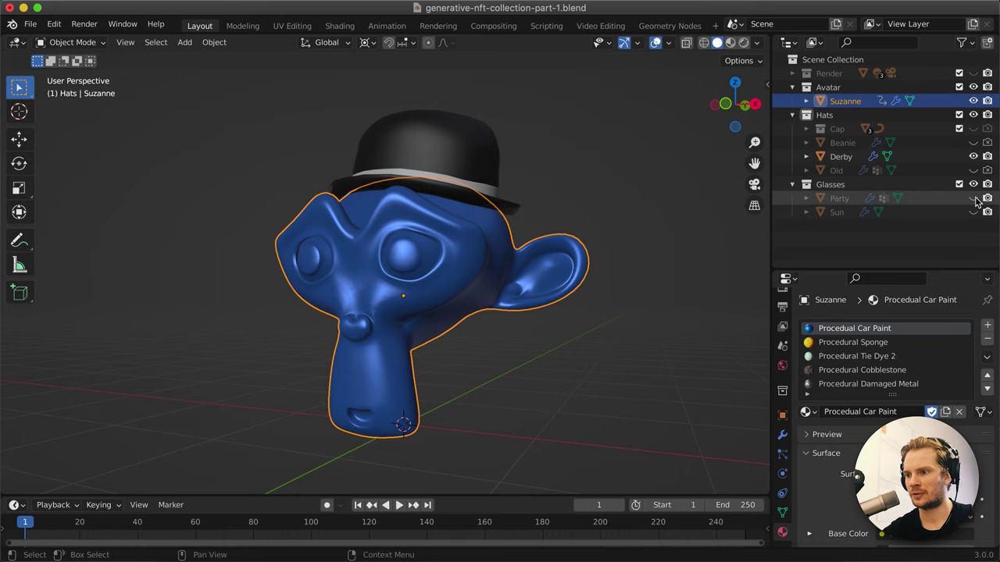
# Show the Party glasses on Suzanne and disable the Sun glasses in renders.
pyautogui.click(974, 199)
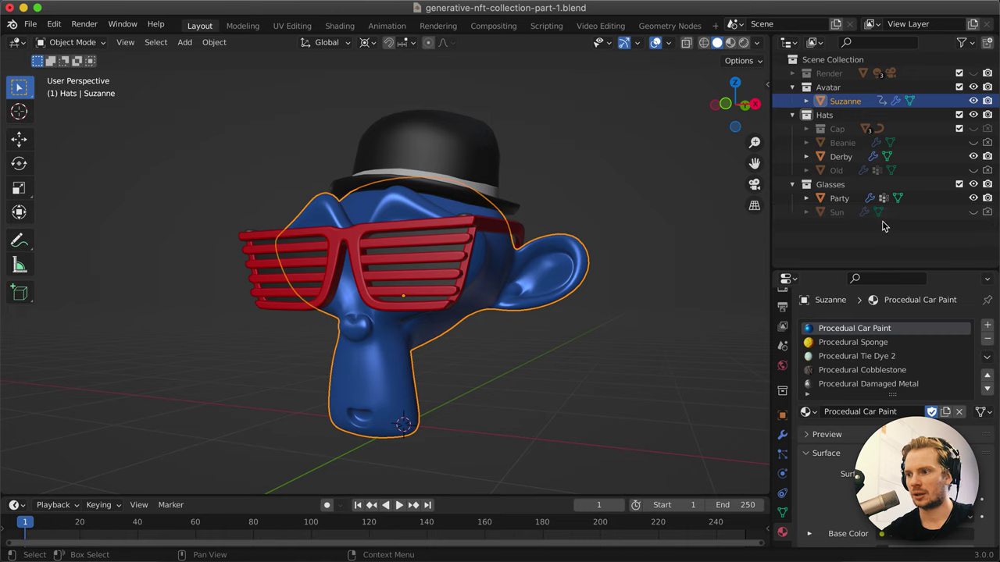
pyautogui.click(987, 212)
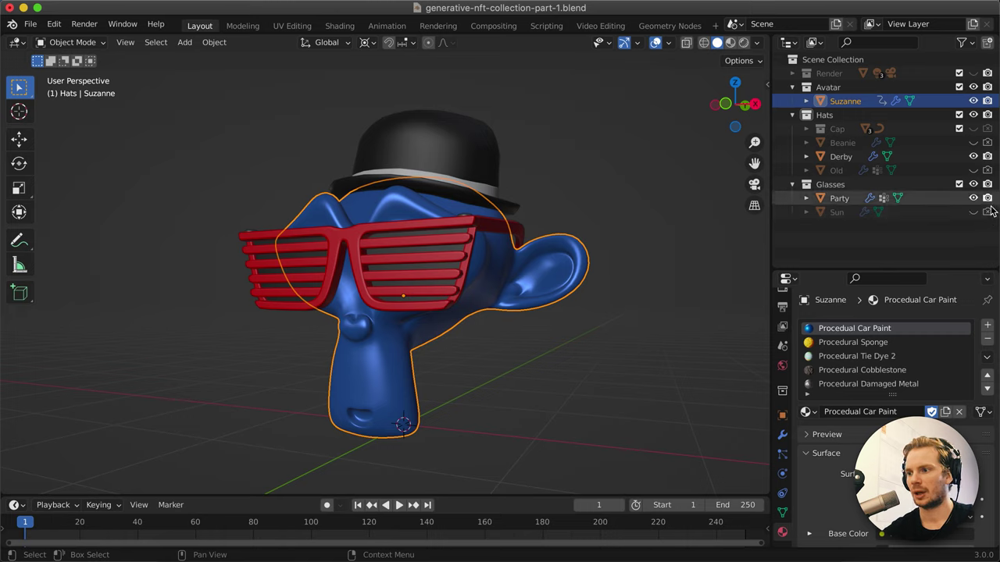
pyautogui.moveTo(433, 270); pyautogui.dragTo(401, 125, button='middle')
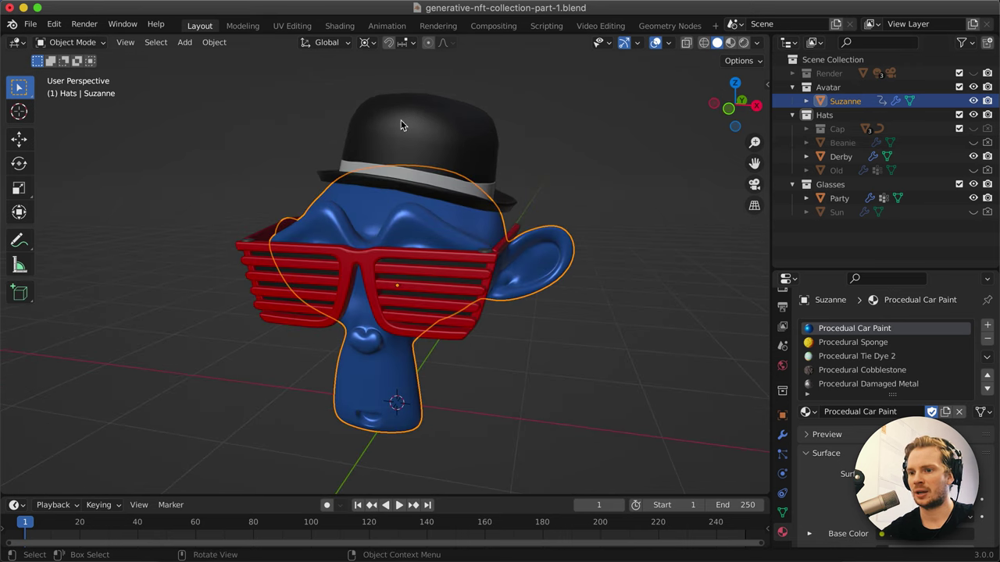
pyautogui.press('F12')
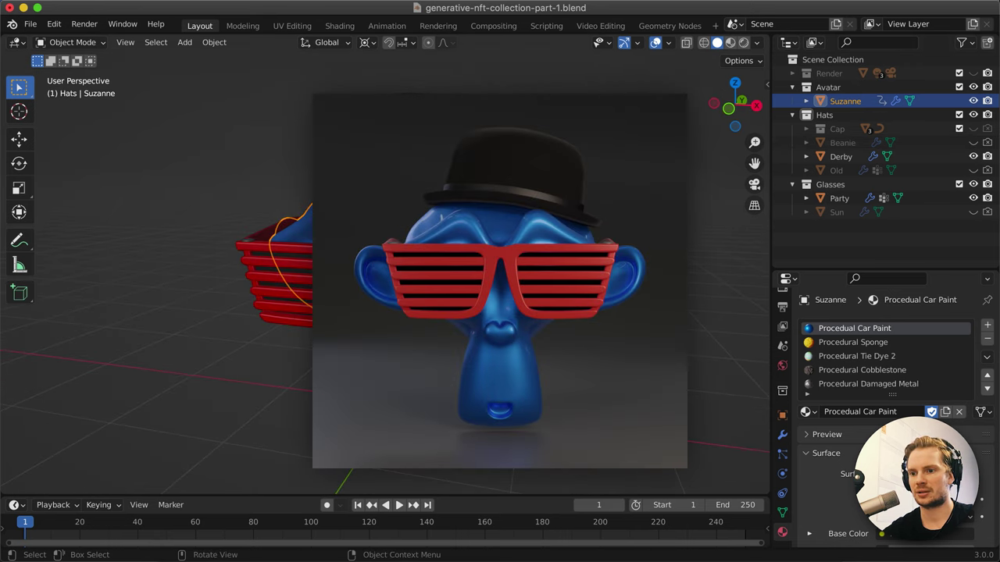
pyautogui.moveTo(195, 351); pyautogui.dragTo(168, 356, button='middle')
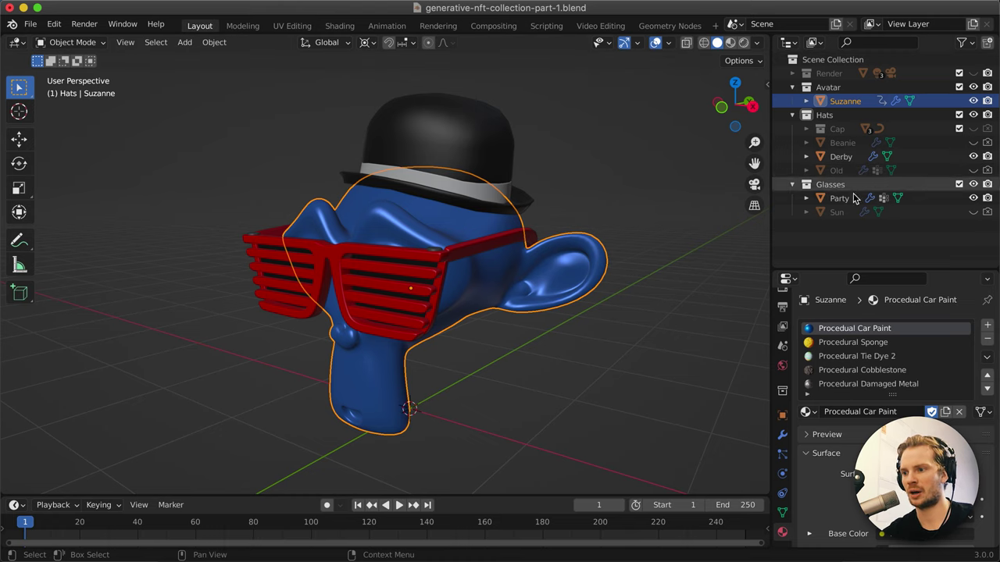
# Look at the Add Driver option for the Party glasses' render visibility, and hide the Party glasses in the viewport.
pyautogui.rightClick(988, 200)
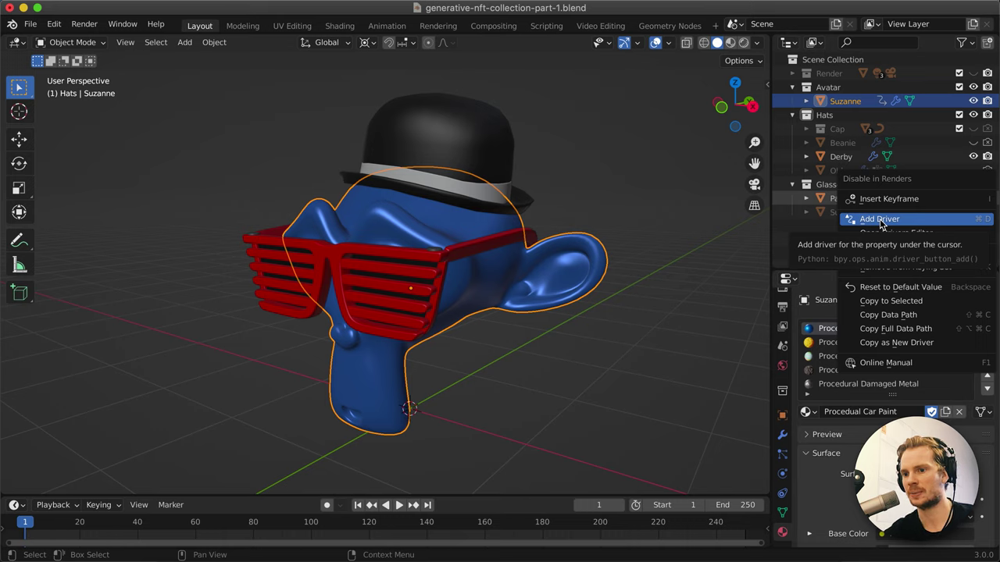
pyautogui.press('Escape')
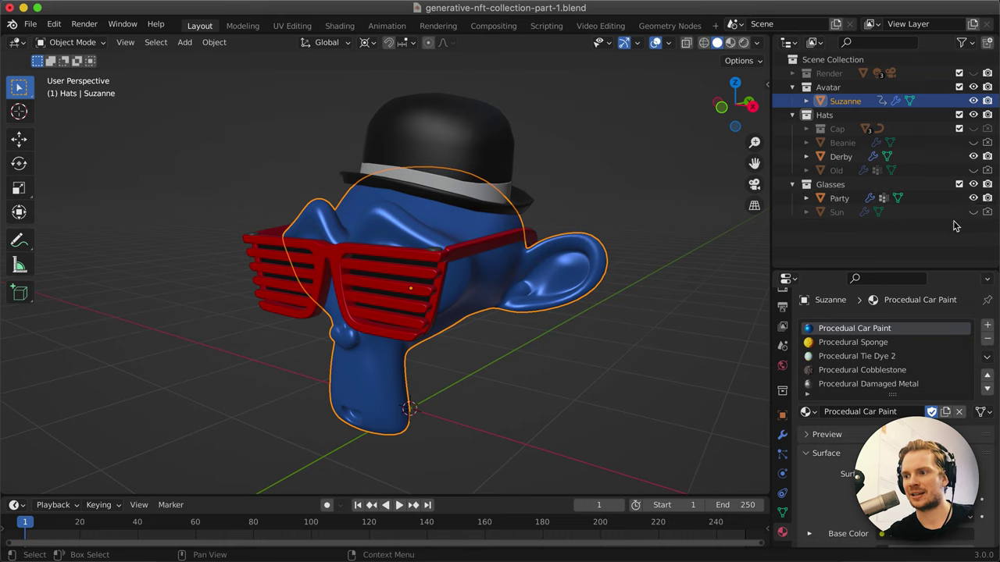
pyautogui.click(974, 197)
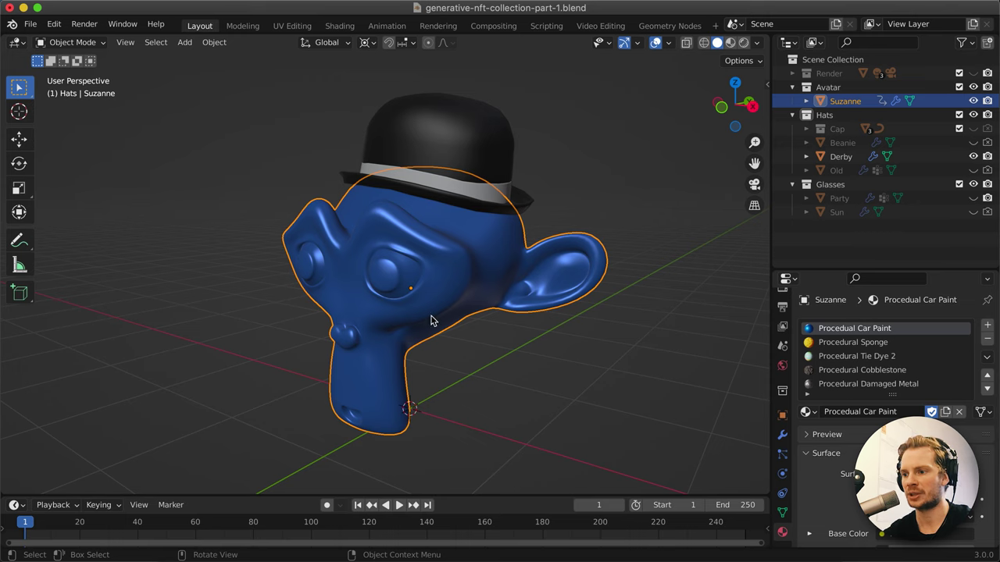
pyautogui.hscroll(-5, 430, 319)
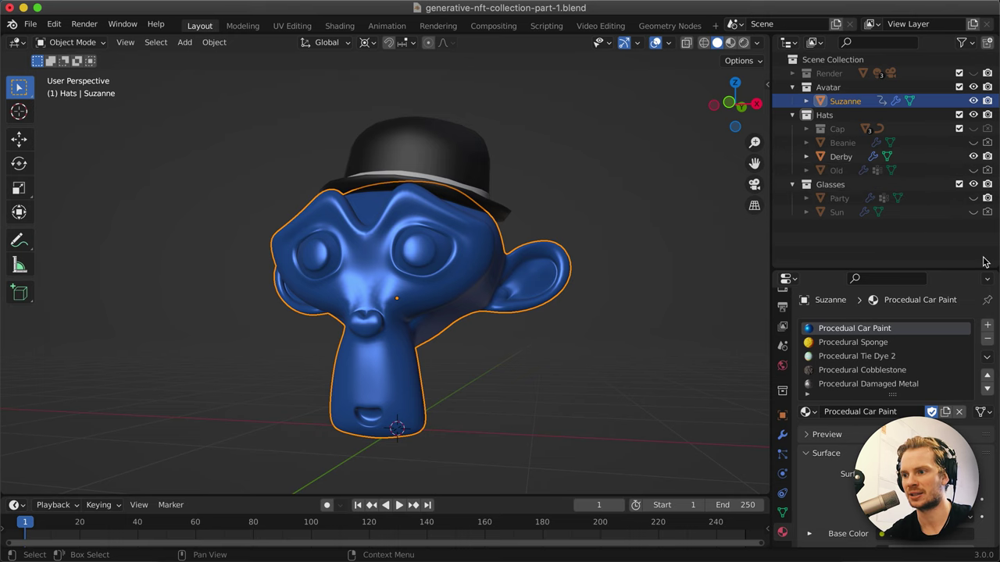
pyautogui.hscroll(-8, 557, 310)
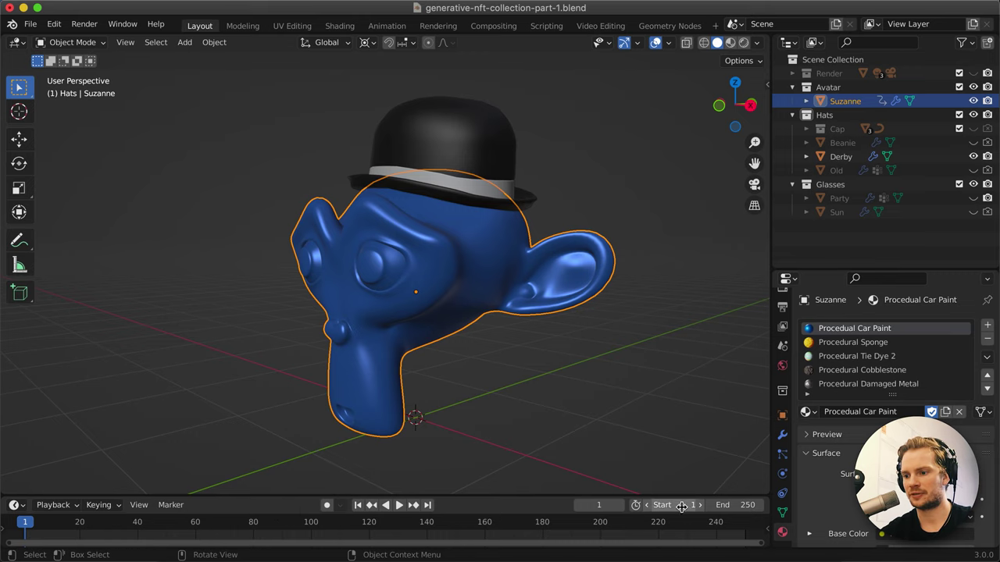
# Set the timeline's end frame to 75, and shift the frame range to start at 0 and end at 74.
pyautogui.click(735, 505)
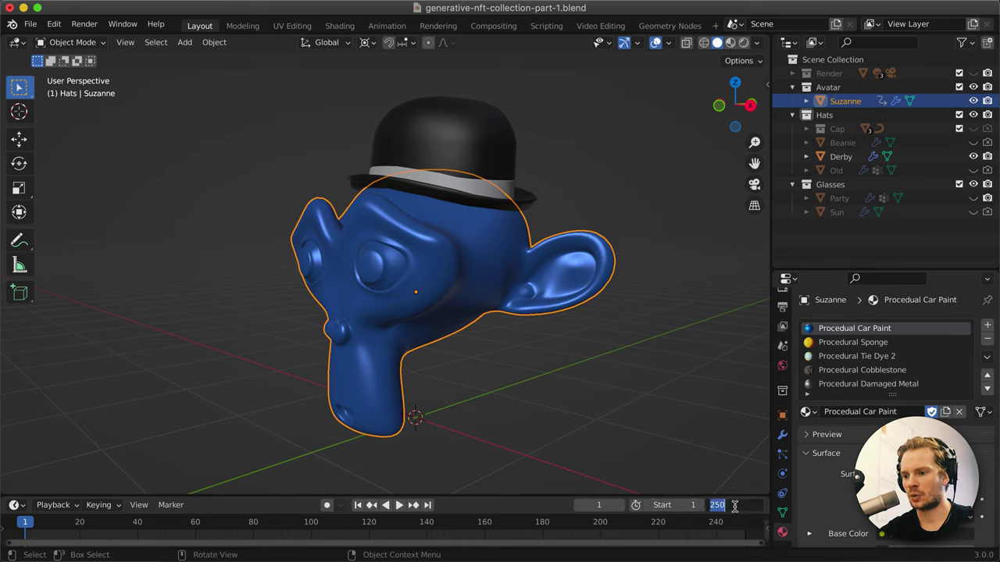
pyautogui.write('75')
pyautogui.press('Return')
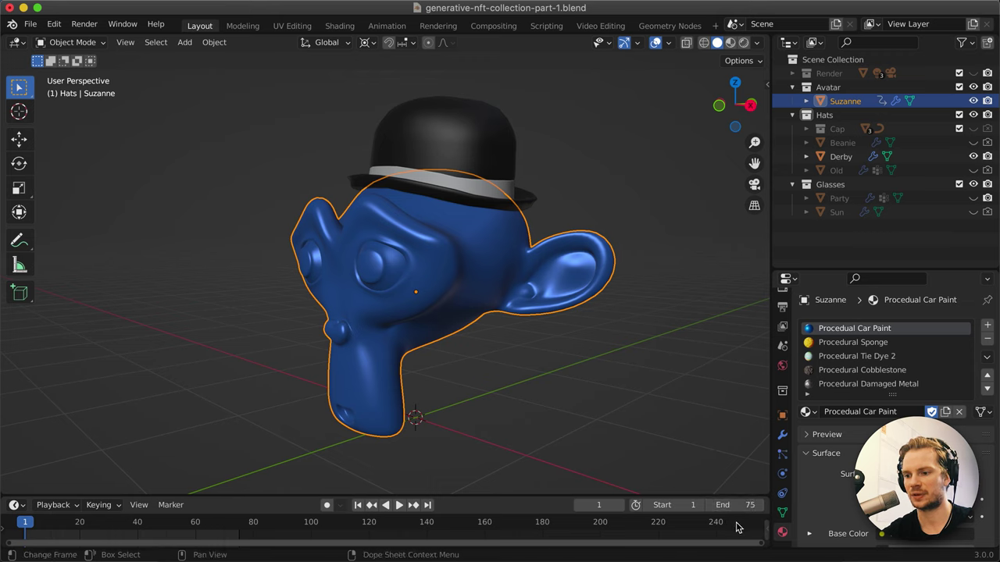
pyautogui.click(647, 506)
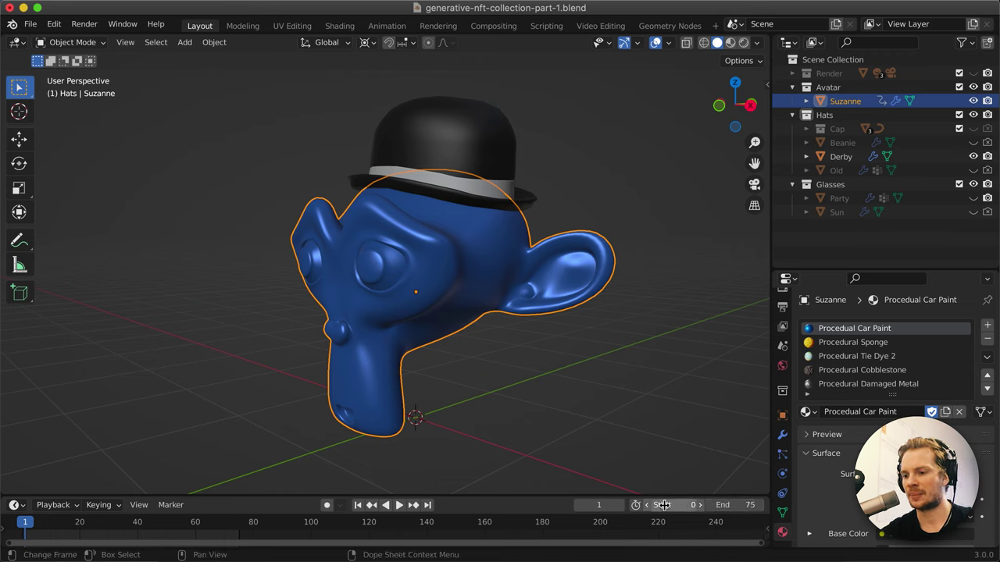
pyautogui.click(711, 506)
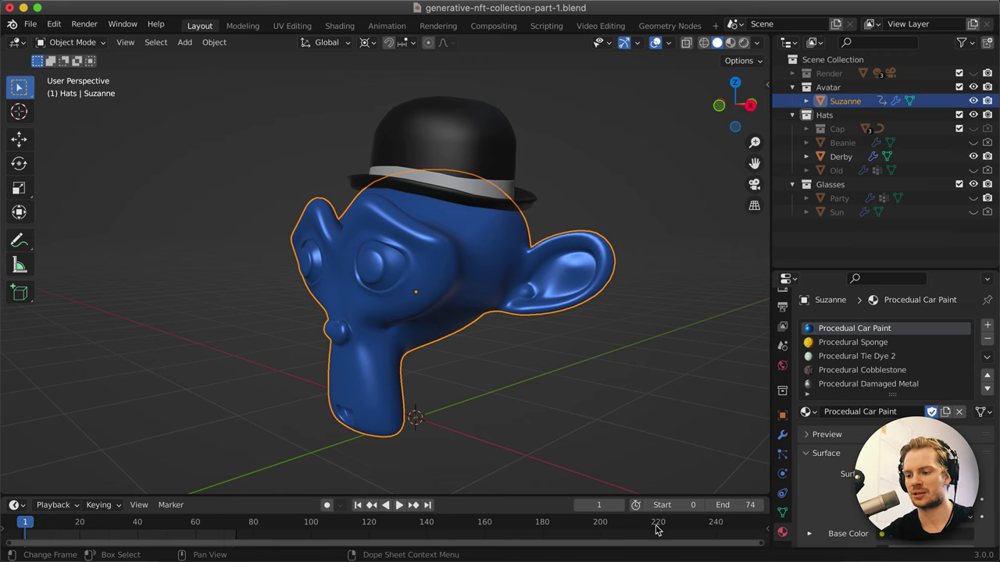
pyautogui.press('Home')
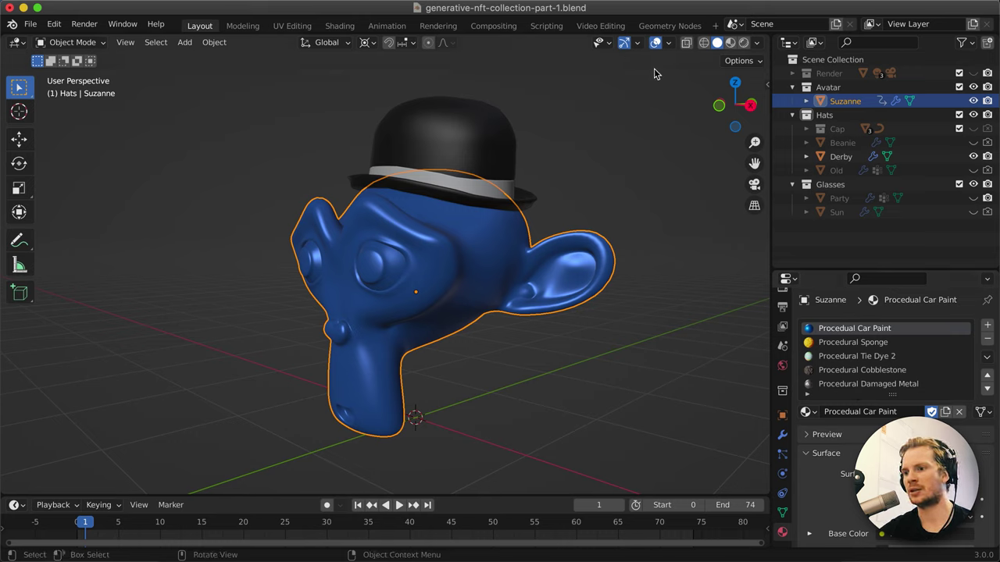
# Switch to the Geometry Nodes workspace and look over the General workspaces that can be added.
pyautogui.click(669, 26)
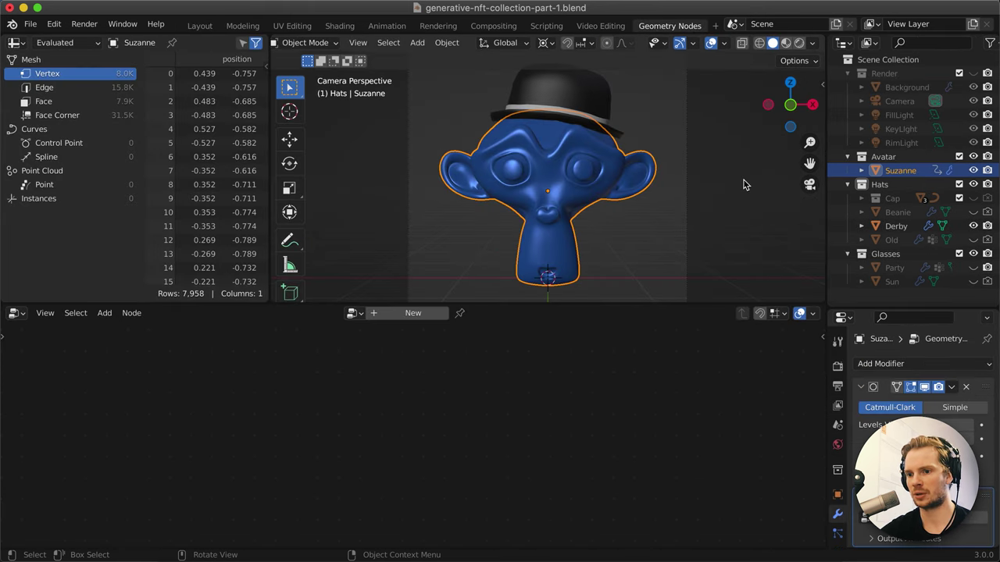
pyautogui.click(715, 26)
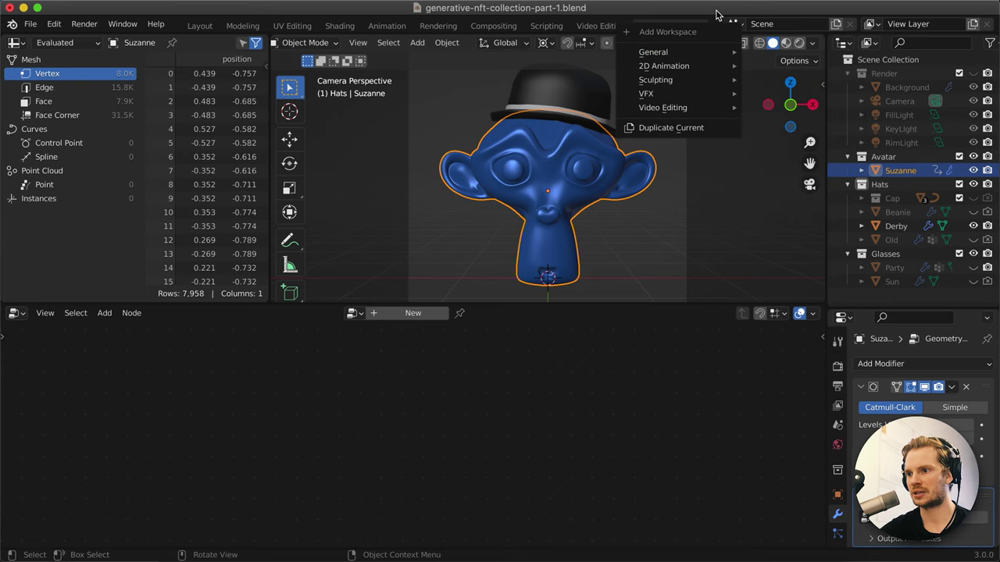
pyautogui.click(714, 26)
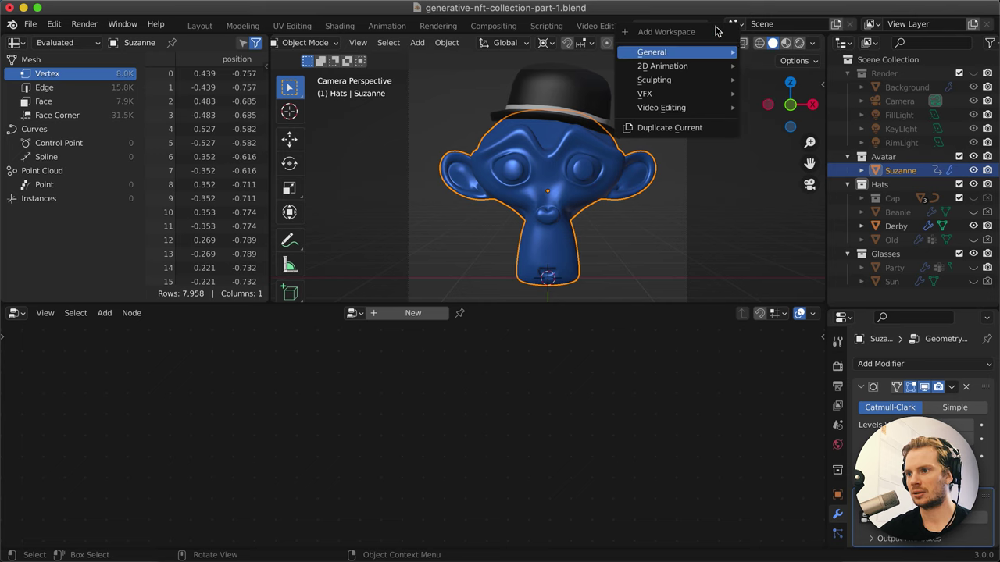
pyautogui.moveTo(712, 55)
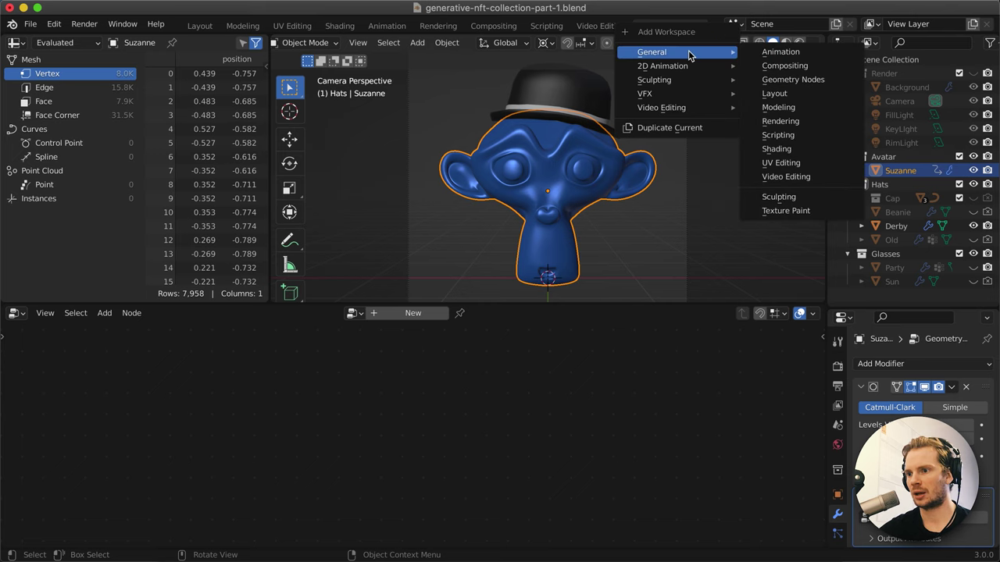
pyautogui.click(790, 81)
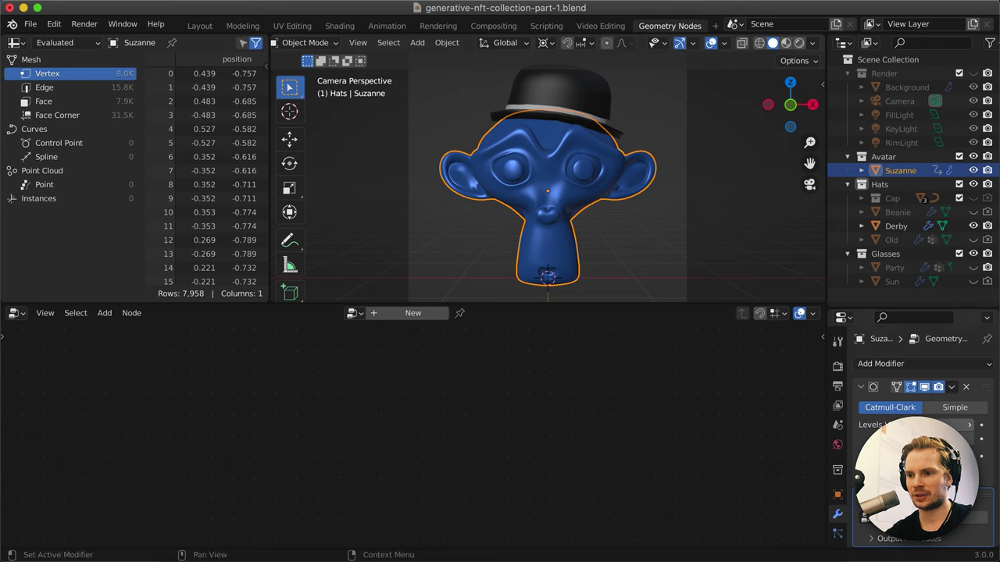
# Create a new geometry node tree on Suzanne and examine its Group Input and Group Output nodes.
pyautogui.click(385, 313)
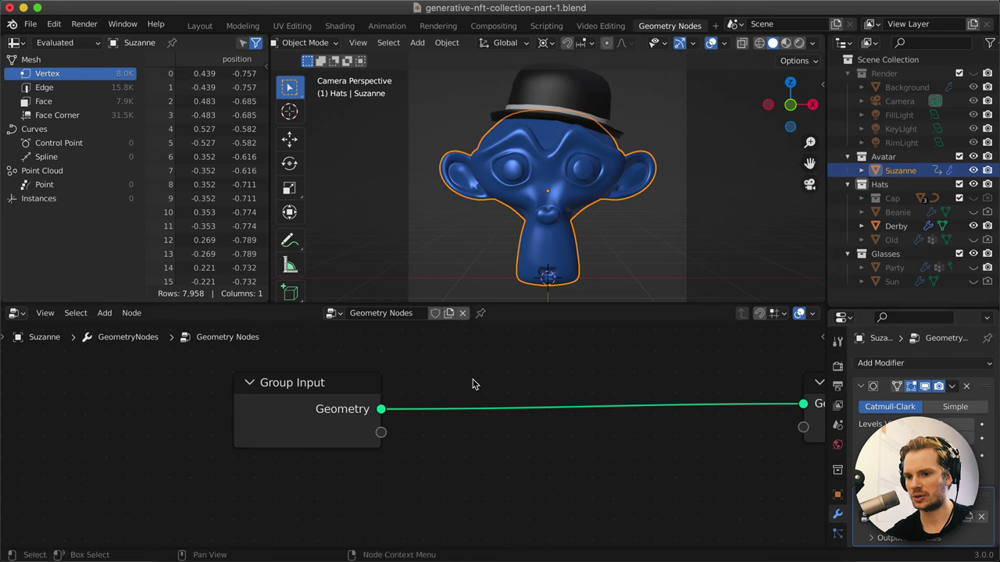
pyautogui.press('Home')
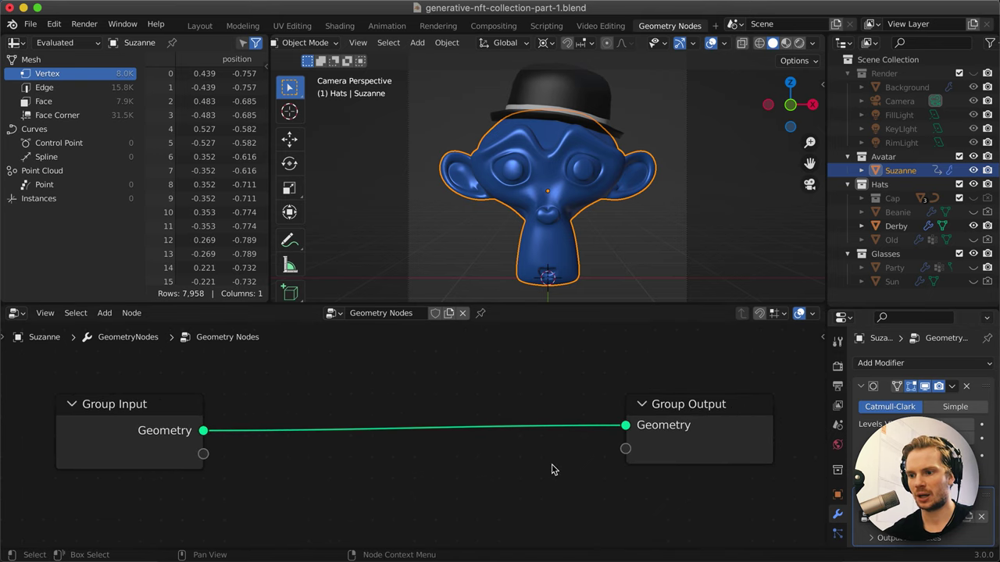
pyautogui.click(76, 437)
pyautogui.click(710, 446)
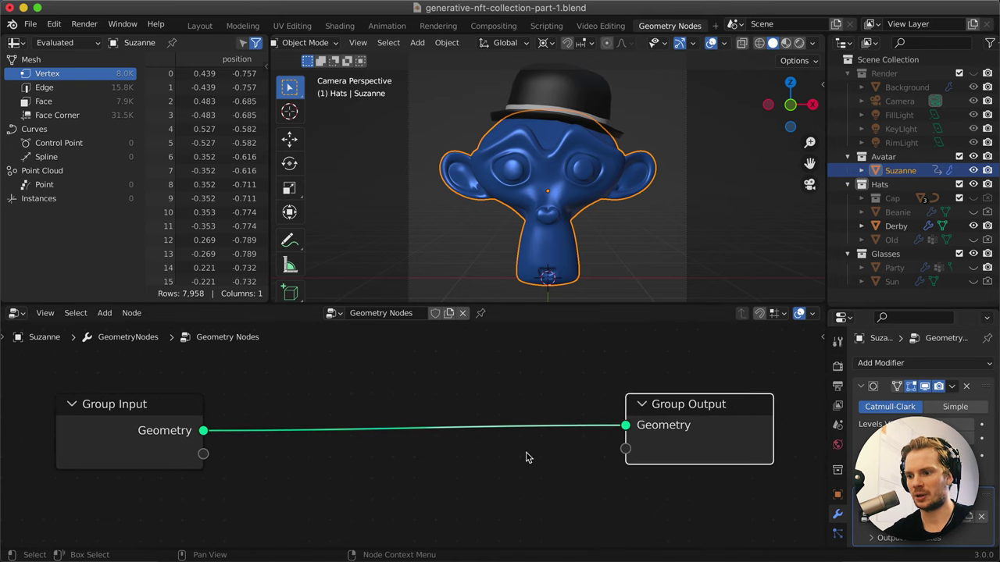
pyautogui.scroll(-1, 501, 467)
pyautogui.scroll(-1, 502, 467)
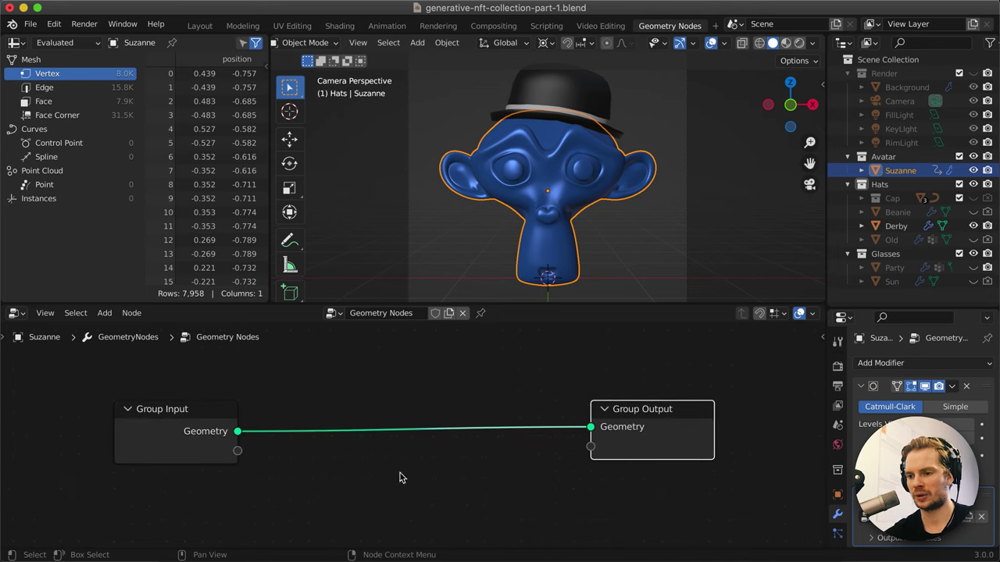
pyautogui.click(450, 469)
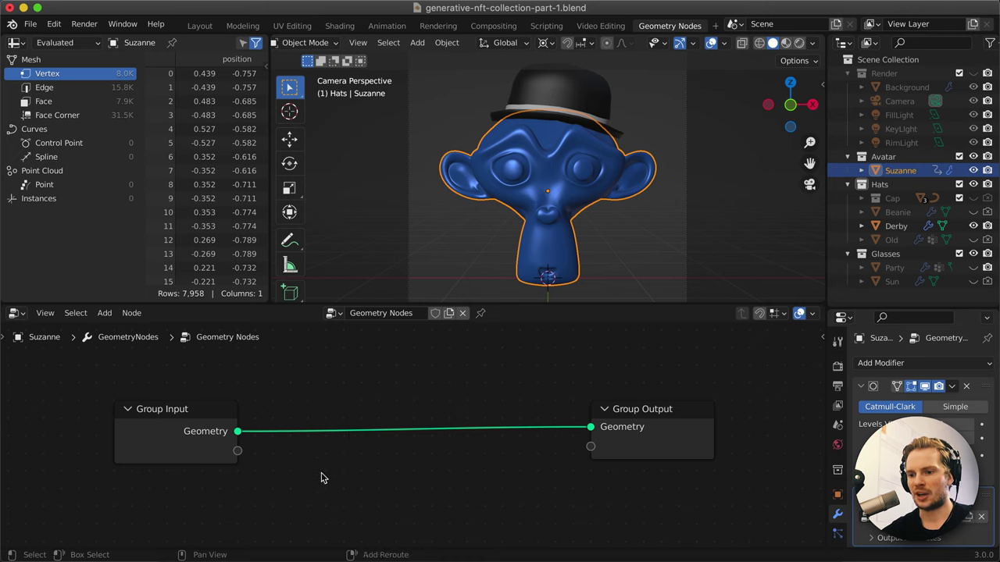
# Insert a Set Material Index node between Group Input and Group Output, and expose its Material Index as a group input.
pyautogui.hotkey('shift', 'a')
pyautogui.moveTo(322, 478)
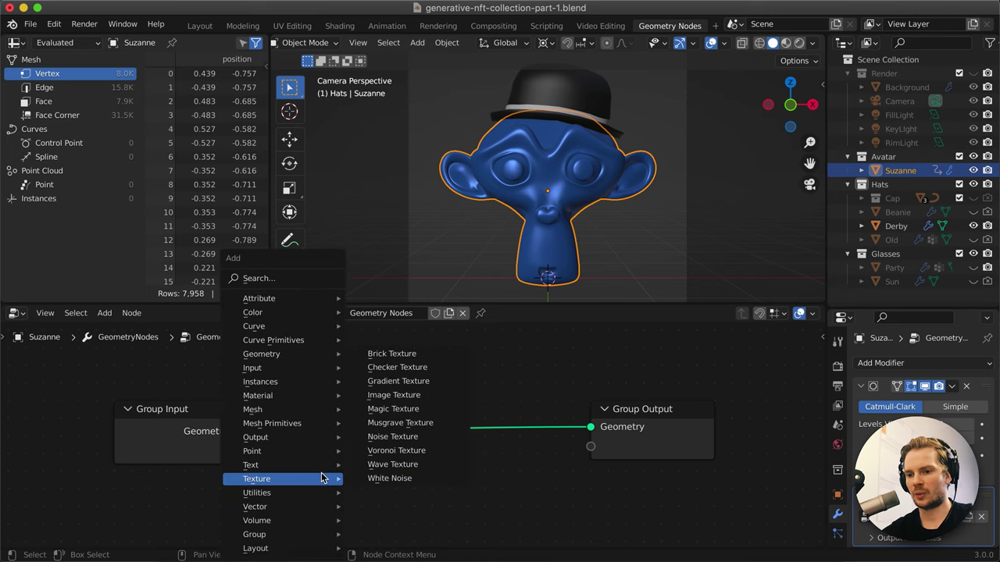
pyautogui.click(266, 278)
pyautogui.write('mater')
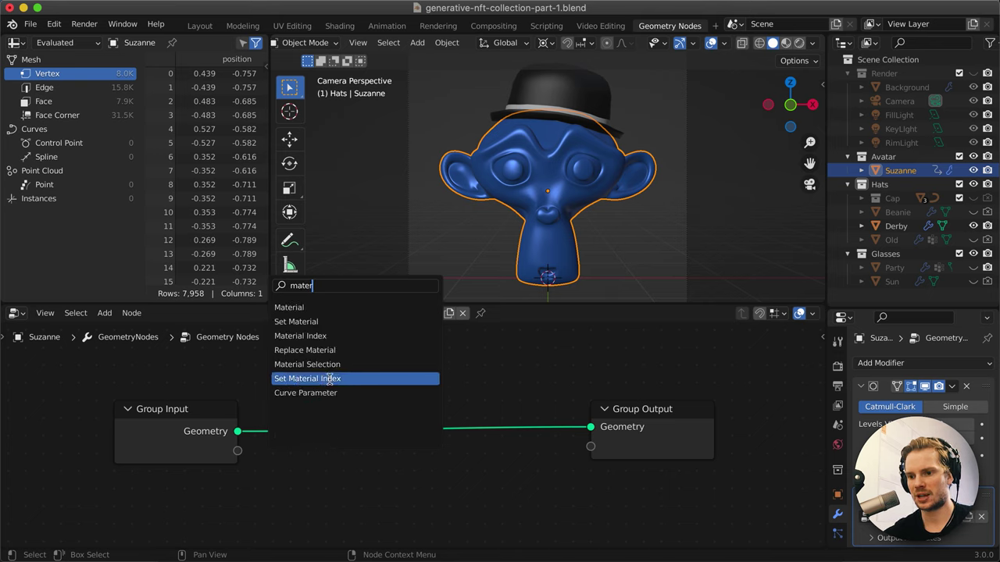
pyautogui.click(318, 379)
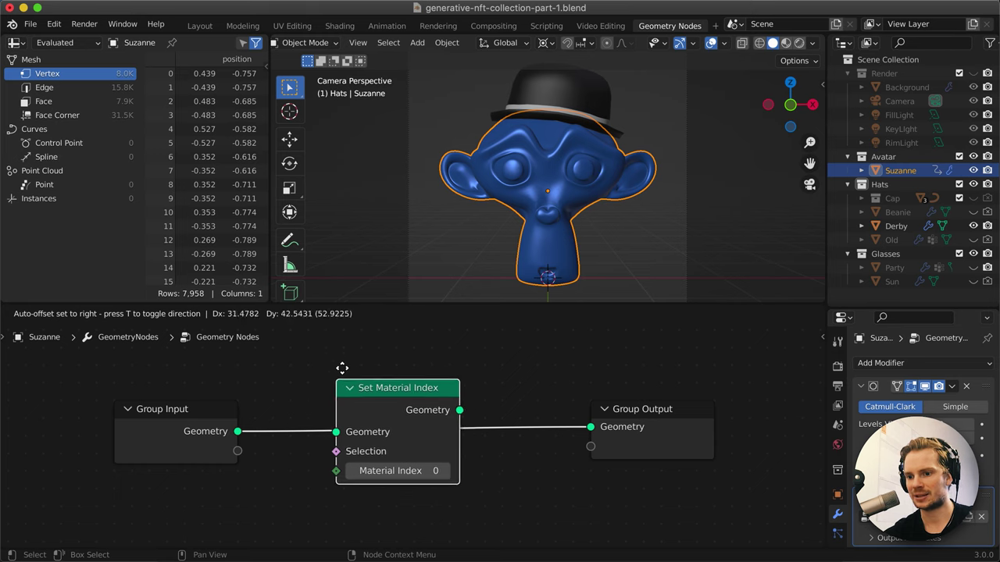
pyautogui.click(362, 366)
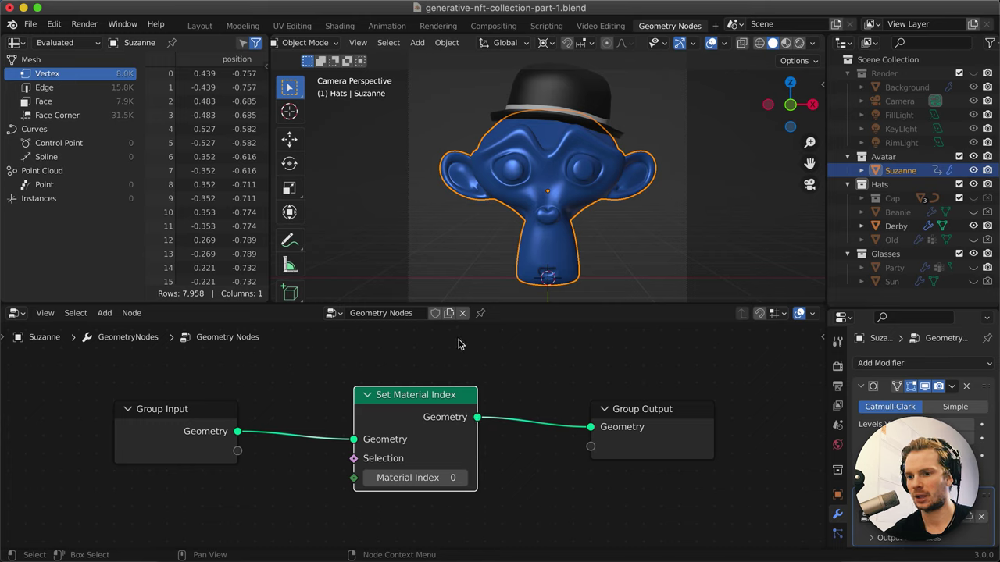
pyautogui.click(354, 479)
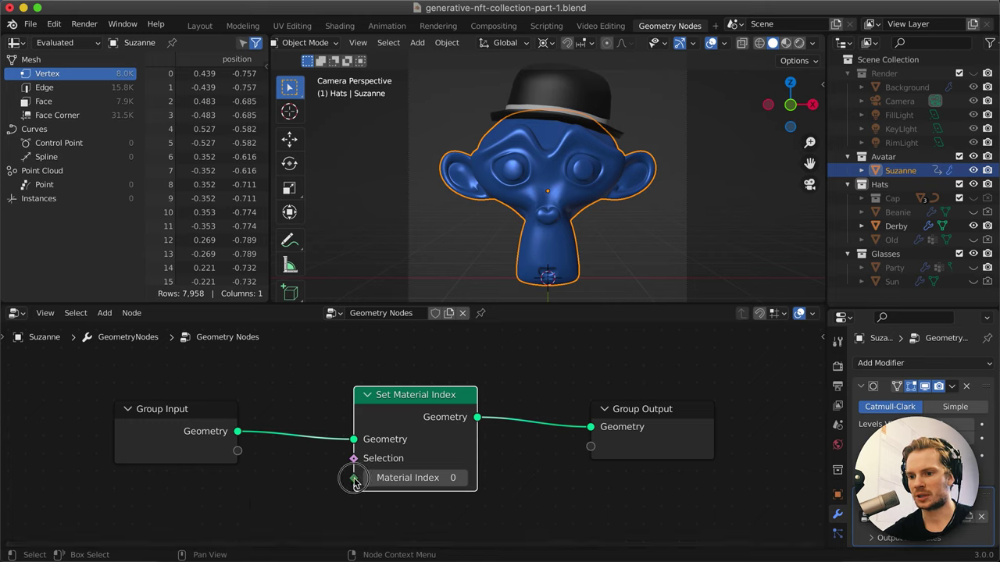
pyautogui.moveTo(354, 482); pyautogui.dragTo(242, 459)
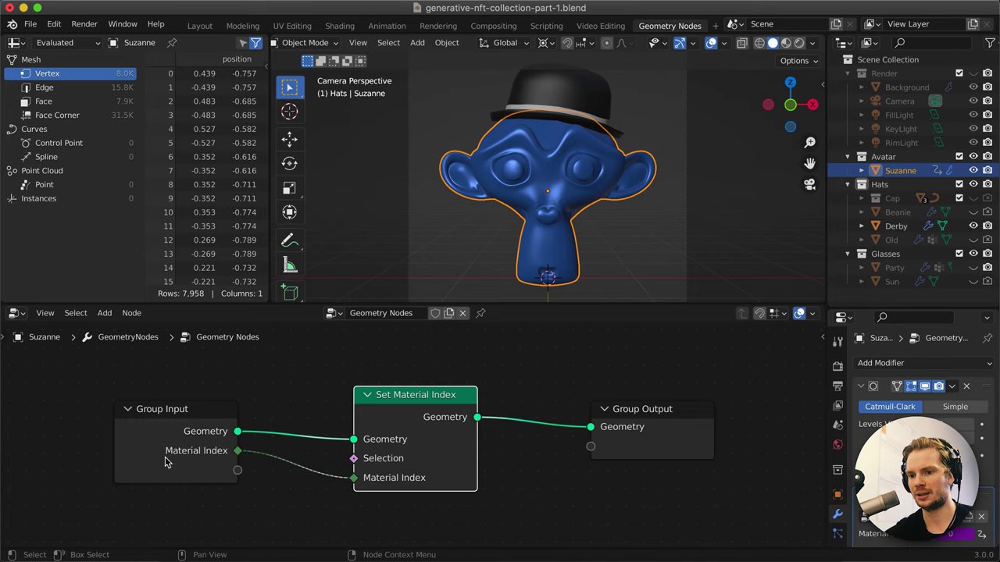
# Enlarge the properties area, collapse the Subdivision modifier, and delete the driver on the GeometryNodes modifier's Material Index.
pyautogui.scroll(-1, 898, 438)
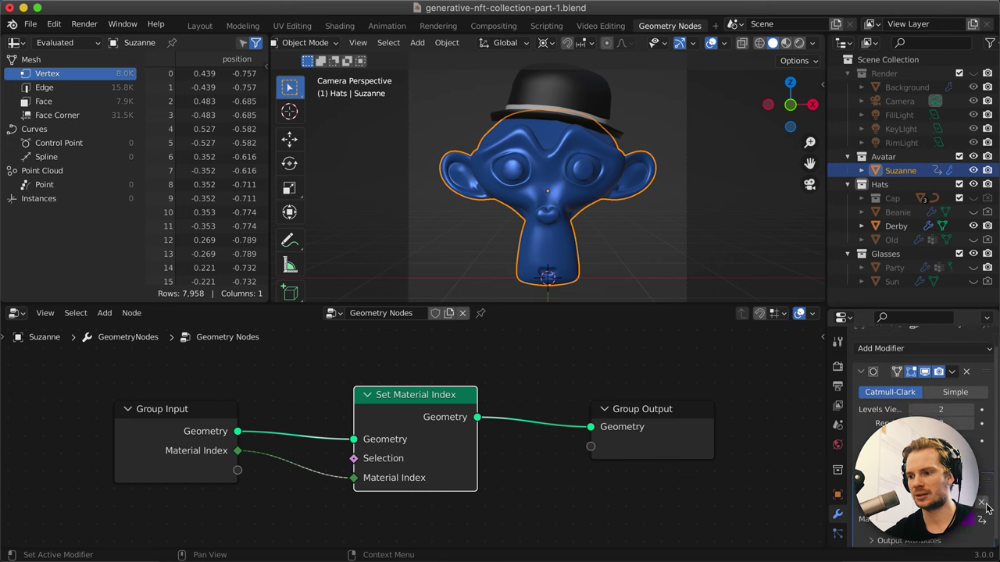
pyautogui.moveTo(843, 442); pyautogui.dragTo(773, 439)
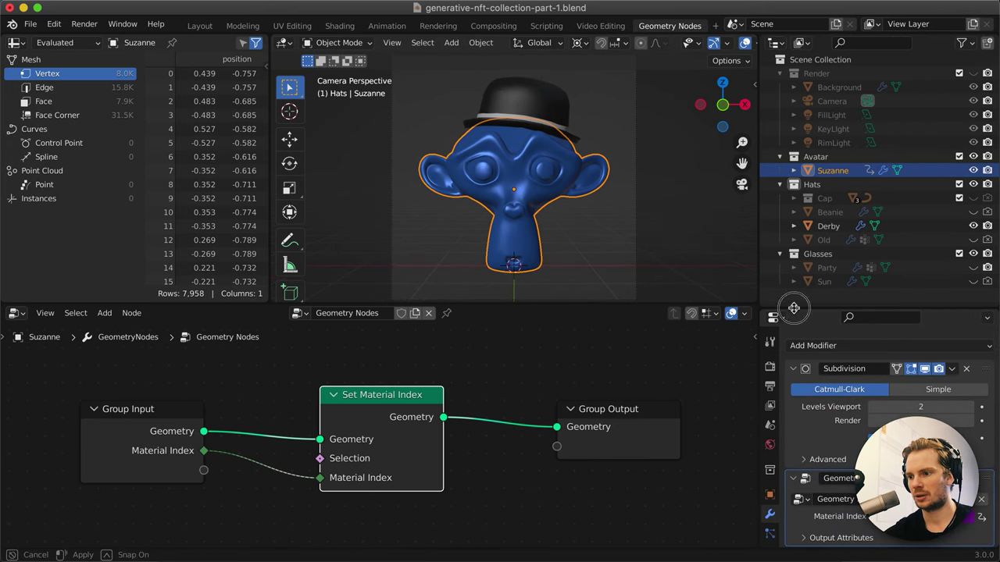
pyautogui.moveTo(793, 306); pyautogui.dragTo(799, 211)
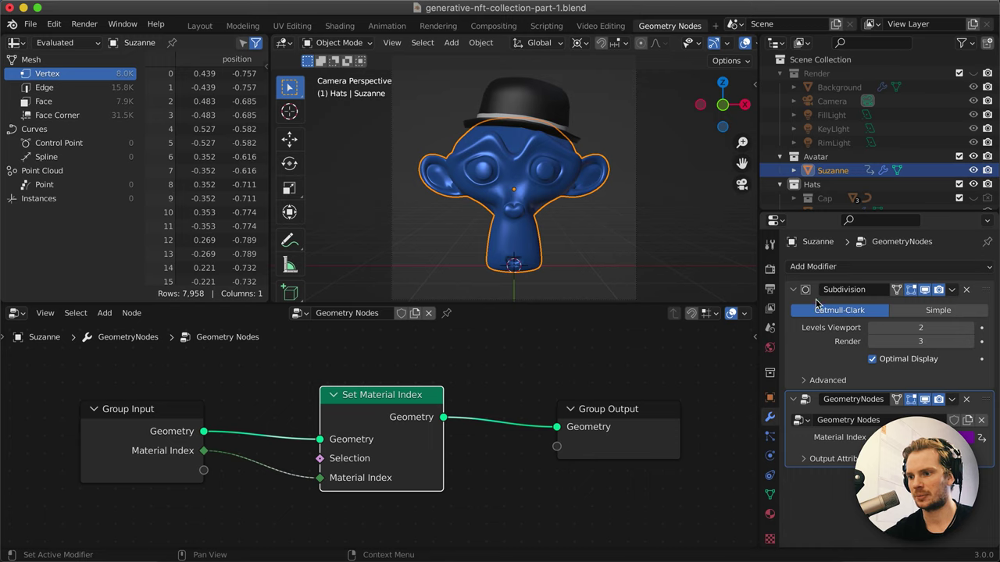
pyautogui.click(793, 290)
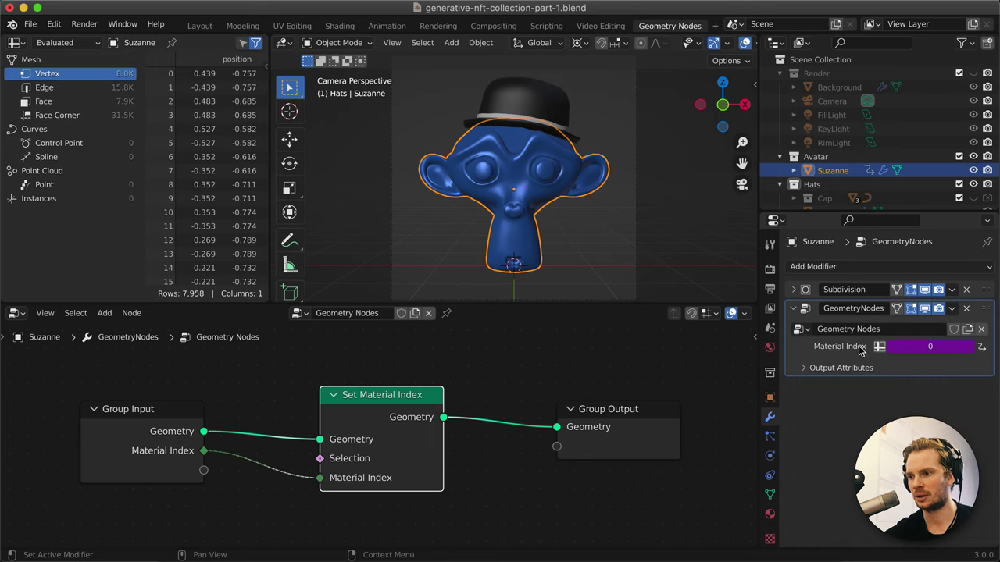
pyautogui.rightClick(926, 346)
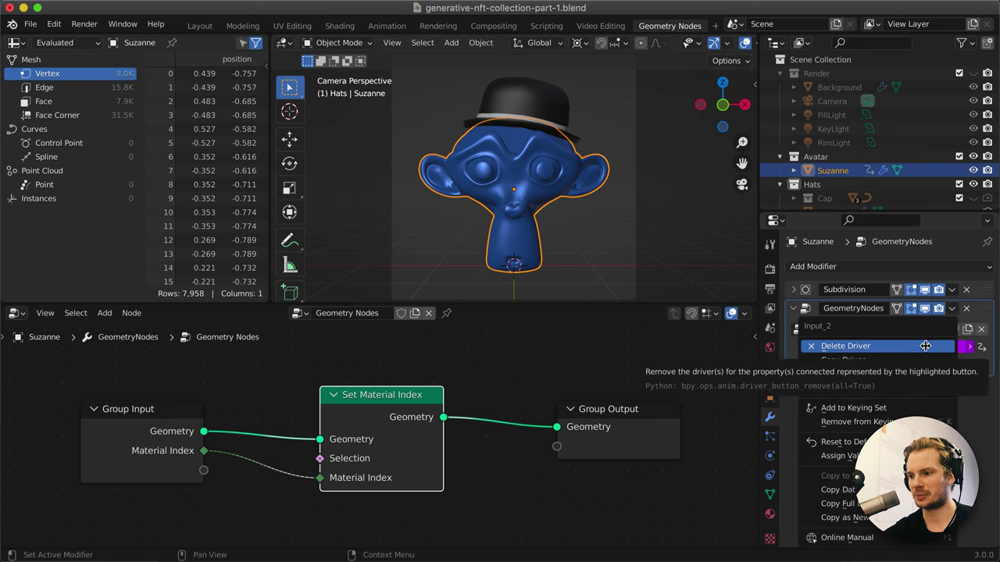
pyautogui.click(893, 346)
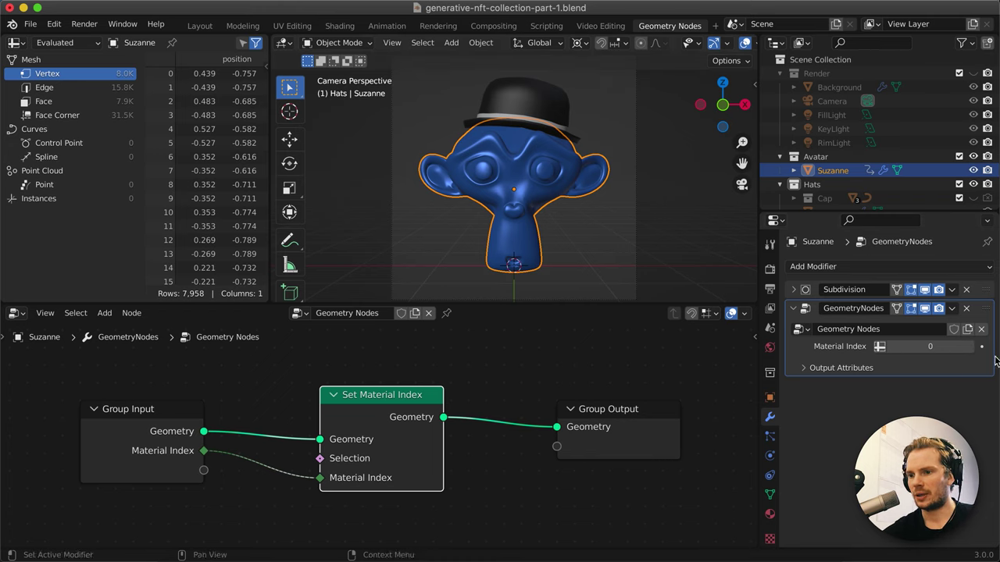
# Cycle the GeometryNodes modifier's Material Index up to 6 and back to 0 to preview Suzanne's different materials.
pyautogui.click(971, 348)
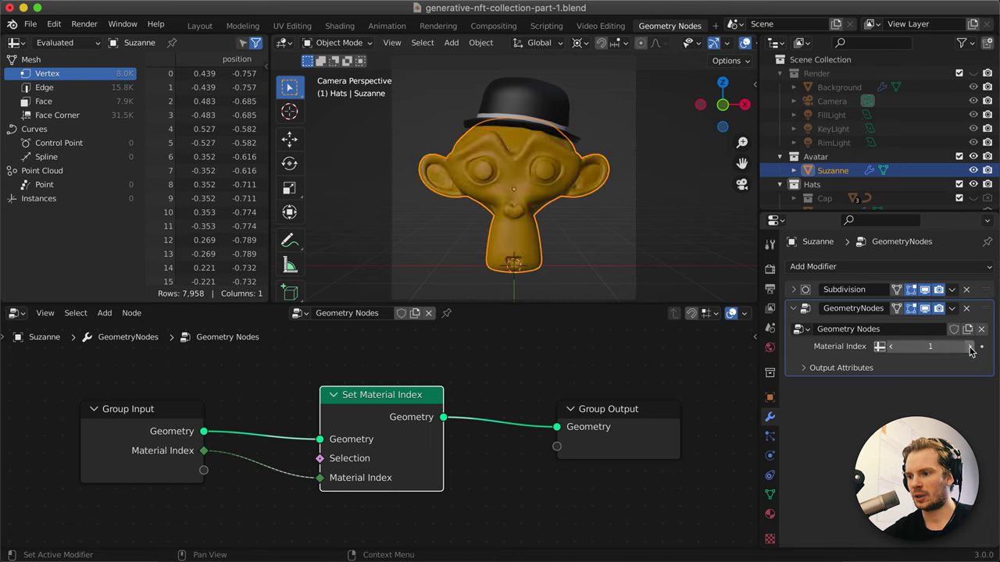
pyautogui.click(971, 348)
pyautogui.click(971, 349)
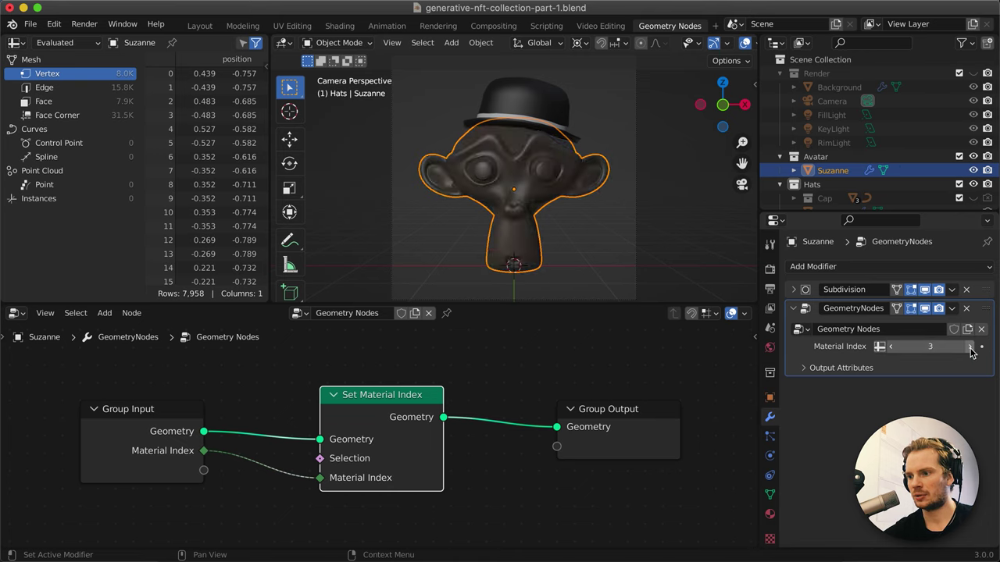
pyautogui.click(971, 349)
pyautogui.click(970, 348)
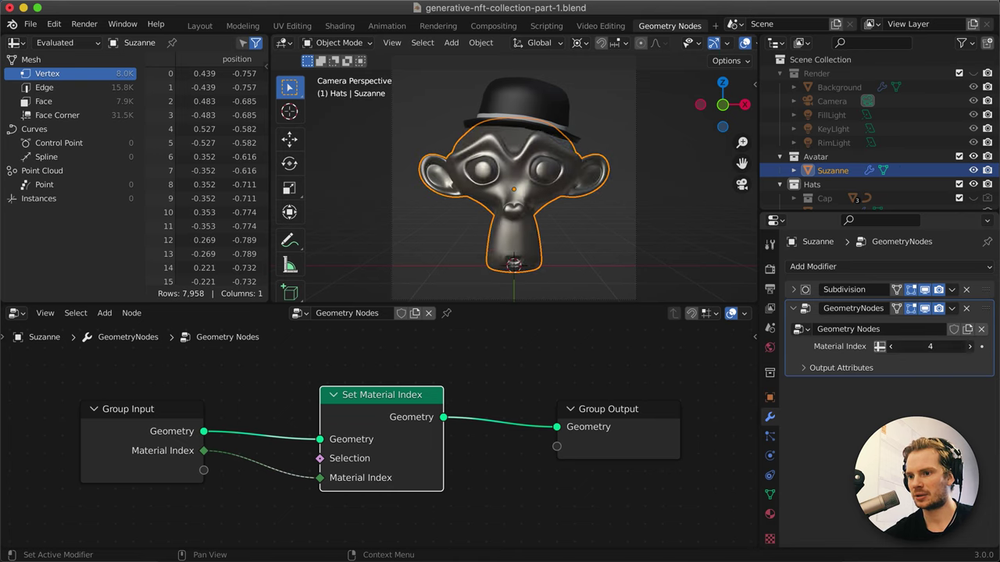
pyautogui.click(891, 347)
pyautogui.click(891, 347)
pyautogui.click(891, 348)
pyautogui.click(891, 348)
pyautogui.click(891, 347)
pyautogui.click(970, 348)
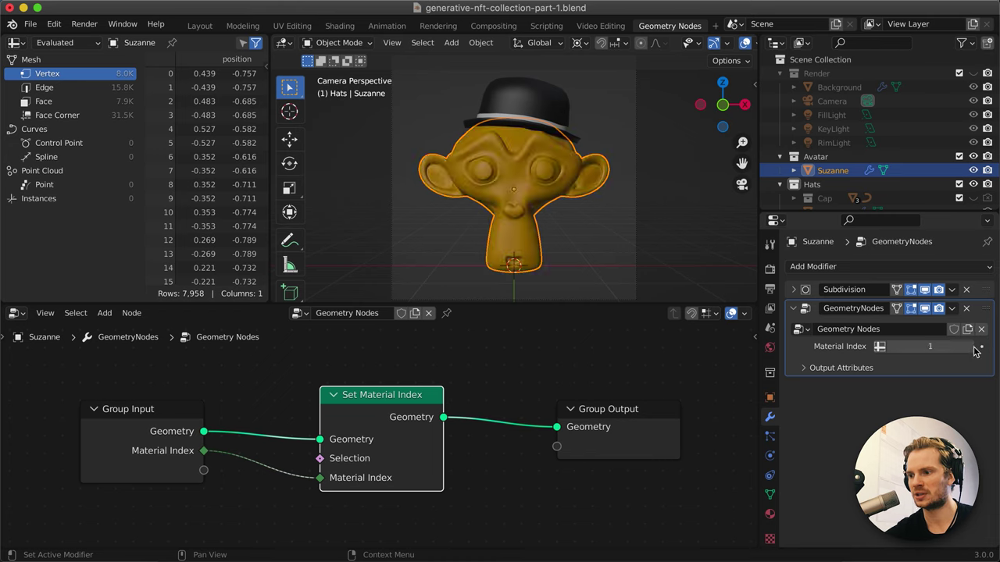
pyautogui.click(971, 348)
pyautogui.click(971, 347)
pyautogui.click(971, 348)
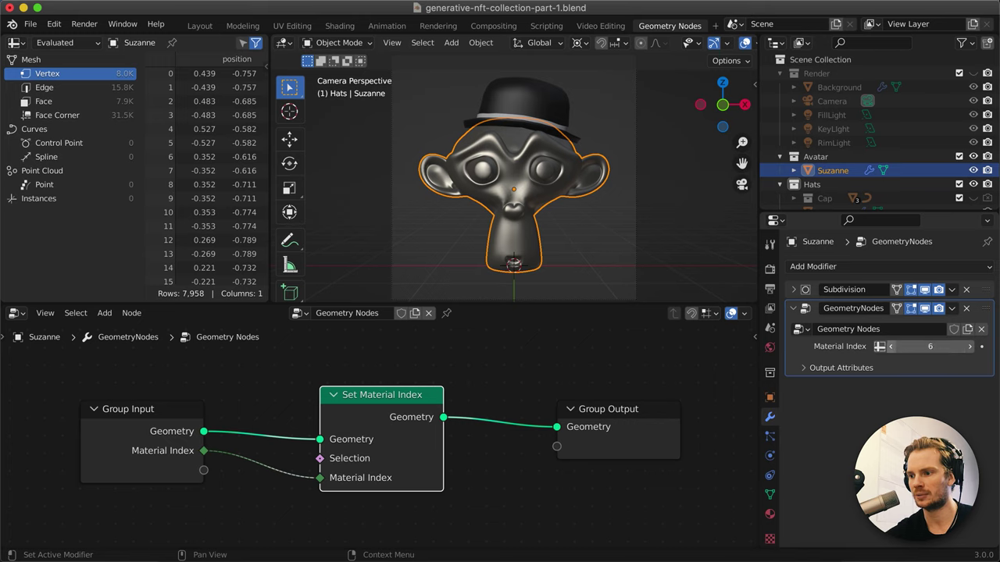
pyautogui.click(892, 348)
pyautogui.click(892, 349)
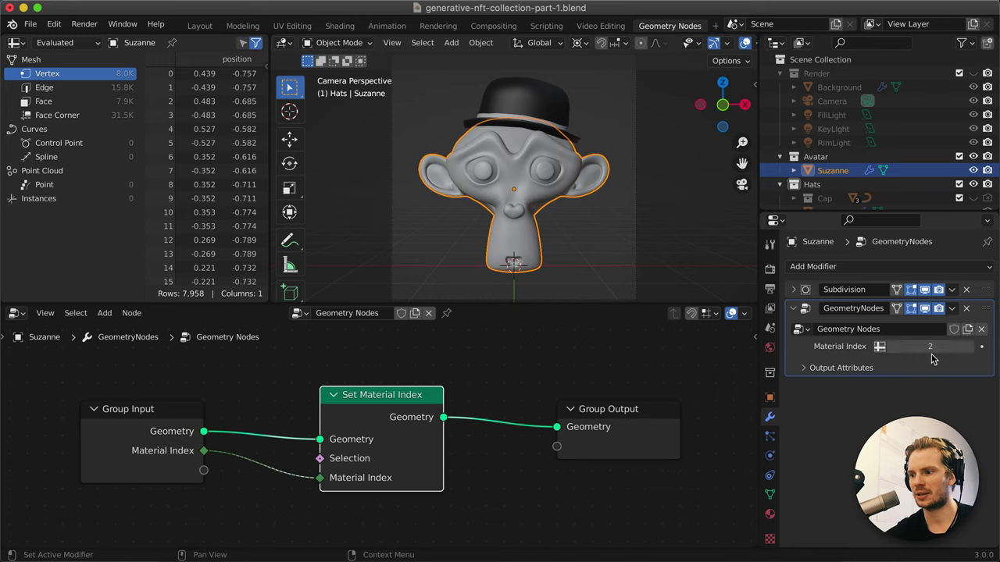
pyautogui.click(891, 348)
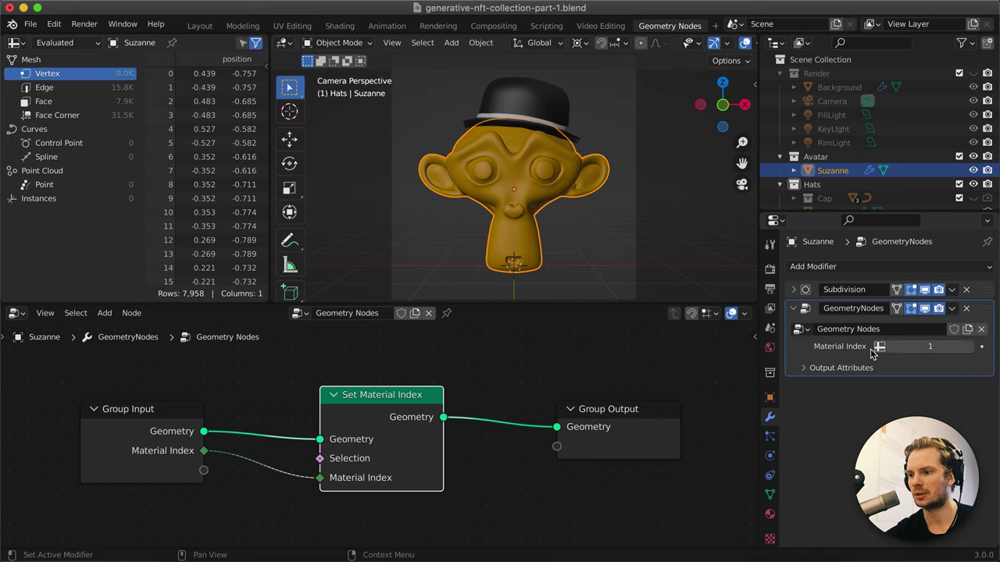
pyautogui.click(891, 348)
# Look at the driver options for the Material Index without adding one, and look through the object hierarchy.
pyautogui.rightClick(911, 347)
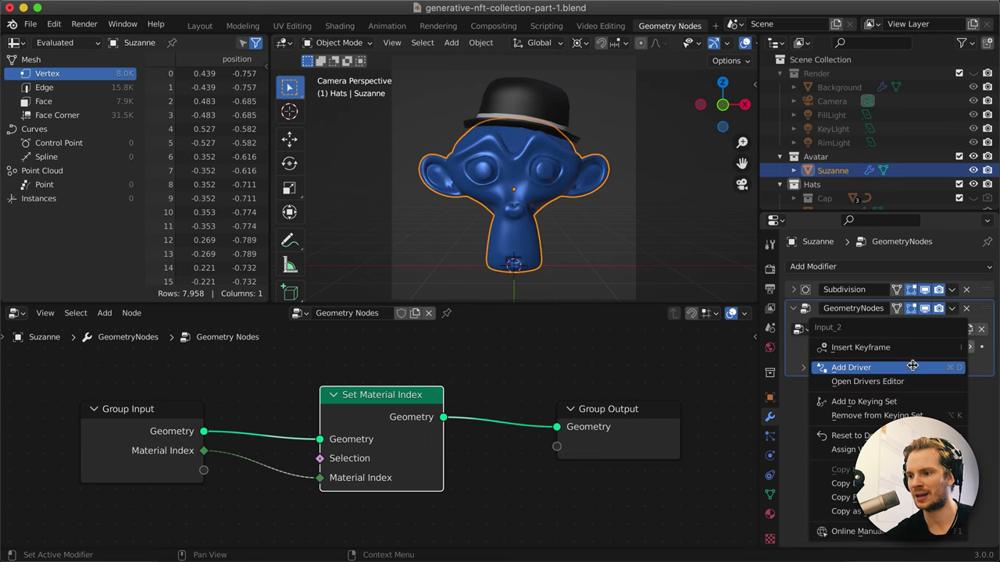
pyautogui.press('Escape')
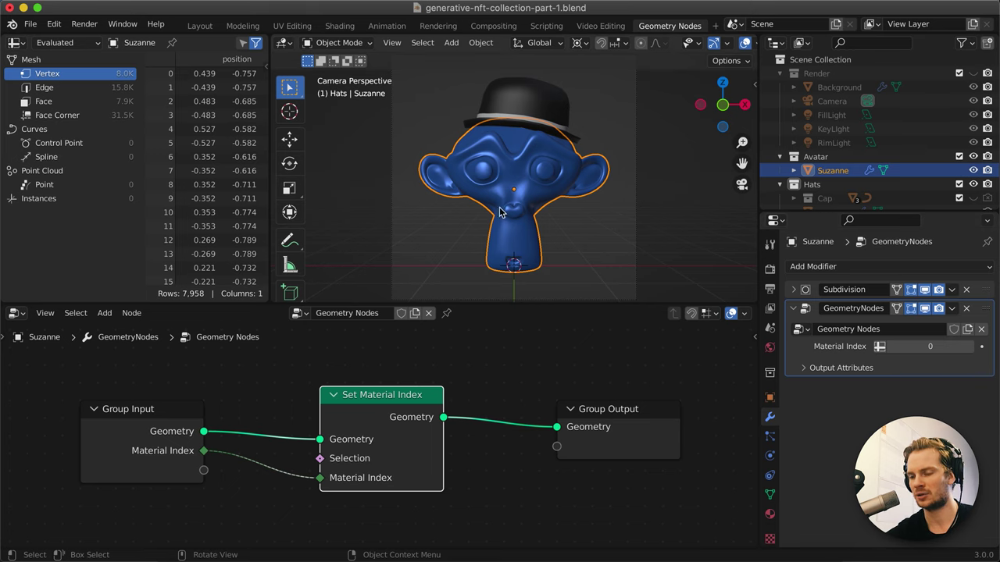
pyautogui.scroll(-3, 969, 133)
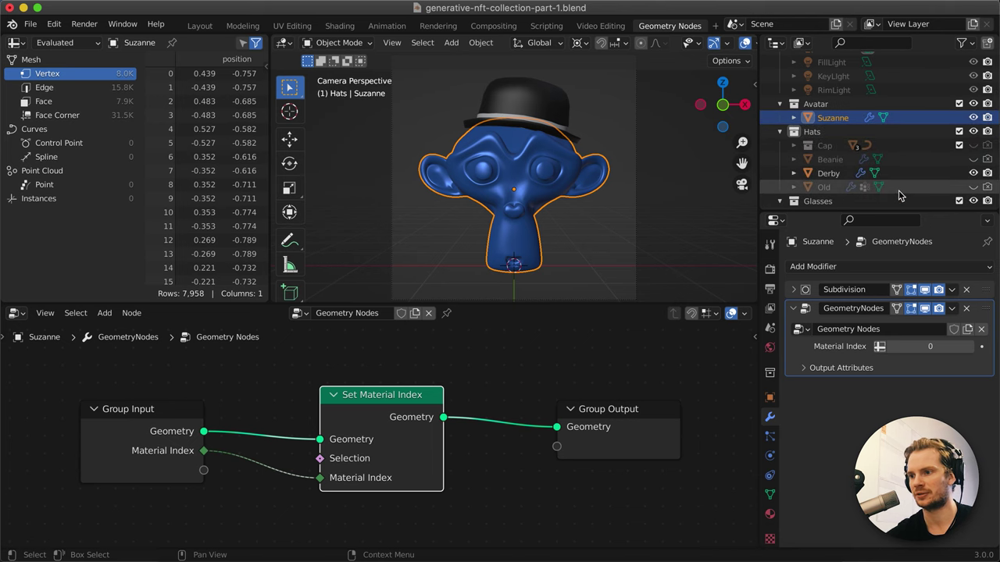
pyautogui.scroll(-2, 899, 190)
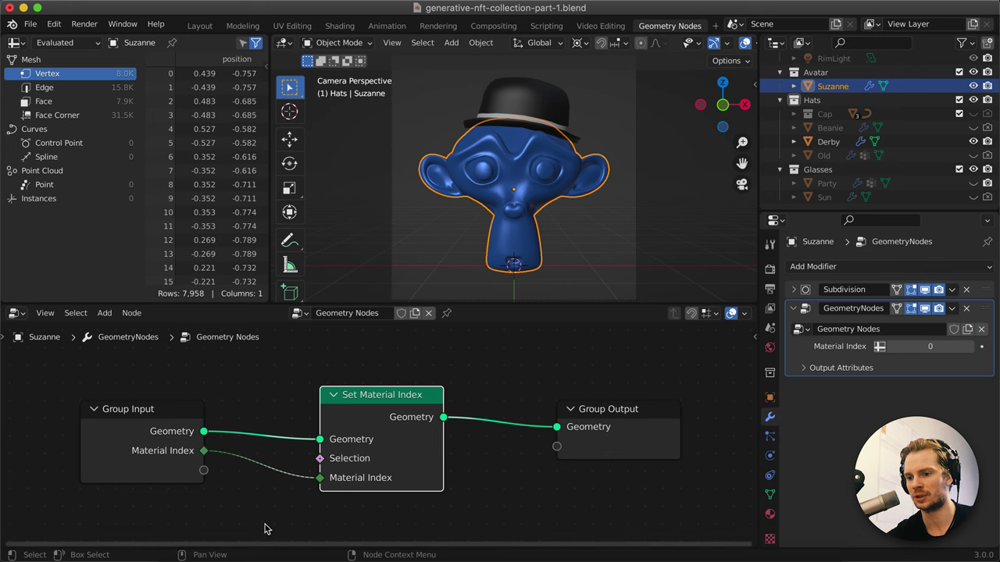
# Switch to the Layout workspace and display Suzanne's modifiers.
pyautogui.click(200, 26)
pyautogui.hscroll(-10, 457, 359)
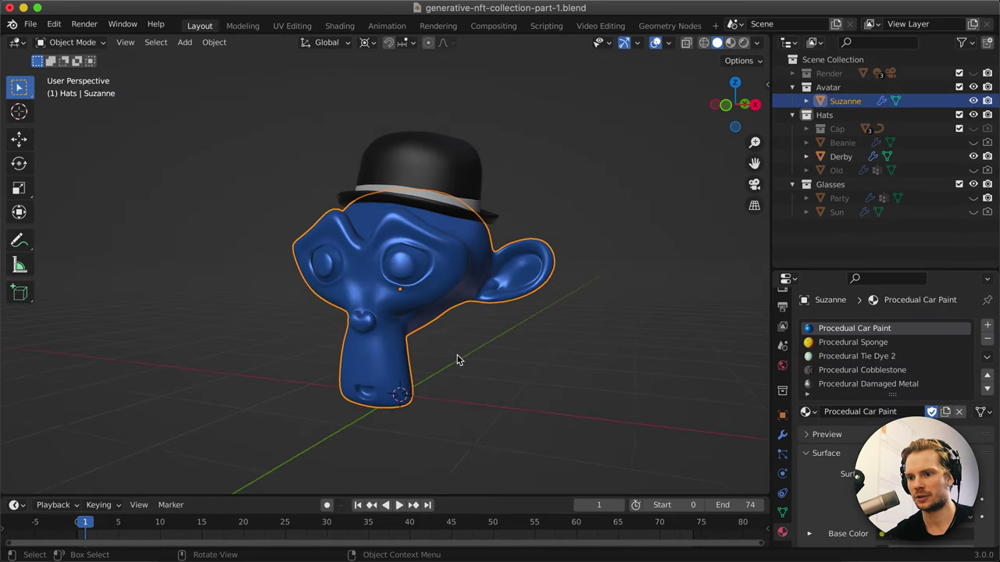
pyautogui.click(782, 434)
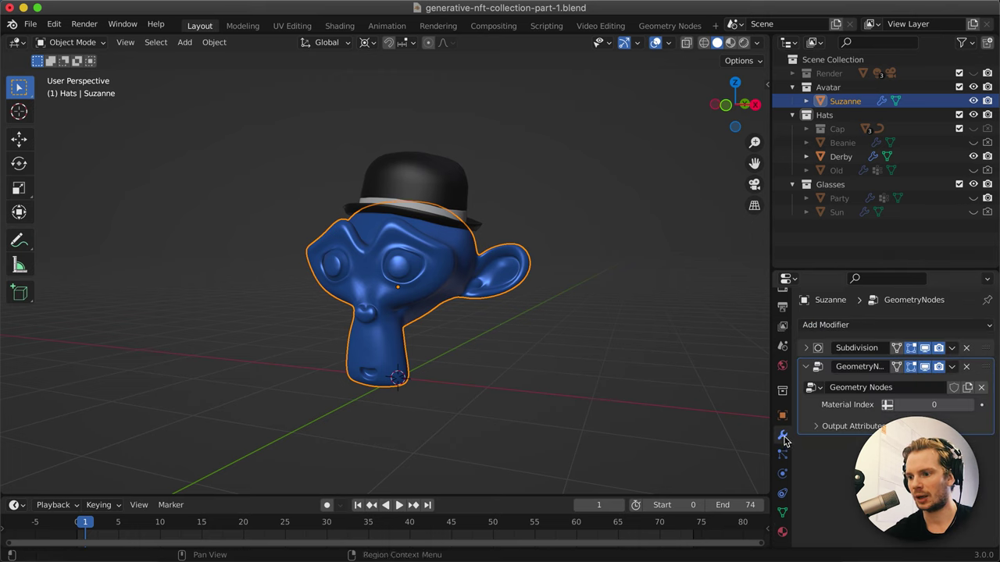
# Test the Material Index on Suzanne by raising it to 4 and returning it to 0.
pyautogui.click(968, 404)
pyautogui.click(968, 404)
pyautogui.click(968, 405)
pyautogui.click(969, 405)
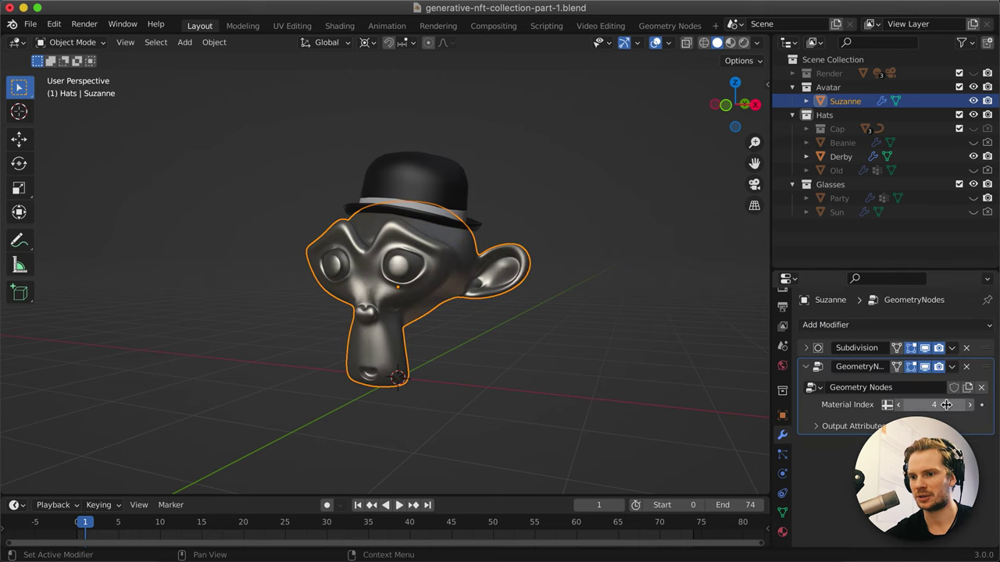
pyautogui.click(897, 405)
pyautogui.click(897, 405)
pyautogui.click(897, 405)
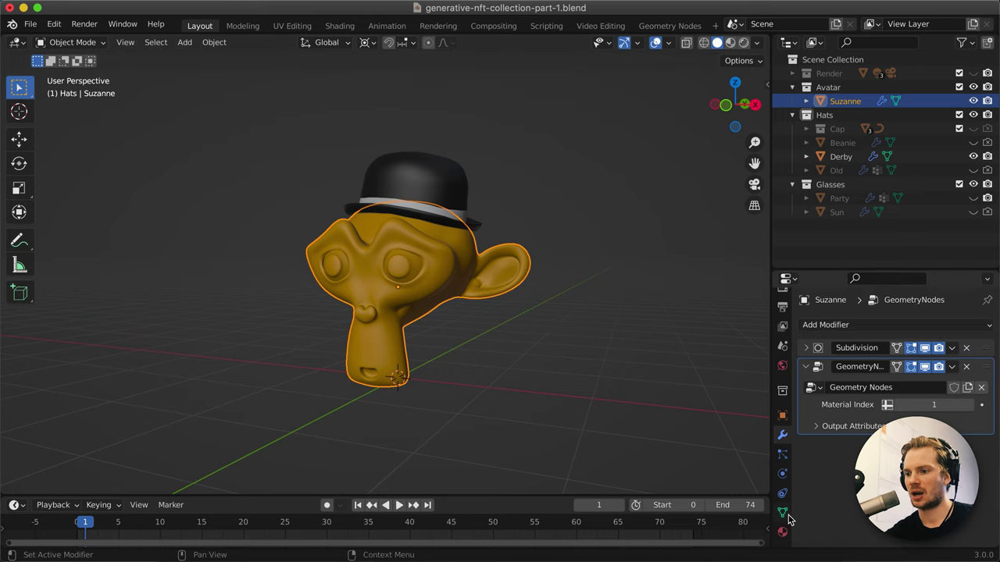
pyautogui.click(902, 405)
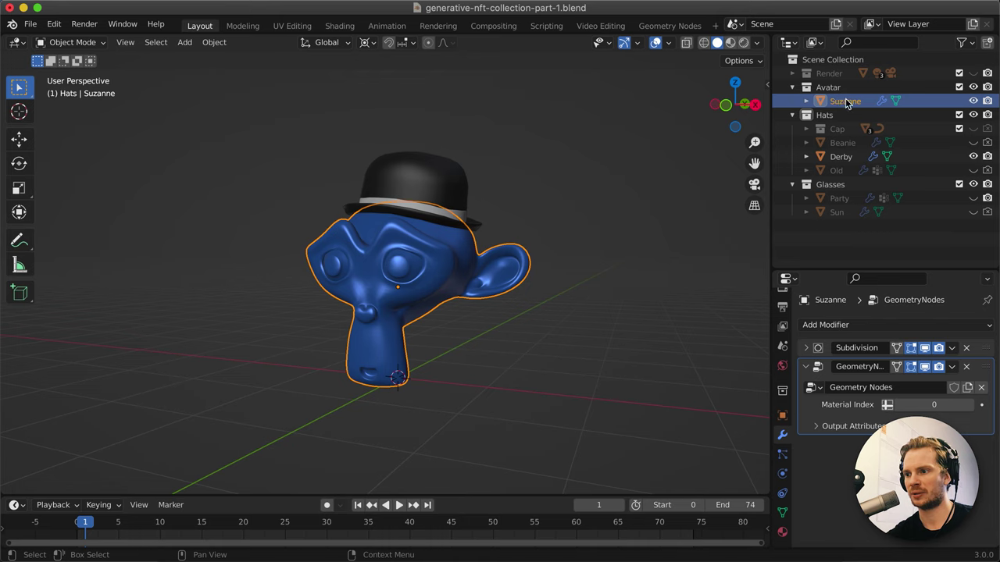
# Select Suzanne's Procedural Tie Dye 2 material slot and move the current frame to 20.
pyautogui.click(782, 531)
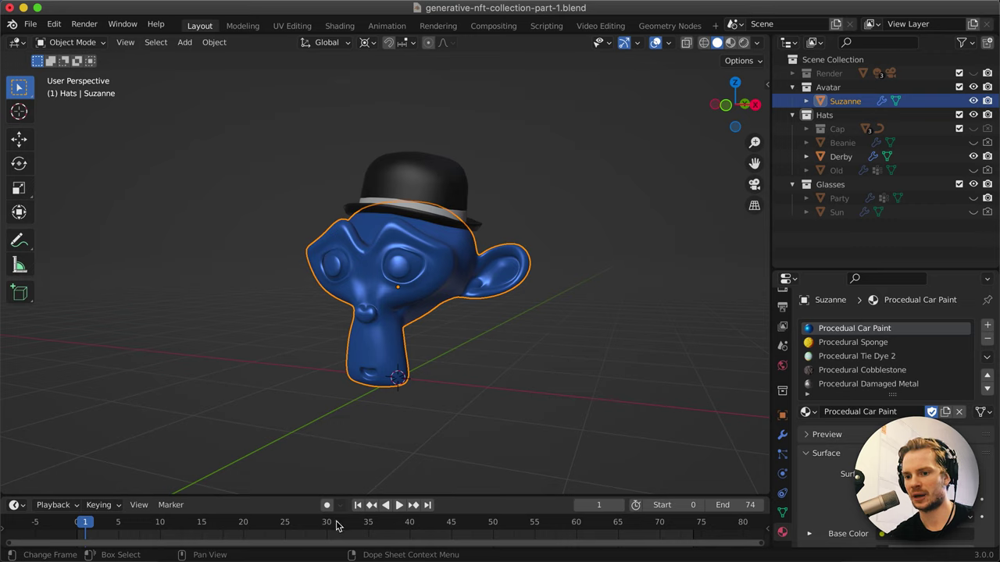
pyautogui.click(847, 356)
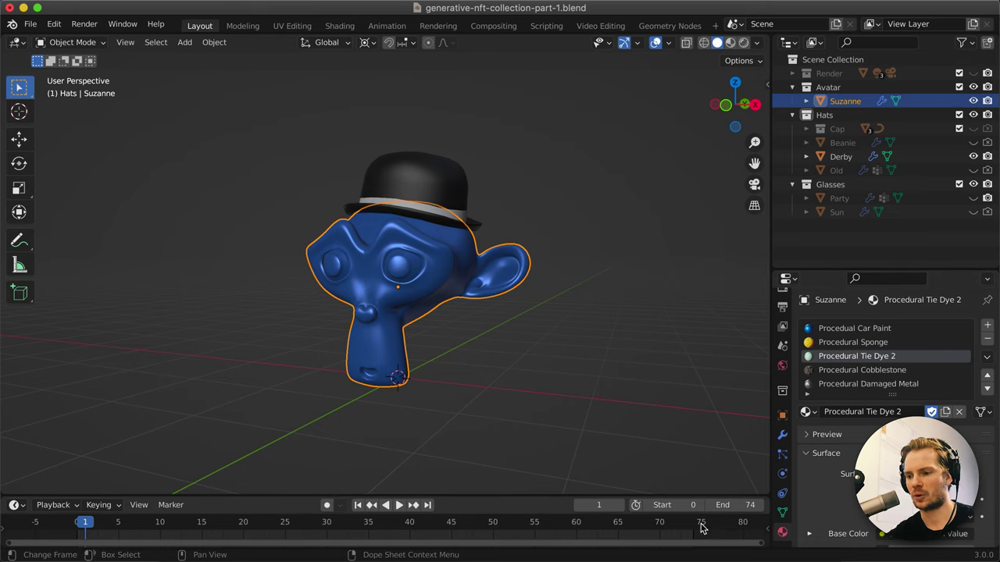
pyautogui.press('space')
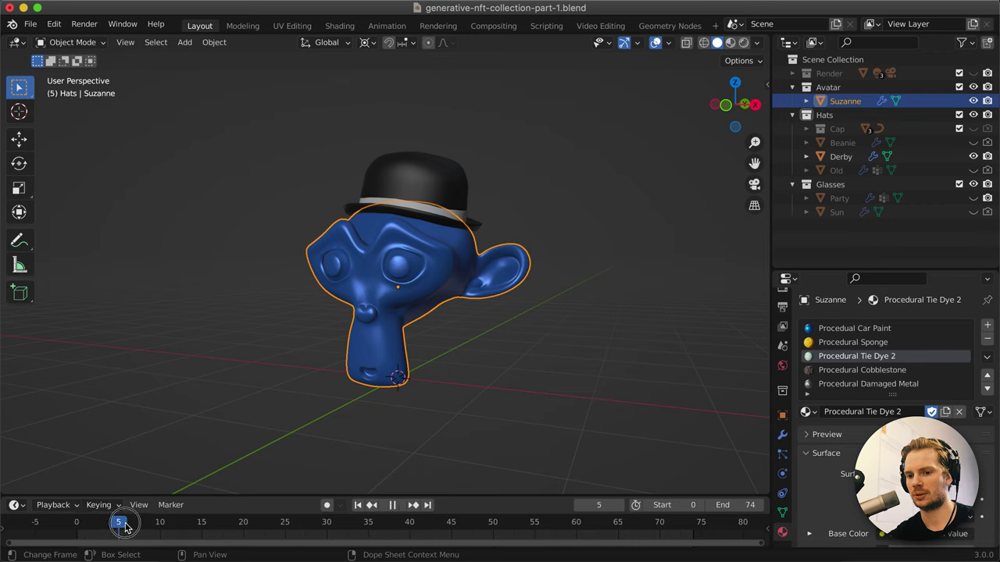
pyautogui.press('space')
pyautogui.click(242, 522)
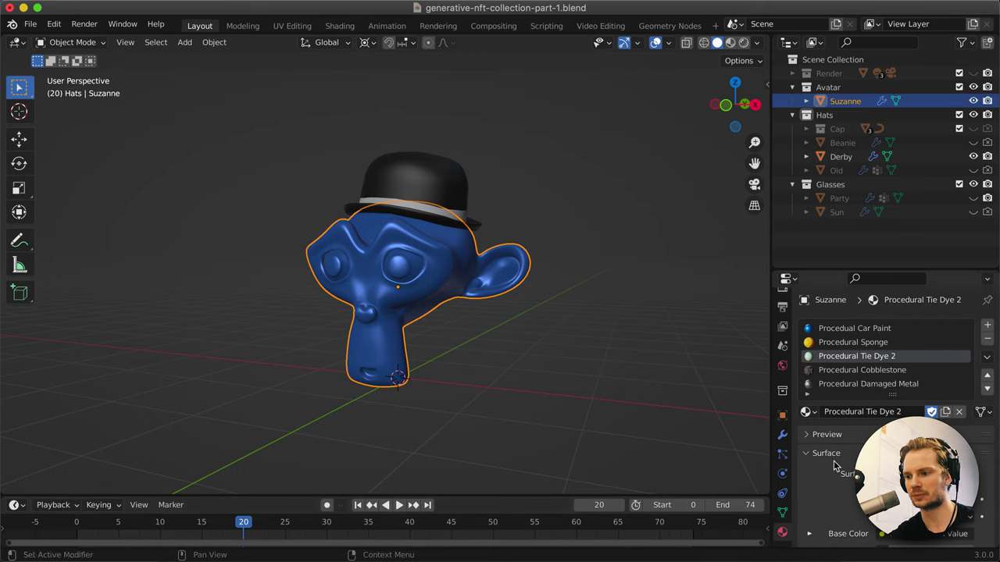
# Drive the GeometryNodes modifier's Material Index with a # expression that returns the current frame number.
pyautogui.click(782, 435)
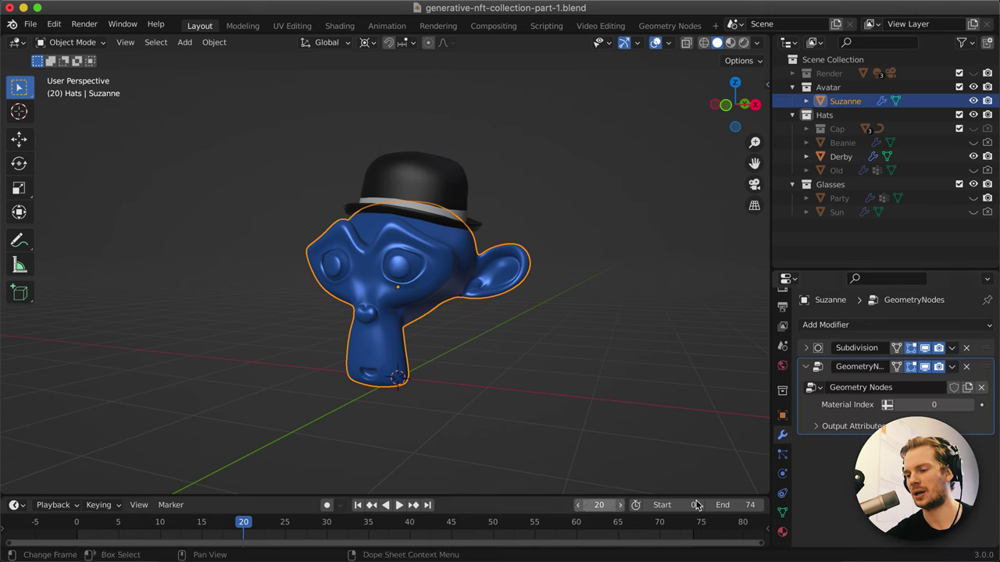
pyautogui.click(929, 404)
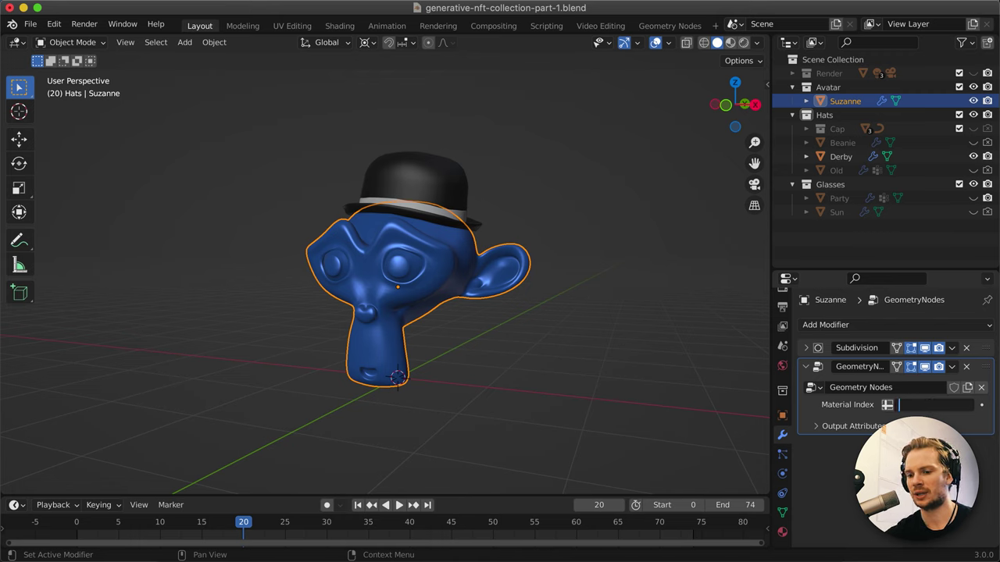
pyautogui.write('#')
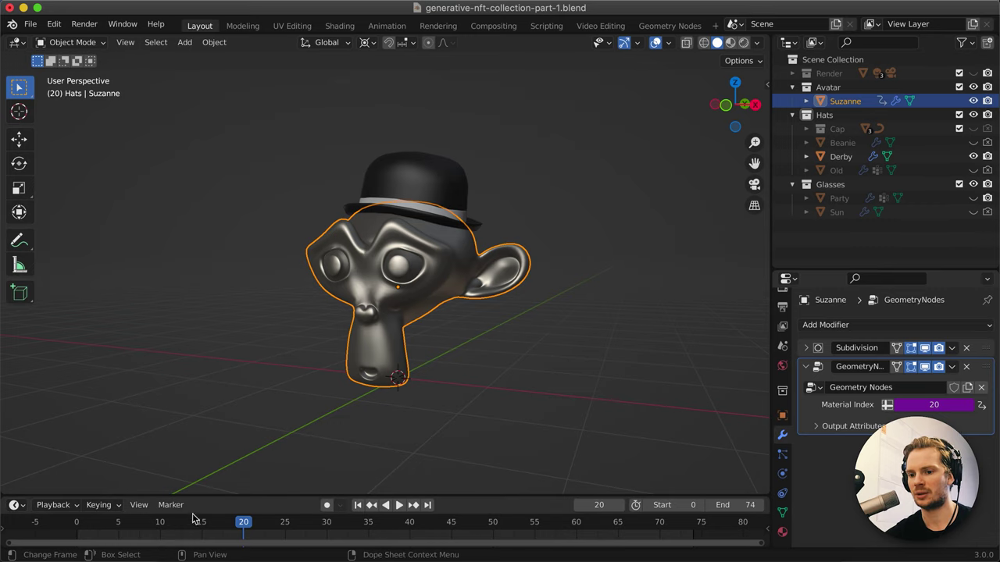
# Scrub the timeline back from frame 20 and step forward through the first frames to preview Suzanne's material changes.
pyautogui.press('space')
pyautogui.moveTo(243, 522); pyautogui.dragTo(74, 526)
pyautogui.press('space')
pyautogui.press('Right')
pyautogui.press('Right')
pyautogui.press('Right')
pyautogui.press('Right')
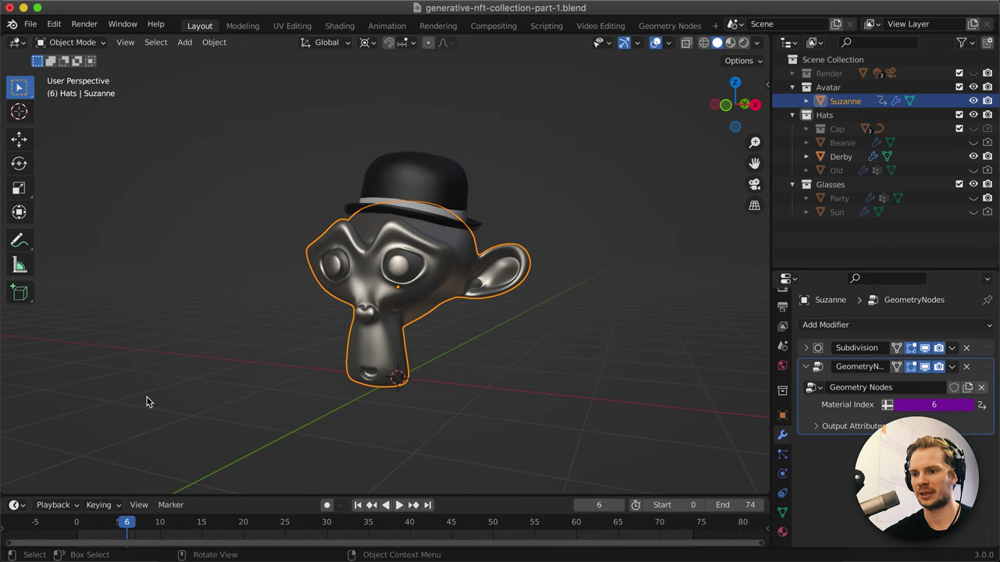
# Step back and forth through the first frames to compare Suzanne's materials, finishing on frame 1.
pyautogui.press('Left')
pyautogui.press('Left')
pyautogui.press('Left')
pyautogui.press('Left')
pyautogui.press('Right')
pyautogui.press('Right')
pyautogui.press('Right')
pyautogui.press('Right')
pyautogui.press('Right')
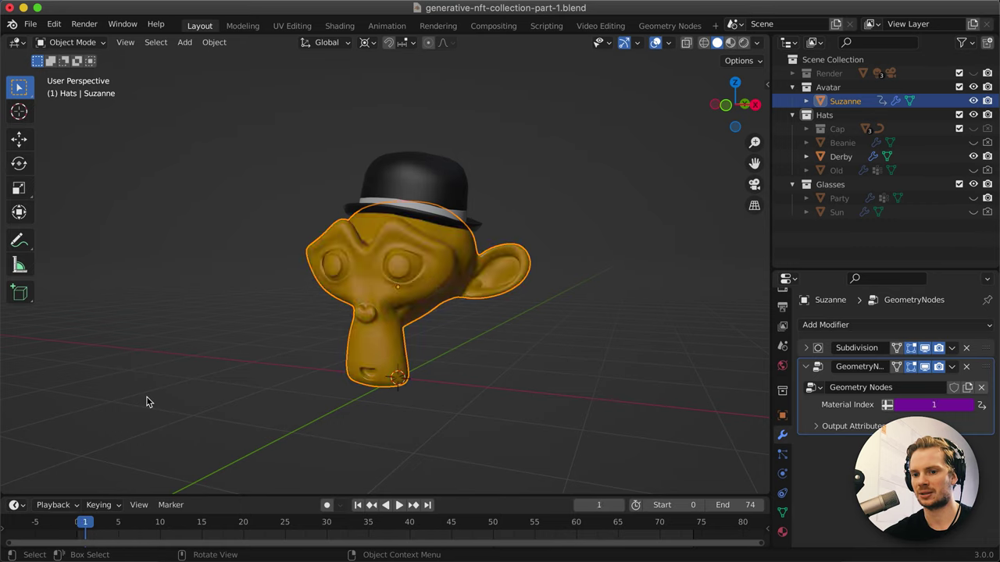
pyautogui.press('Left')
pyautogui.press('Left')
pyautogui.press('Left')
pyautogui.press('Left')
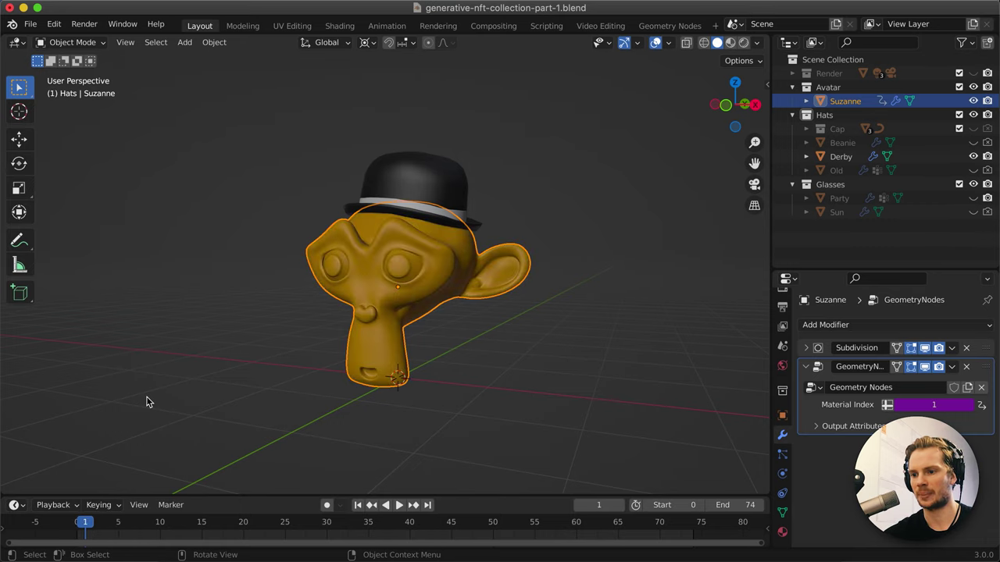
pyautogui.press('Left')
pyautogui.press('Right')
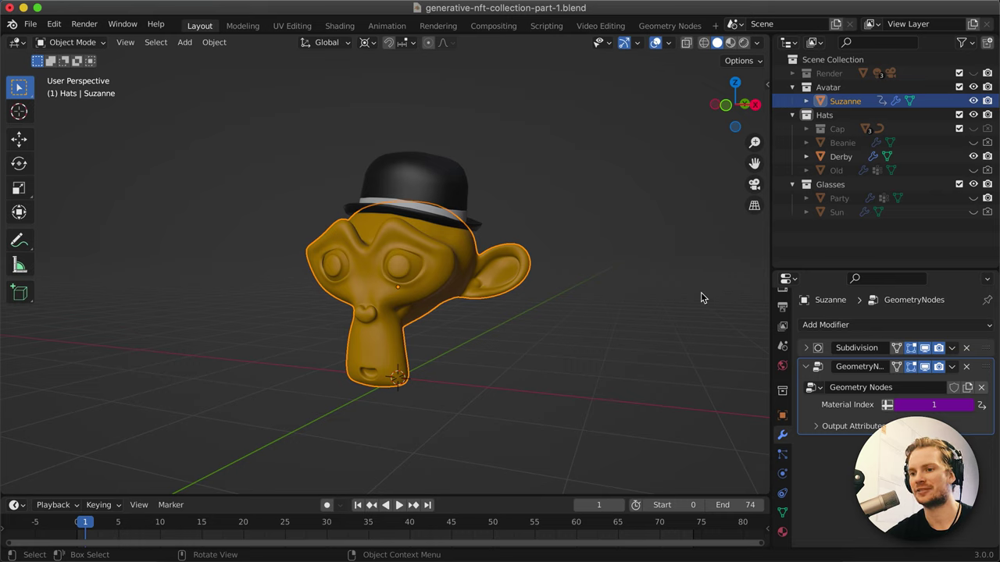
# Change the Material Index driver expression to frame / 15 and test it by scrubbing between frames 13 and 15.
pyautogui.click(929, 405)
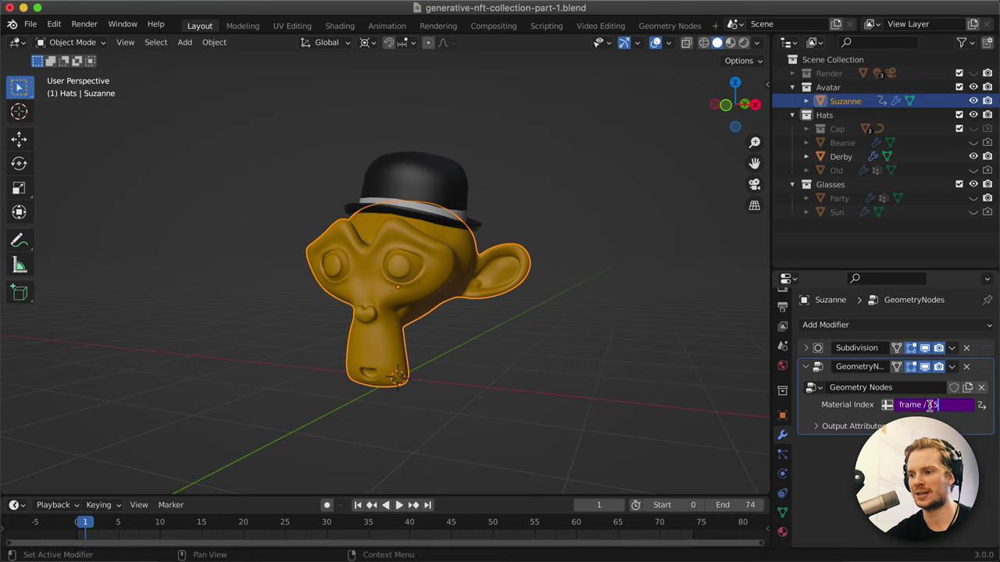
pyautogui.press('Return')
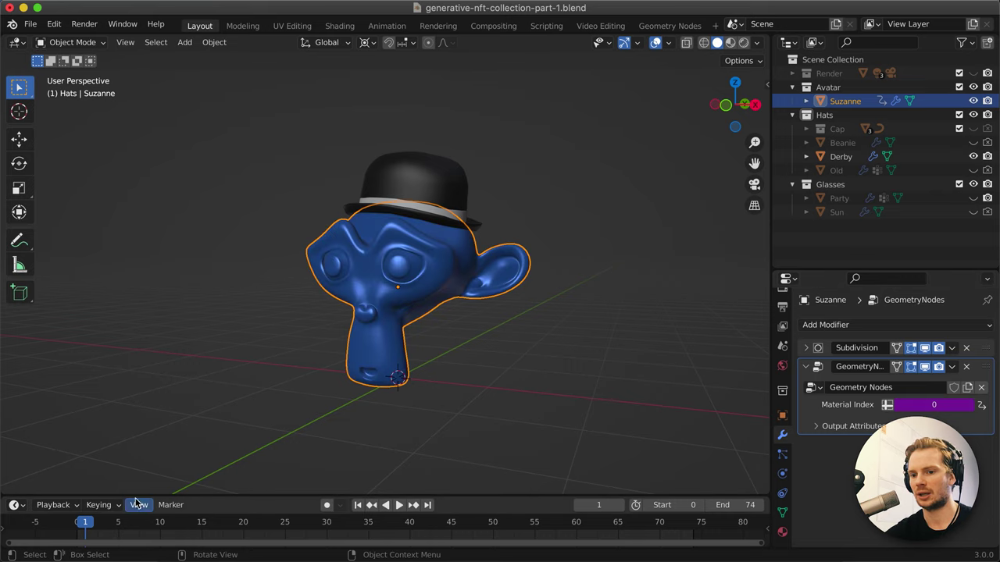
pyautogui.press('space')
pyautogui.moveTo(98, 527); pyautogui.dragTo(185, 517)
pyautogui.press('space')
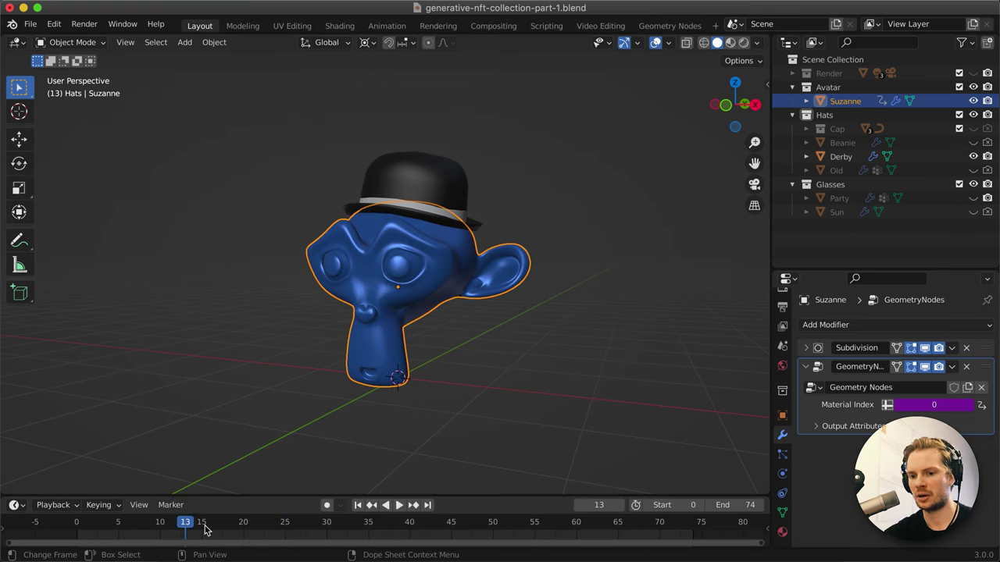
pyautogui.press('space')
pyautogui.moveTo(190, 526)
pyautogui.mouseDown()
pyautogui.moveTo(84, 529)
pyautogui.moveTo(199, 539)
pyautogui.mouseUp()
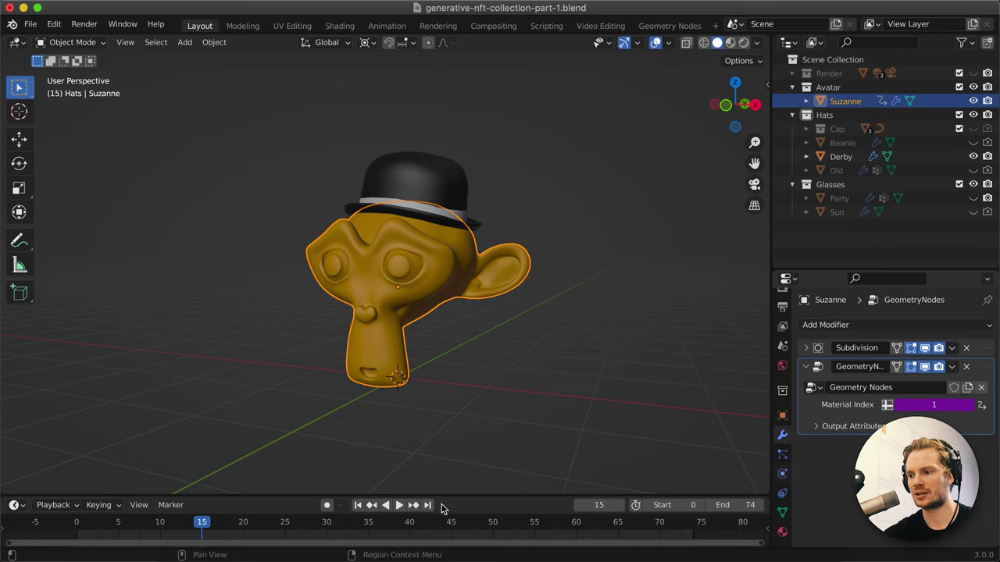
pyautogui.click(193, 526)
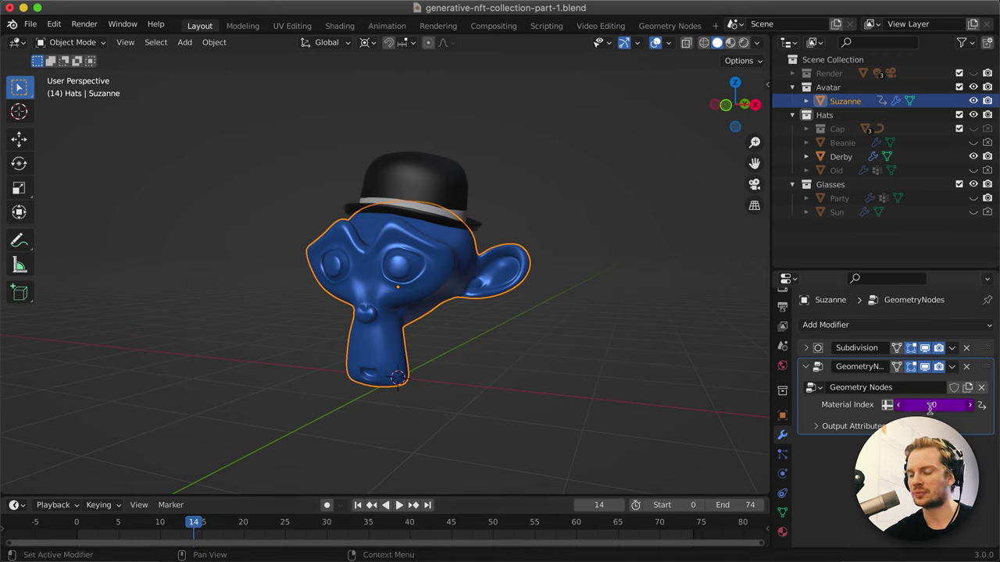
# Change the Material Index driver expression to frame // 15 and test it by scrubbing the timeline back to frame 3.
pyautogui.press('Return')
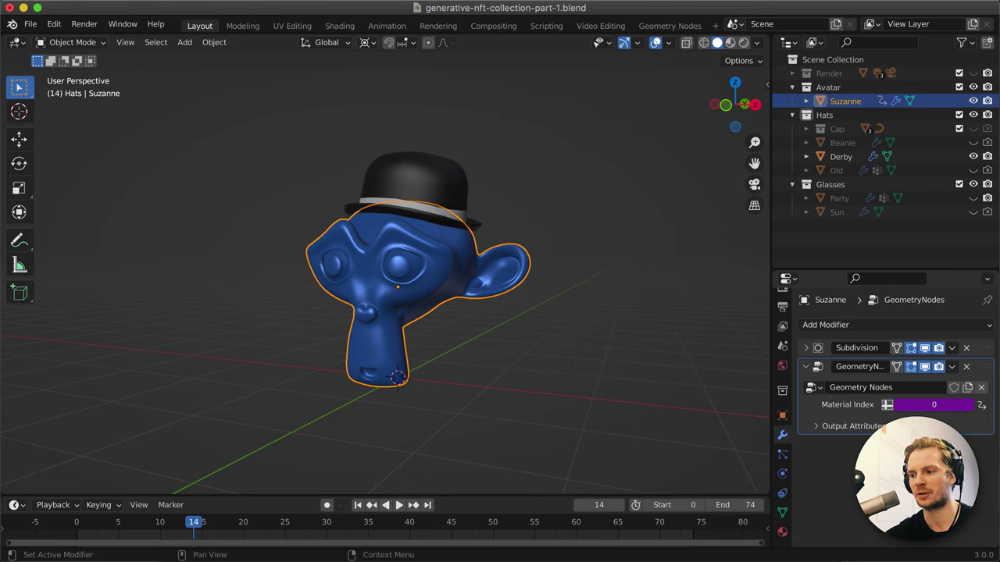
pyautogui.moveTo(193, 522); pyautogui.dragTo(160, 522)
pyautogui.doubleClick(924, 407)
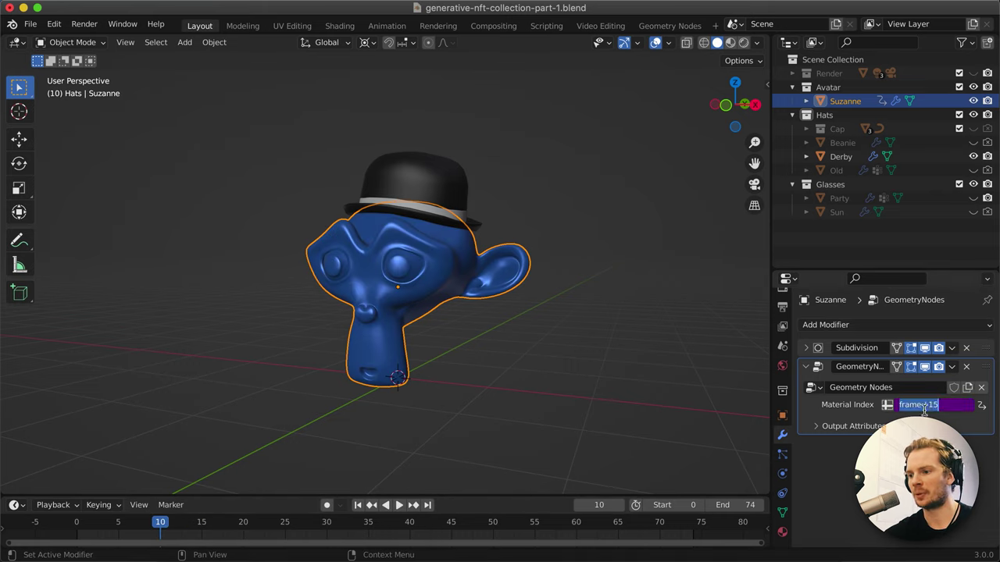
pyautogui.click(947, 406)
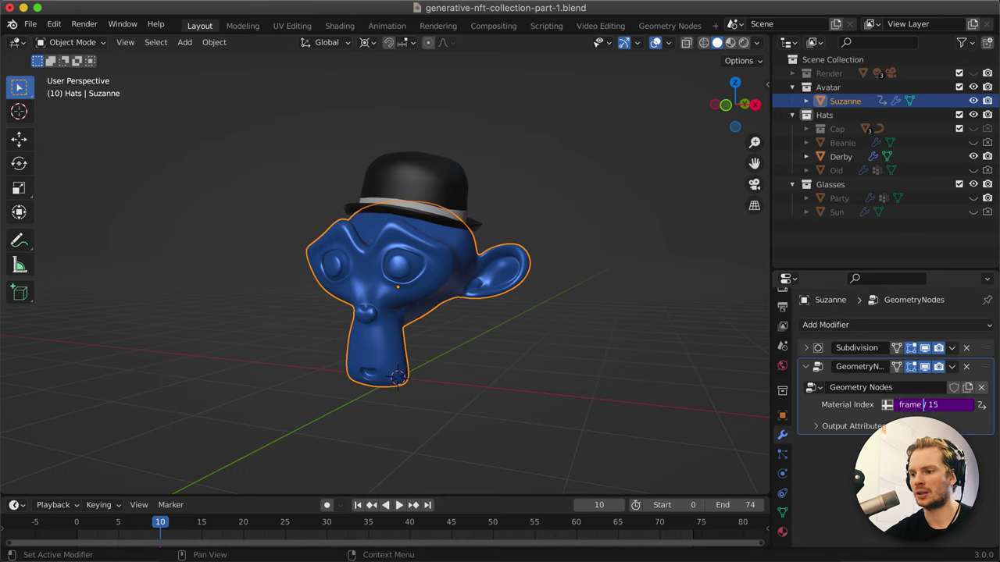
pyautogui.click(930, 404)
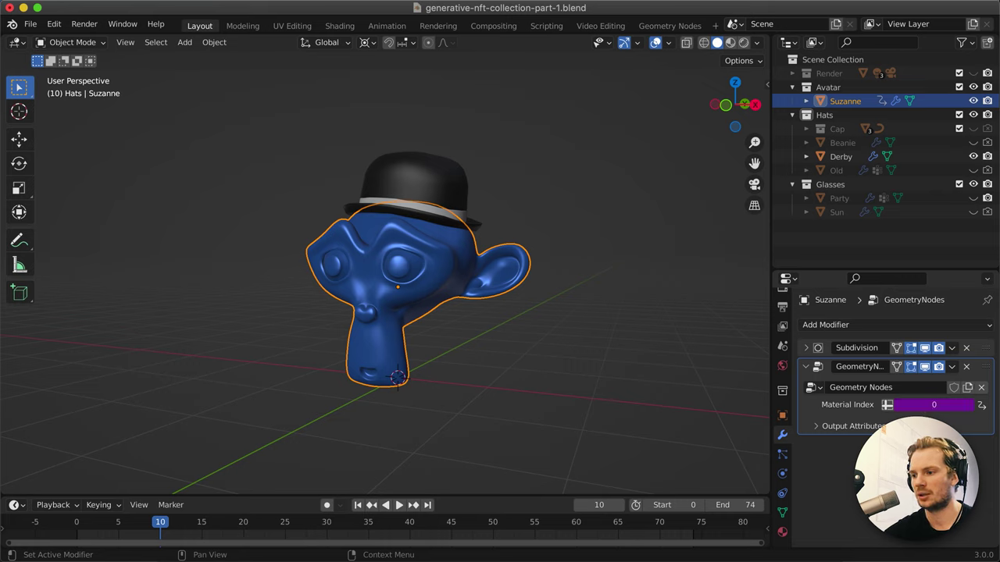
pyautogui.click(927, 405)
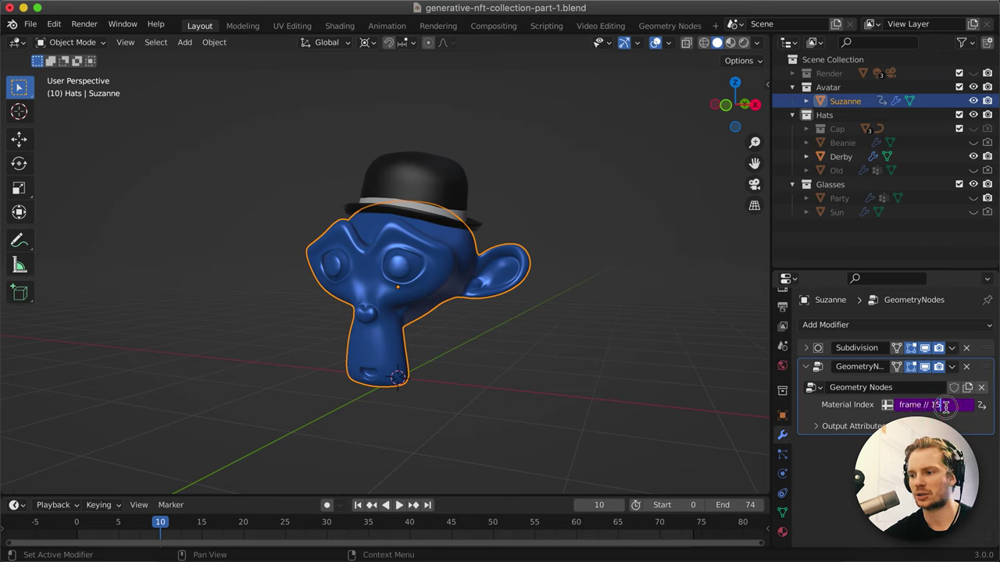
pyautogui.press('Return')
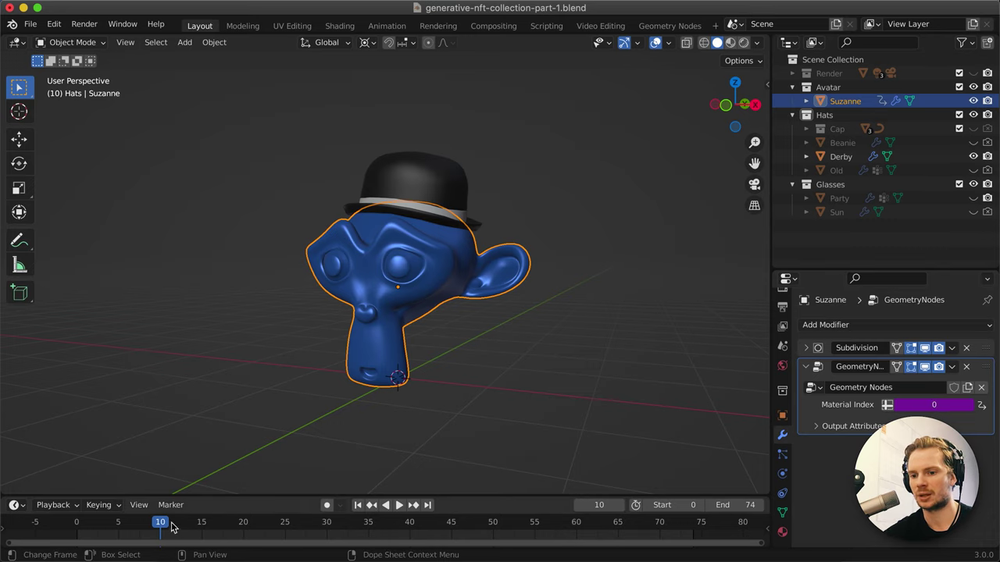
pyautogui.press('space')
pyautogui.moveTo(234, 525); pyautogui.dragTo(101, 522)
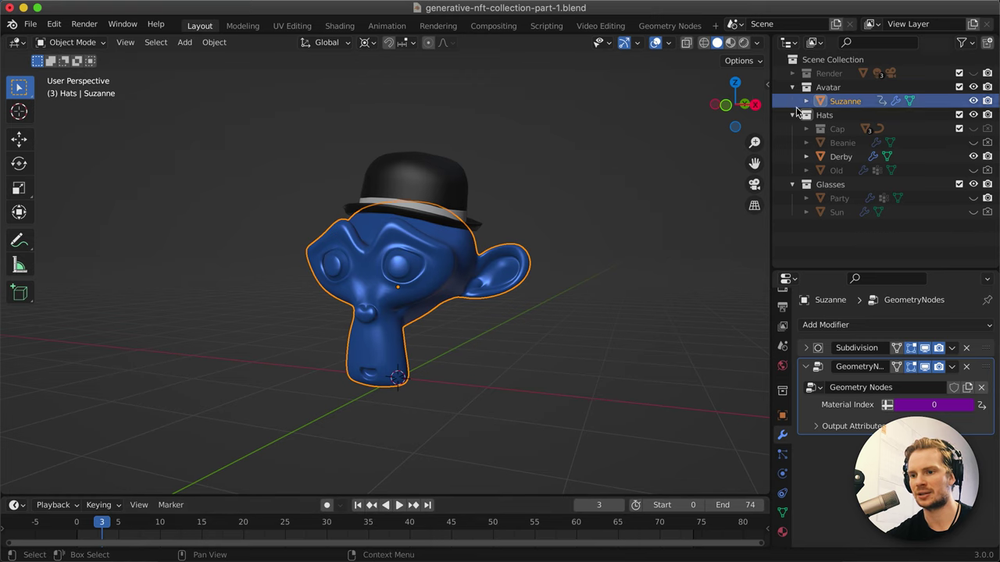
# Toggle the Derby hat's viewport visibility and leave it hidden.
pyautogui.click(974, 157)
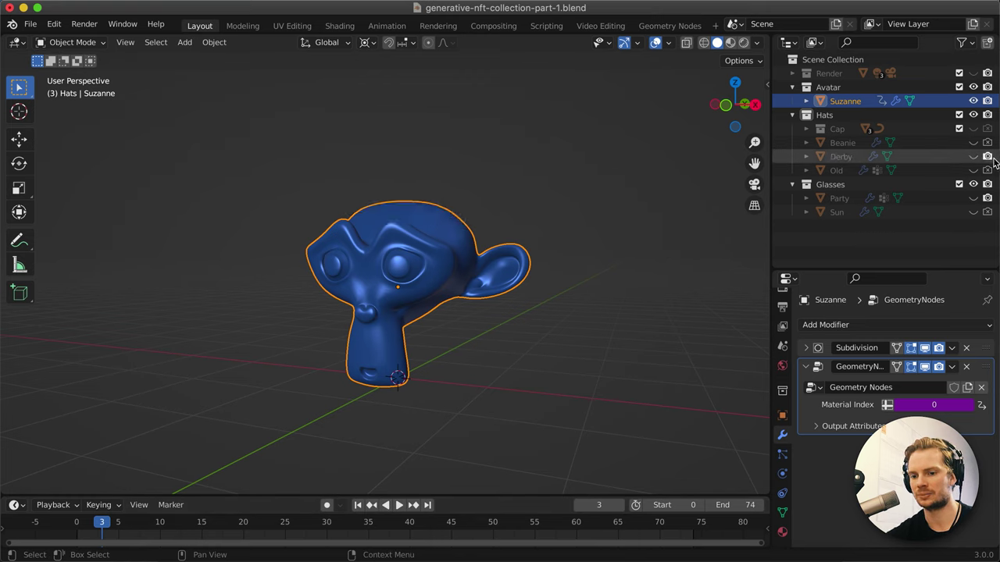
pyautogui.click(973, 156)
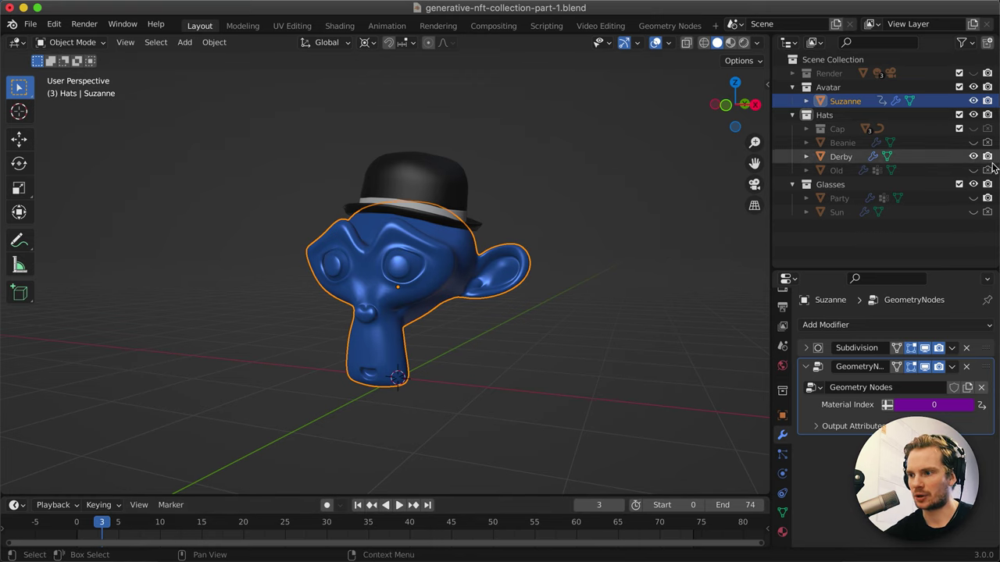
pyautogui.click(974, 157)
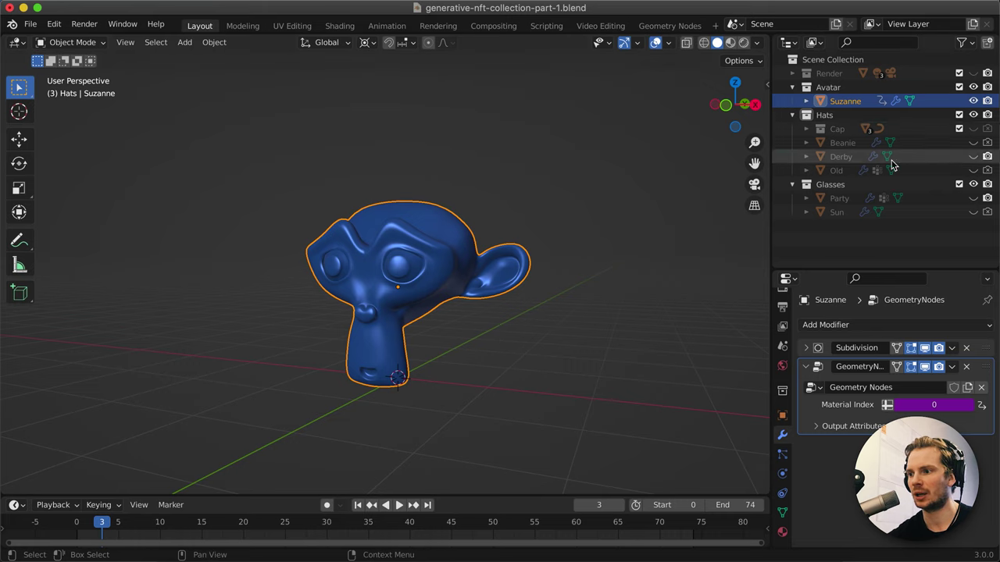
# Enable the Cap, Beanie and Old hats in renders and show the Cap collection in the viewport.
pyautogui.click(974, 130)
pyautogui.click(975, 130)
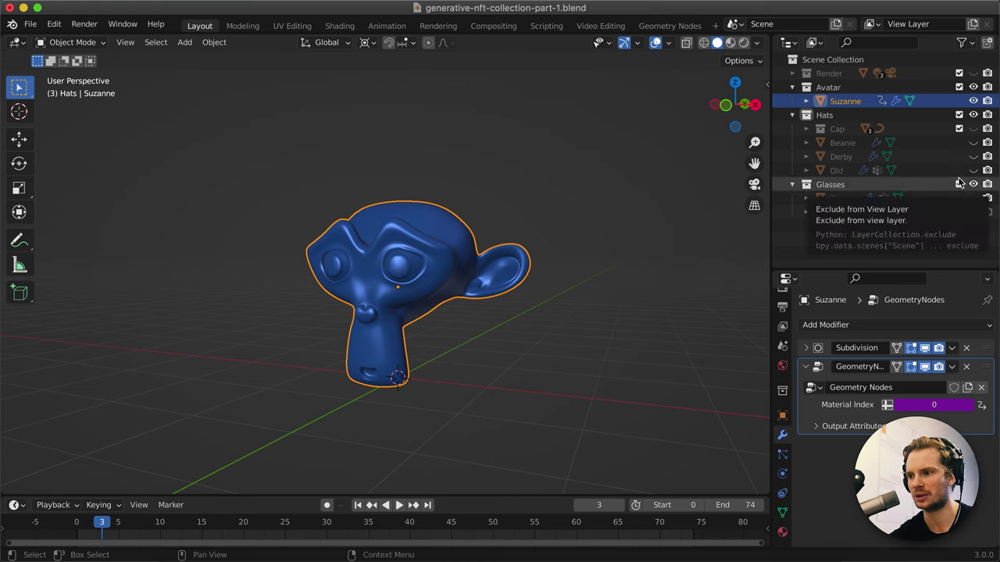
pyautogui.click(973, 128)
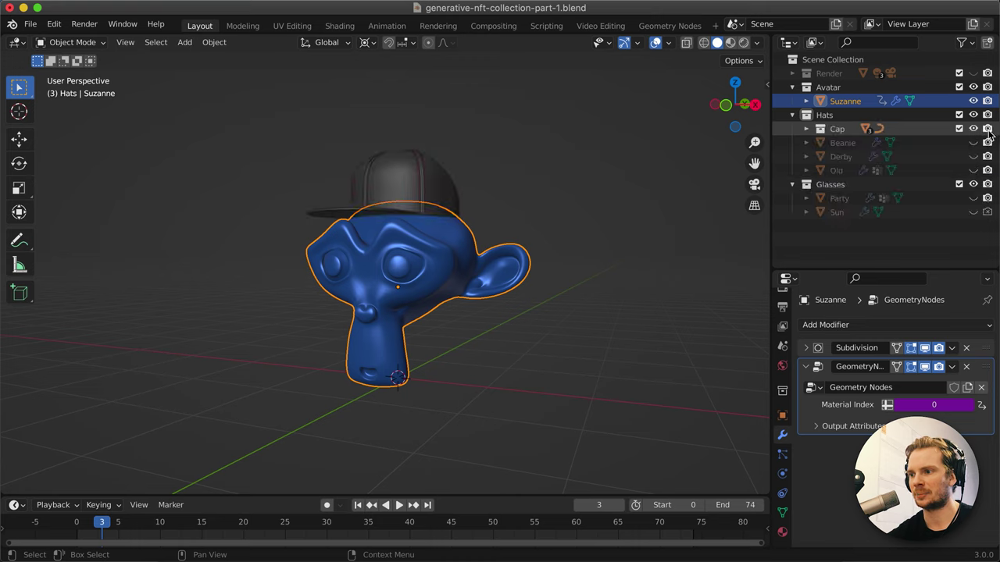
# Examine the options offered for the Cap collection's Disable in Renders property.
pyautogui.rightClick(988, 133)
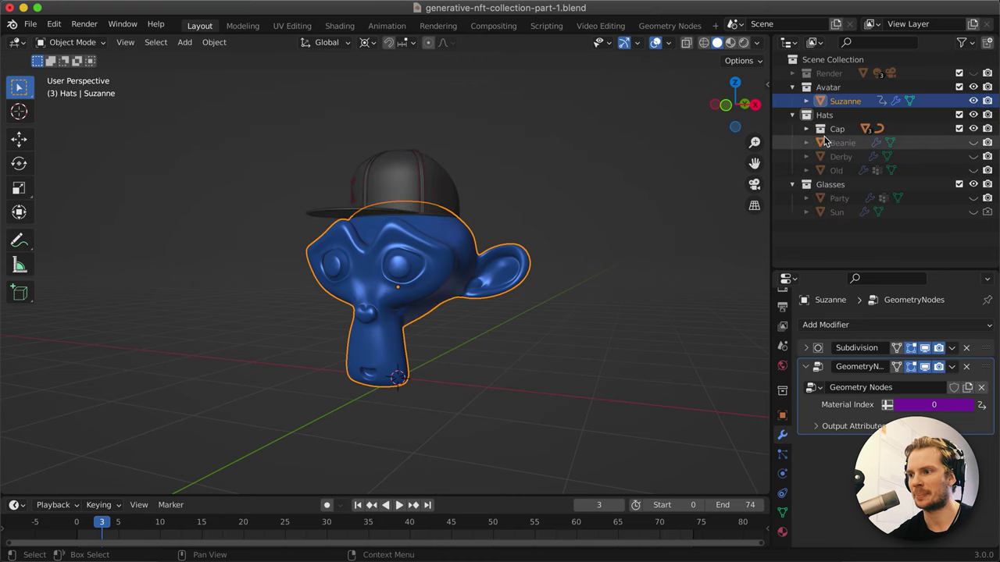
pyautogui.rightClick(989, 132)
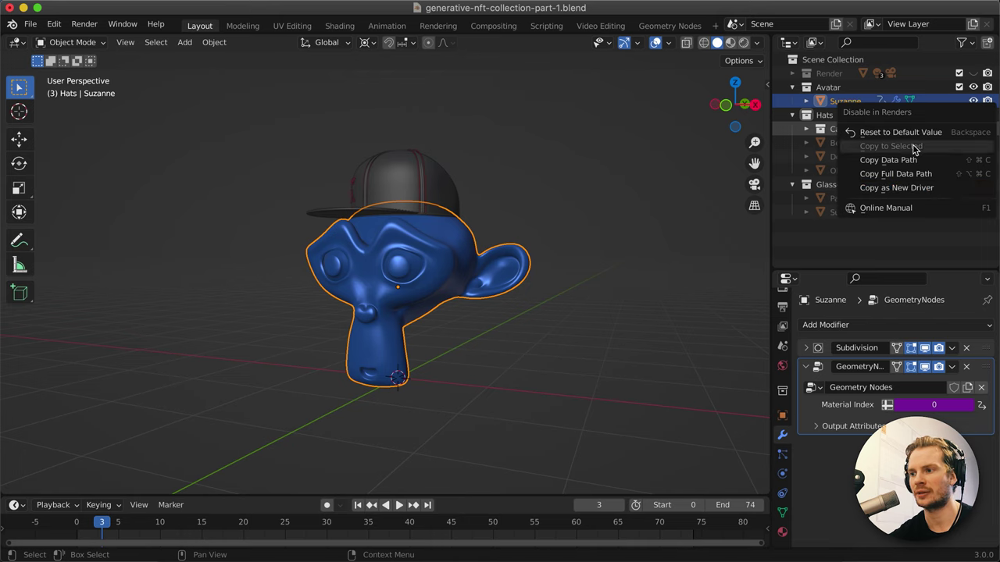
pyautogui.click(891, 159)
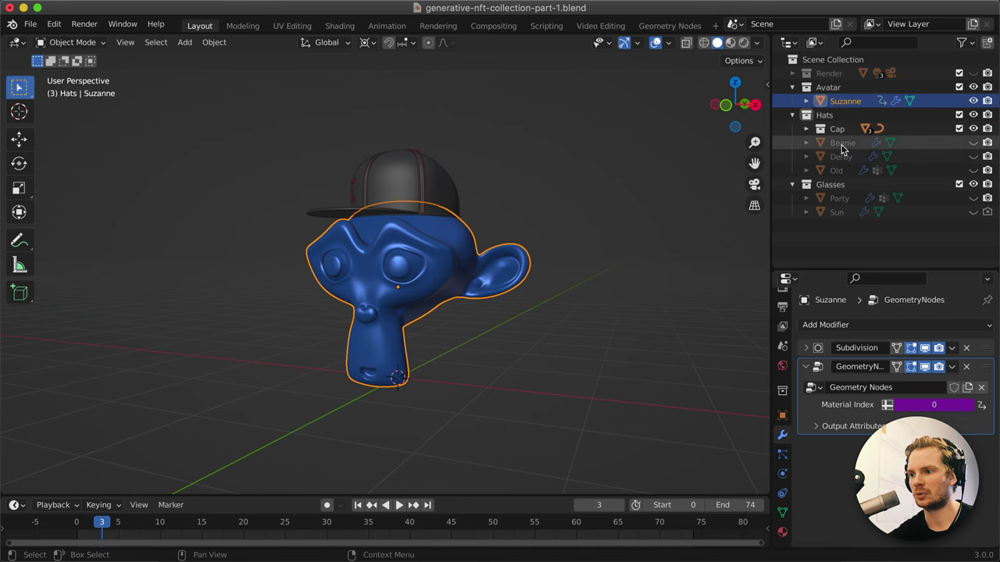
# Show the Beanie in place of the Cap and examine the options for its Disable in Renders property.
pyautogui.click(973, 142)
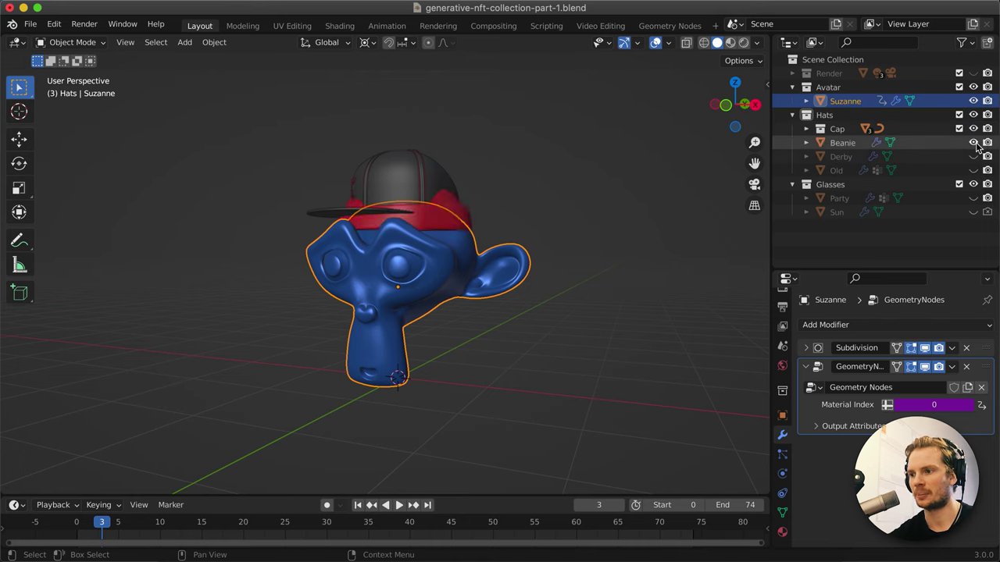
pyautogui.click(974, 143)
pyautogui.click(974, 128)
pyautogui.click(973, 142)
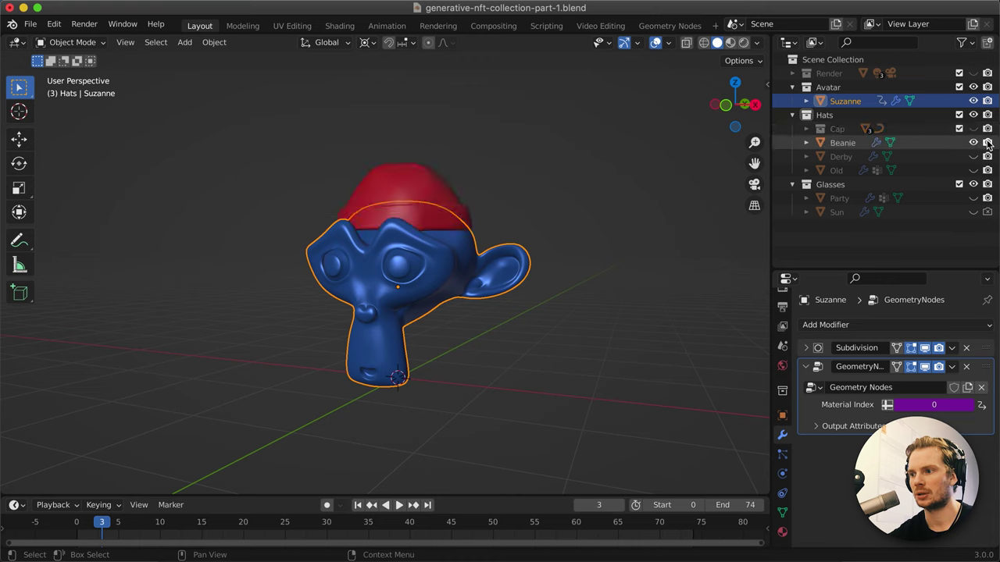
pyautogui.rightClick(986, 143)
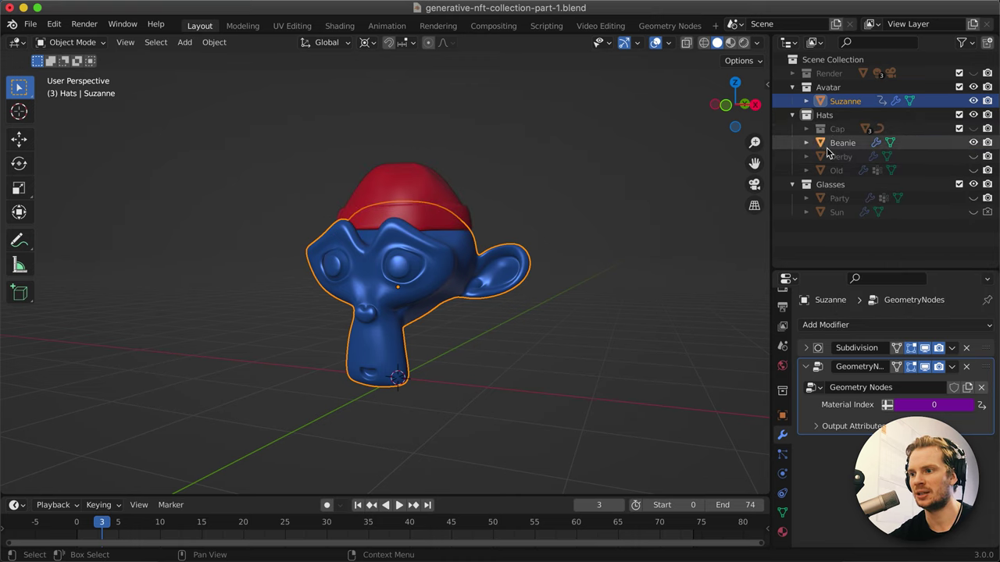
# Expand the Cap collection and display the Cap in the viewport in place of the Beanie.
pyautogui.click(837, 131)
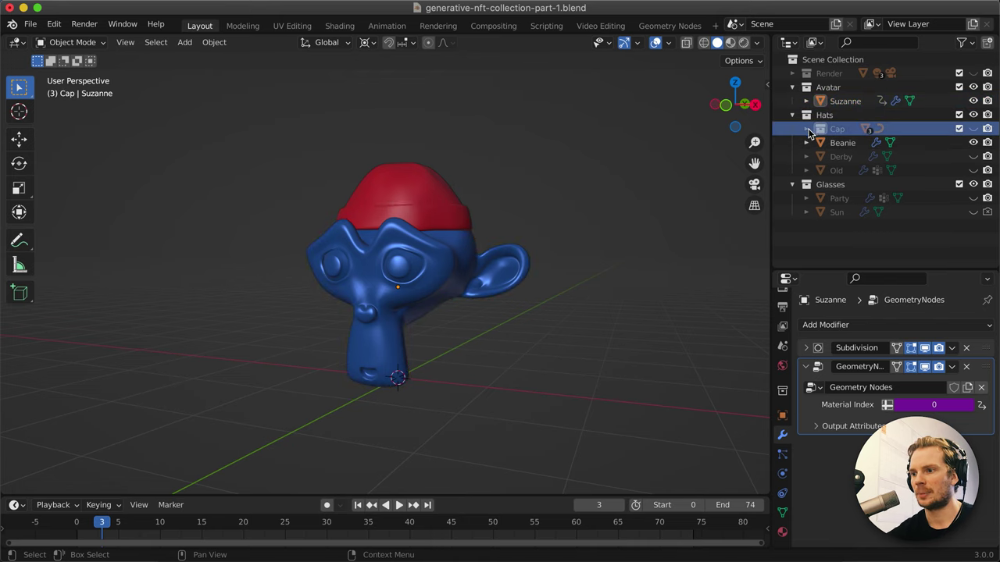
pyautogui.click(807, 129)
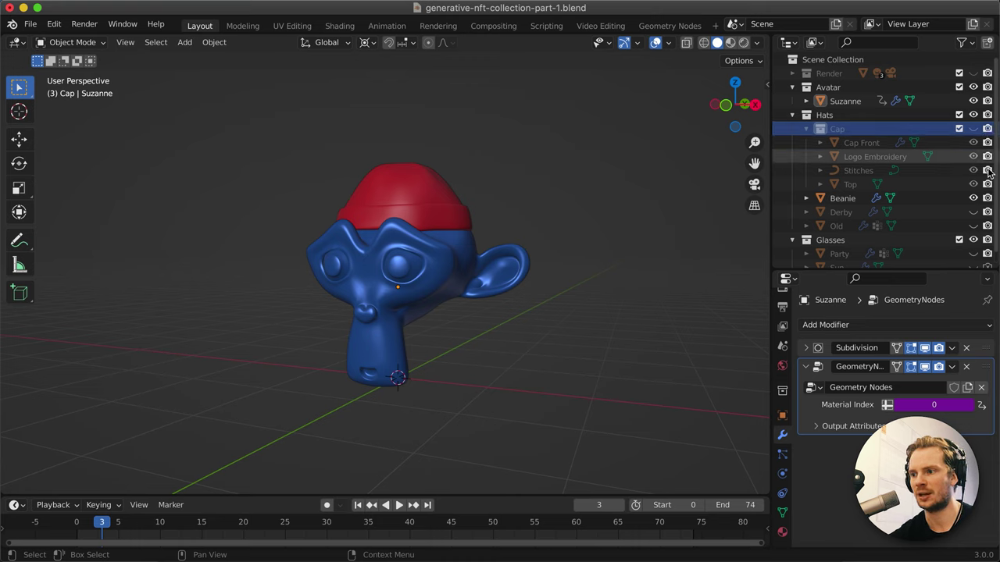
pyautogui.click(973, 128)
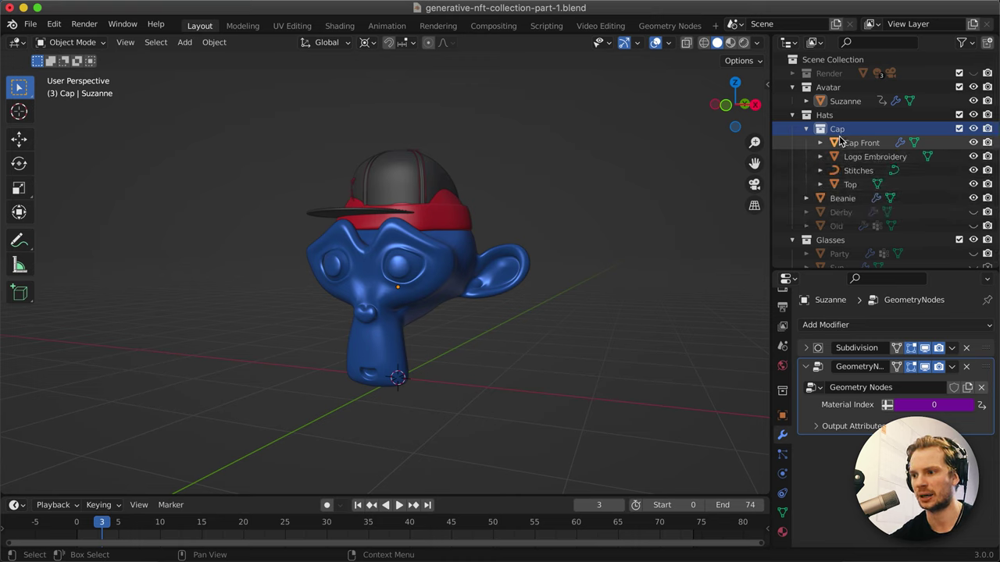
pyautogui.click(457, 217)
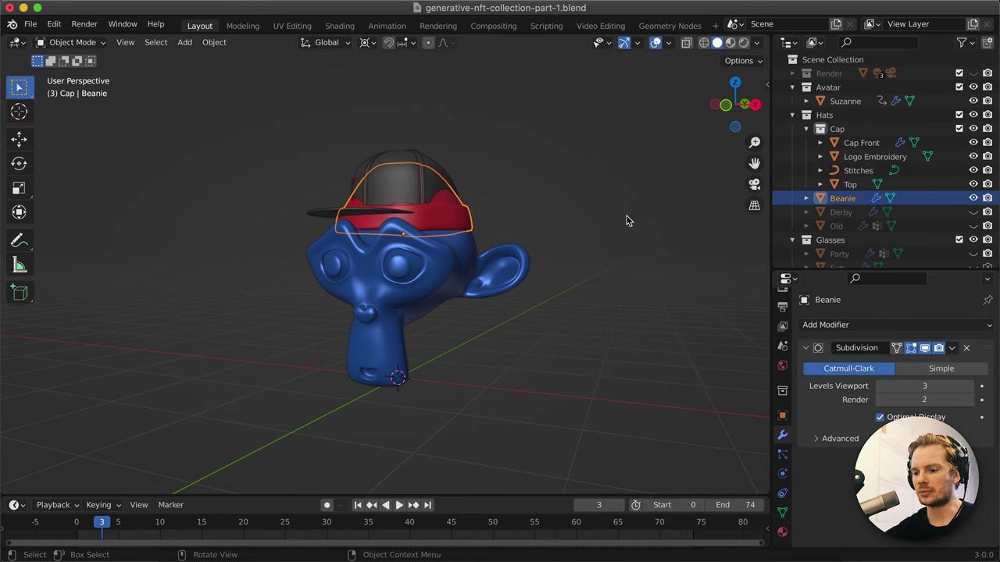
pyautogui.press('h')
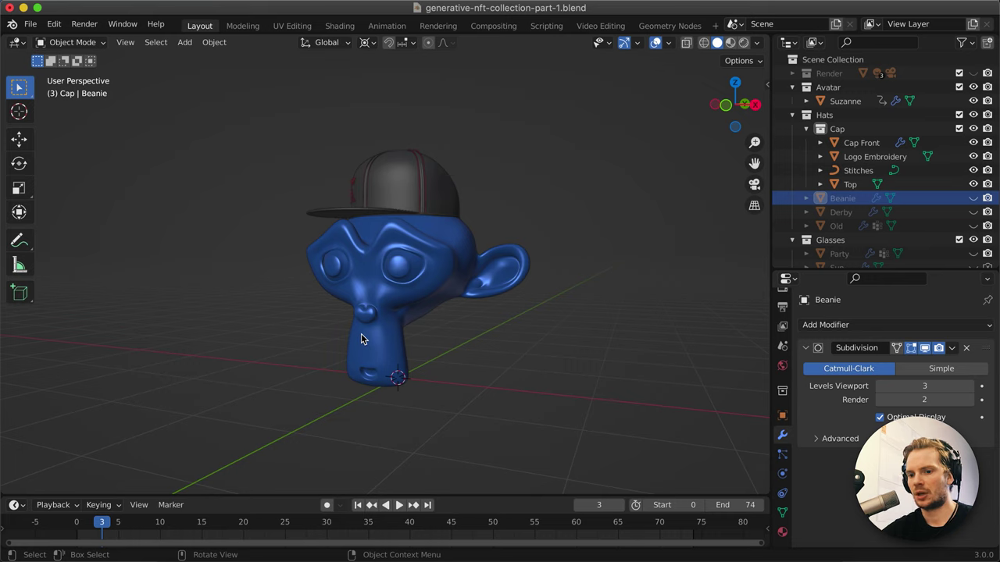
# Collapse the Cap collection and scrub the timeline from frame 0 to frame 15 to check Suzanne's material change.
pyautogui.moveTo(105, 525); pyautogui.dragTo(78, 535)
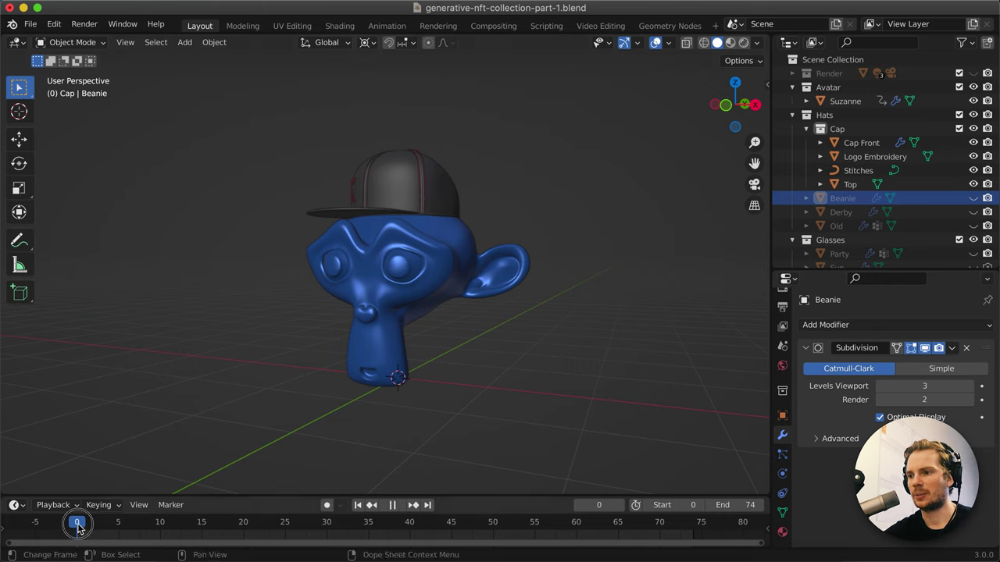
pyautogui.click(819, 129)
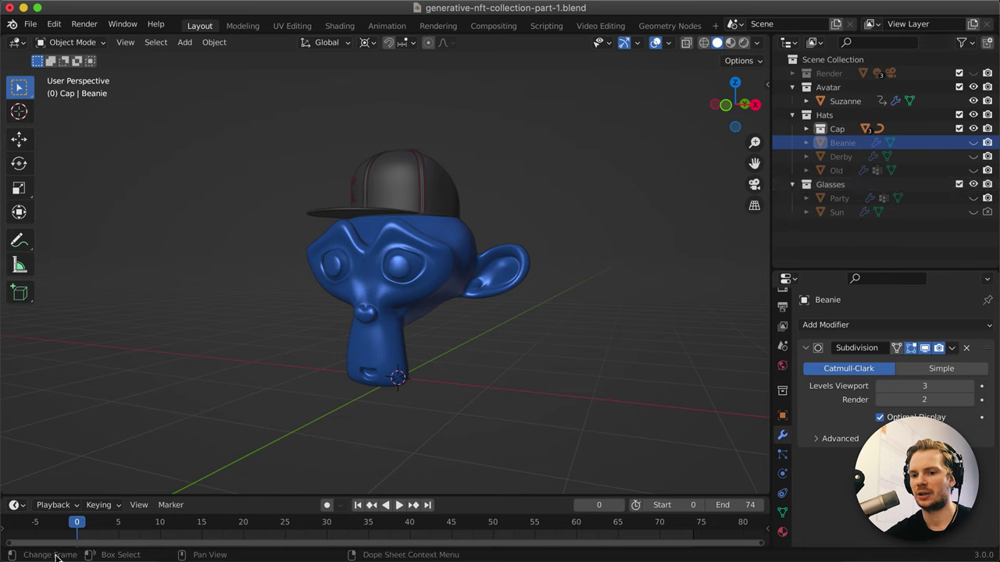
pyautogui.moveTo(76, 523); pyautogui.dragTo(195, 532)
pyautogui.click(203, 532)
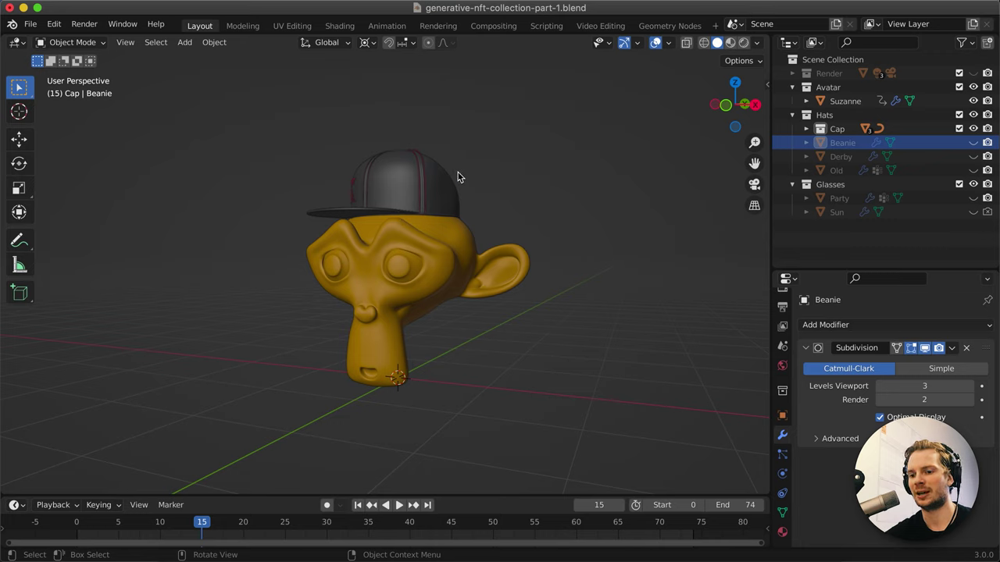
# Scrub the timeline repeatedly between frame 0 and frame 14 to check Suzanne with the Cap displayed.
pyautogui.press('space')
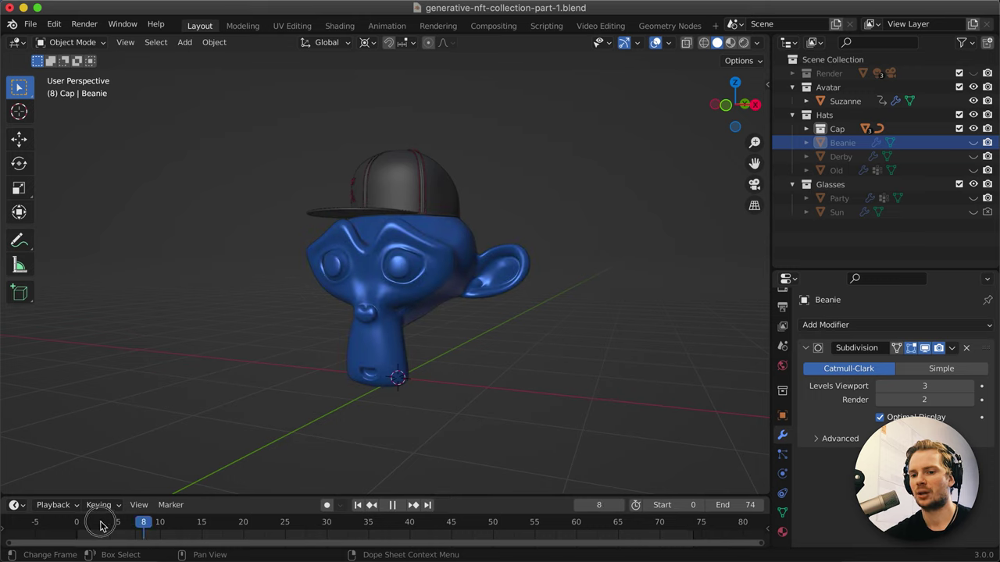
pyautogui.moveTo(100, 524); pyautogui.dragTo(196, 527)
pyautogui.press('space')
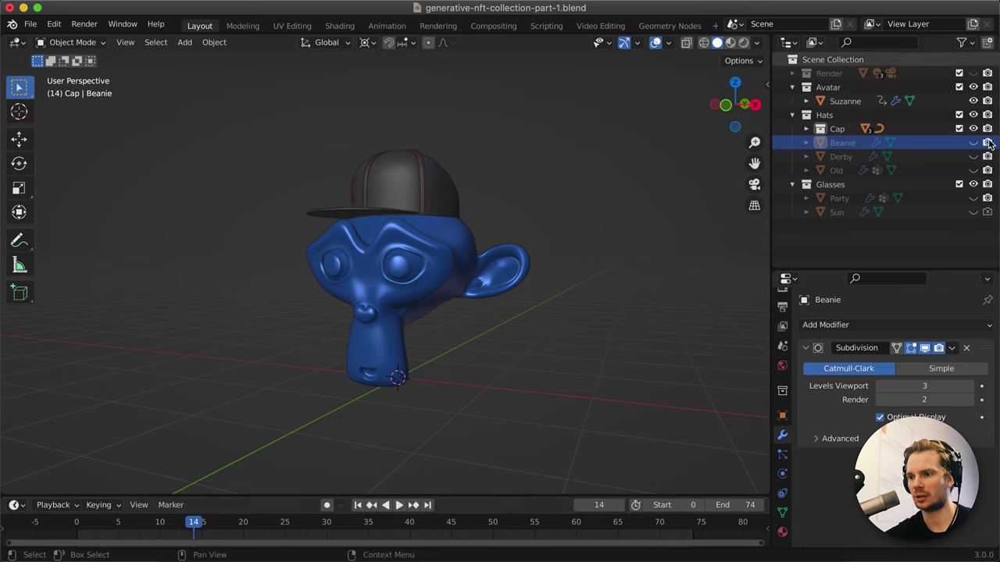
pyautogui.click(85, 527)
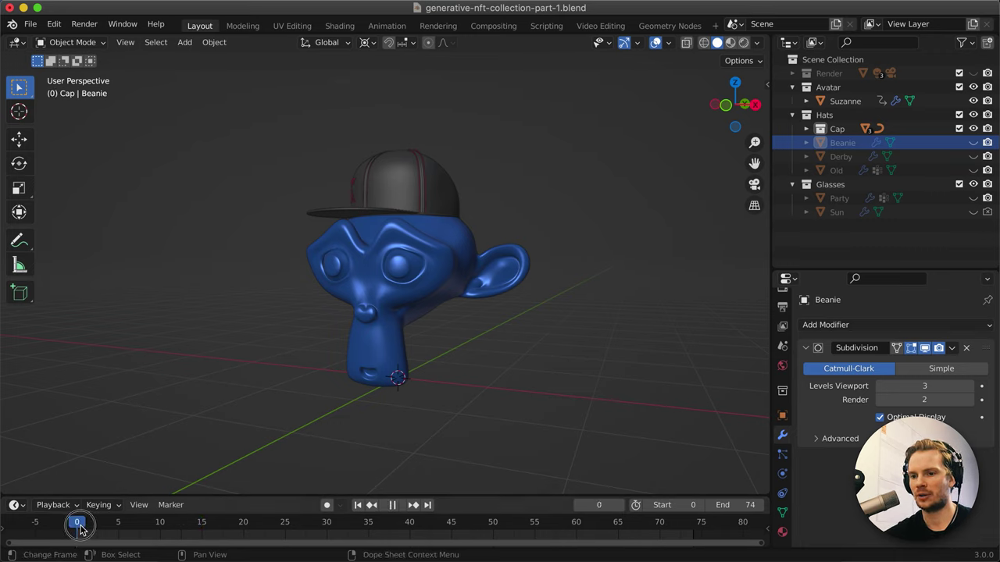
pyautogui.press('space')
pyautogui.moveTo(84, 527); pyautogui.dragTo(173, 524)
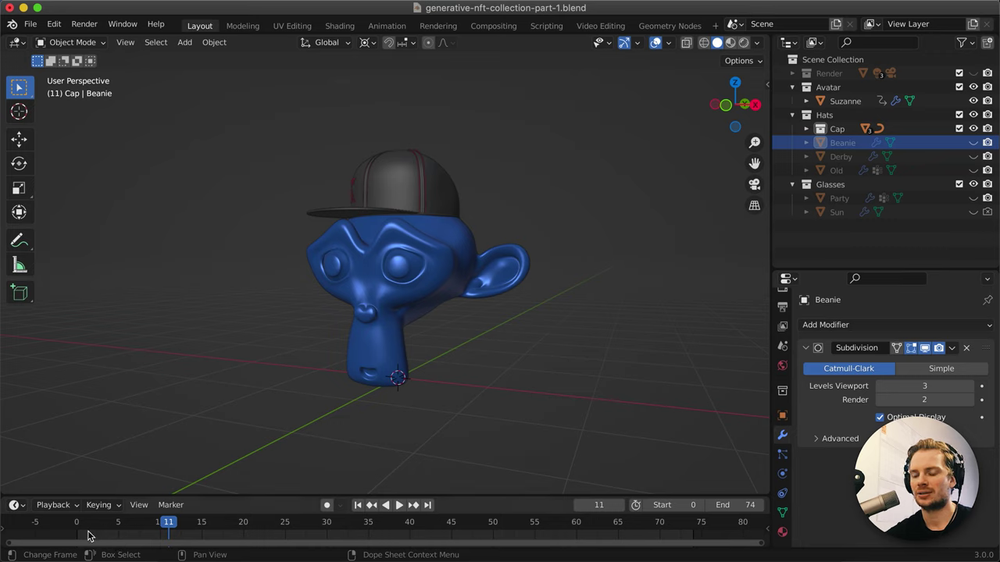
pyautogui.moveTo(84, 531)
pyautogui.mouseDown()
pyautogui.moveTo(93, 530)
pyautogui.moveTo(76, 531)
pyautogui.moveTo(98, 531)
pyautogui.mouseUp()
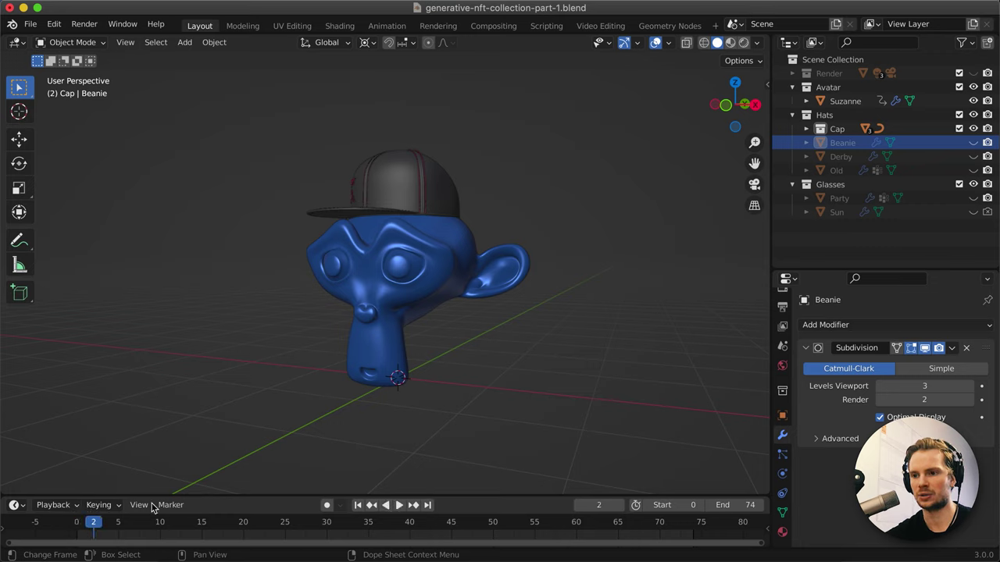
# Hide the Cap temporarily in the viewport while scrubbing the timeline from frame 2 to frame 5.
pyautogui.click(973, 128)
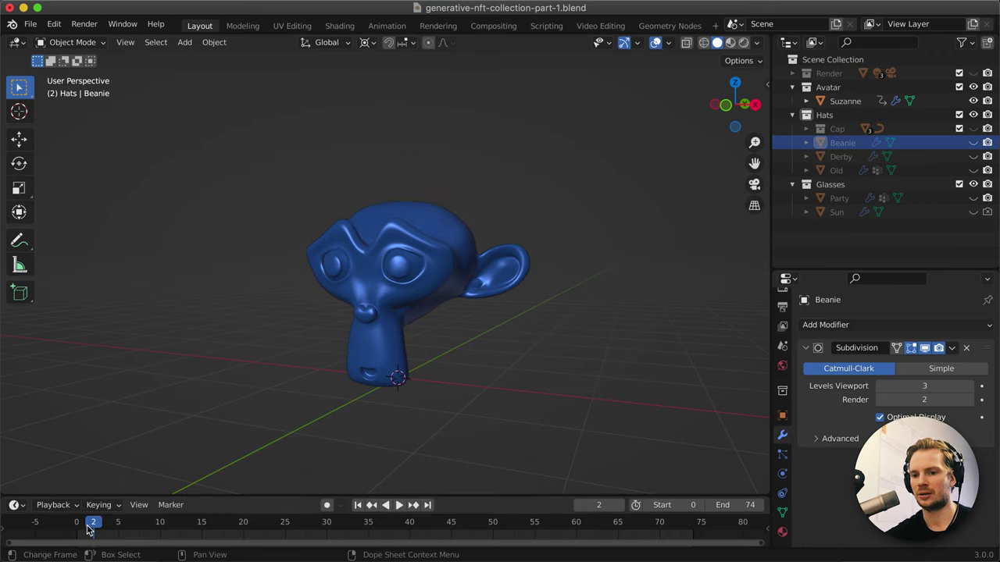
pyautogui.press('space')
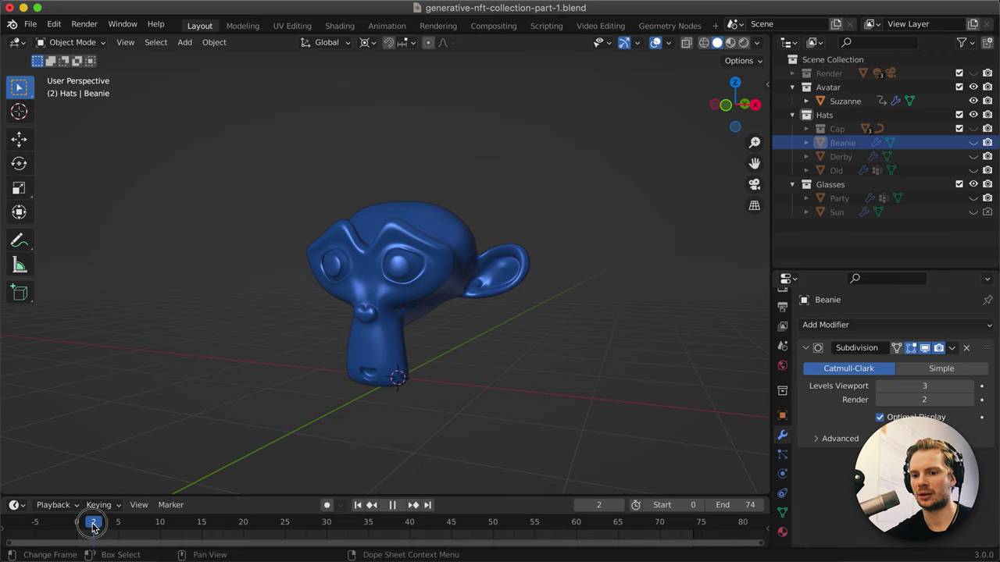
pyautogui.press('space')
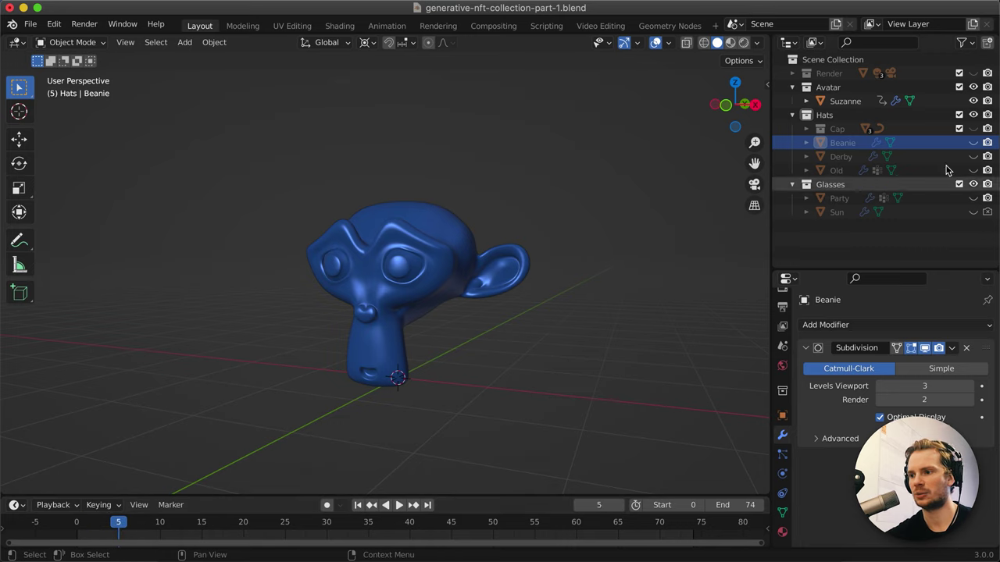
pyautogui.click(973, 128)
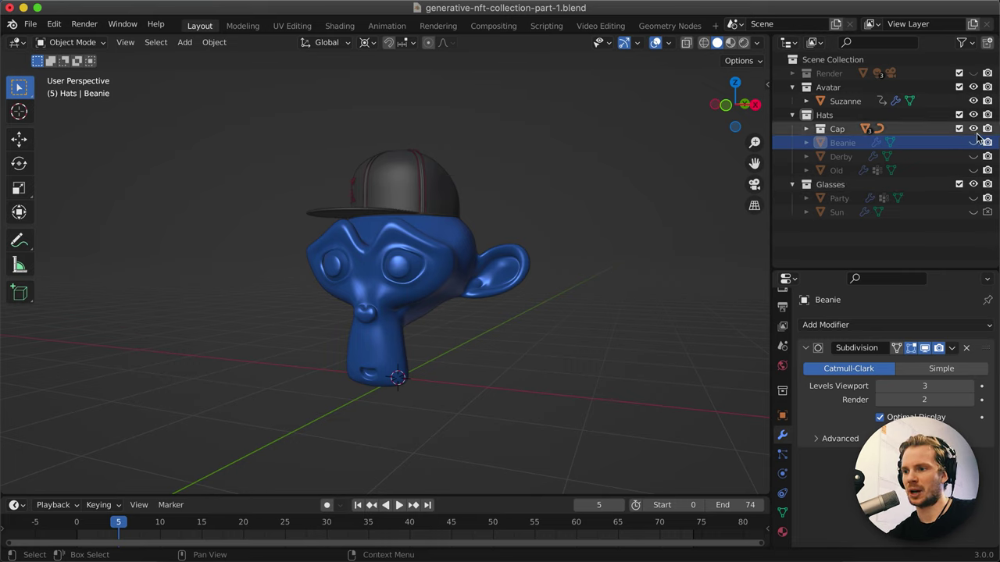
# Expand the Cap collection to list its parts and scrub the timeline through the first frames to frame 5.
pyautogui.click(806, 129)
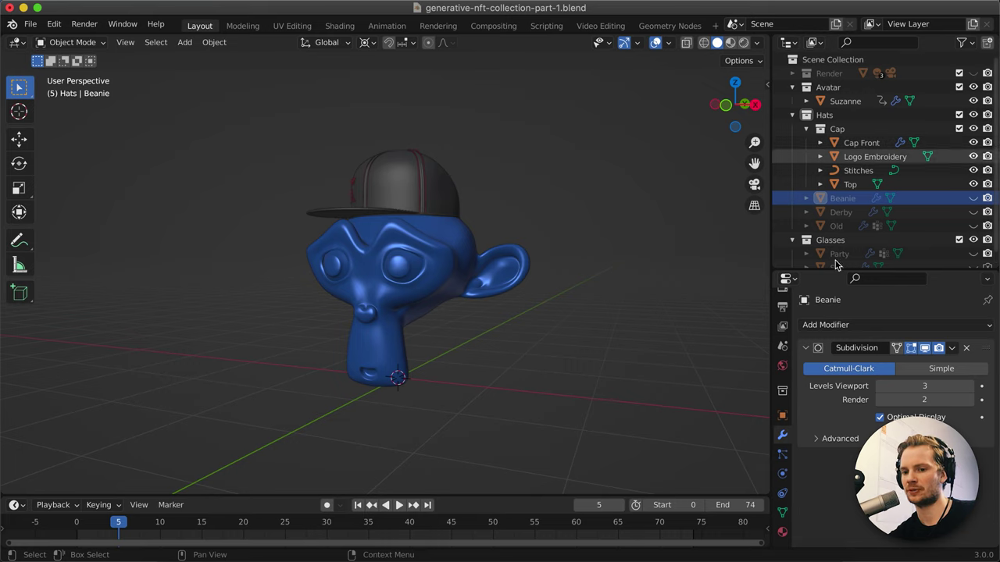
pyautogui.click(84, 525)
pyautogui.press('space')
pyautogui.moveTo(84, 525); pyautogui.dragTo(117, 532)
pyautogui.press('space')
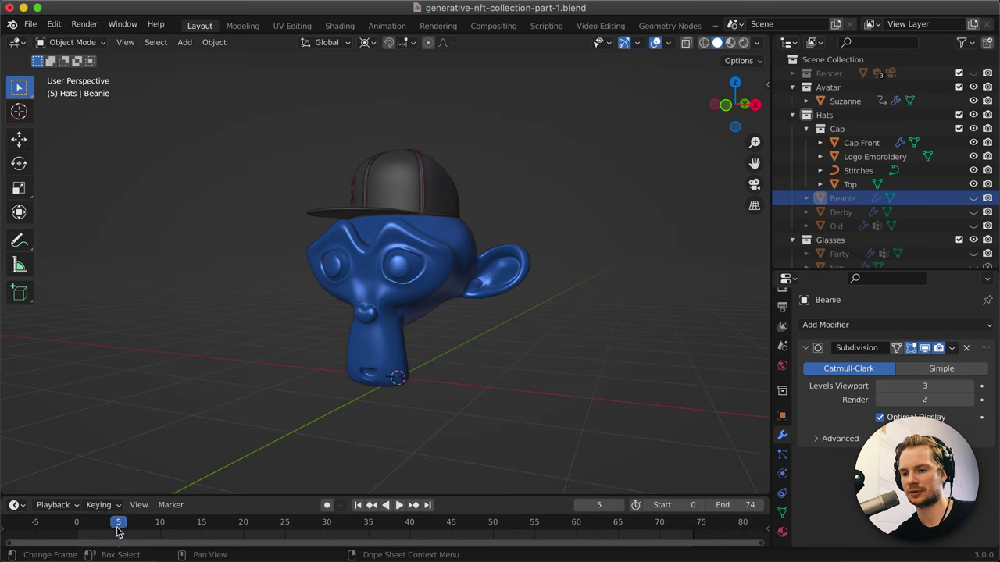
# Select the Cap Front object in the Cap collection and scrub the timeline to frame 14.
pyautogui.click(988, 143)
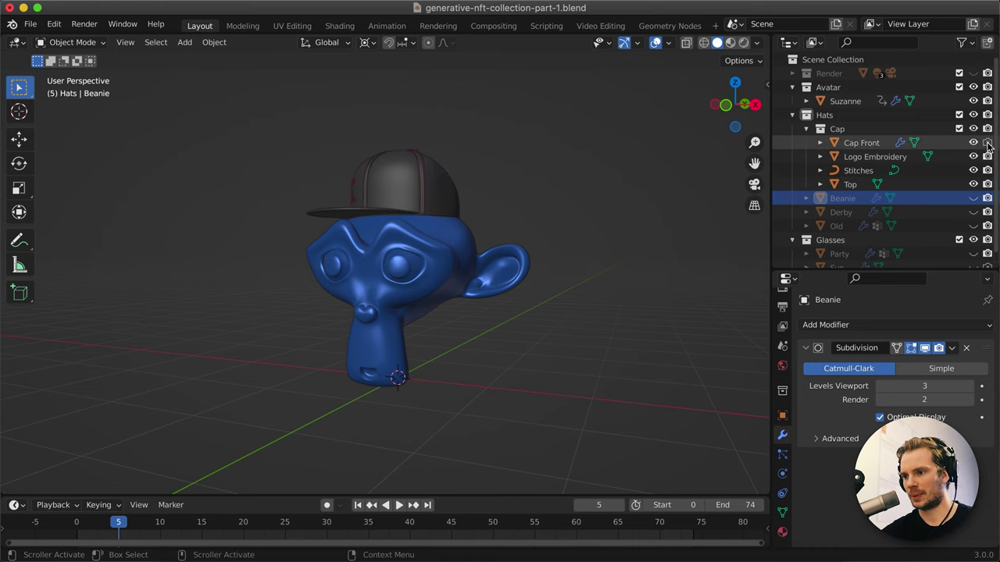
pyautogui.click(850, 185)
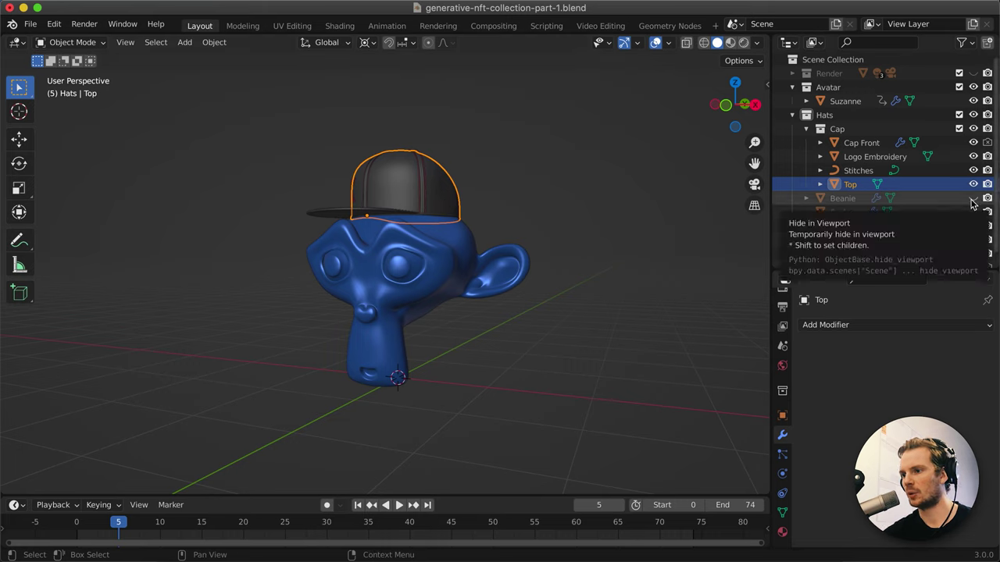
pyautogui.click(871, 143)
pyautogui.scroll(-10, 324, 207)
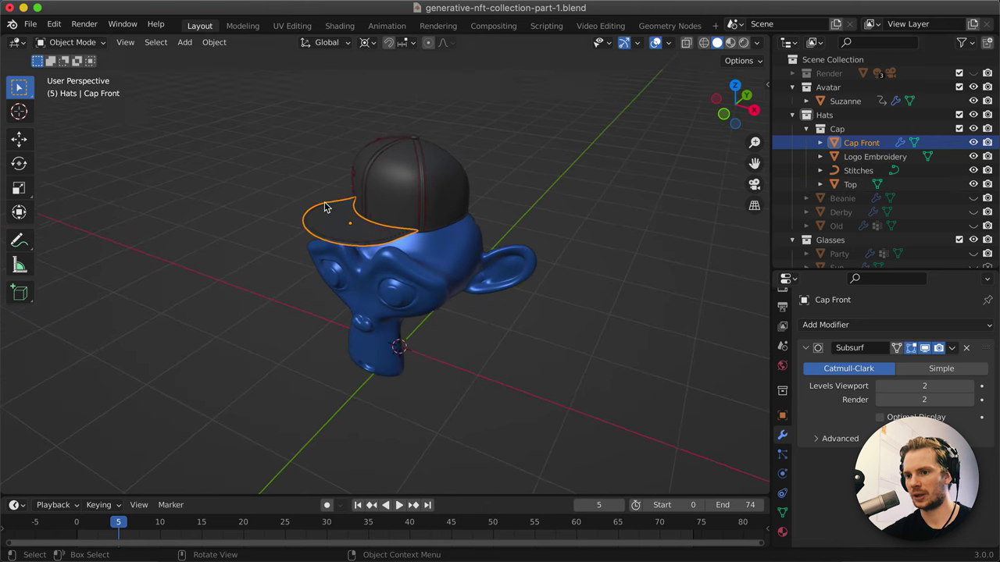
pyautogui.scroll(3, 314, 211)
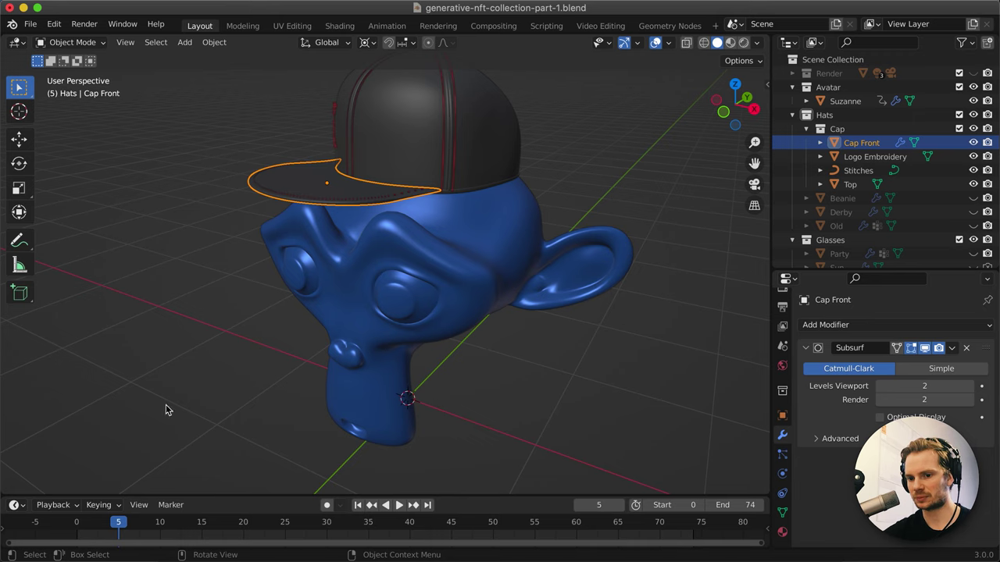
pyautogui.moveTo(106, 525); pyautogui.dragTo(196, 530)
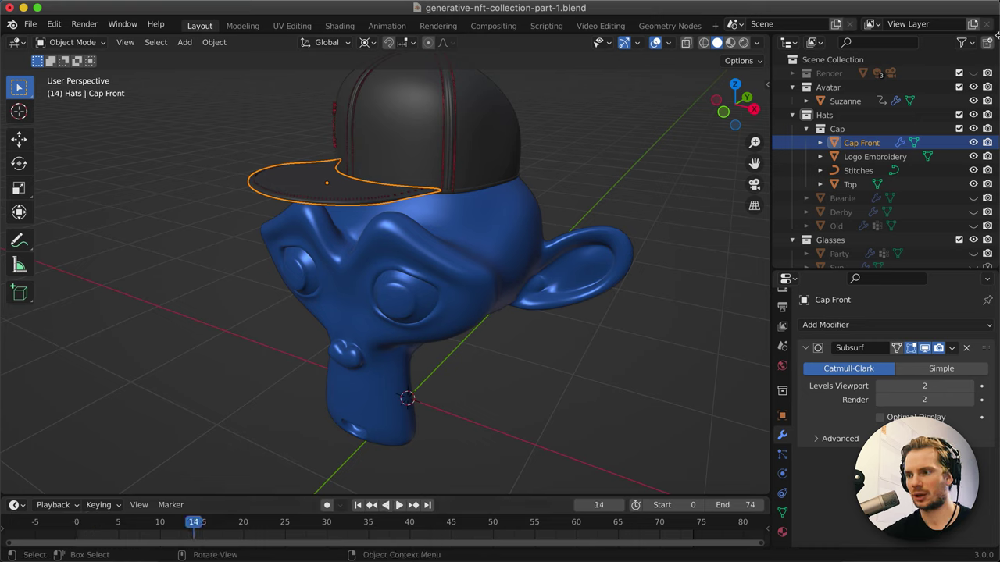
# Add a driver to Cap Front's Disable in Renders property, remove its input variable and set the expression to frame.
pyautogui.rightClick(989, 142)
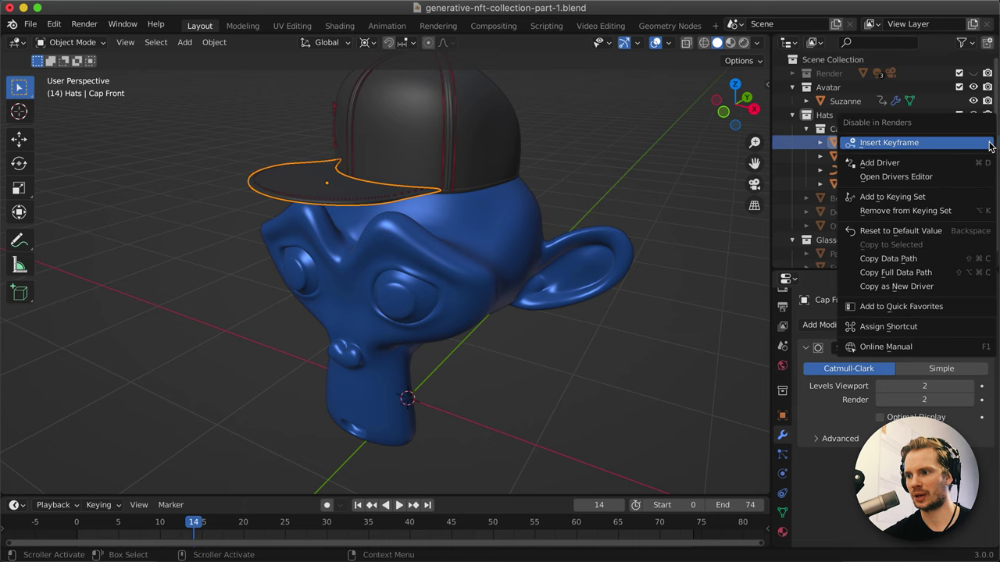
pyautogui.click(944, 167)
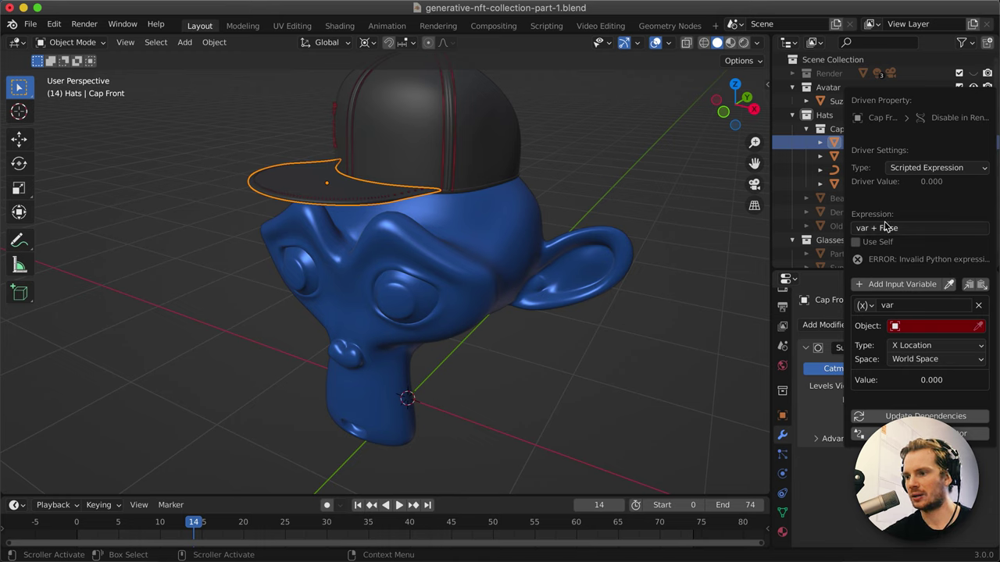
pyautogui.click(979, 305)
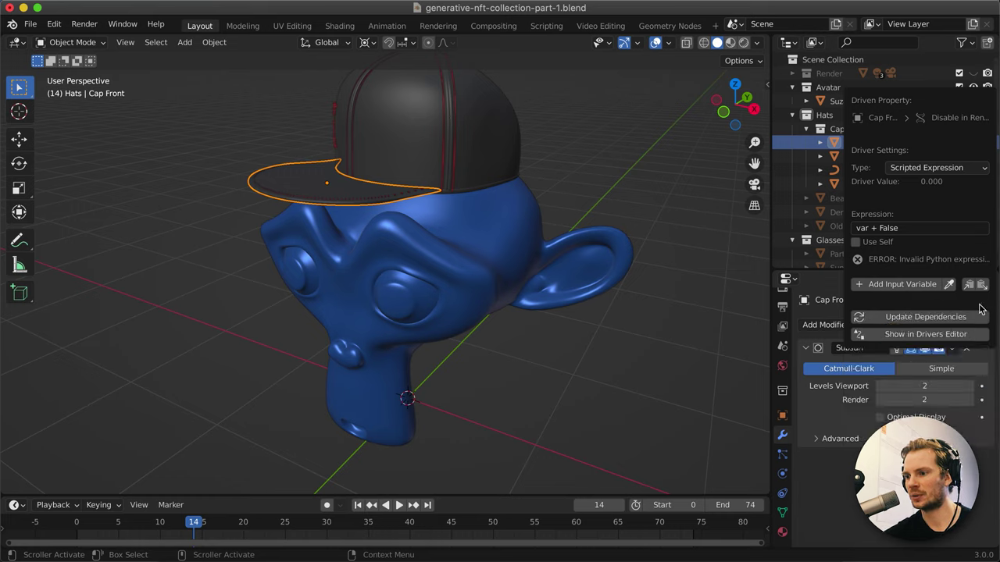
pyautogui.click(900, 228)
pyautogui.press('BackSpace')
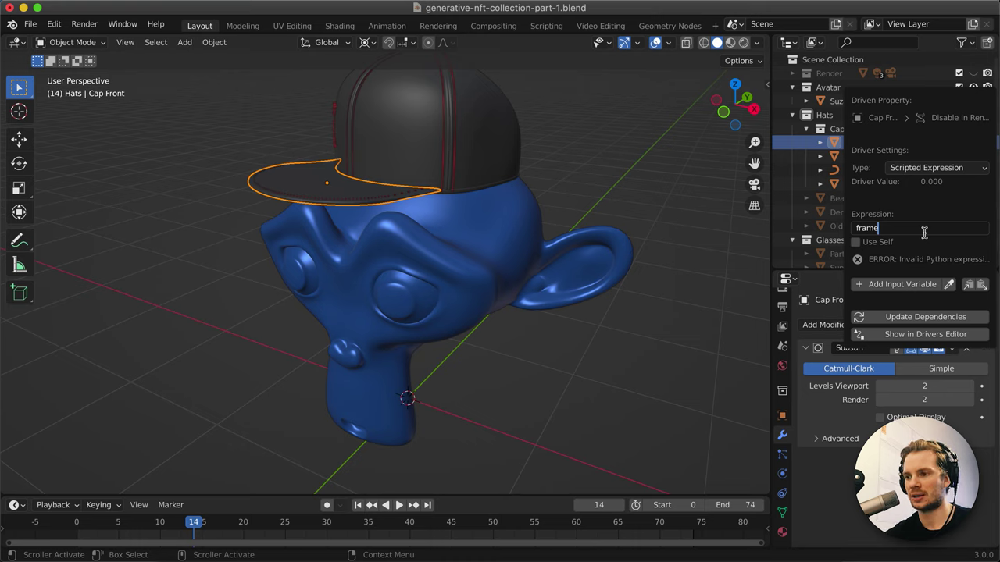
pyautogui.press('Return')
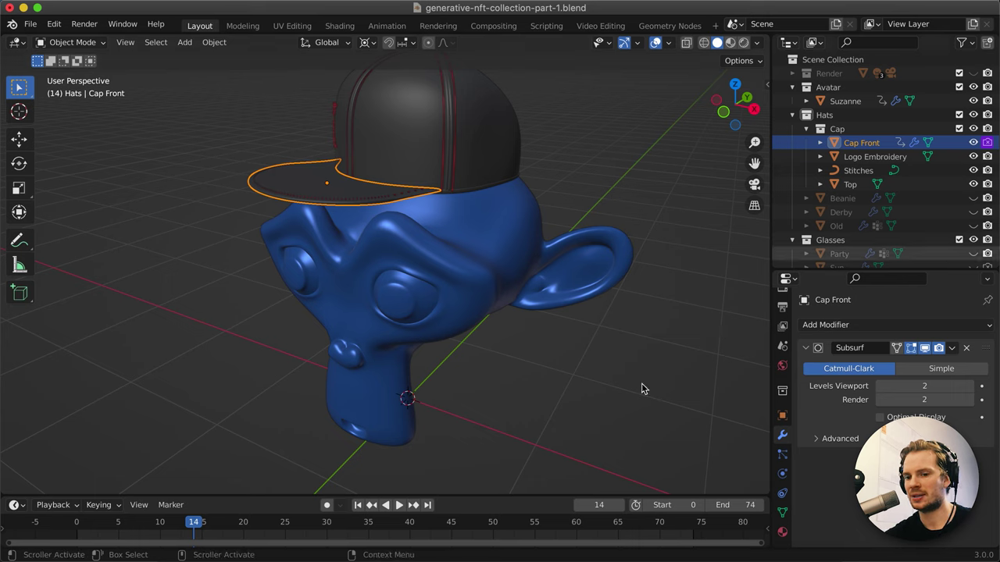
# Step the timeline back from frame 14 to frame 0 to check Cap Front's render visibility.
pyautogui.press('Left')
pyautogui.press('Left')
pyautogui.press('Left')
pyautogui.press('Left')
pyautogui.press('Left')
pyautogui.press('Left')
pyautogui.press('Left')
pyautogui.press('Left')
pyautogui.press('Left')
pyautogui.press('Left')
pyautogui.press('Left')
pyautogui.press('Left')
pyautogui.press('Left')
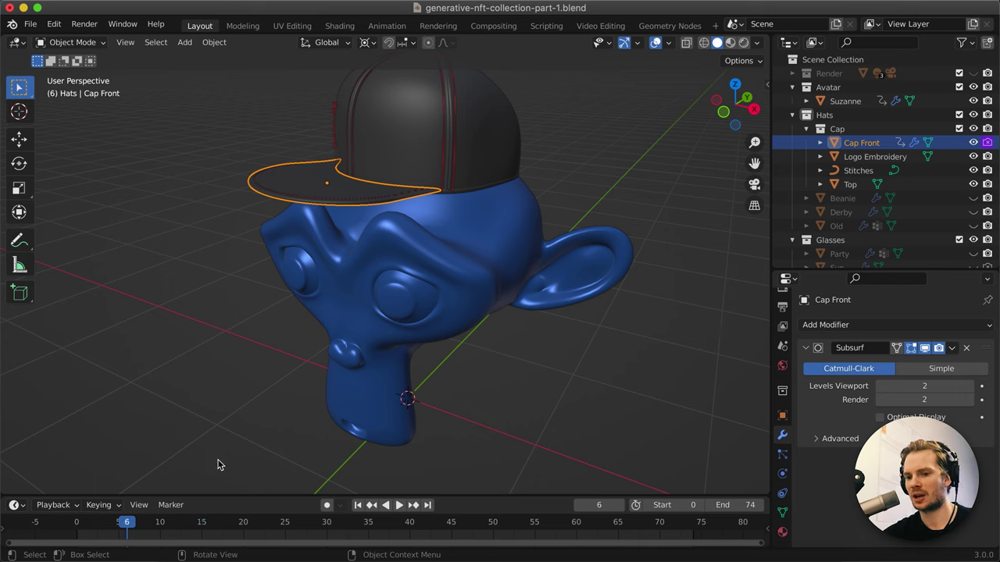
pyautogui.press('Left')
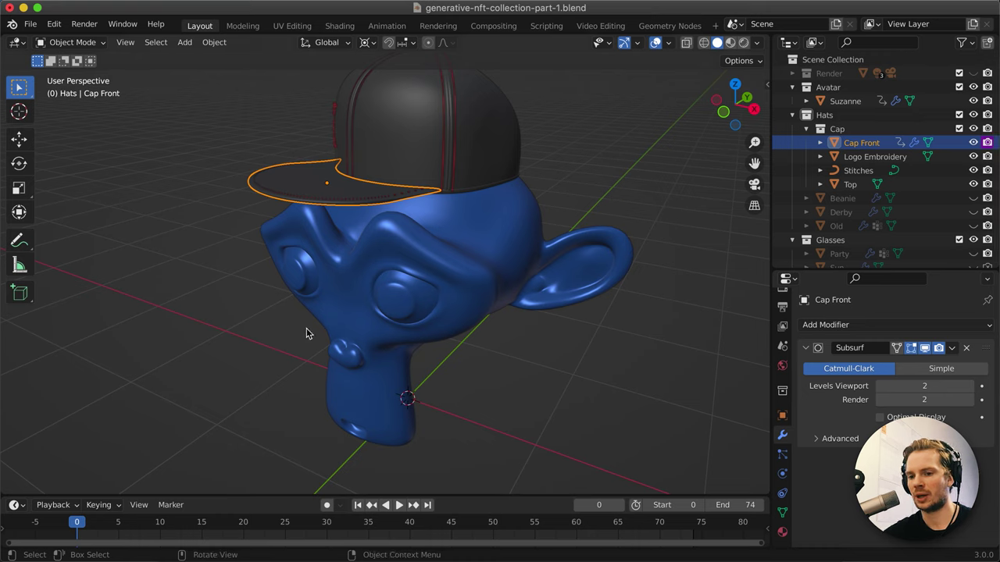
# Play the animation from frame 0, return to the start and step to frame 4 to check Cap Front's driven visibility.
pyautogui.press('space')
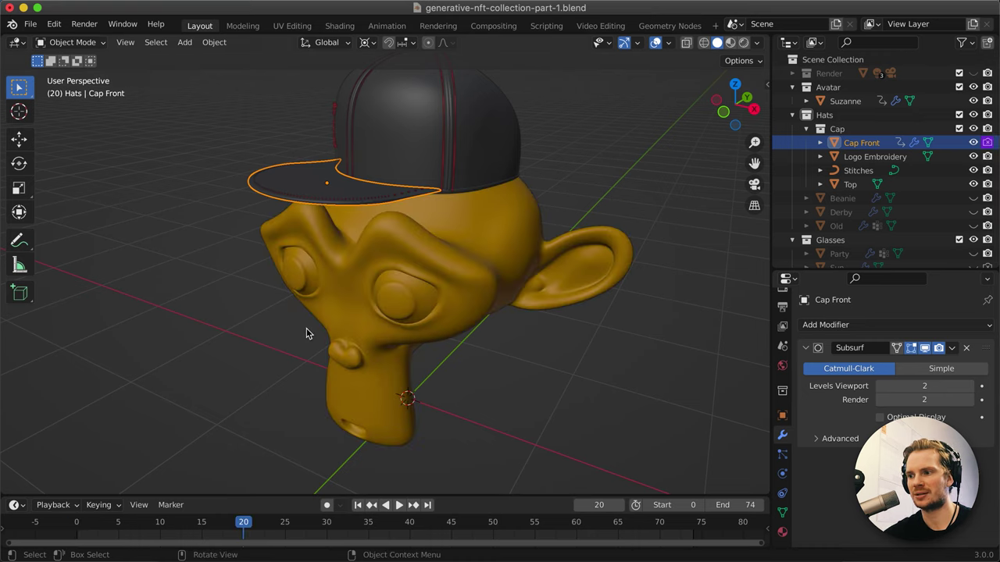
pyautogui.hotkey('shift', 'ctrl', 'space')
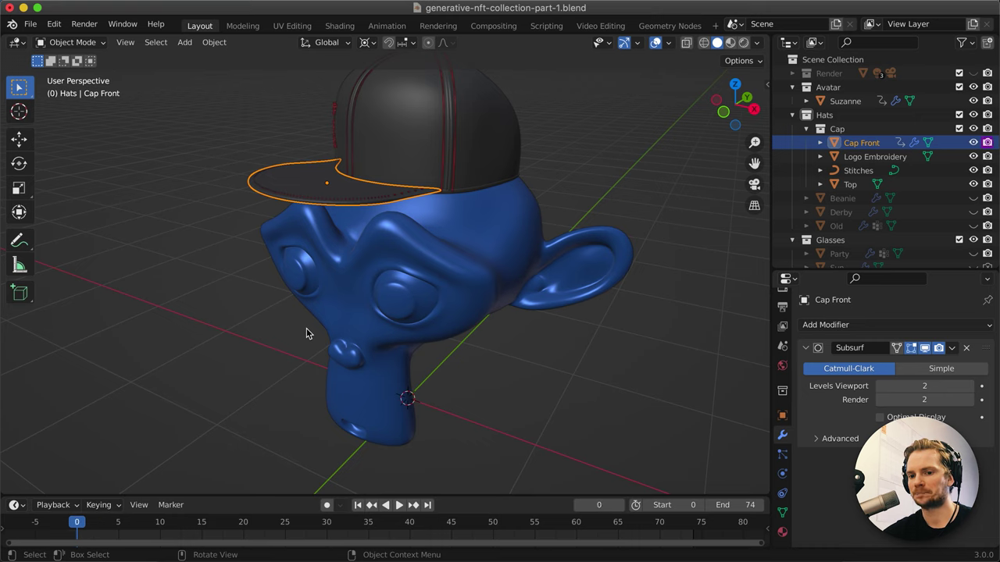
pyautogui.press('Left')
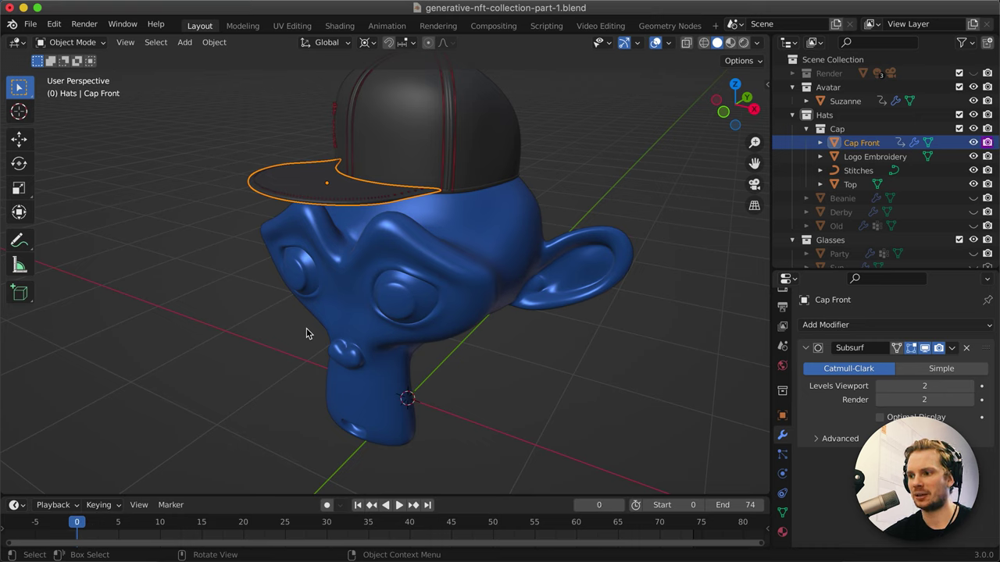
pyautogui.press('Right')
pyautogui.press('Right')
pyautogui.press('Right')
pyautogui.press('Right')
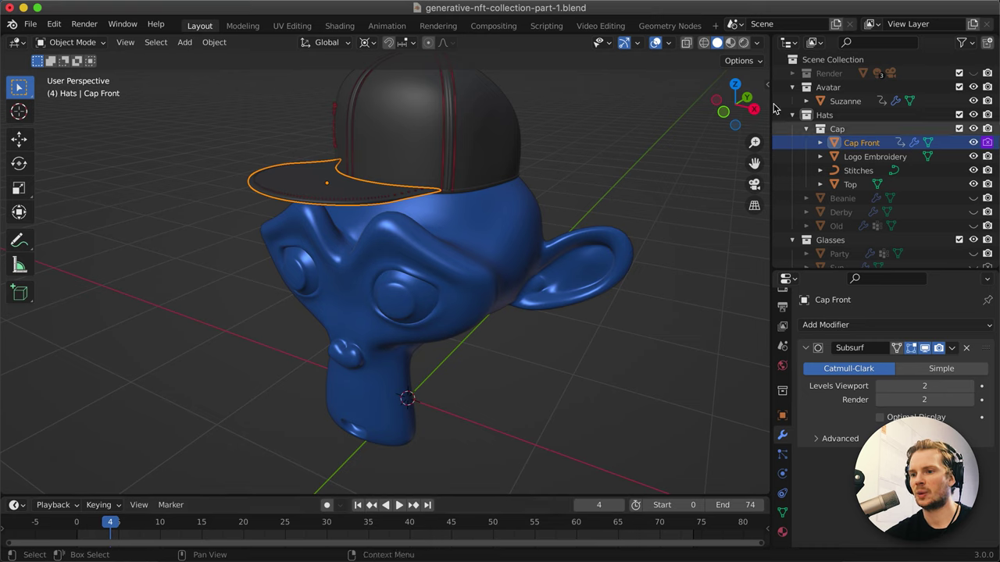
# Review the driver expression on Cap Front's Disable in Renders property.
pyautogui.rightClick(989, 143)
pyautogui.click(940, 167)
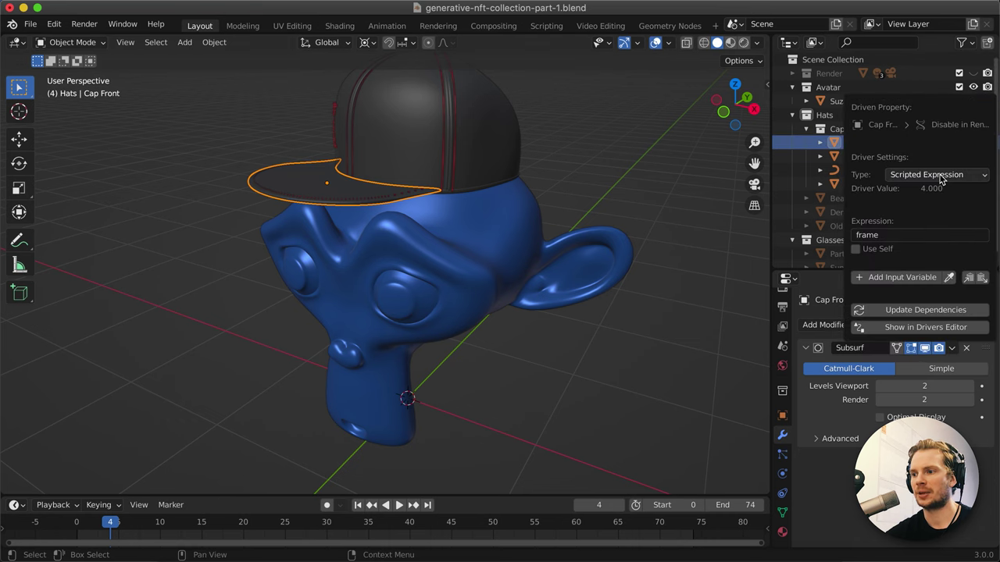
pyautogui.click(912, 235)
pyautogui.click(927, 235)
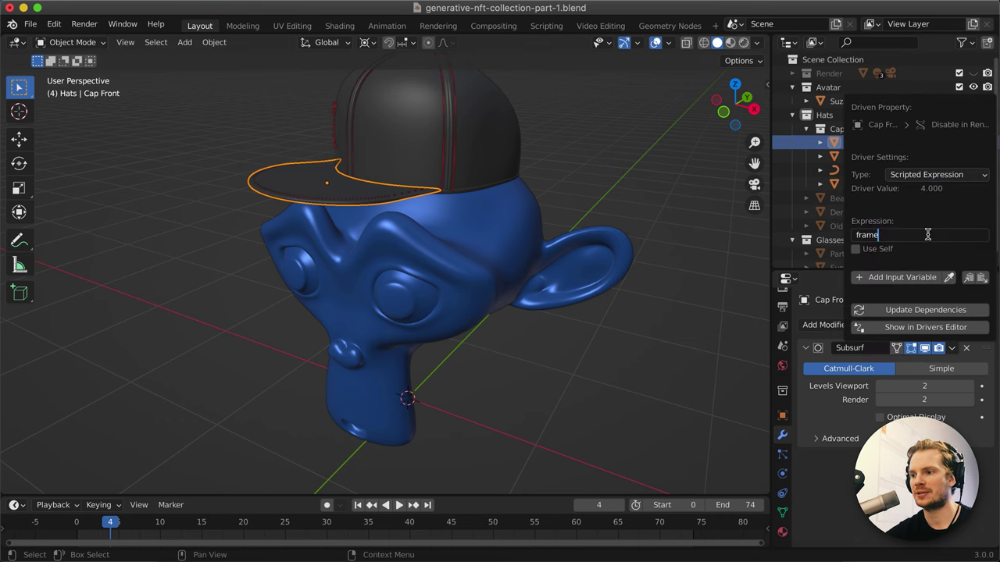
pyautogui.press('Return')
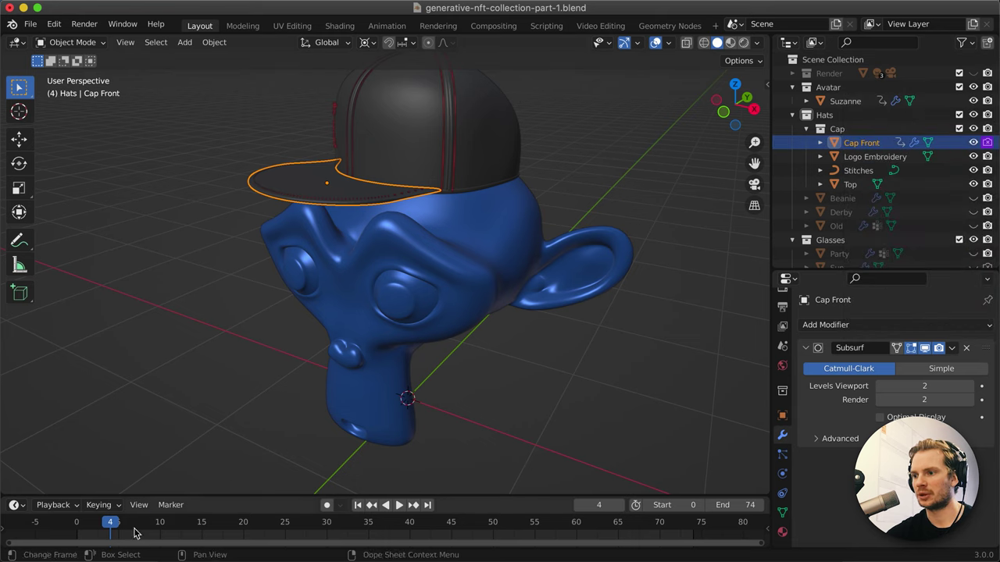
# Step back and forth through the first frames from frame 0 to examine how Cap Front's render visibility switches.
pyautogui.press('Left')
pyautogui.press('Left')
pyautogui.press('Left')
pyautogui.press('Left')
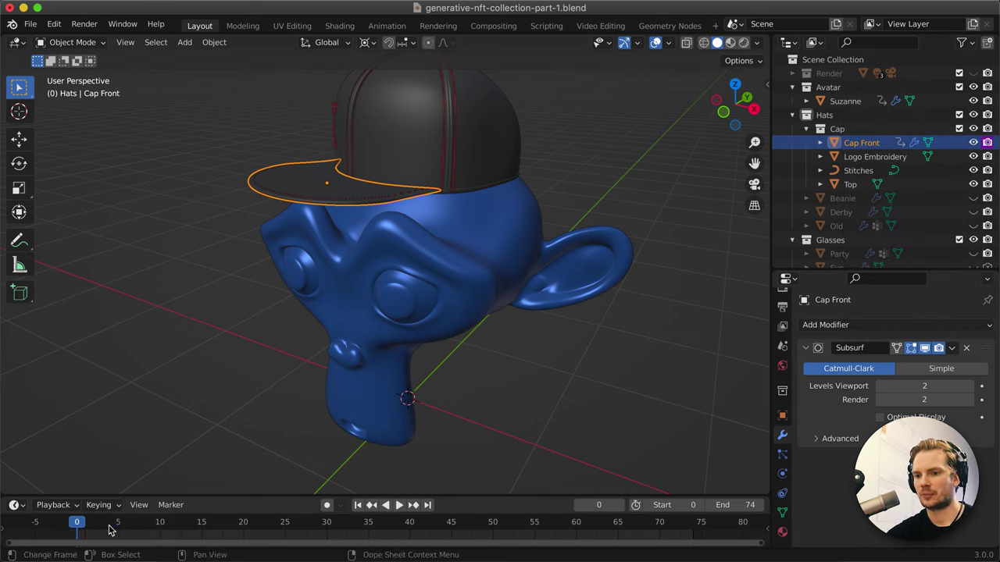
pyautogui.press('Right')
pyautogui.press('Right')
pyautogui.press('Right')
pyautogui.press('Left')
pyautogui.press('Left')
pyautogui.press('Left')
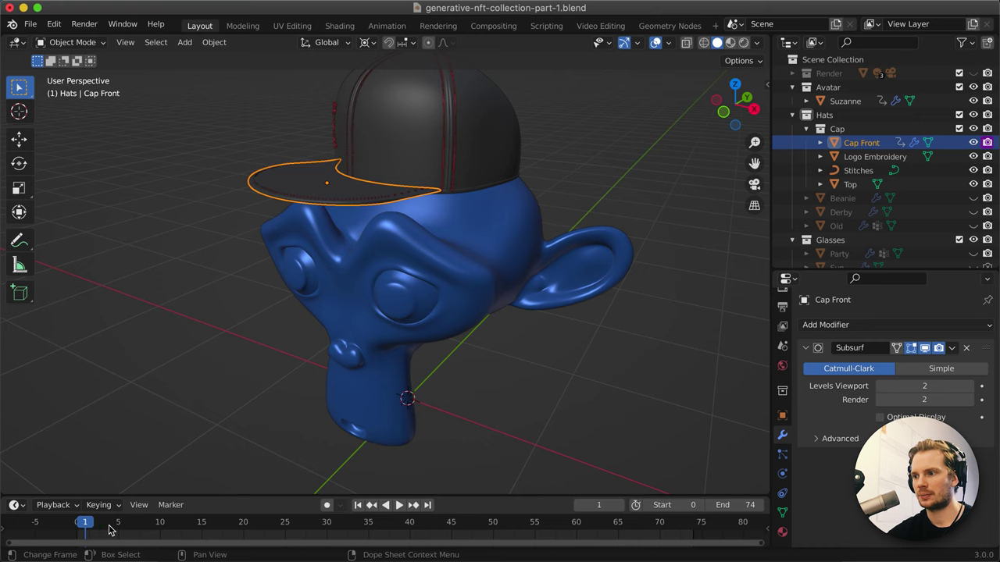
pyautogui.press('Right')
pyautogui.press('Right')
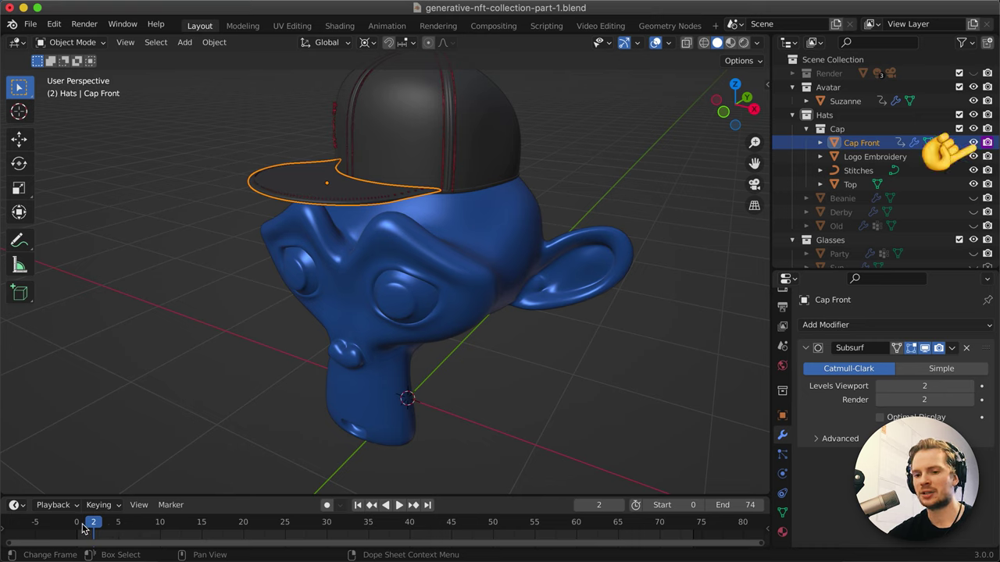
pyautogui.press('Left')
pyautogui.press('Left')
pyautogui.press('Right')
pyautogui.press('Right')
pyautogui.press('Left')
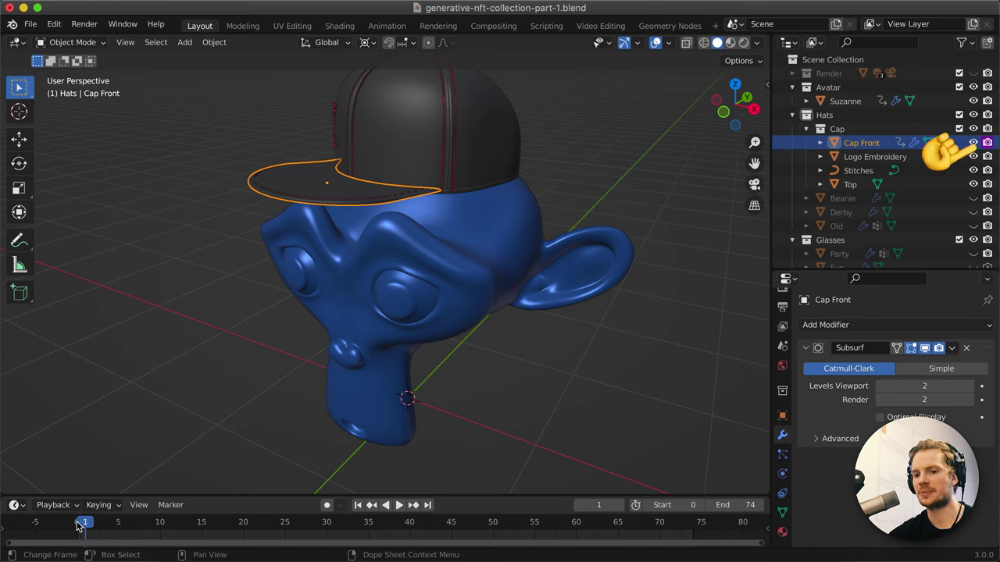
pyautogui.press('Left')
pyautogui.press('Right')
pyautogui.press('Right')
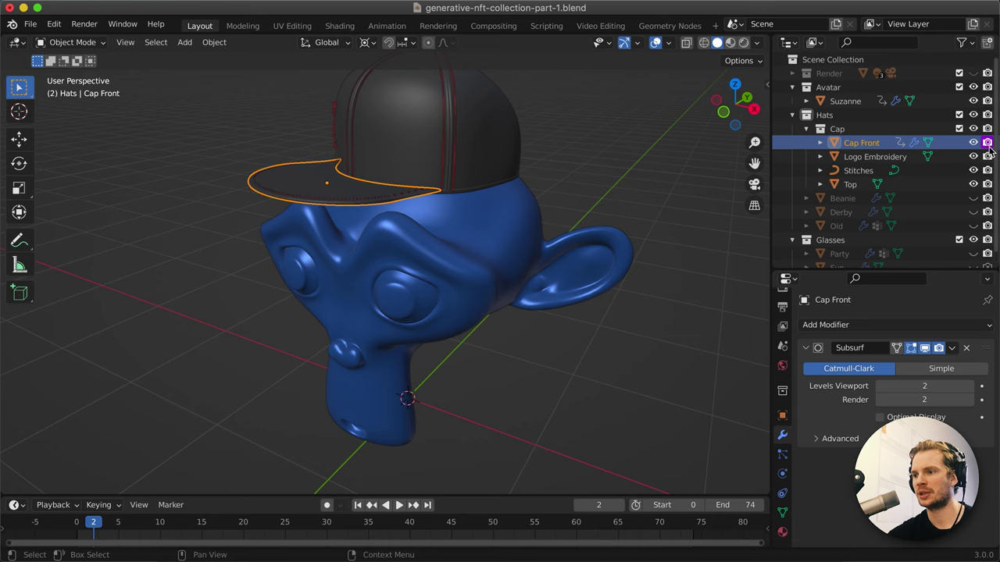
# Step the timeline from frame 2 forward to frame 20 and beyond, and back to frame 0 to examine Cap Front's render visibility.
pyautogui.press('Right')
pyautogui.press('Right')
pyautogui.press('Right')
pyautogui.press('Right')
pyautogui.press('Right')
pyautogui.press('Right')
pyautogui.press('Right')
pyautogui.press('Right')
pyautogui.press('Right')
pyautogui.press('Right')
pyautogui.press('Right')
pyautogui.press('Right')
pyautogui.press('Right')
pyautogui.press('Right')
pyautogui.press('Right')
pyautogui.press('Right')
pyautogui.press('Right')
pyautogui.press('Right')
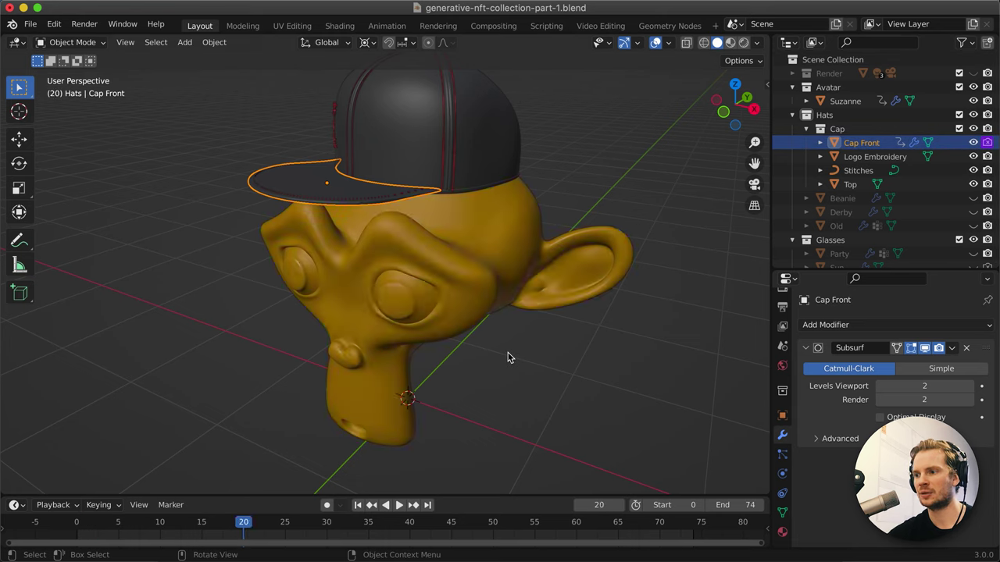
pyautogui.press('Right')
pyautogui.press('Right')
pyautogui.press('Right')
pyautogui.press('Right')
pyautogui.press('Right')
pyautogui.press('Right')
pyautogui.press('Right')
pyautogui.press('Right')
pyautogui.press('Right')
pyautogui.press('Right')
pyautogui.press('Right')
pyautogui.press('Right')
pyautogui.press('Right')
pyautogui.press('Right')
pyautogui.press('Right')
pyautogui.press('Right')
pyautogui.press('Right')
pyautogui.press('Right')
pyautogui.press('Right')
pyautogui.press('Right')
pyautogui.press('Left')
pyautogui.press('Left')
pyautogui.press('Left')
pyautogui.press('Left')
pyautogui.press('Left')
pyautogui.press('Left')
pyautogui.press('Left')
pyautogui.press('Left')
pyautogui.press('Left')
pyautogui.press('Left')
pyautogui.press('Left')
pyautogui.press('Left')
pyautogui.press('Left')
pyautogui.press('Left')
pyautogui.press('Left')
pyautogui.press('Left')
pyautogui.press('Left')
pyautogui.press('Left')
pyautogui.press('Left')
pyautogui.press('Left')
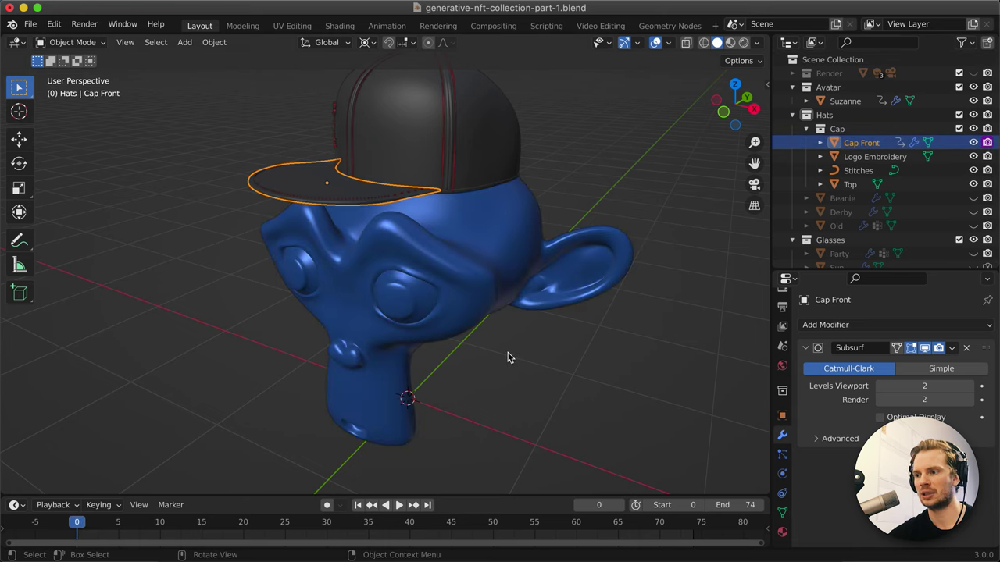
# At frame 1, set the driver expression of Cap Front's Disable in Renders property to frame // 3.
pyautogui.press('Right')
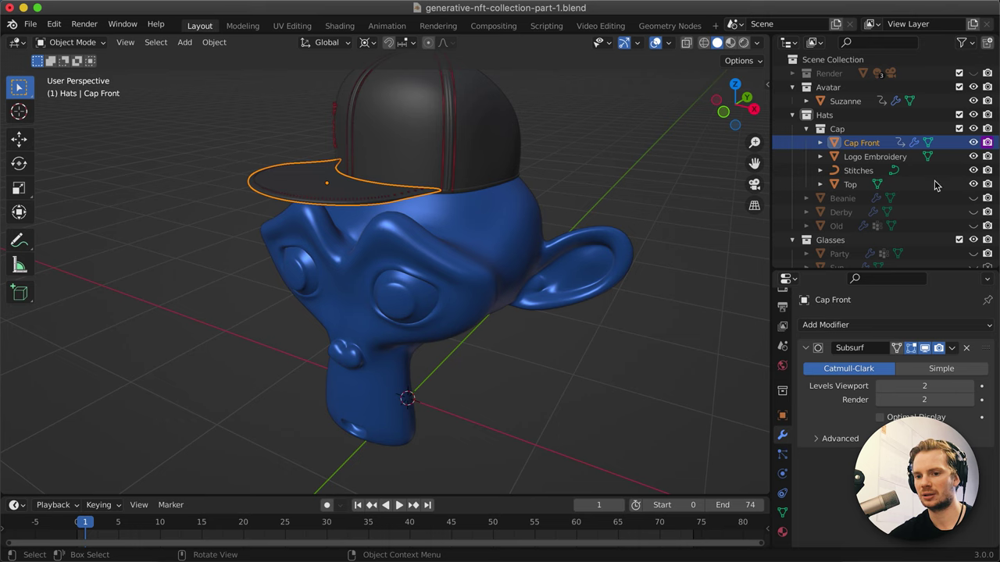
pyautogui.rightClick(987, 143)
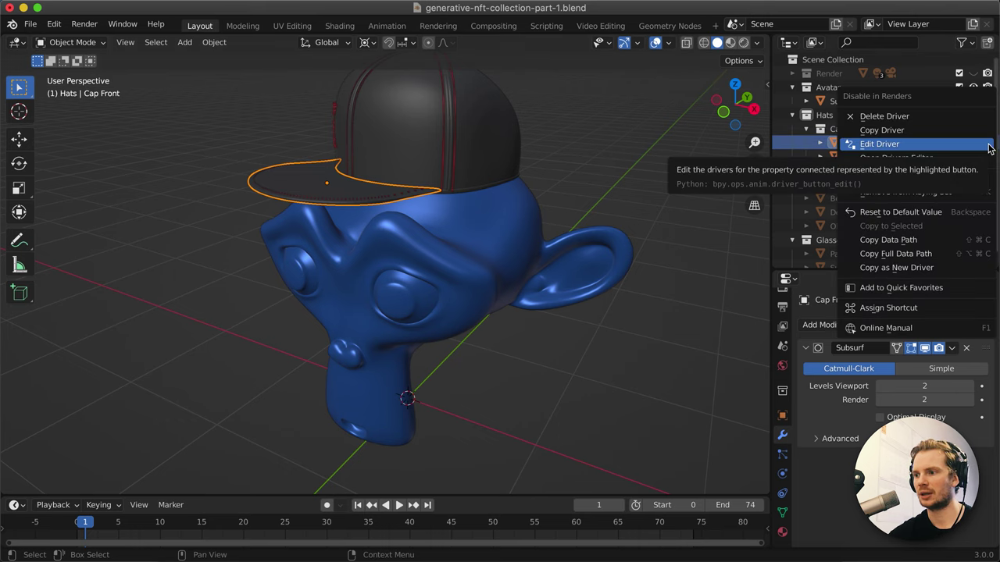
pyautogui.click(937, 145)
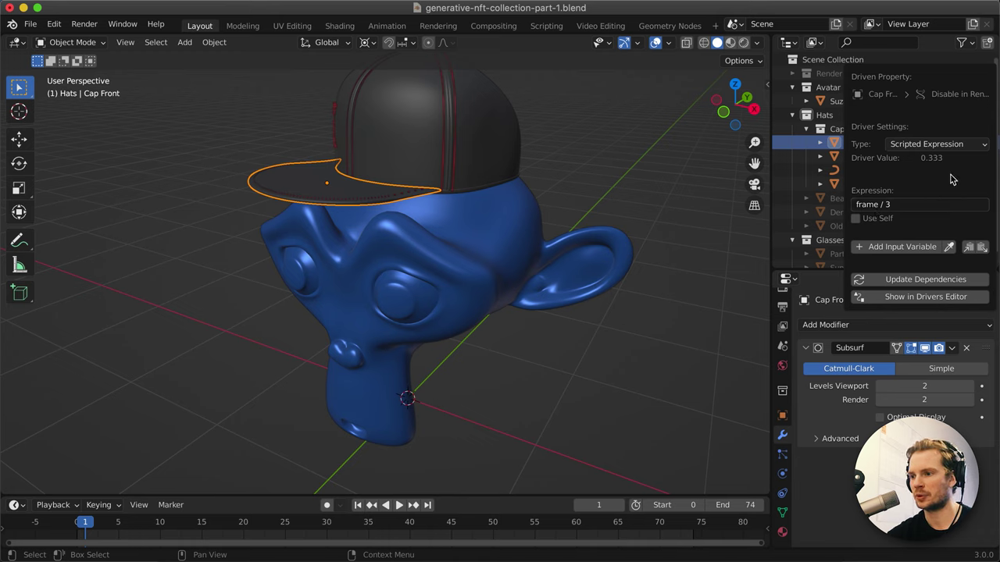
pyautogui.doubleClick(908, 207)
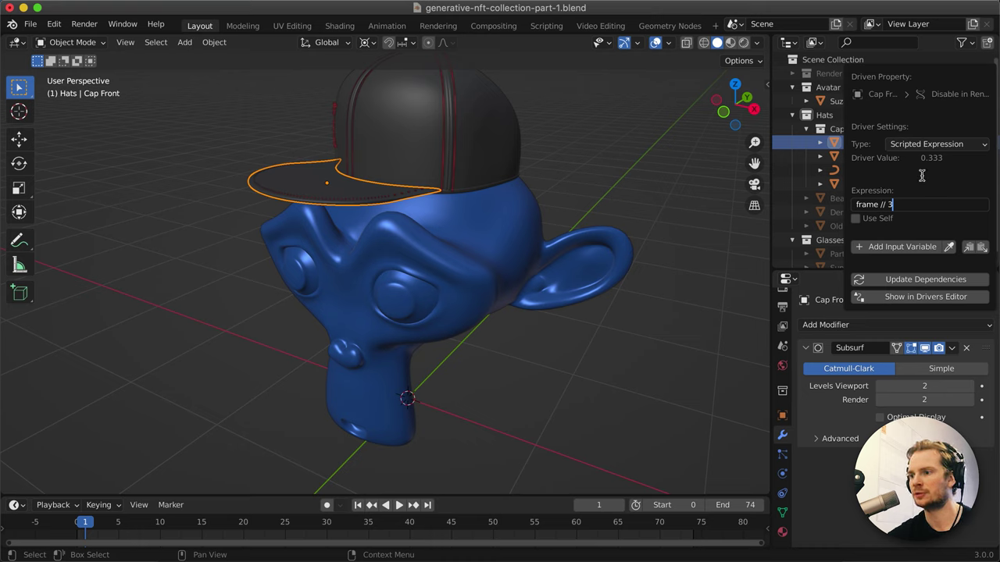
pyautogui.press('Return')
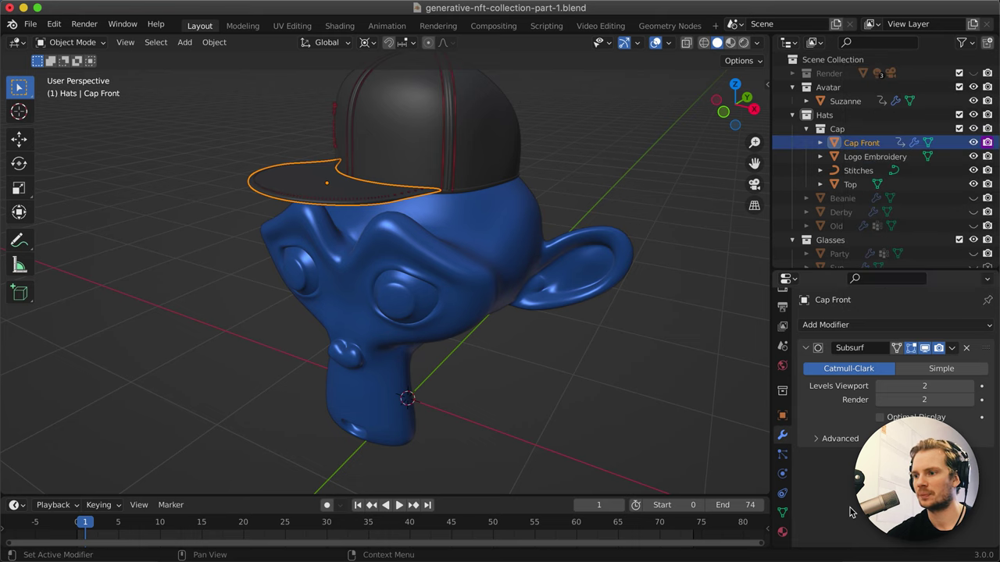
# Step back and forth between frames 0 and 4, ending at frame 3, to check when Cap Front's render visibility switches.
pyautogui.press('Right')
pyautogui.press('Right')
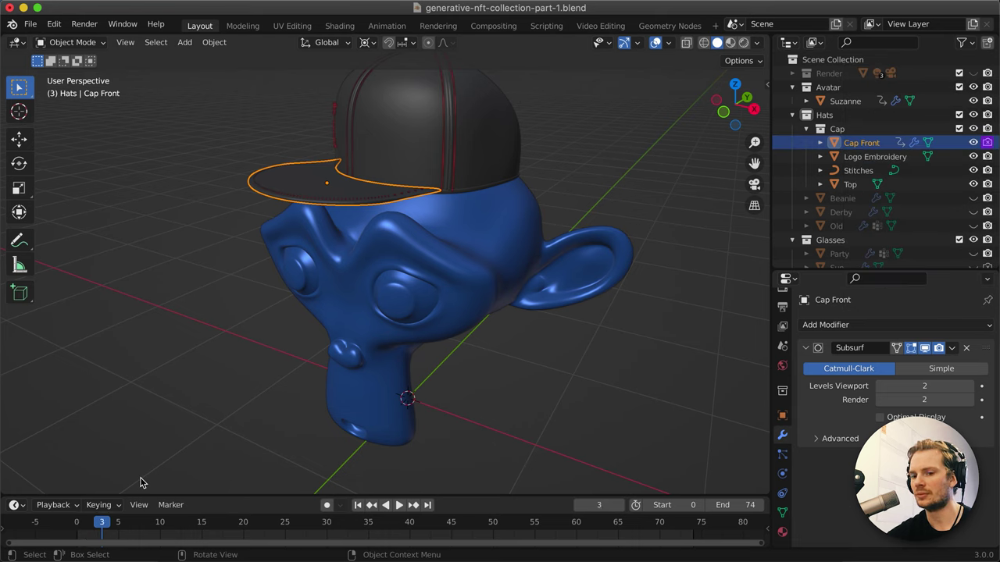
pyautogui.press('Left')
pyautogui.press('Left')
pyautogui.press('Left')
pyautogui.press('Right')
pyautogui.press('Right')
pyautogui.press('Right')
pyautogui.press('Right')
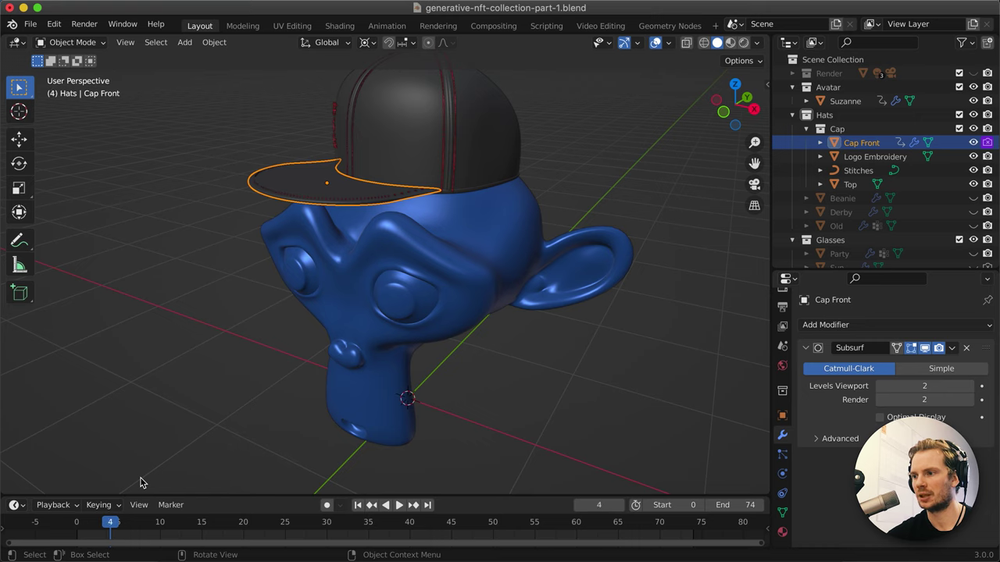
pyautogui.press('Left')
pyautogui.press('Left')
pyautogui.press('Left')
pyautogui.press('Left')
pyautogui.press('Right')
pyautogui.press('Right')
pyautogui.press('Right')
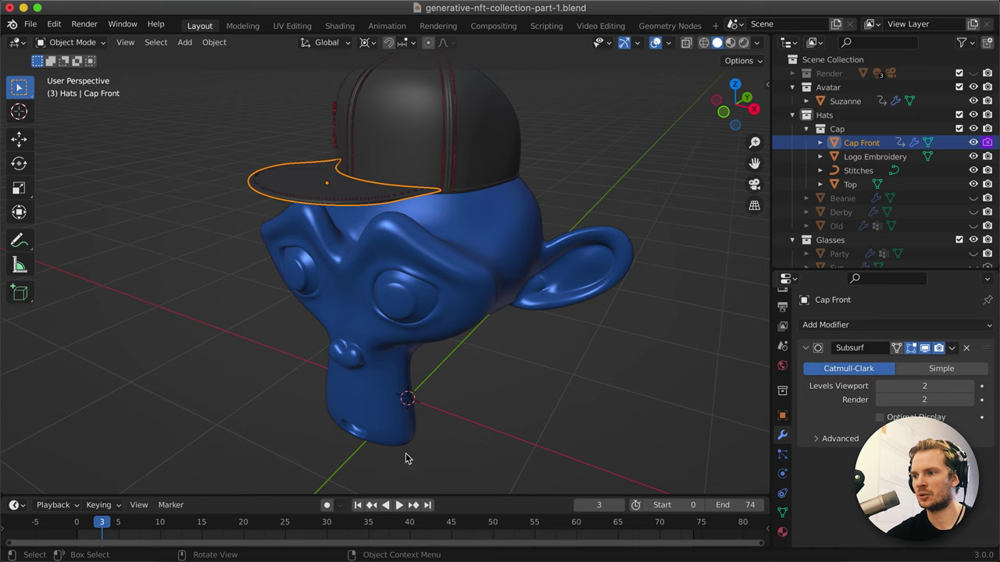
# Scrub the timeline to frame 5 and check Cap Front's render visibility across the first frames.
pyautogui.rightClick(988, 145)
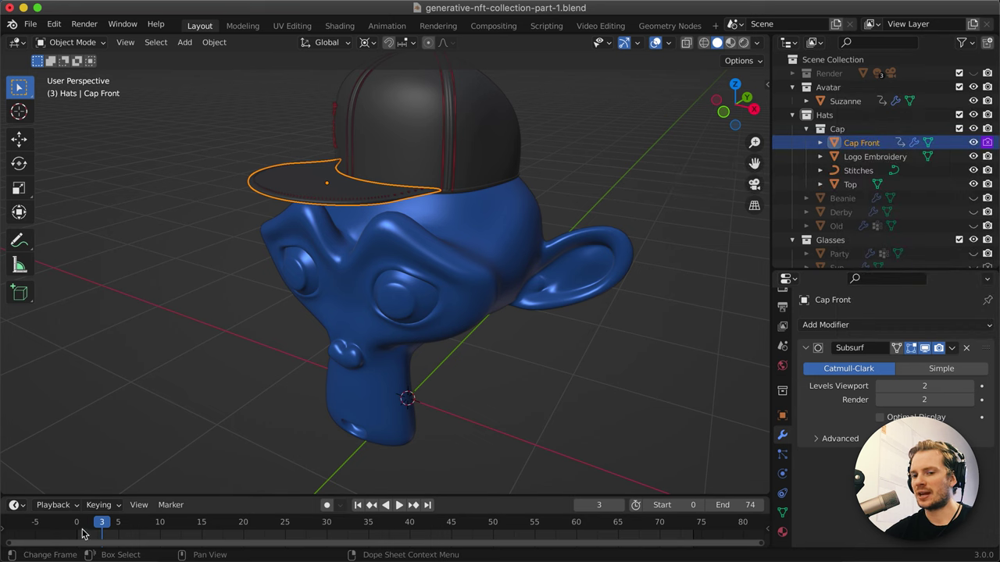
pyautogui.moveTo(83, 531); pyautogui.dragTo(118, 528)
pyautogui.press('space')
pyautogui.press('space')
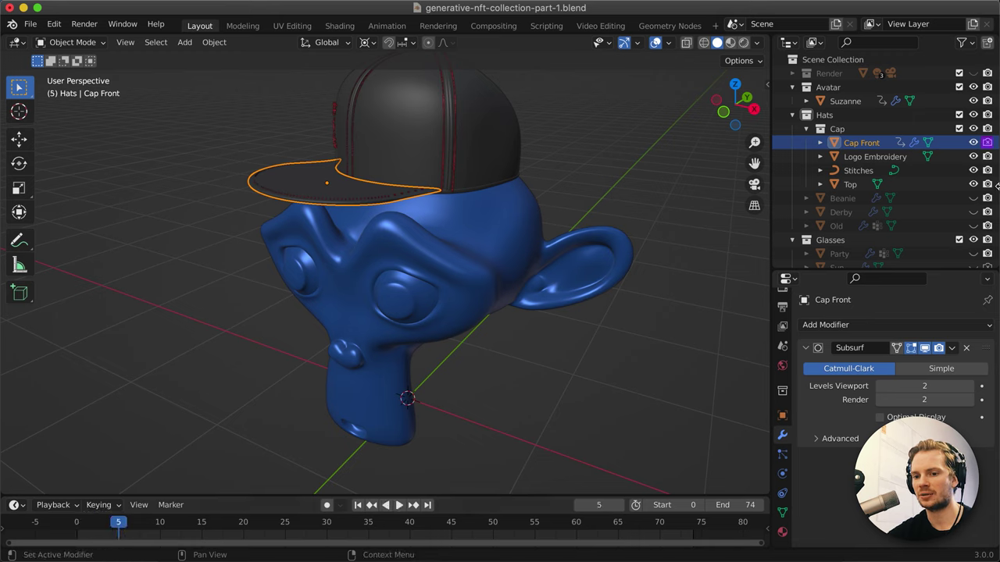
# Set the driver expression of Cap Front's Disable in Renders property to frame // 3 - 1.
pyautogui.rightClick(988, 144)
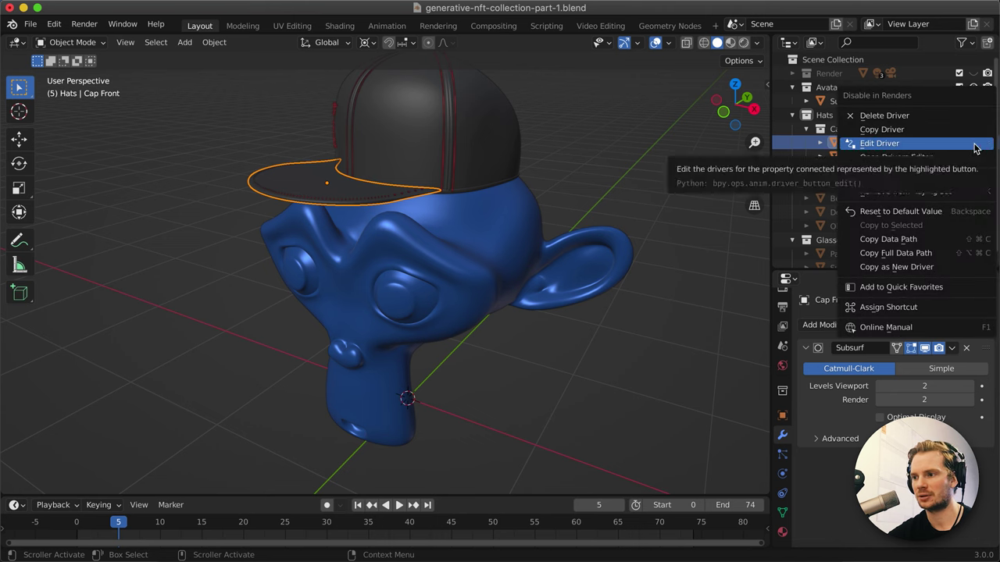
pyautogui.click(974, 140)
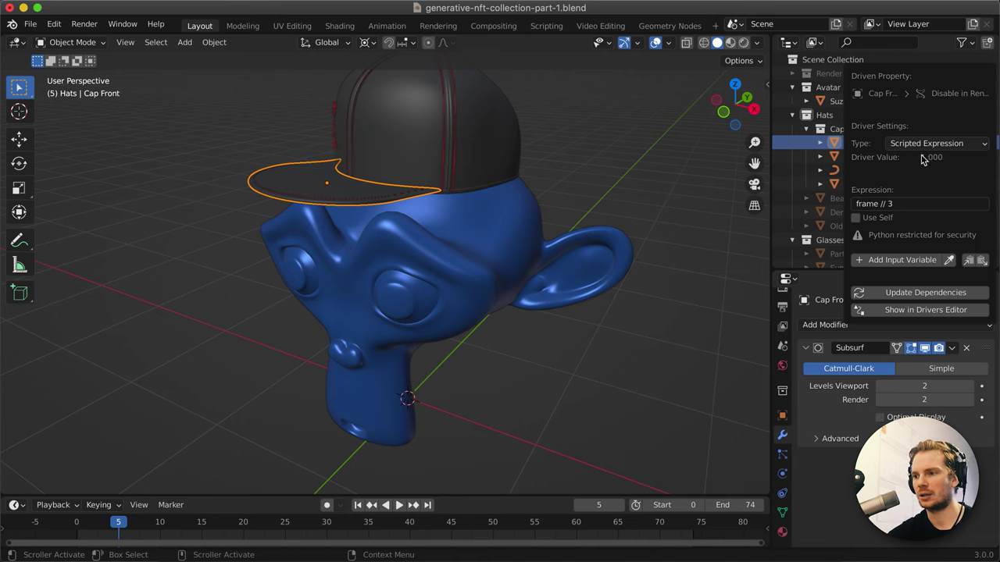
pyautogui.doubleClick(919, 201)
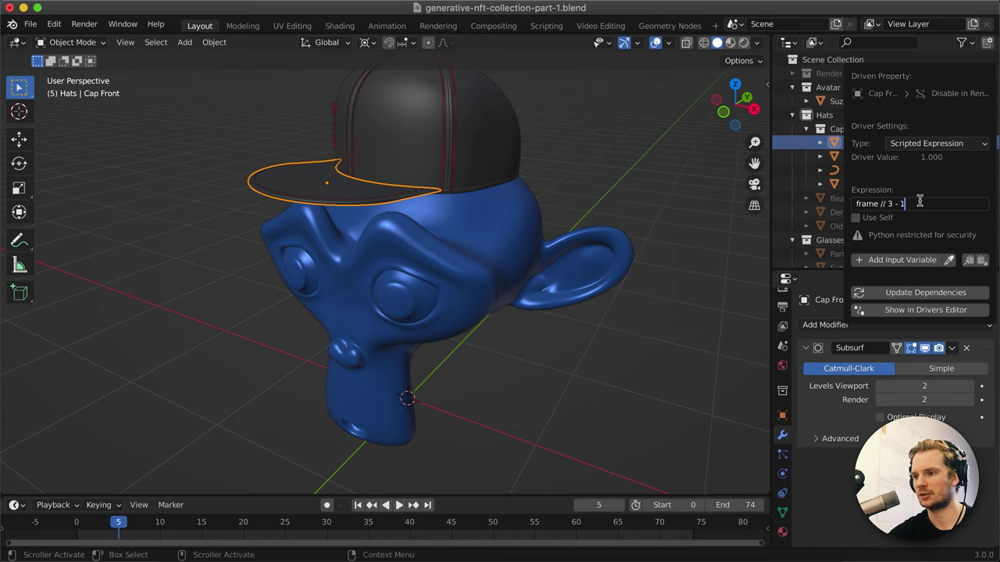
pyautogui.press('Return')
# Step from frame 5 to frame 0, forward to frame 7 and back to frame 1 to check Cap Front's render visibility with the new expression.
pyautogui.press('Left')
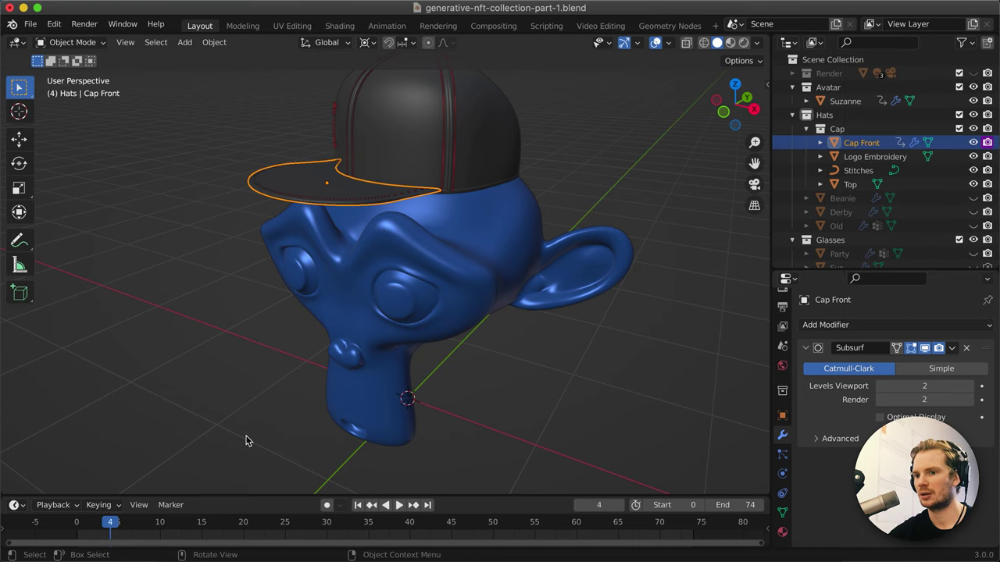
pyautogui.press('Left')
pyautogui.press('Left')
pyautogui.press('Left')
pyautogui.press('Left')
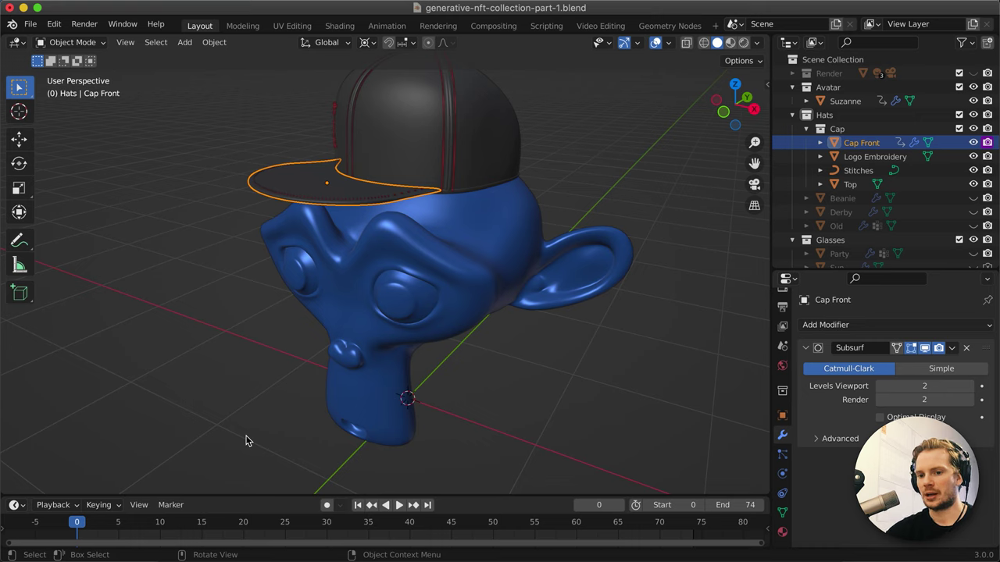
pyautogui.press('Right')
pyautogui.press('Right')
pyautogui.press('Right')
pyautogui.press('Right')
pyautogui.press('Right')
pyautogui.press('Right')
pyautogui.press('Right')
pyautogui.press('Right')
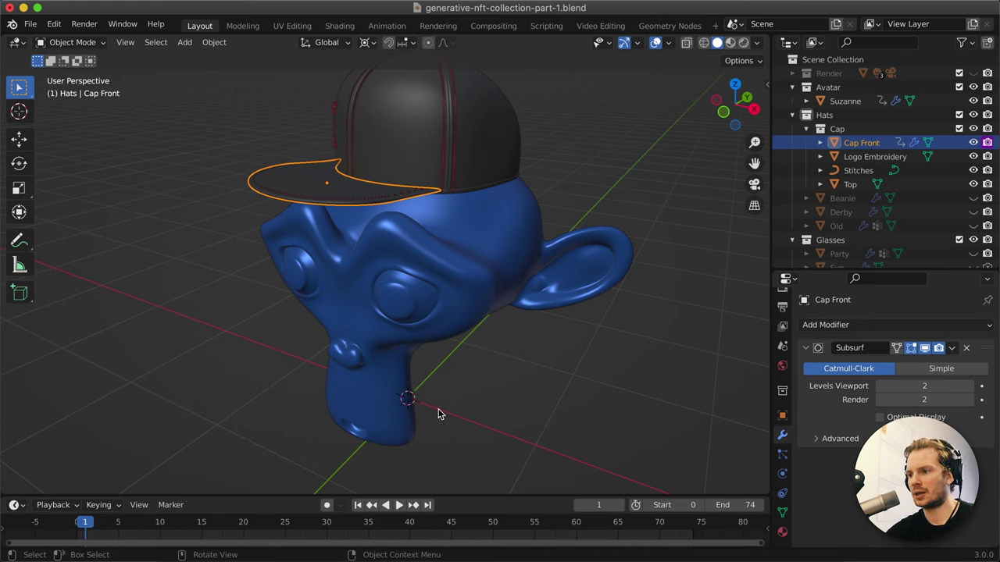
pyautogui.press('Left')
pyautogui.press('Left')
pyautogui.press('Left')
pyautogui.press('Left')
pyautogui.press('Left')
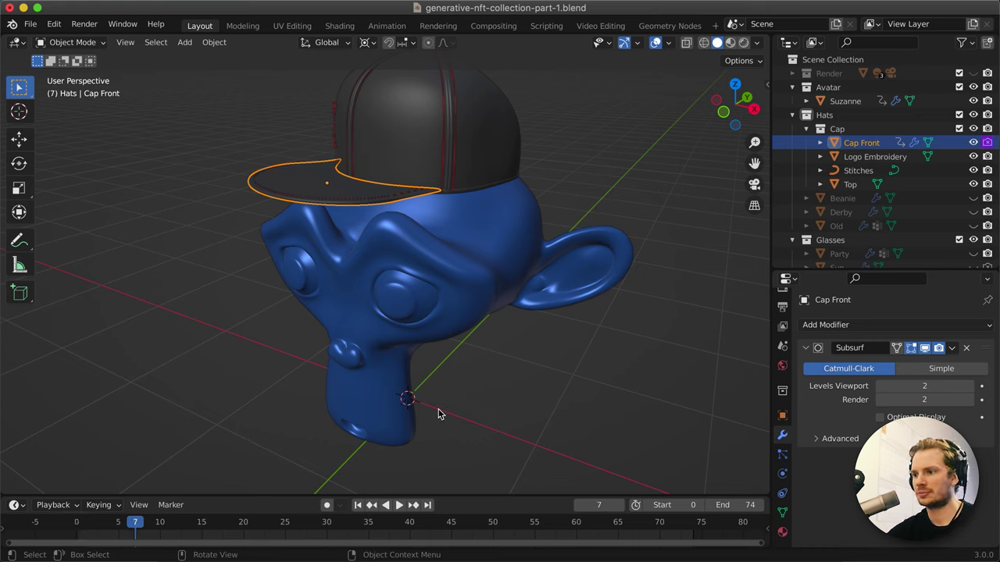
pyautogui.press('Left')
pyautogui.press('Left')
pyautogui.press('Left')
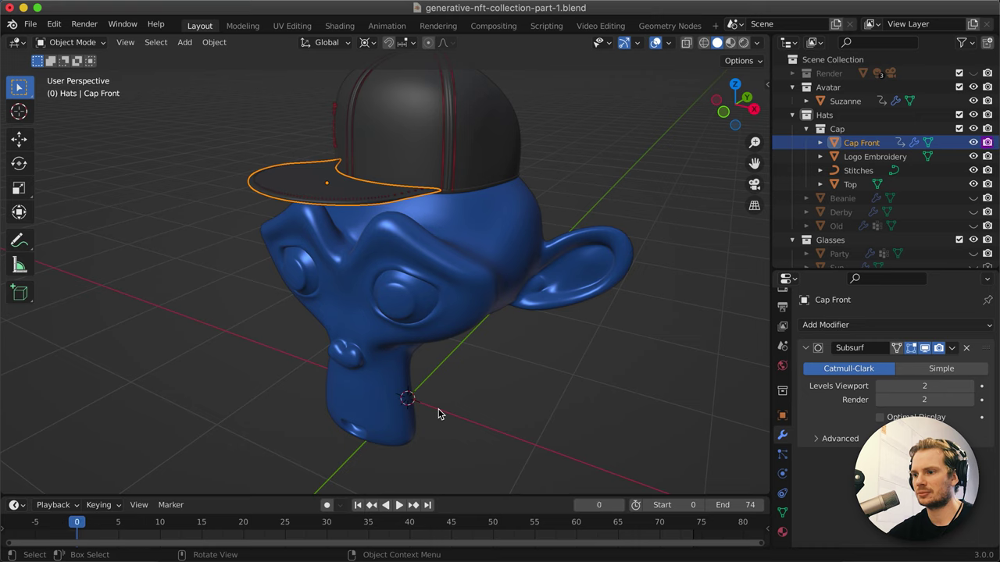
pyautogui.press('Right')
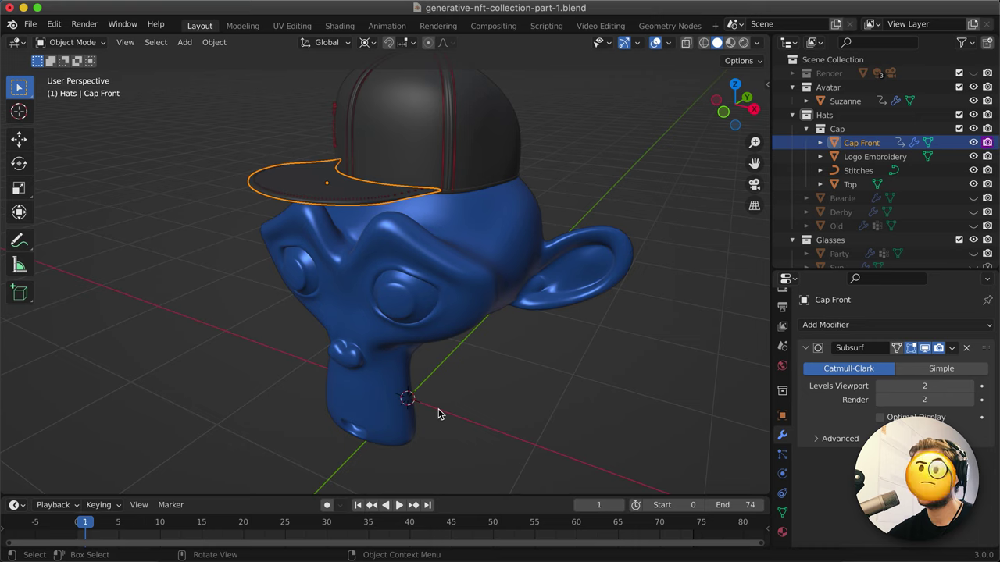
# Review Cap Front's render driver and step forward past frame 5, back to frame 0 and on to frame 3 to examine its render visibility.
pyautogui.rightClick(988, 143)
pyautogui.click(986, 146)
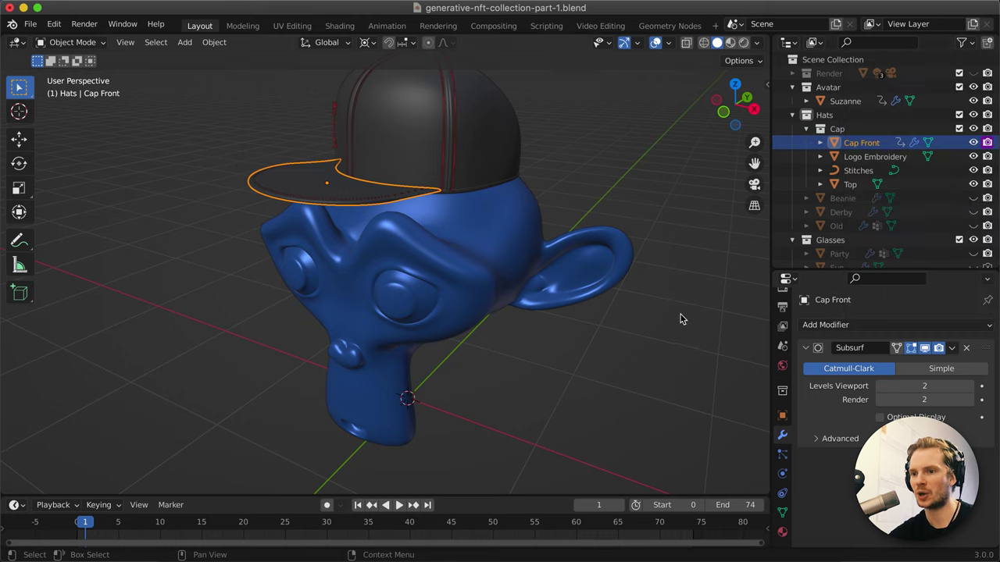
pyautogui.press('Right')
pyautogui.press('Right')
pyautogui.press('Right')
pyautogui.press('Right')
pyautogui.press('Right')
pyautogui.press('Right')
pyautogui.press('Right')
pyautogui.press('Right')
pyautogui.press('Right')
pyautogui.press('Right')
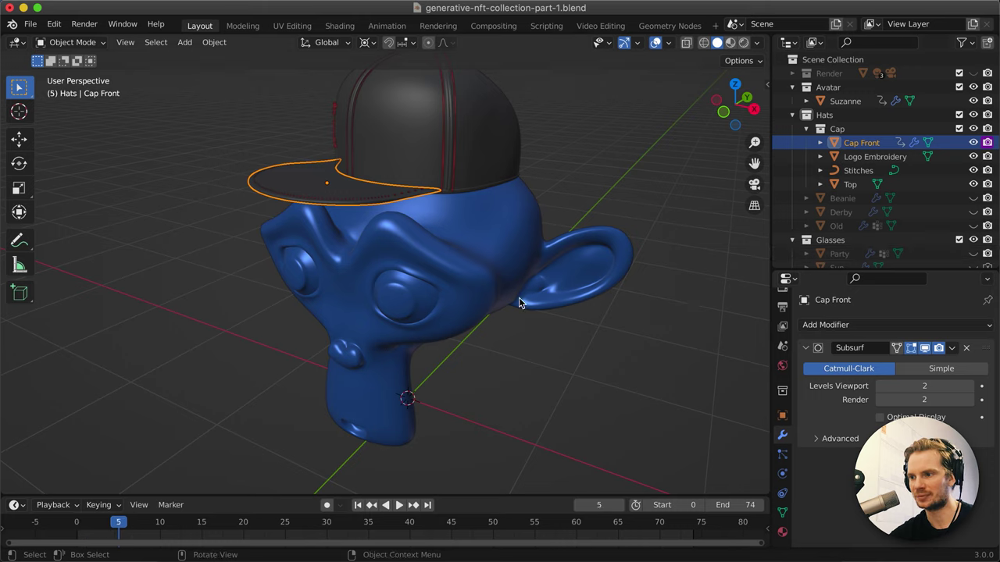
pyautogui.press('Left')
pyautogui.press('Left')
pyautogui.press('Left')
pyautogui.press('Left')
pyautogui.press('Left')
pyautogui.press('Left')
pyautogui.press('Left')
pyautogui.press('Left')
pyautogui.press('Left')
pyautogui.press('Left')
pyautogui.press('Left')
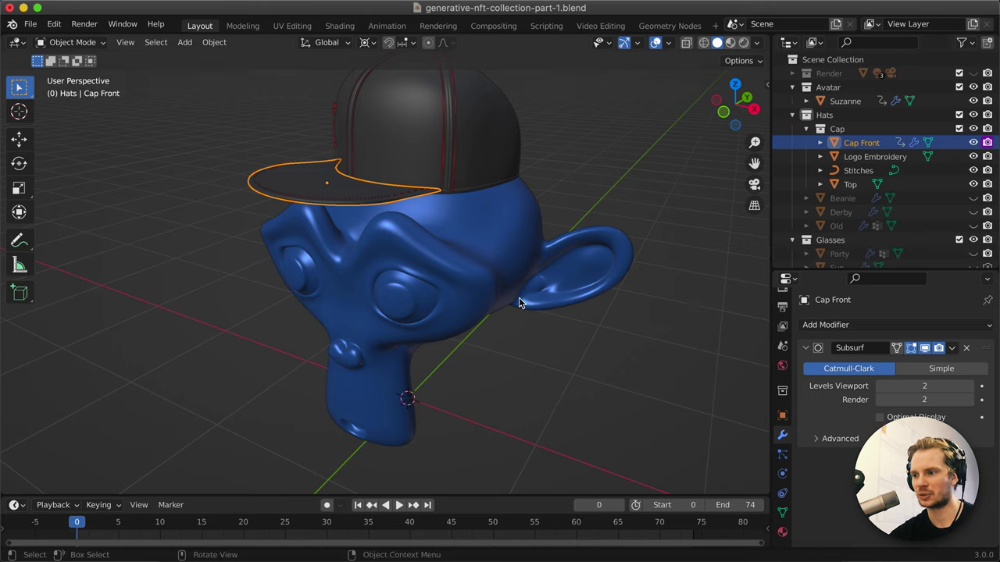
pyautogui.press('Right')
pyautogui.press('Right')
pyautogui.press('Right')
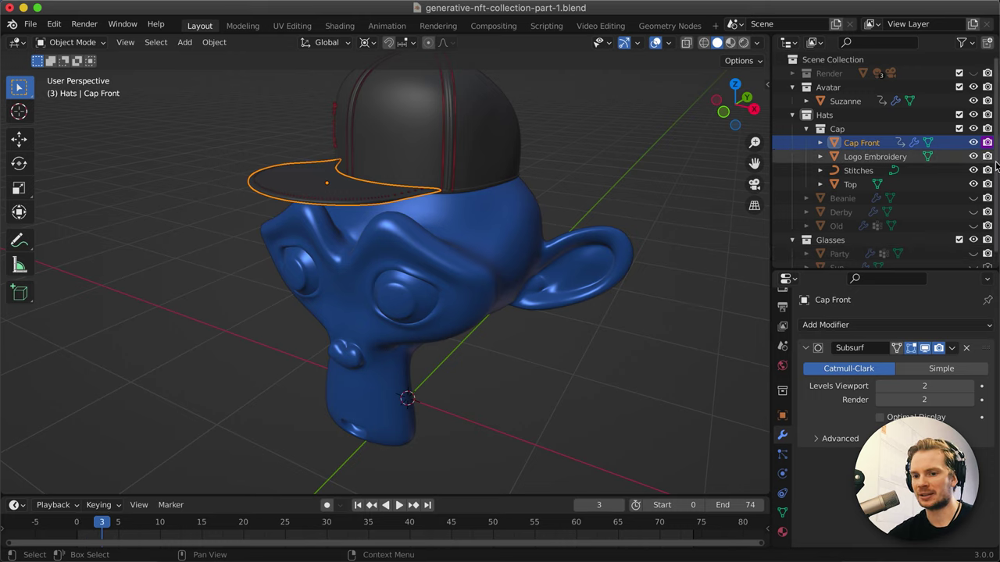
# Open Cap Front's Disable in Renders driver at frame 3 and examine the parts of the expression frame // 3 - 1.
pyautogui.rightClick(988, 144)
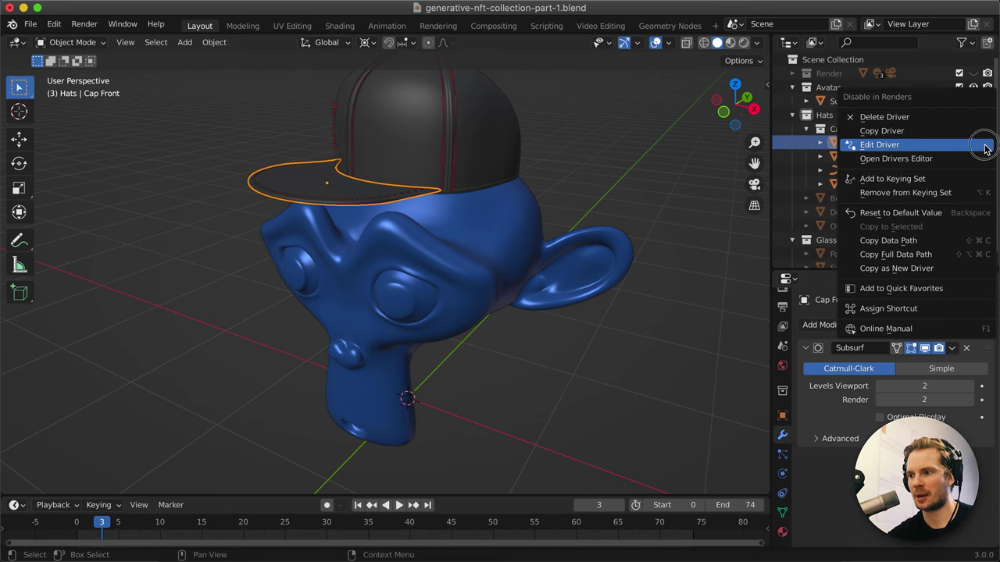
pyautogui.click(988, 143)
pyautogui.click(901, 204)
pyautogui.click(891, 203)
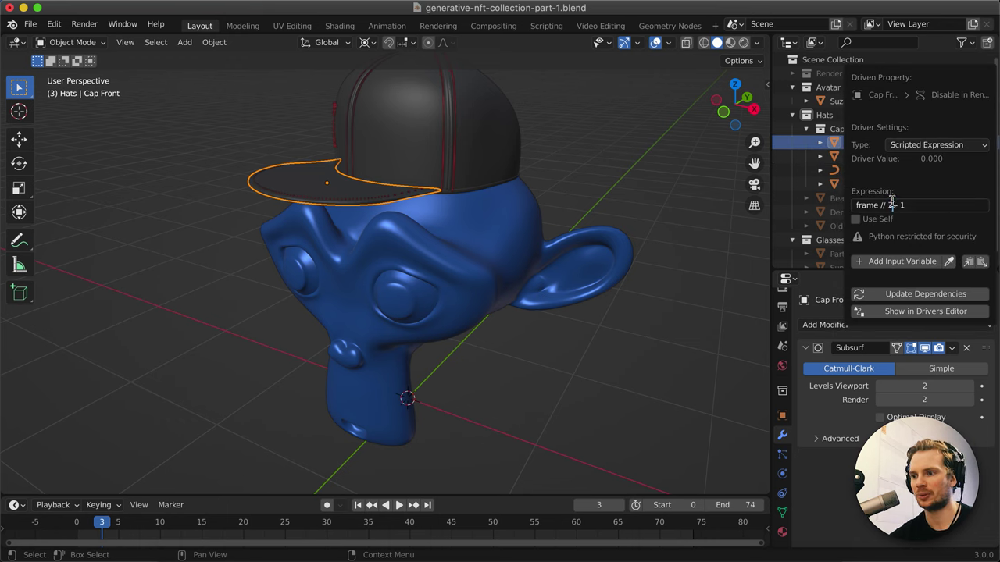
pyautogui.click(974, 206)
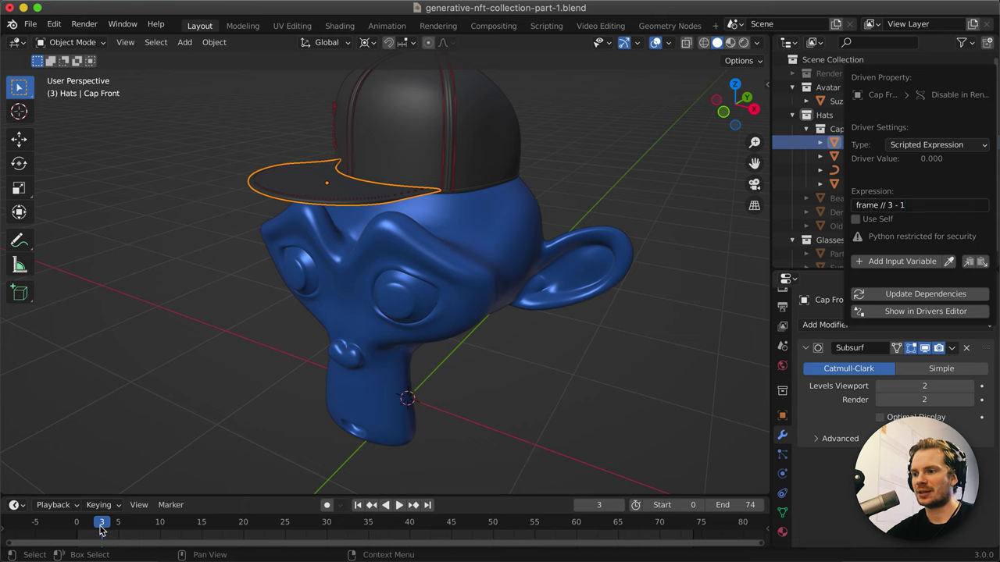
pyautogui.press('Return')
# Scrub to frame 15, play briefly and move to frame 18 to examine Suzanne's material and Cap Front's render visibility there.
pyautogui.press('space')
pyautogui.moveTo(111, 532); pyautogui.dragTo(202, 534)
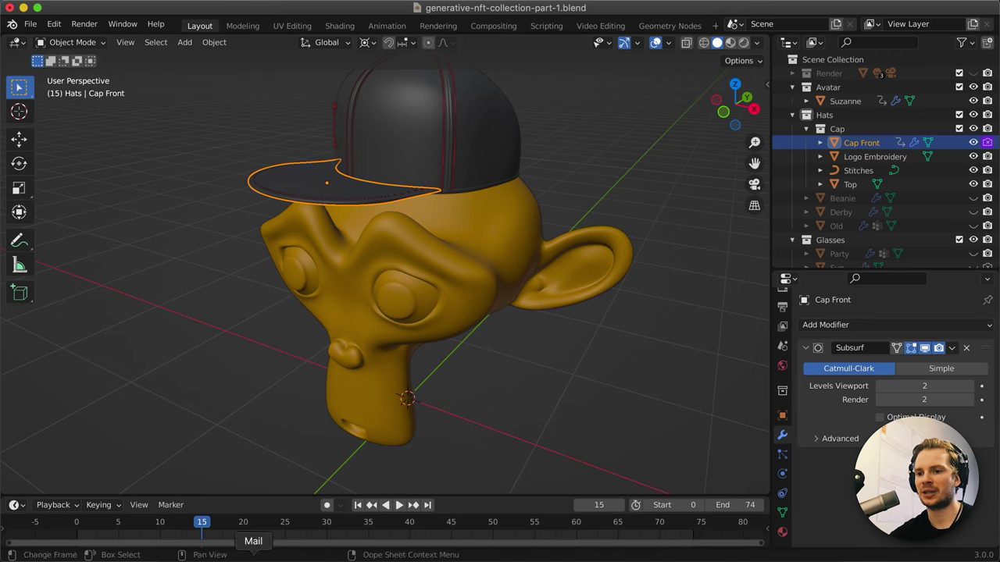
pyautogui.press('space')
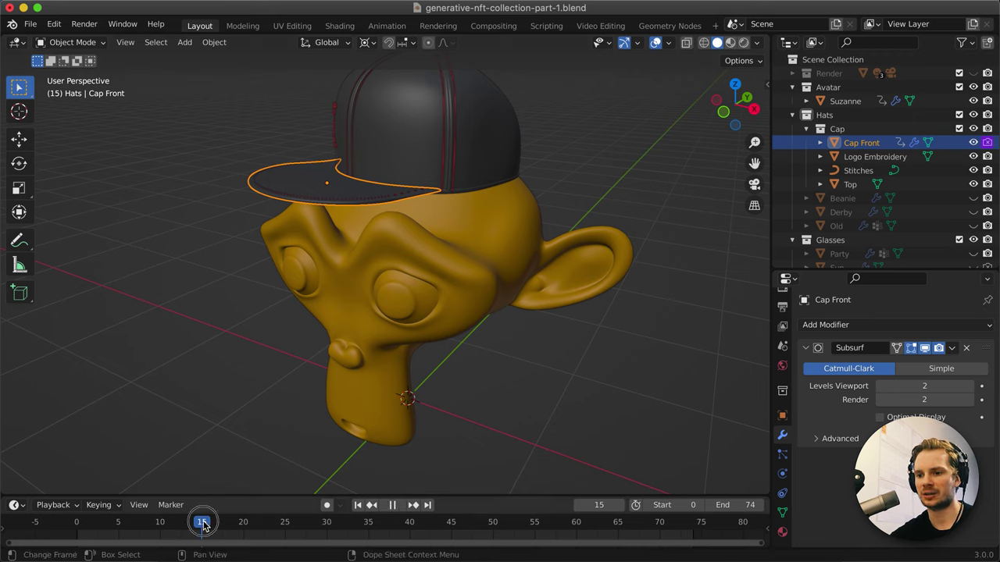
pyautogui.press('Escape')
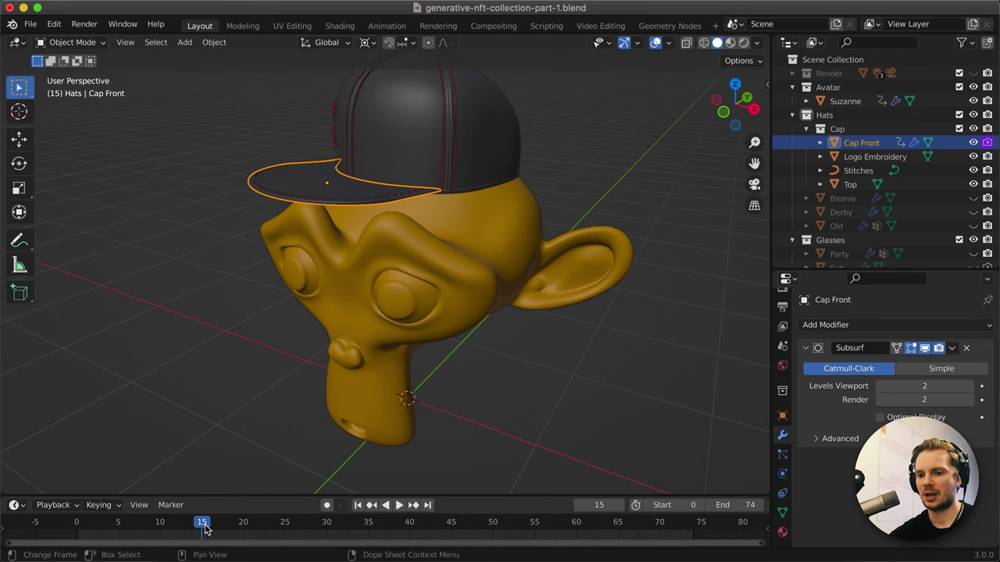
pyautogui.press('space')
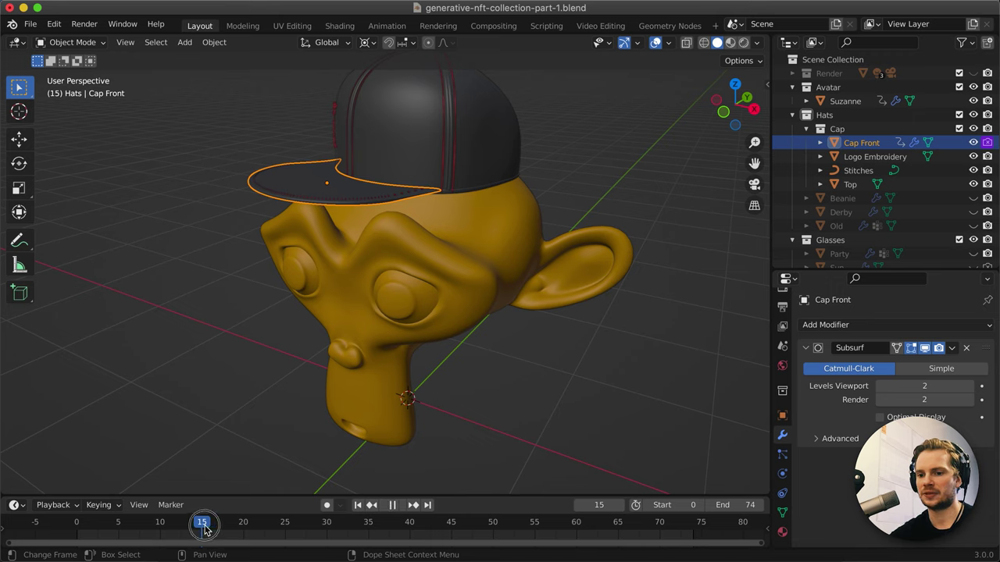
pyautogui.press('space')
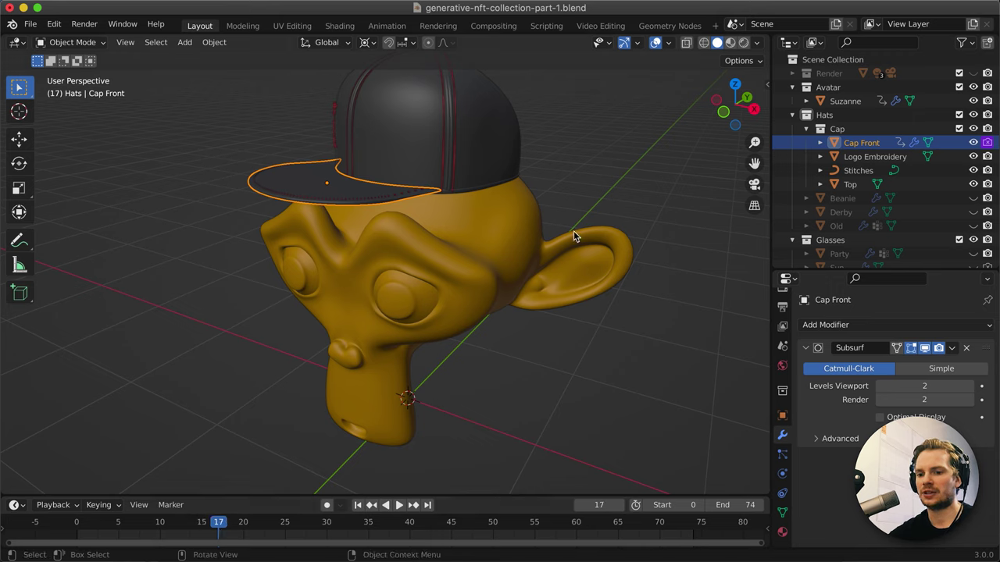
pyautogui.moveTo(222, 531); pyautogui.dragTo(227, 530)
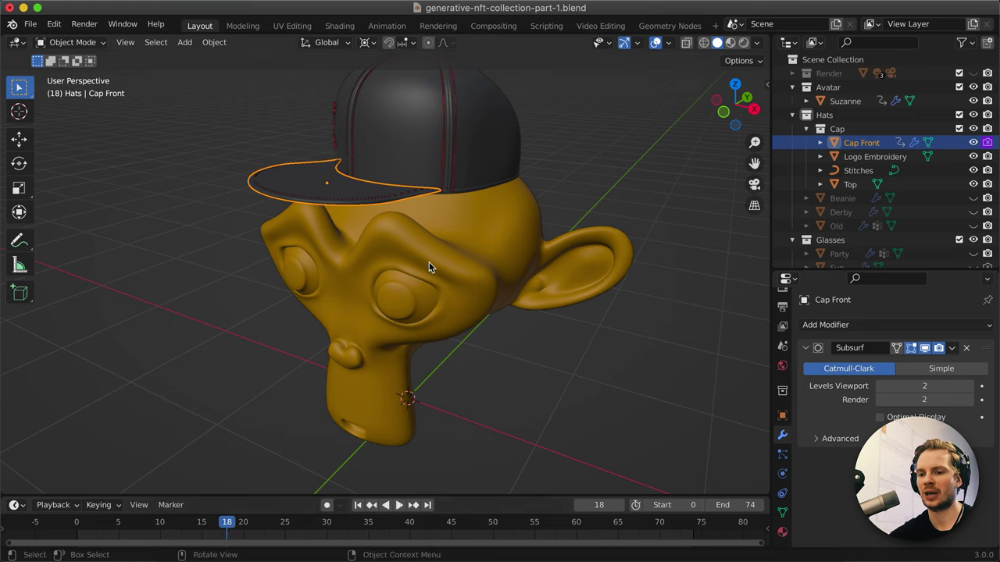
# Scrub the timeline between frames 1 and 19 to check how Cap Front's render visibility changes.
pyautogui.click(85, 530)
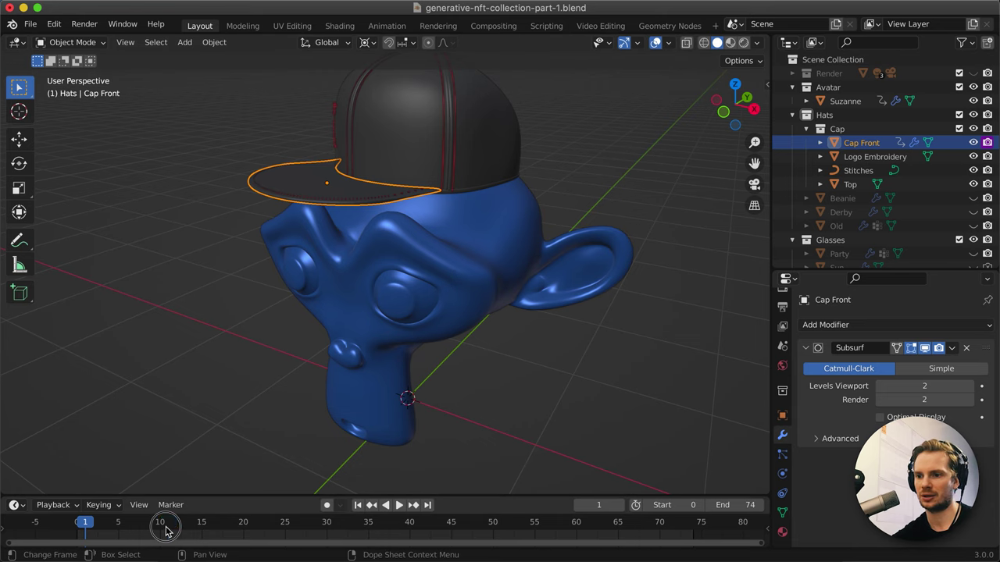
pyautogui.moveTo(161, 527); pyautogui.dragTo(237, 527)
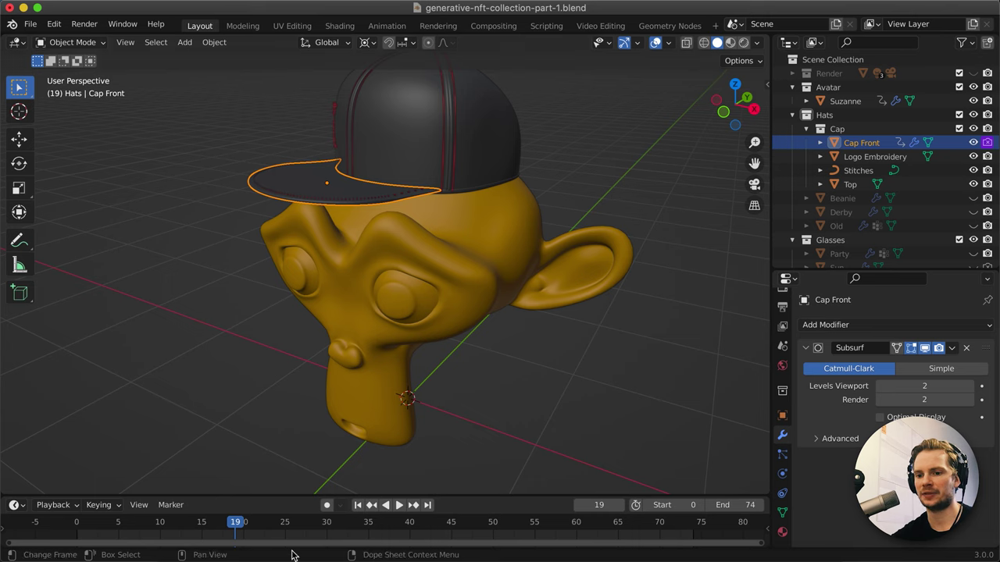
pyautogui.moveTo(250, 526); pyautogui.dragTo(118, 525)
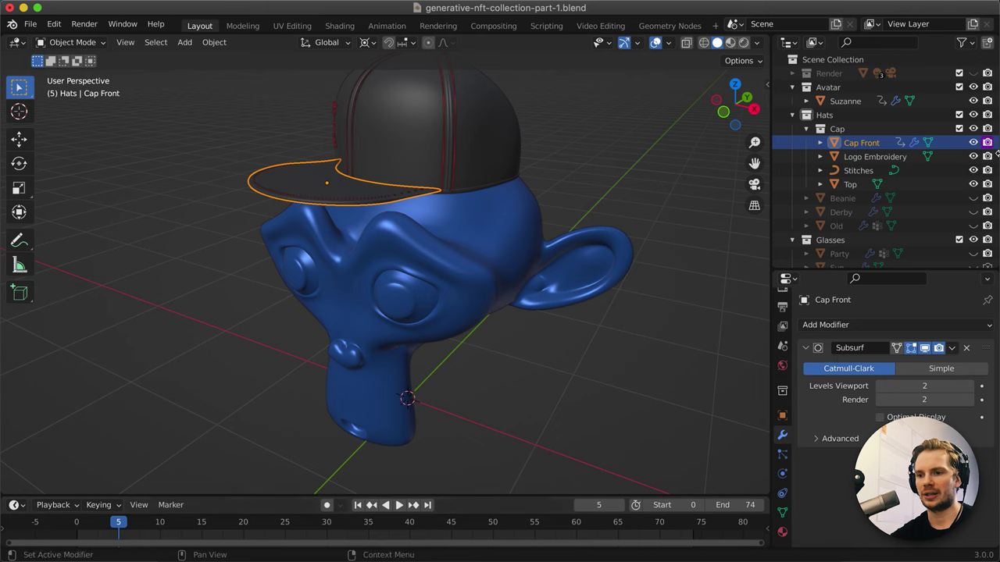
# Edit the driver on Cap Front's Disable in Renders property so its expression is (frame // 3 - 1) % 5.
pyautogui.rightClick(989, 147)
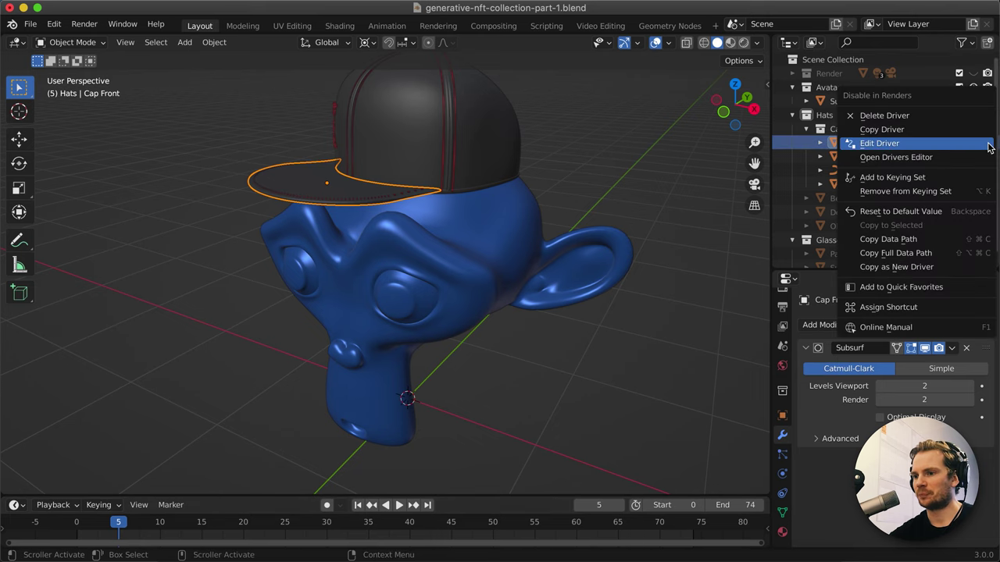
pyautogui.click(948, 143)
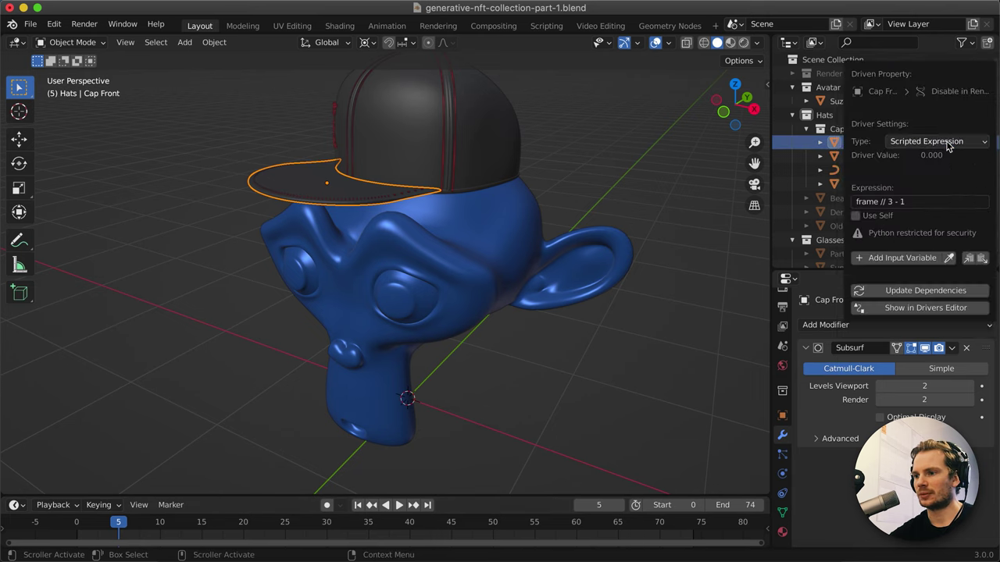
pyautogui.click(926, 200)
pyautogui.click(935, 200)
pyautogui.write(')')
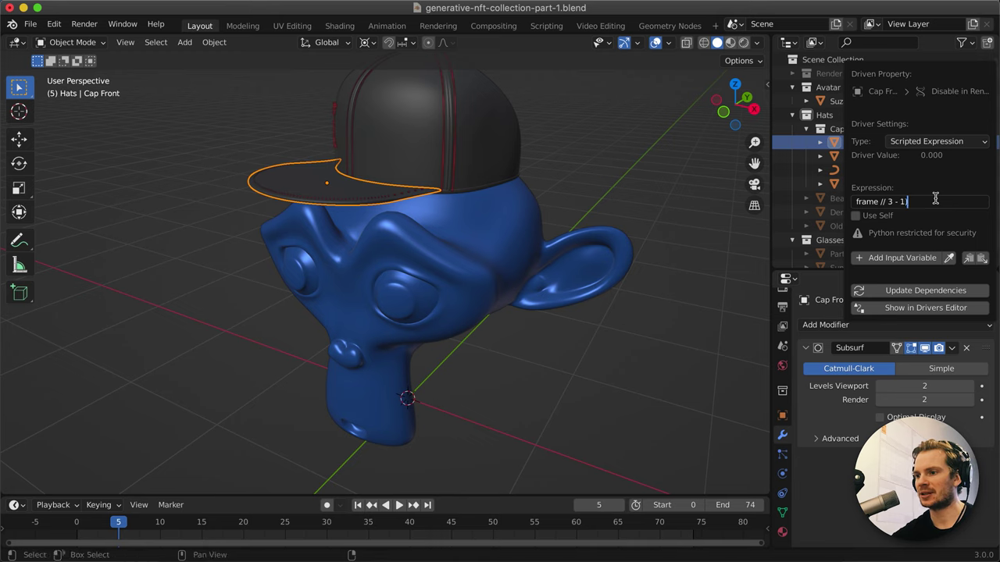
pyautogui.press('Left')
pyautogui.press('Left')
pyautogui.press('Left')
pyautogui.press('Left')
pyautogui.press('Left')
pyautogui.press('Left')
pyautogui.press('Left')
pyautogui.press('Left')
pyautogui.press('Left')
pyautogui.write('(')
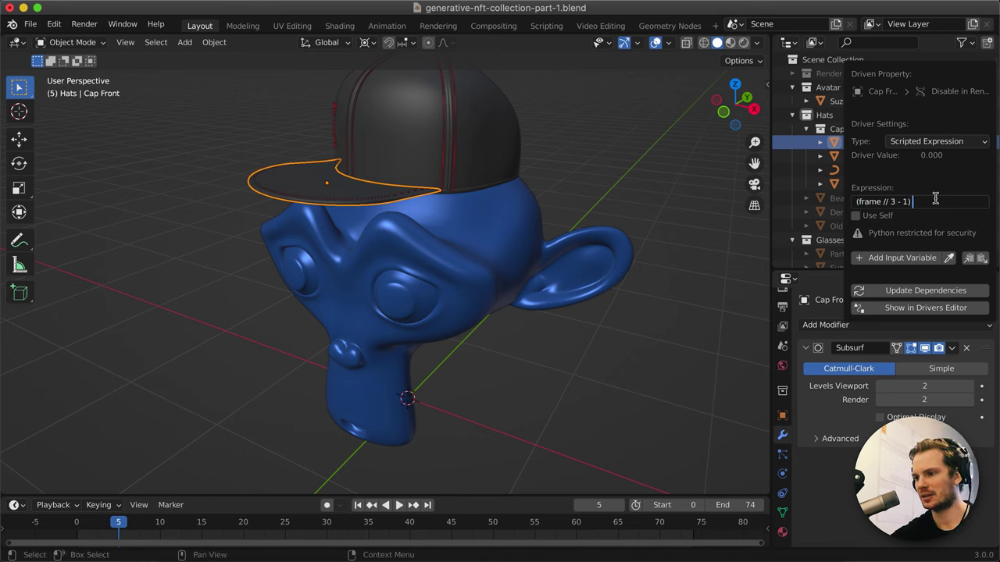
pyautogui.write(' % 5')
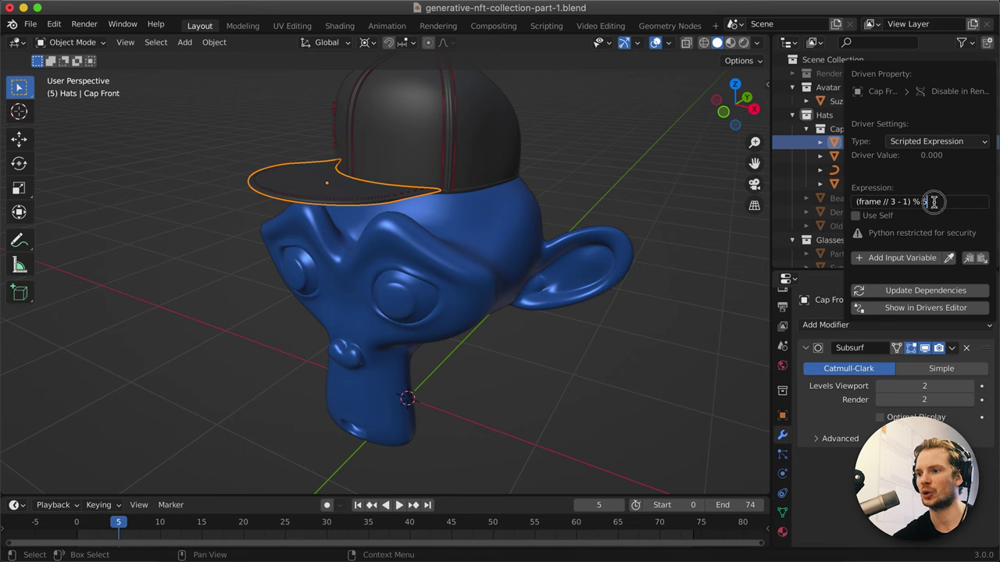
pyautogui.moveTo(933, 202); pyautogui.dragTo(920, 203)
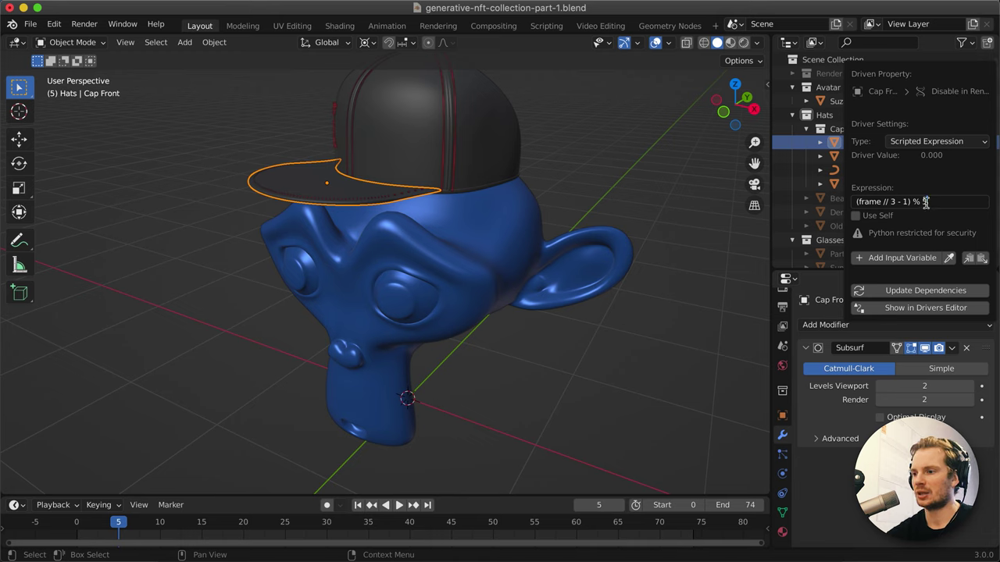
pyautogui.doubleClick(921, 201)
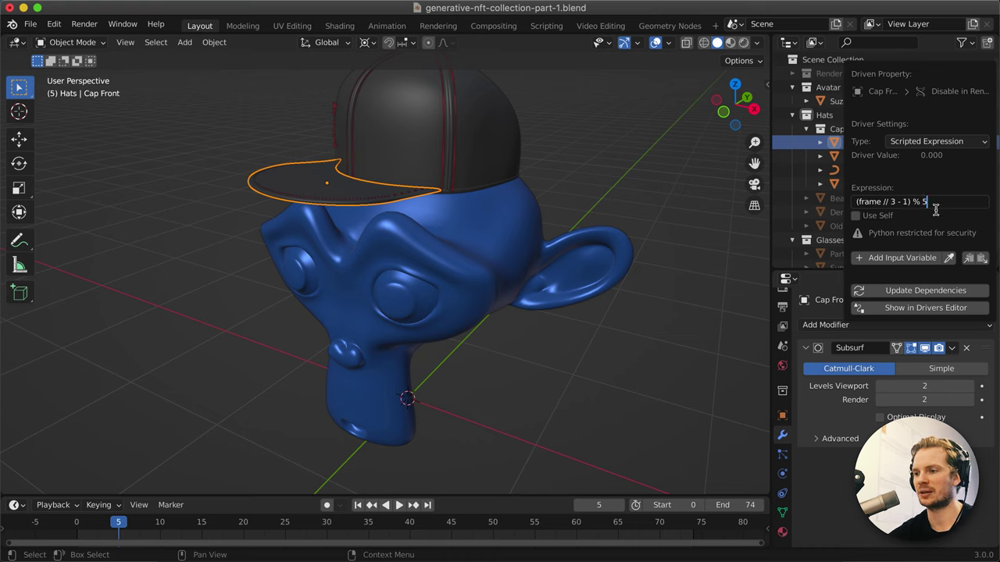
pyautogui.press('Return')
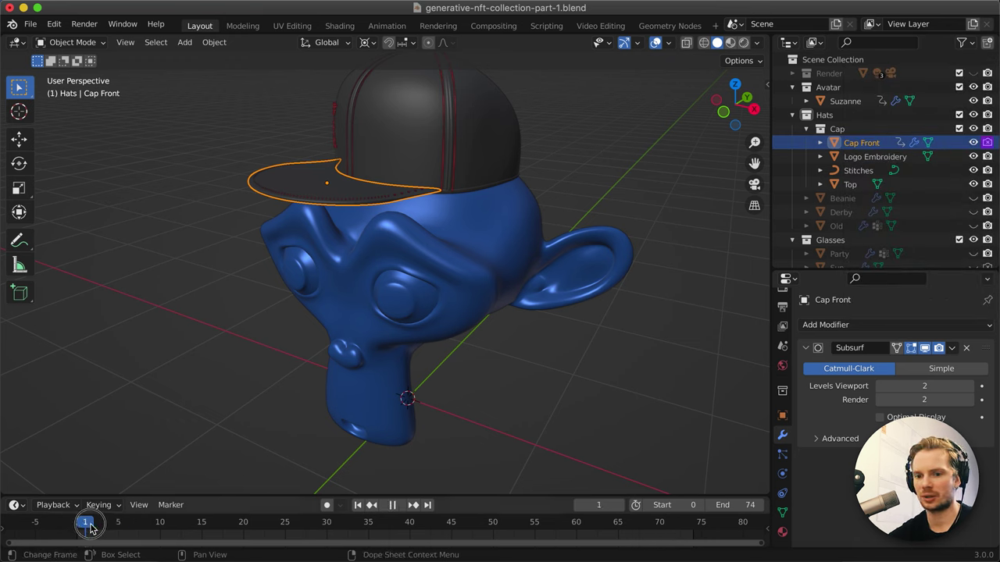
# Scrub the timeline between frames 0 and 5 to check when Cap Front is enabled for rendering.
pyautogui.click(121, 525)
pyautogui.moveTo(123, 528); pyautogui.dragTo(78, 529)
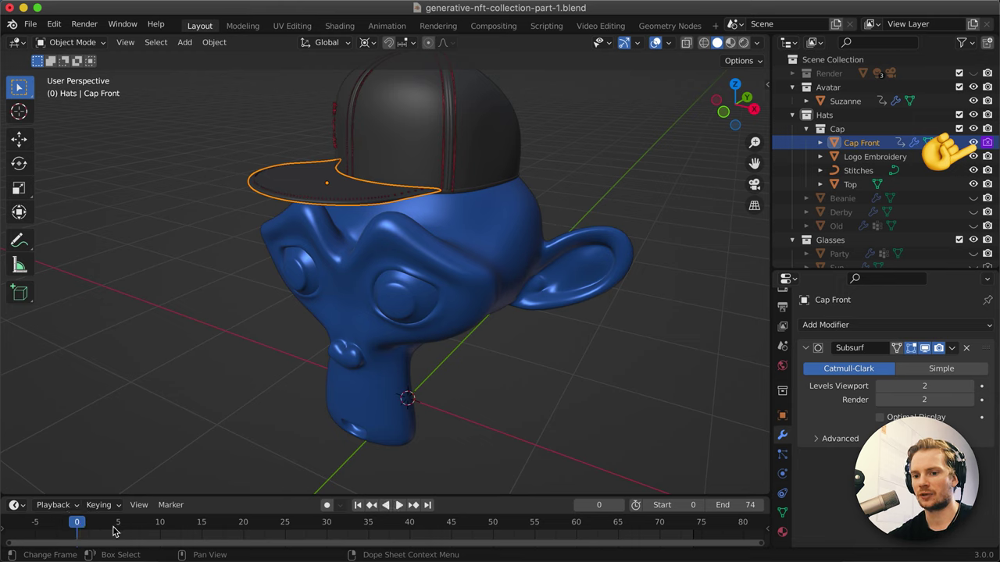
pyautogui.click(113, 531)
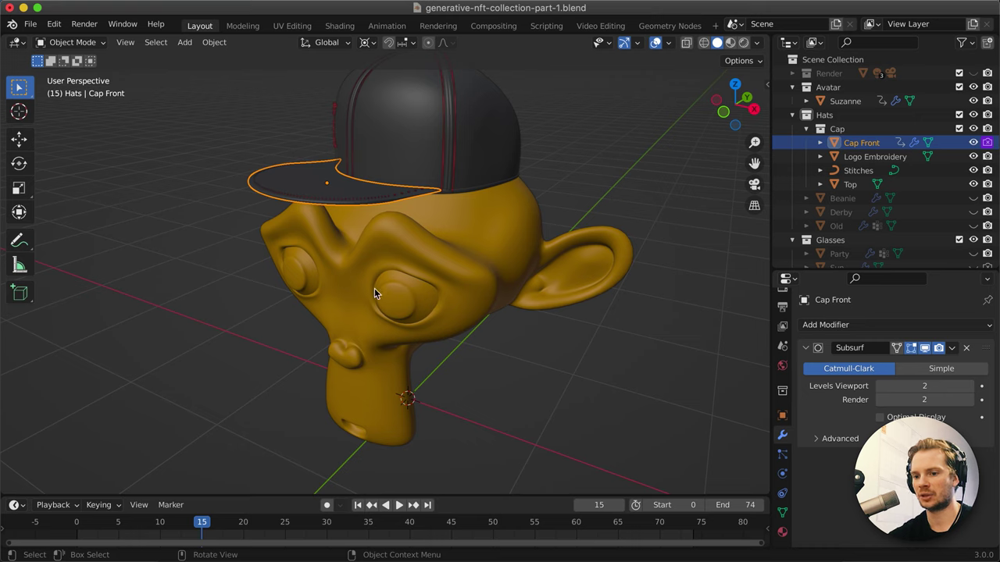
# Advance frame by frame from frame 15 to examine Cap Front's render visibility against Suzanne's material changes.
pyautogui.press('Right')
pyautogui.press('Right')
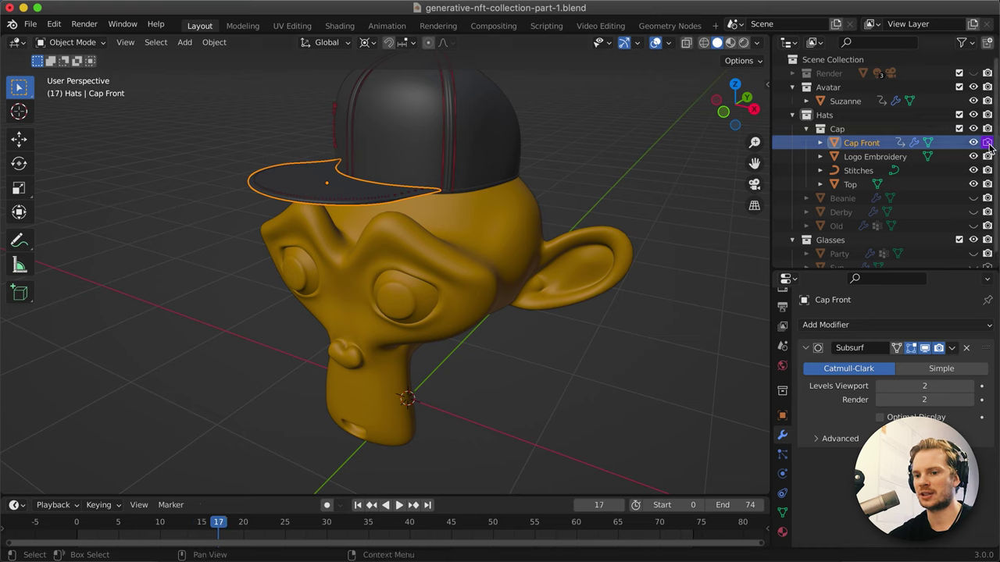
pyautogui.press('Right')
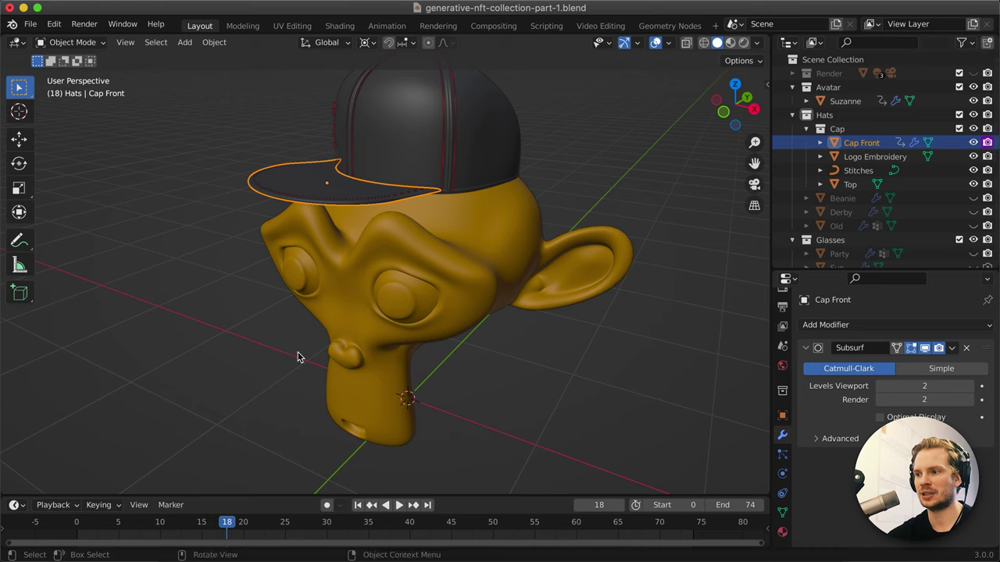
pyautogui.press('Right')
pyautogui.press('Right')
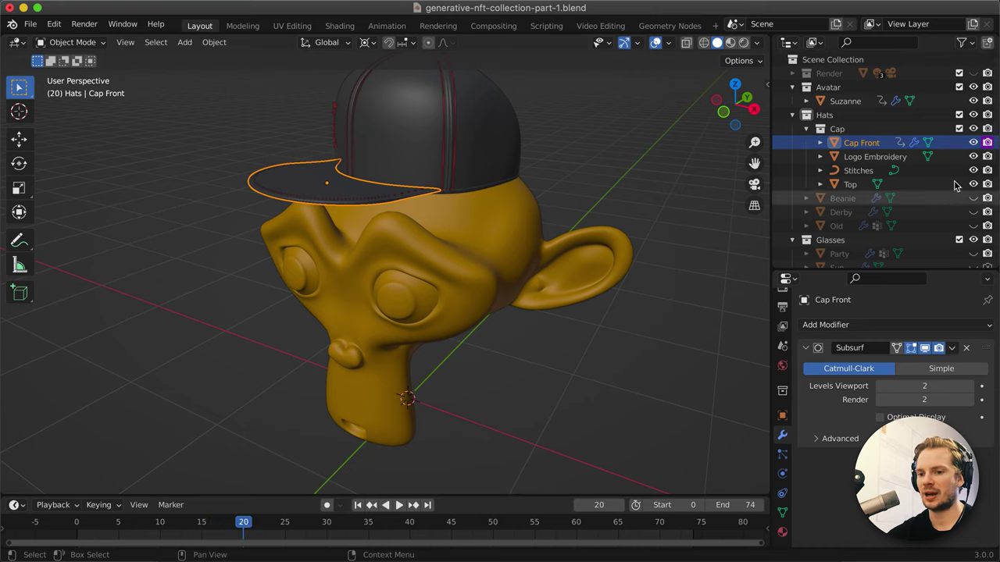
pyautogui.press('Right')
pyautogui.press('Right')
pyautogui.press('Right')
pyautogui.press('Right')
pyautogui.press('Right')
pyautogui.press('Right')
pyautogui.press('Right')
pyautogui.press('Right')
pyautogui.press('Right')
pyautogui.press('Right')
pyautogui.press('Right')
pyautogui.press('Right')
pyautogui.press('Right')
pyautogui.press('Right')
pyautogui.press('Right')
pyautogui.press('Right')
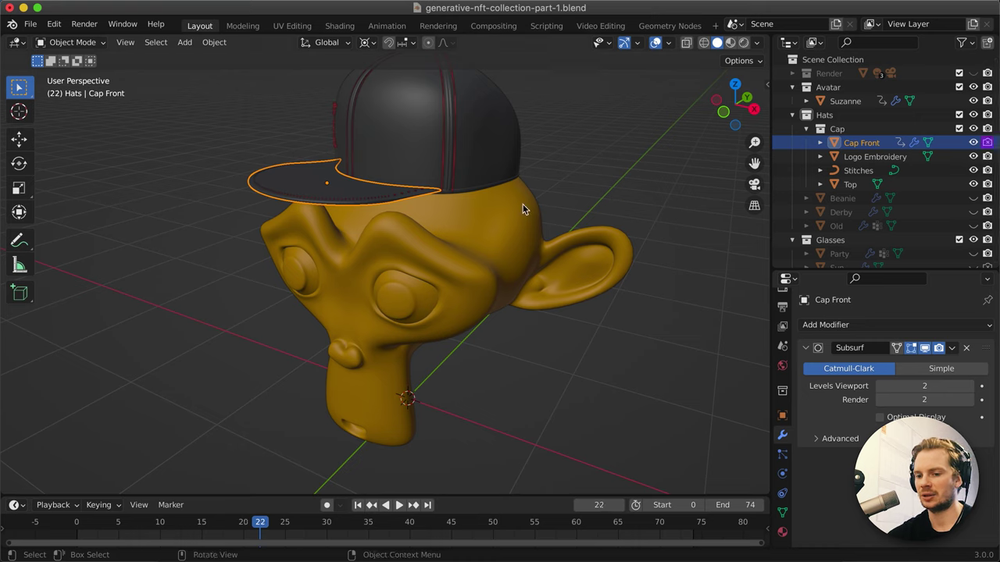
# Play the animation with Suzanne selected to compare the Material Index with Cap Front's render visibility.
pyautogui.press('space')
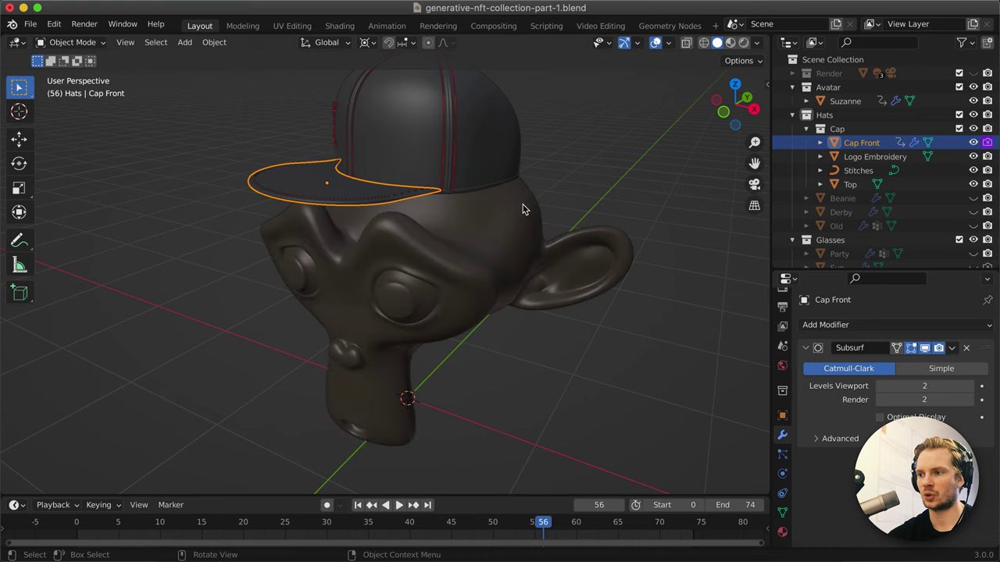
pyautogui.click(523, 204)
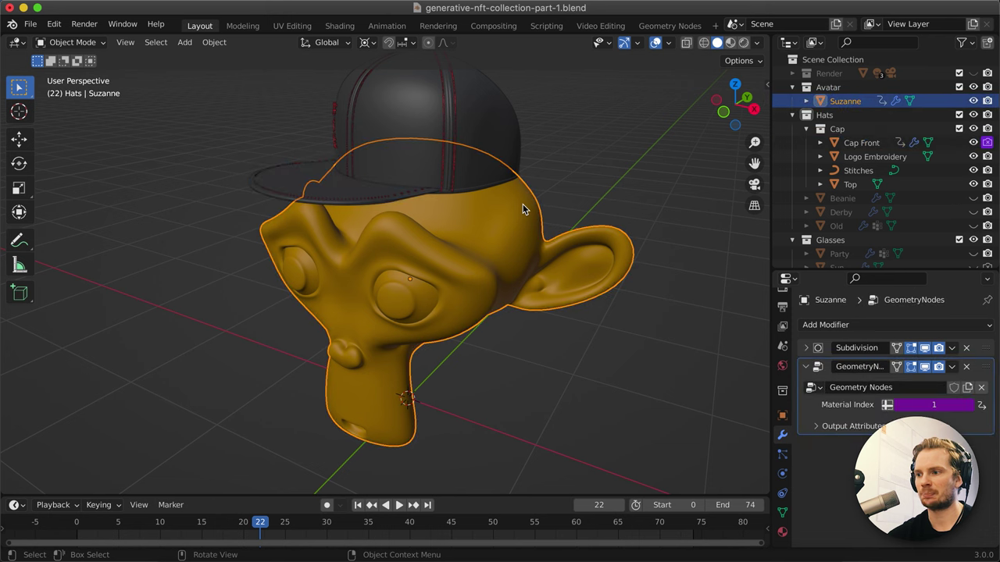
pyautogui.press('space')
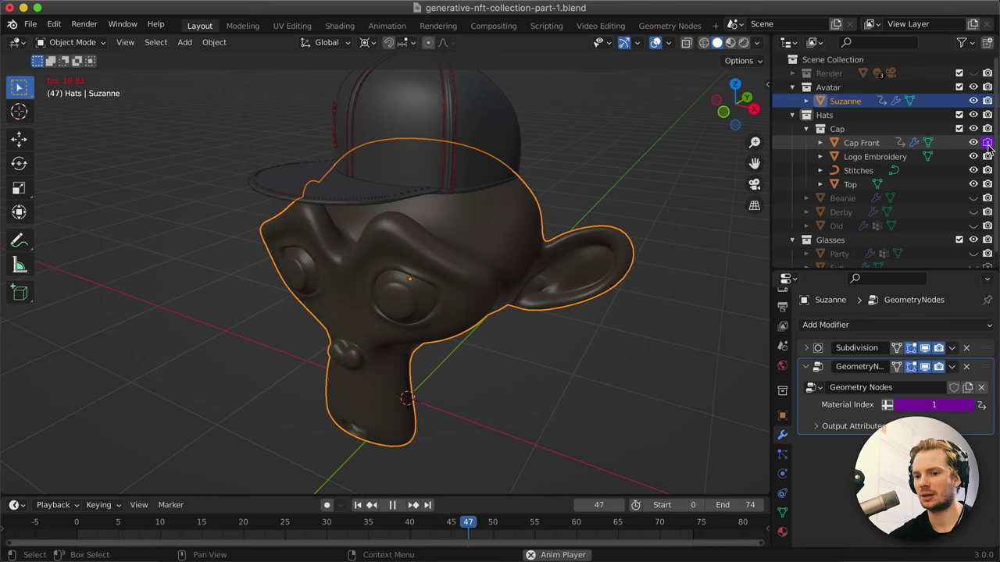
pyautogui.press('space')
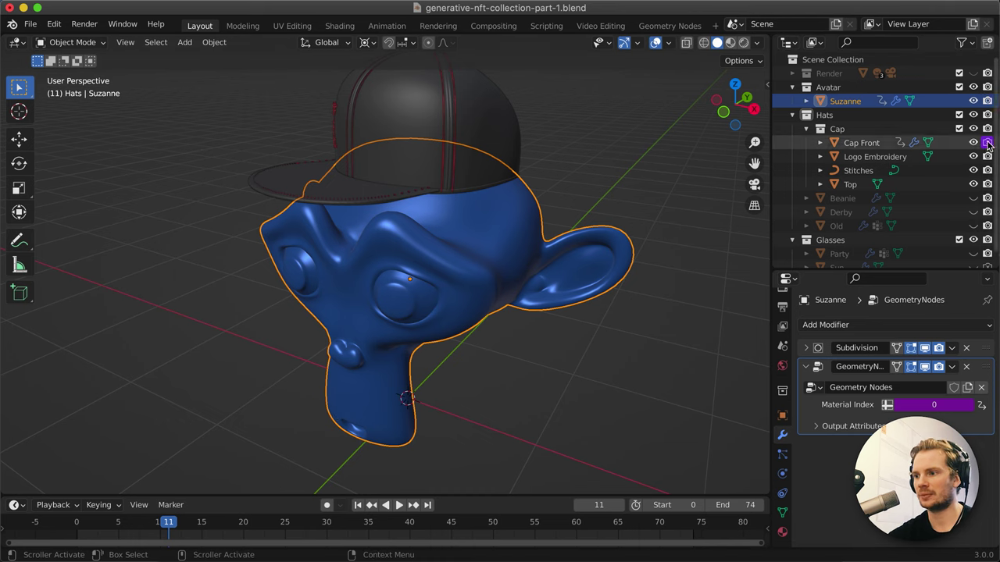
# Copy the Disable in Renders driver from Cap Front to Logo Embroidery, Stitches and Top.
pyautogui.rightClick(988, 145)
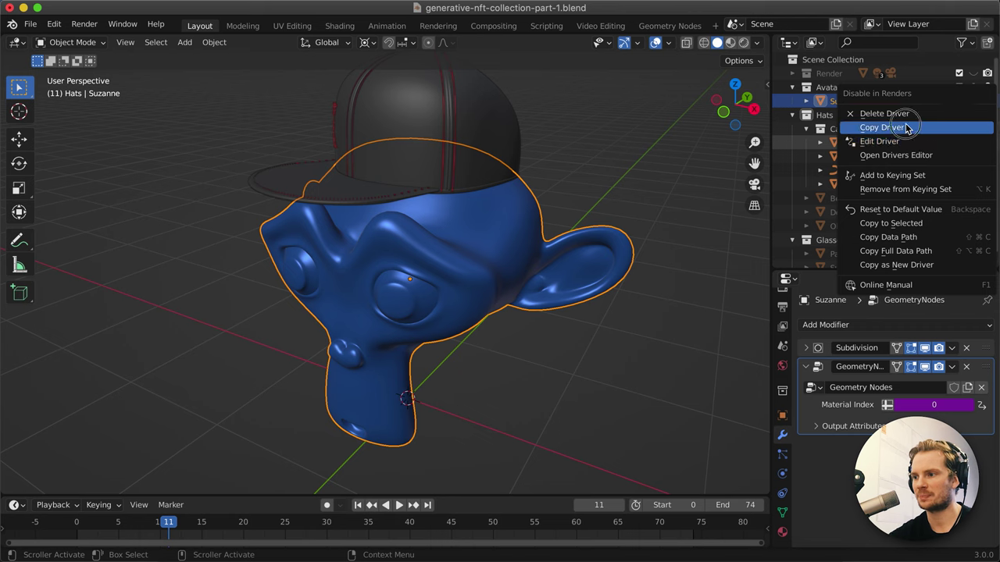
pyautogui.click(903, 127)
pyautogui.rightClick(988, 156)
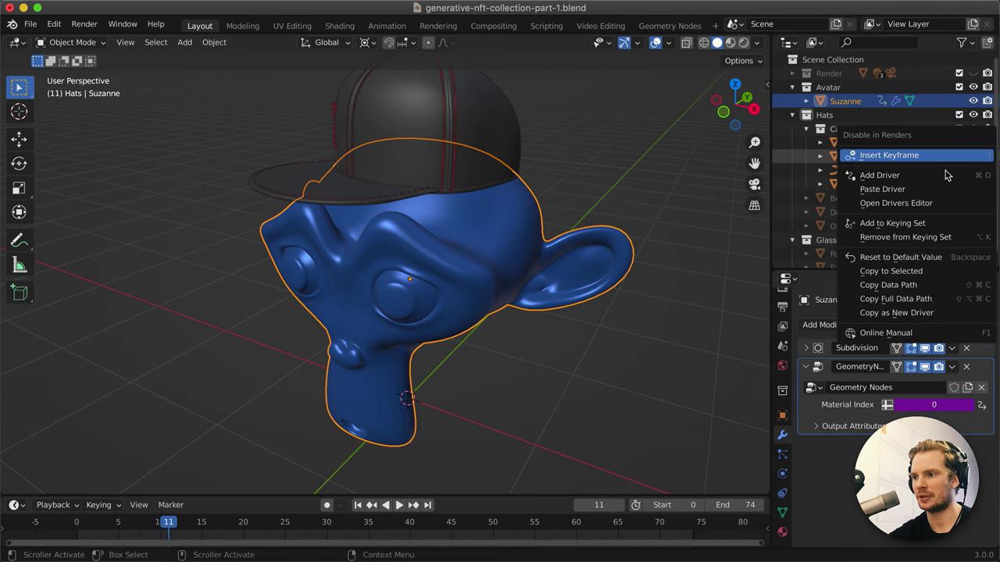
pyautogui.click(937, 194)
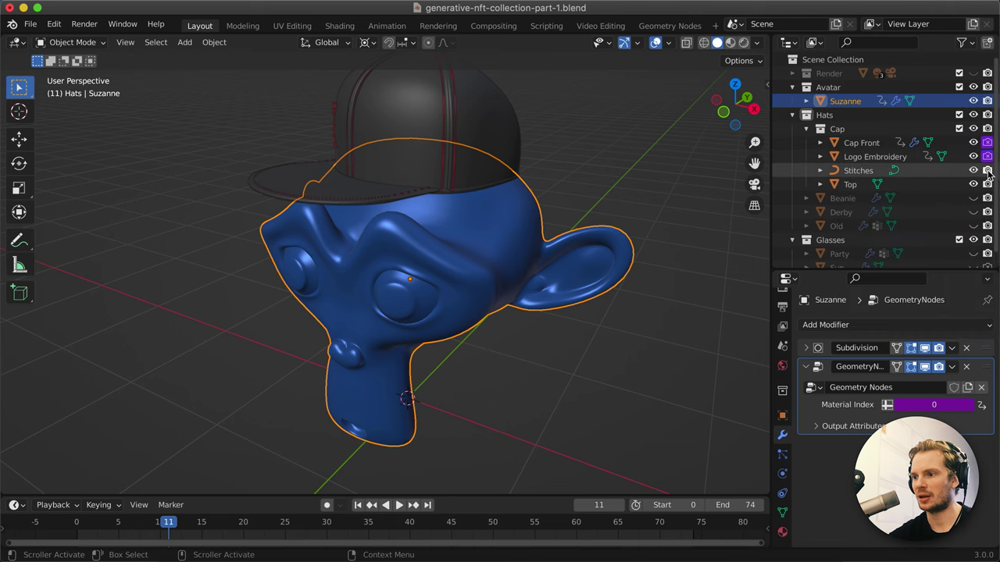
pyautogui.rightClick(988, 171)
pyautogui.click(937, 173)
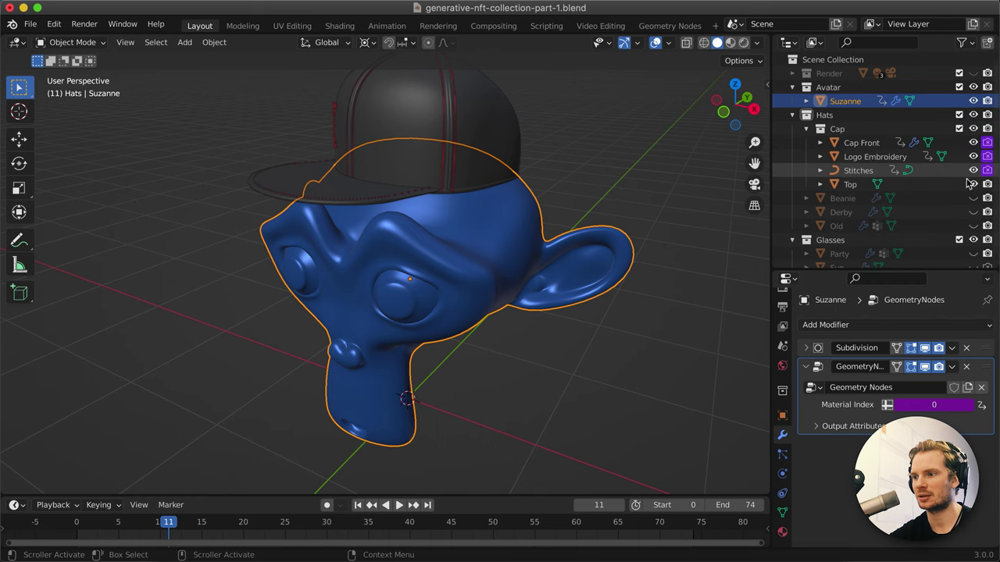
pyautogui.rightClick(986, 188)
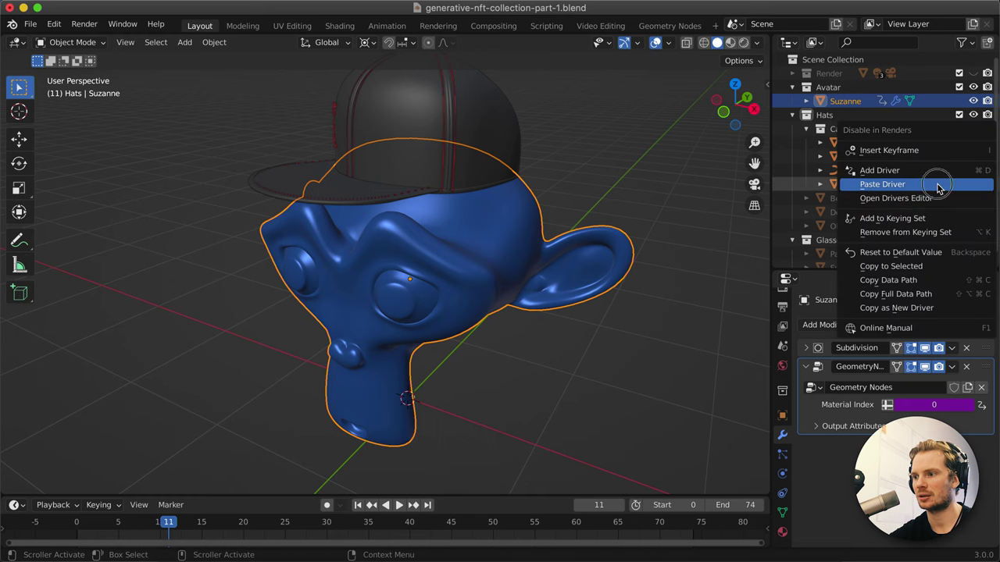
pyautogui.click(939, 187)
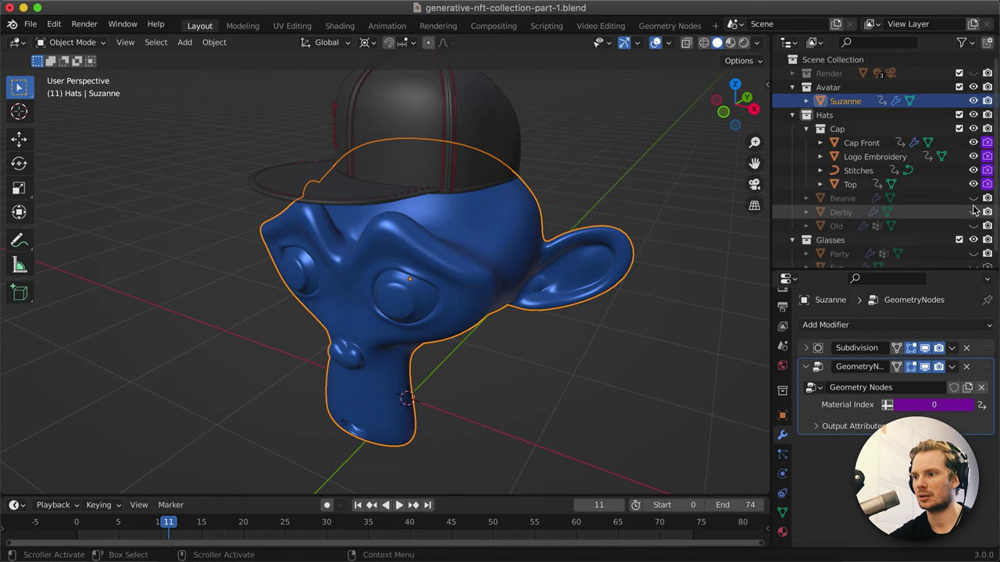
# Play the animation to check that all four cap parts switch render visibility together.
pyautogui.press('space')
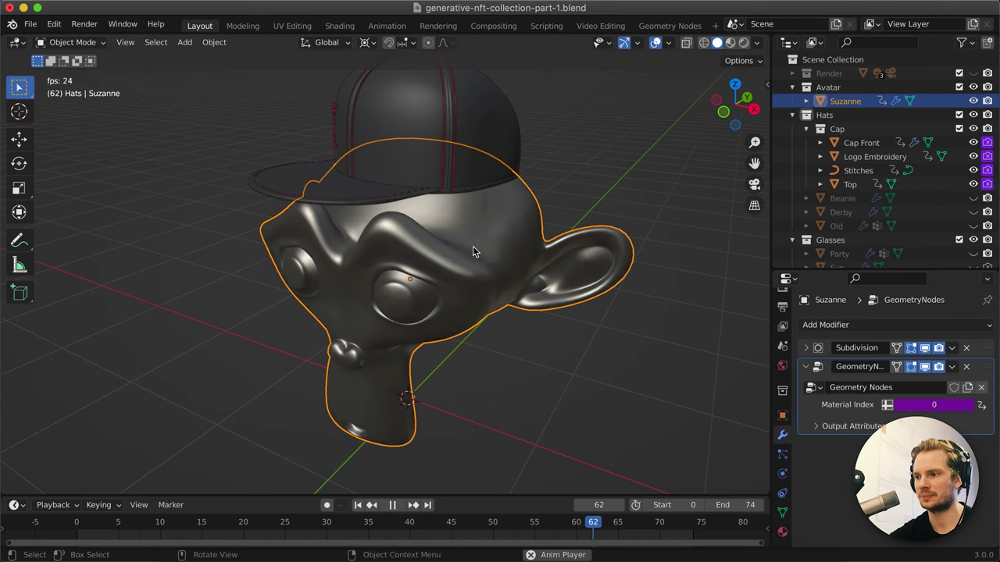
pyautogui.press('Escape')
pyautogui.press('Down')
pyautogui.press('Down')
pyautogui.press('Down')
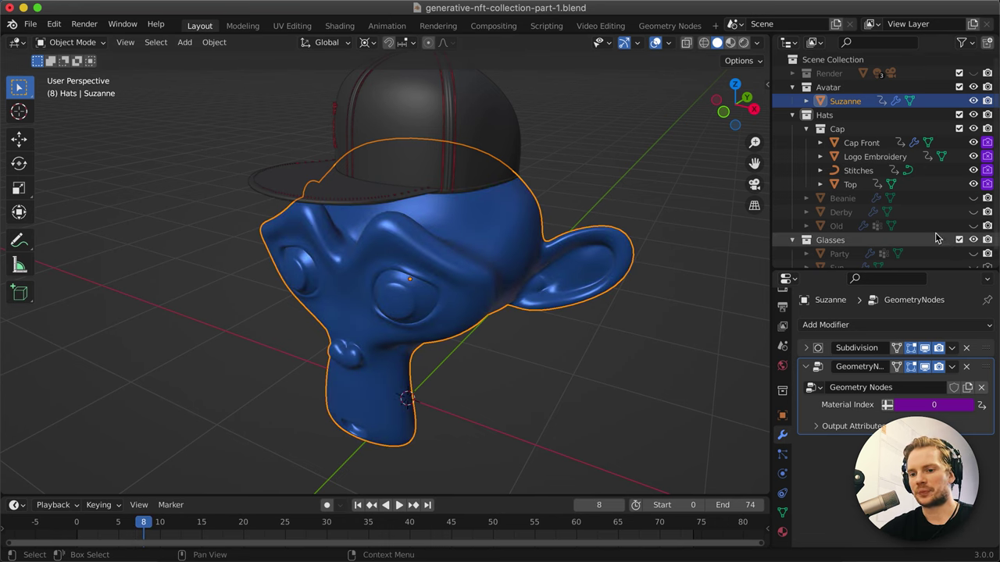
# Select the cap's Top object and toggle its viewport visibility, leaving it hidden.
pyautogui.hscroll(5, 460, 331)
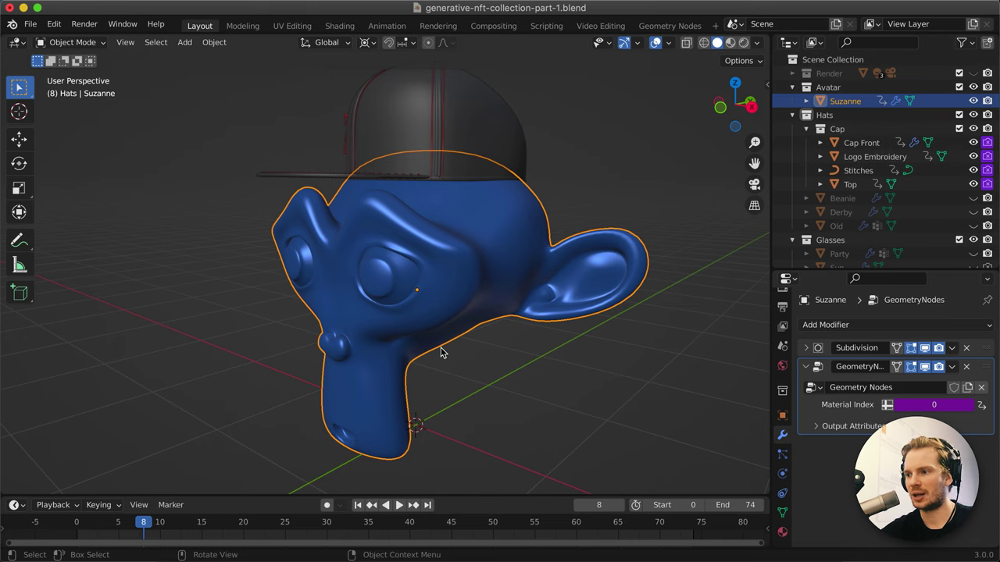
pyautogui.hscroll(4, 440, 353)
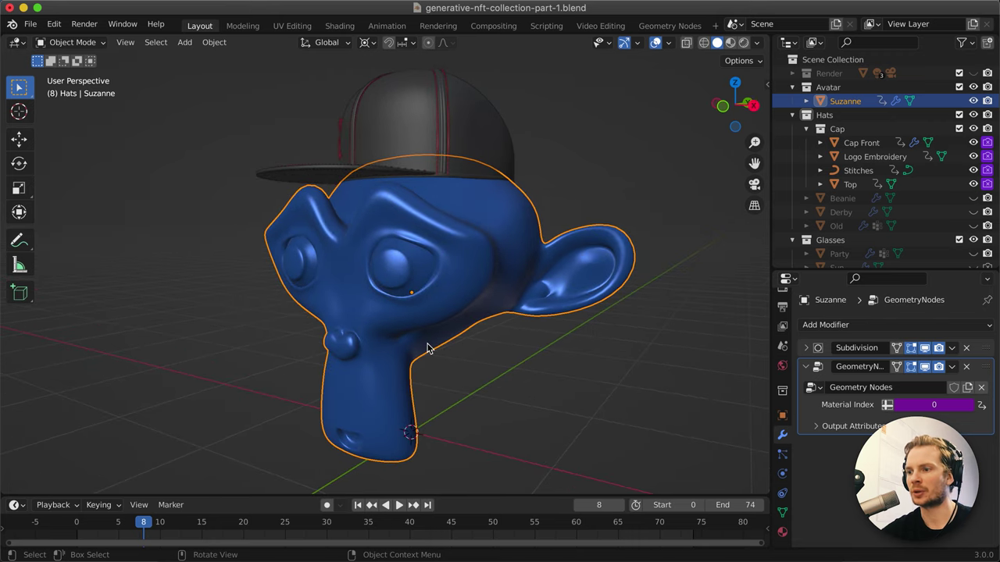
pyautogui.scroll(-3, 427, 348)
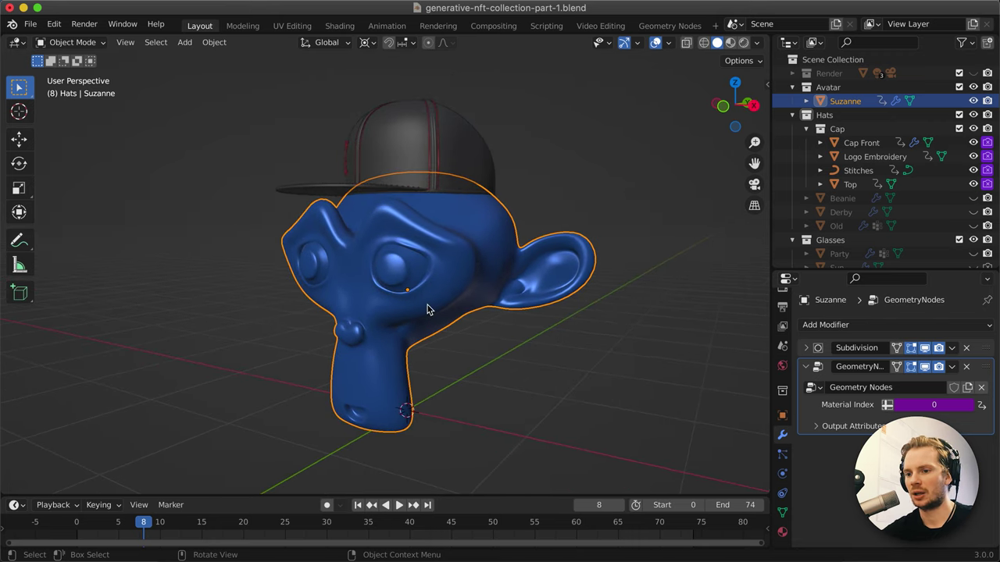
pyautogui.keyDown('shift'); pyautogui.scroll(3, 427, 310); pyautogui.keyUp('shift')
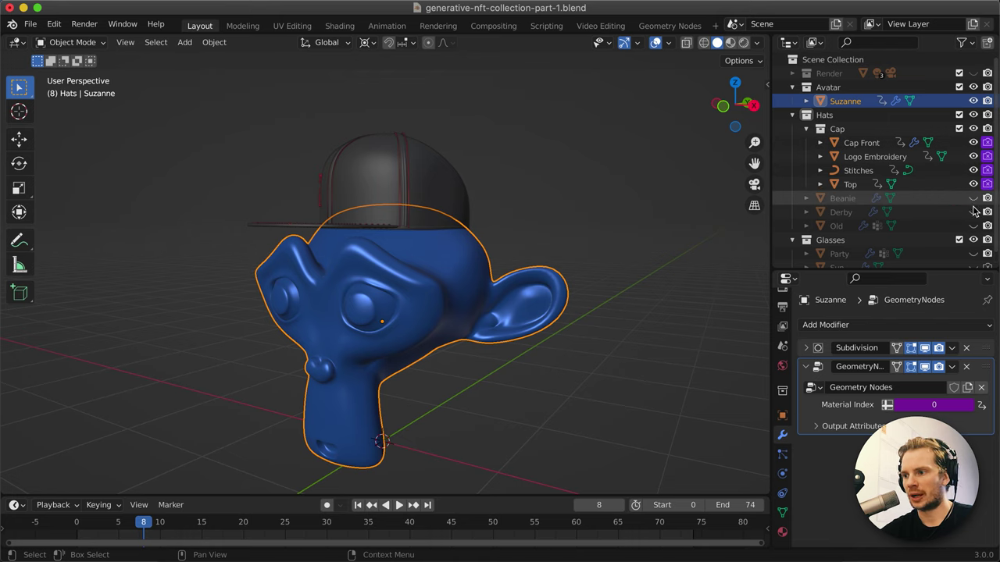
pyautogui.click(419, 182)
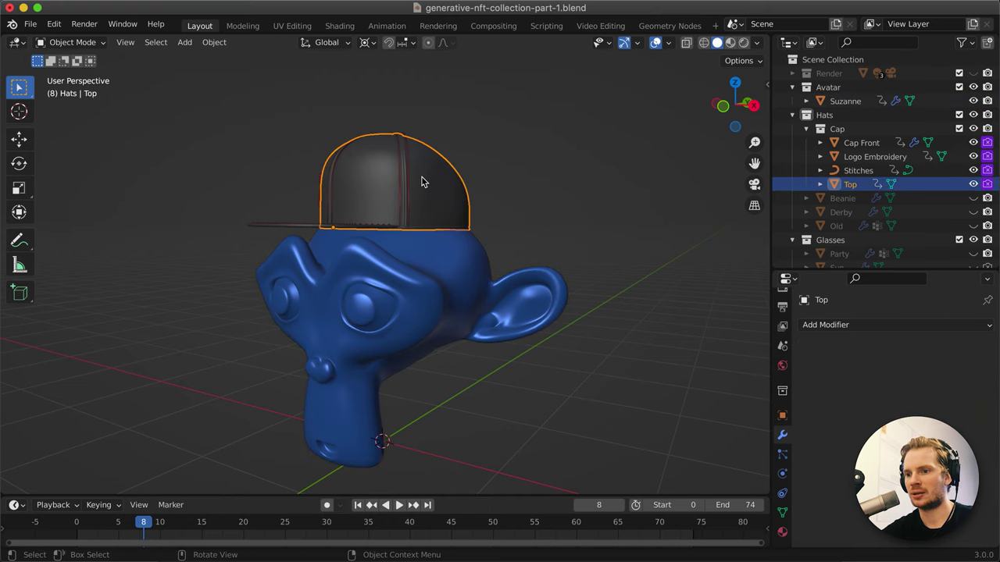
pyautogui.click(975, 184)
pyautogui.click(974, 184)
pyautogui.click(974, 183)
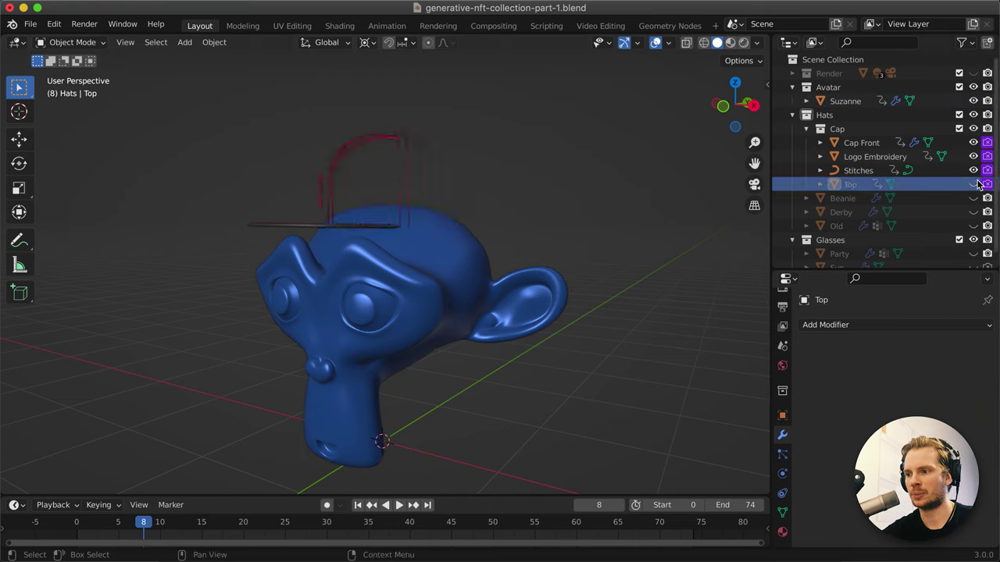
# Show the cap's Top object in the viewport again and enable the Disable in Viewports restriction toggle in the outliner.
pyautogui.click(974, 184)
pyautogui.click(974, 183)
pyautogui.click(974, 184)
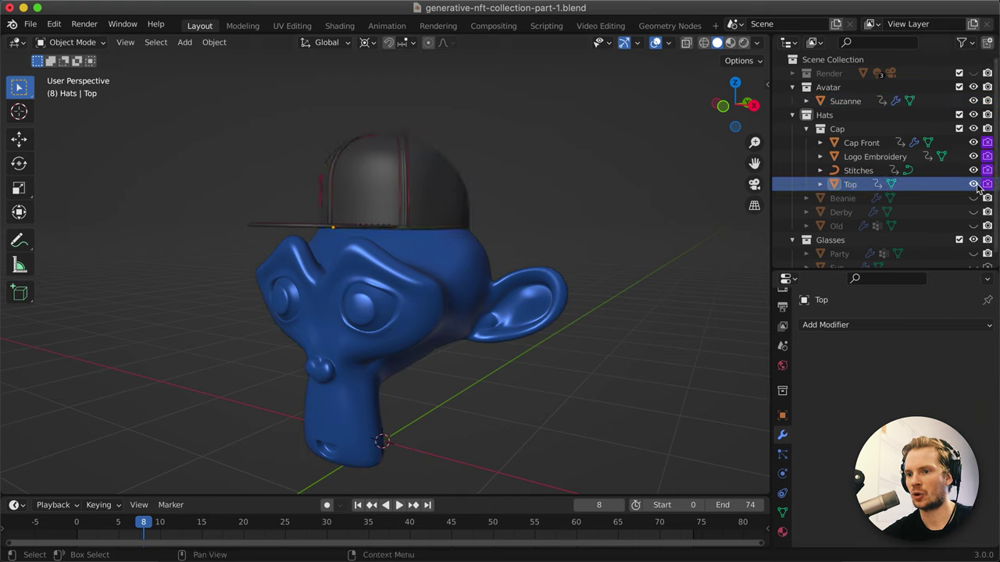
pyautogui.rightClick(974, 184)
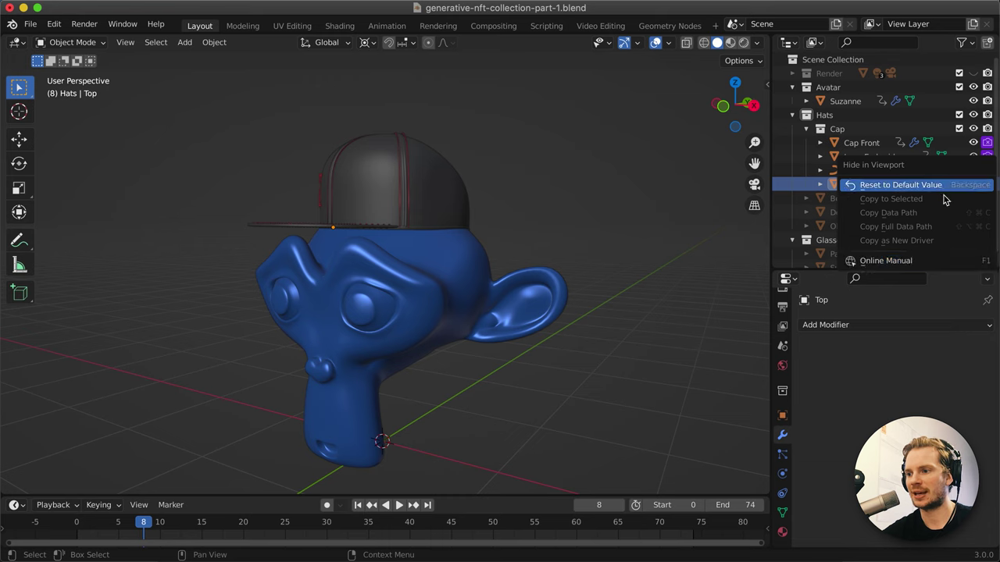
pyautogui.click(882, 186)
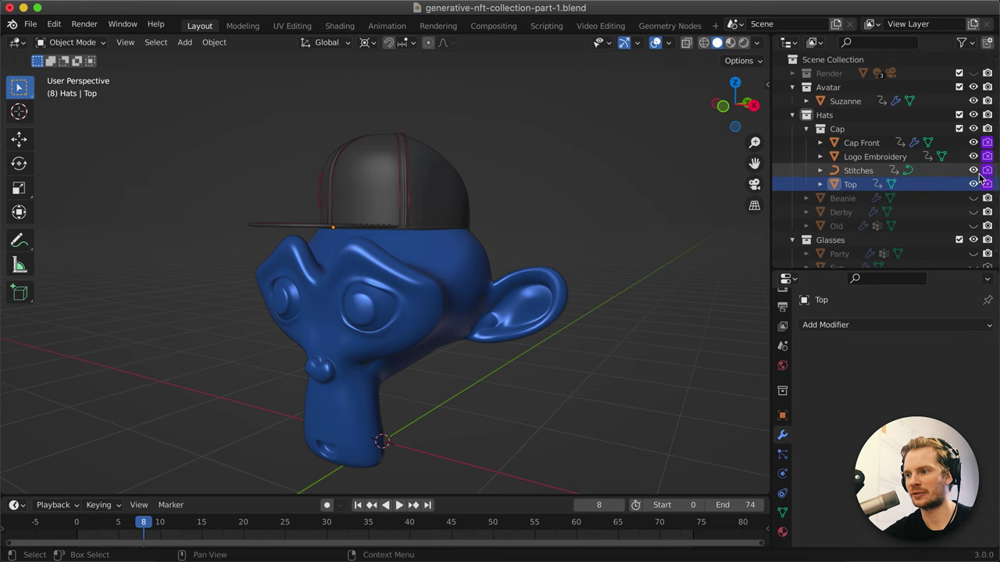
pyautogui.click(974, 43)
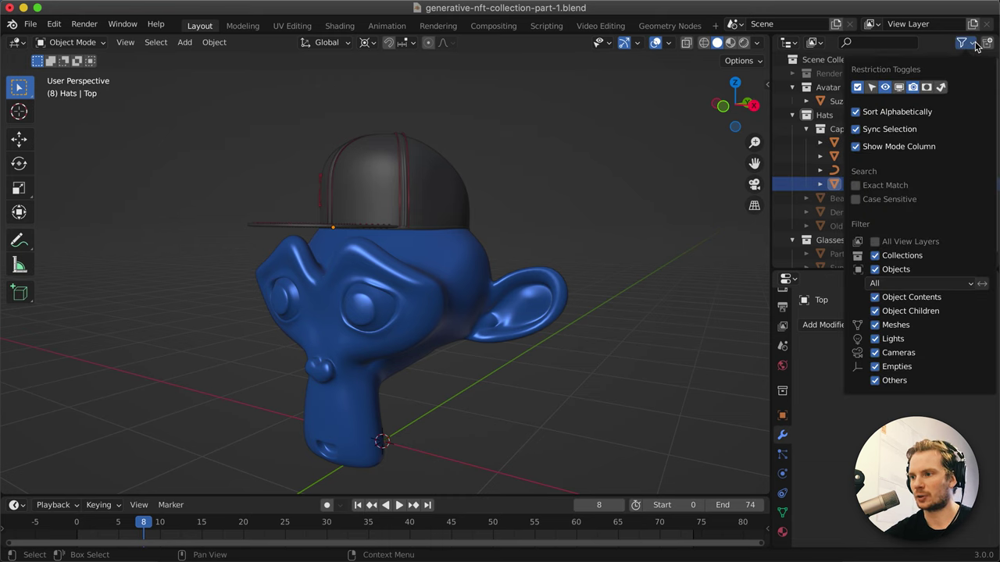
pyautogui.click(900, 92)
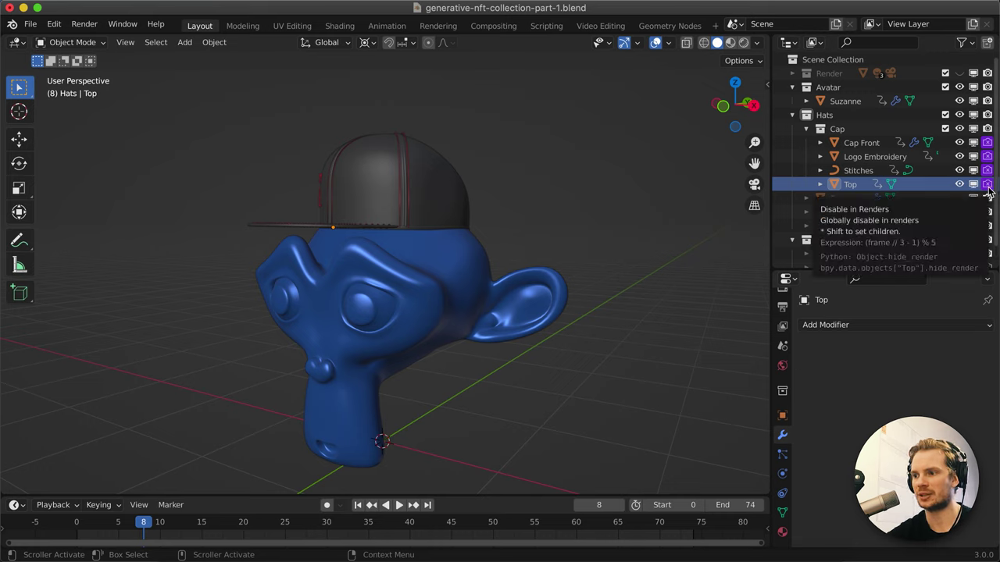
# Switch Top's Disable in Viewports and Hide in Viewport toggles on and off to compare their effects.
pyautogui.click(973, 184)
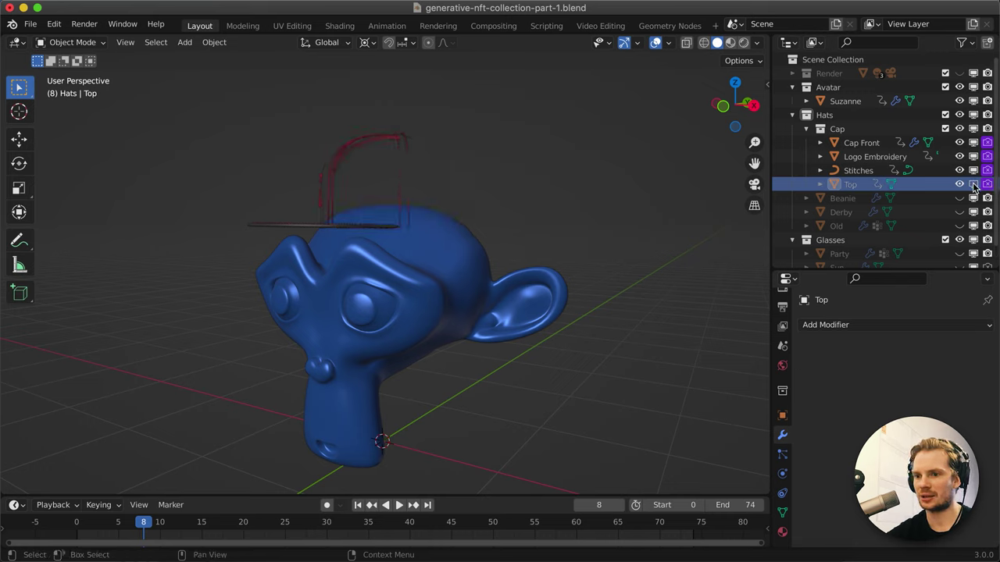
pyautogui.click(973, 184)
pyautogui.click(973, 185)
pyautogui.click(973, 186)
pyautogui.click(959, 185)
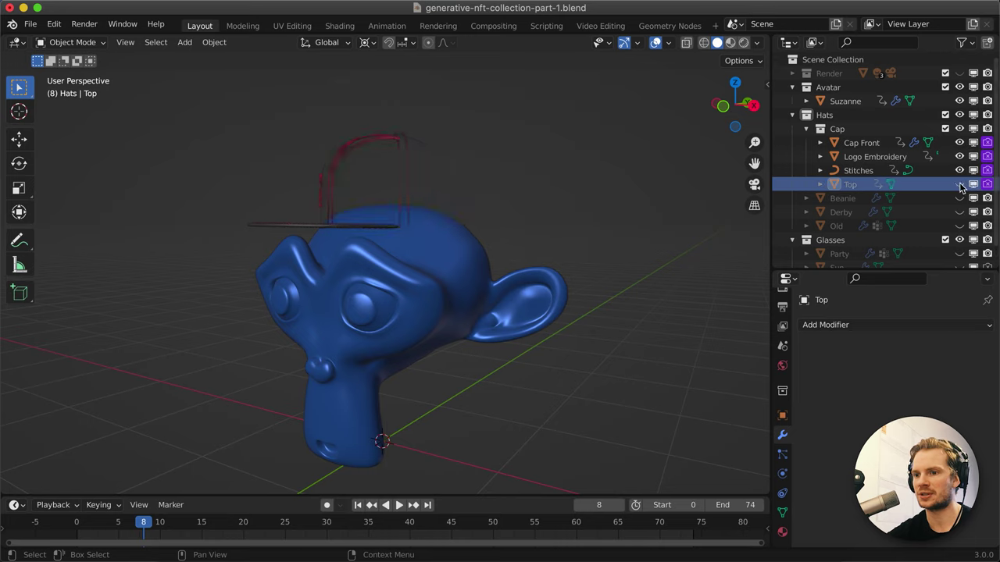
pyautogui.click(960, 184)
pyautogui.click(960, 185)
pyautogui.click(961, 186)
pyautogui.click(961, 186)
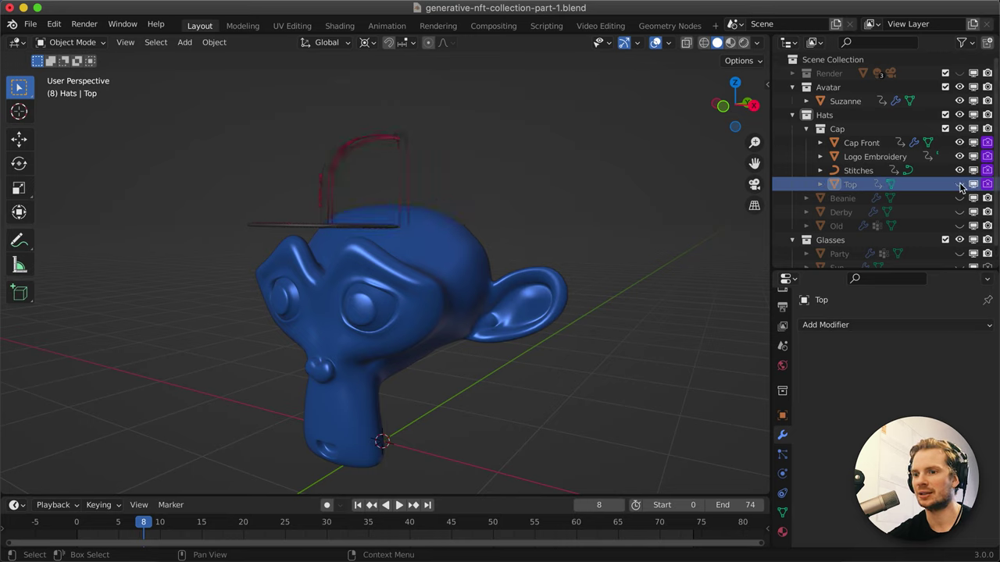
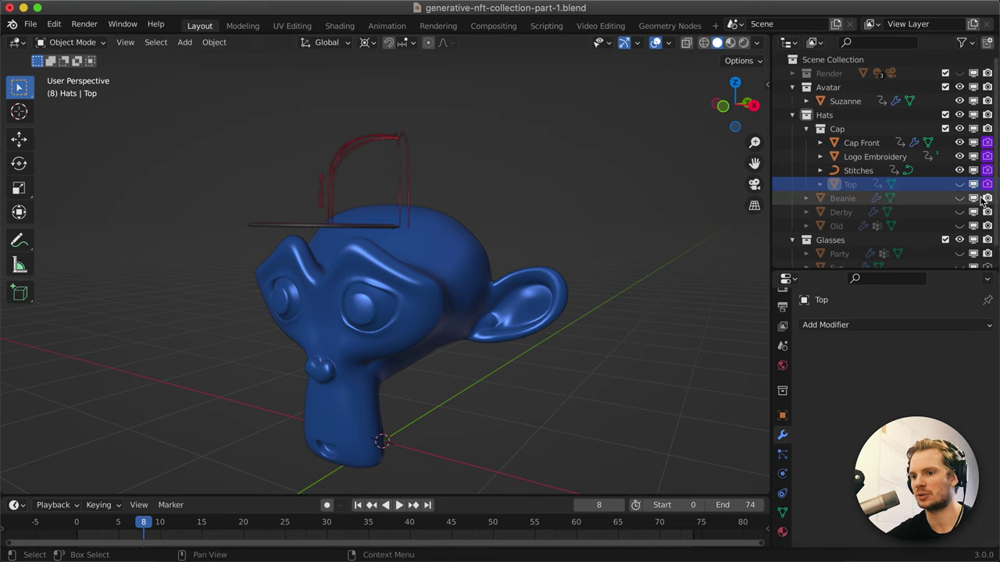
# Unhide Top, Beanie, Derby and Old, and disable Beanie, Derby and Old in viewports.
pyautogui.click(960, 186)
pyautogui.click(959, 198)
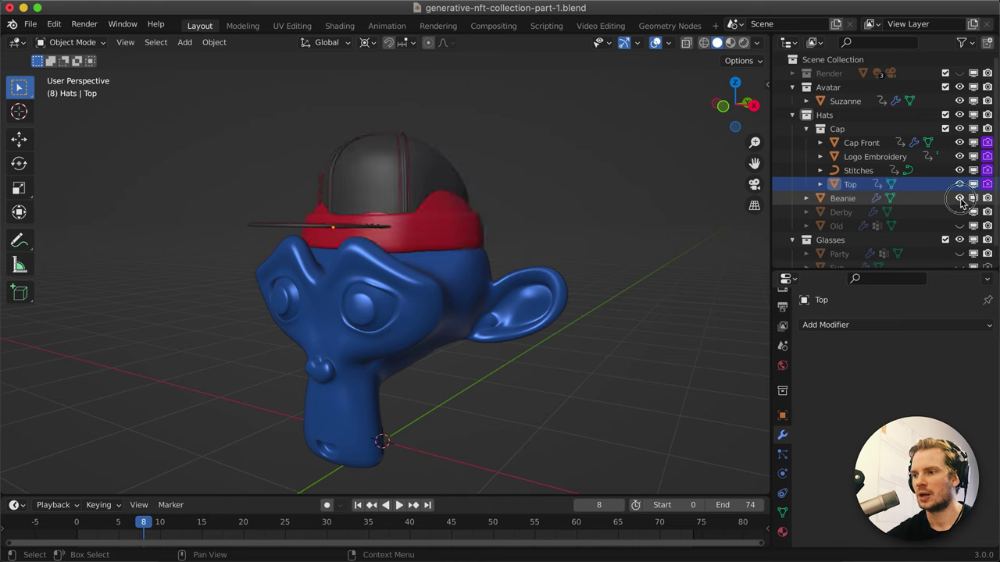
pyautogui.click(960, 212)
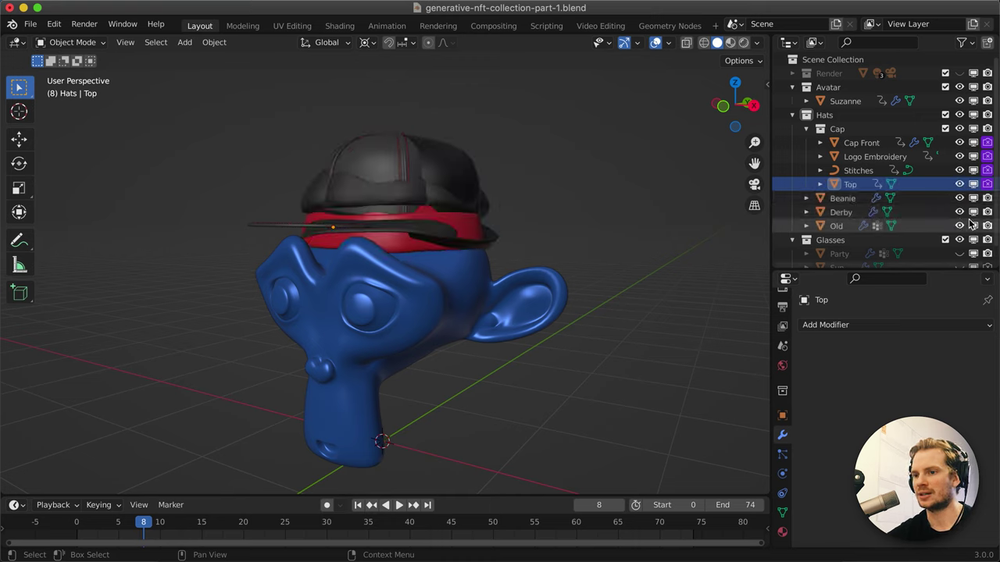
pyautogui.click(973, 212)
pyautogui.click(973, 198)
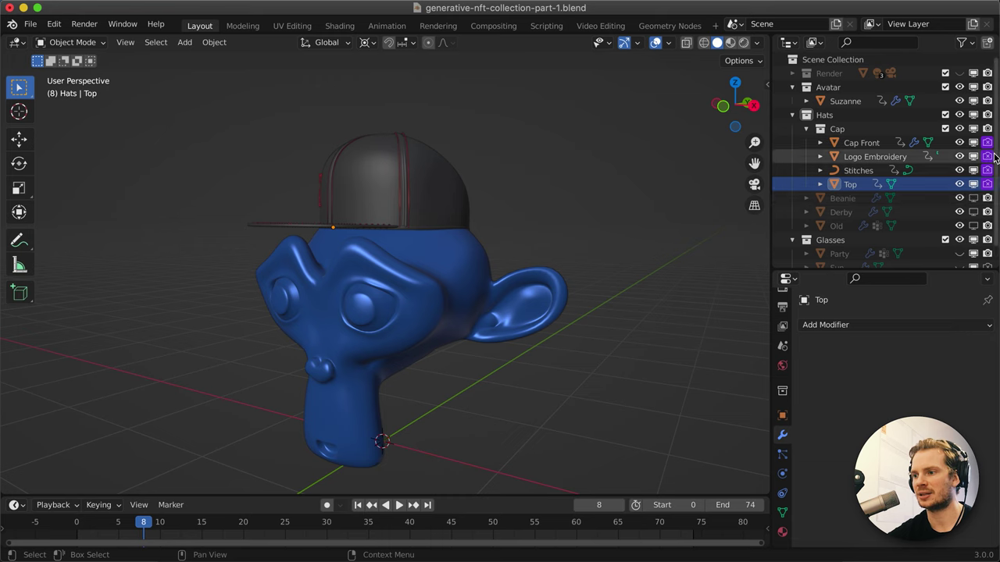
pyautogui.rightClick(973, 187)
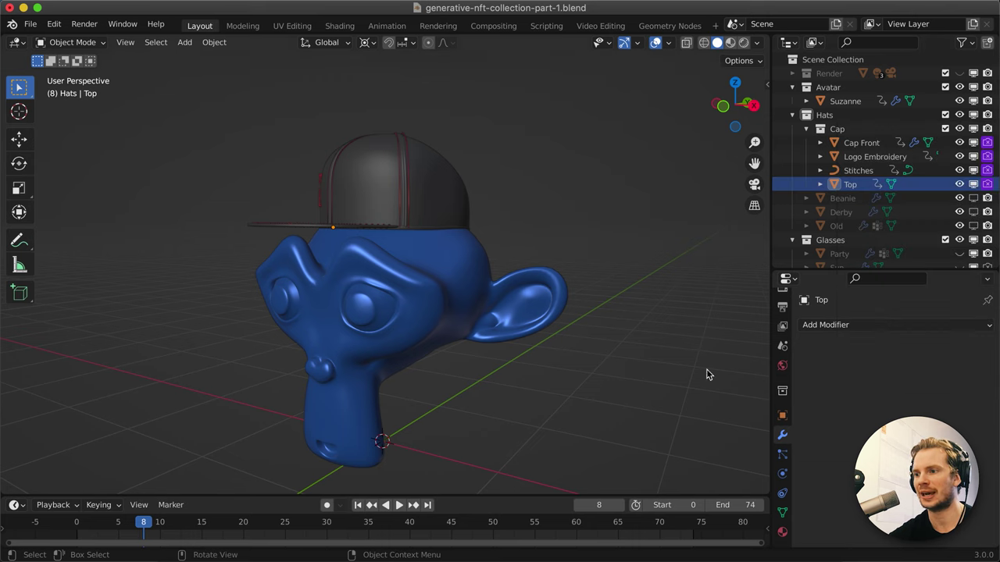
# Copy Cap Front's Disable in Renders driver to Disable in Viewports on Cap Front, Logo Embroidery, Stitches and Top.
pyautogui.rightClick(985, 148)
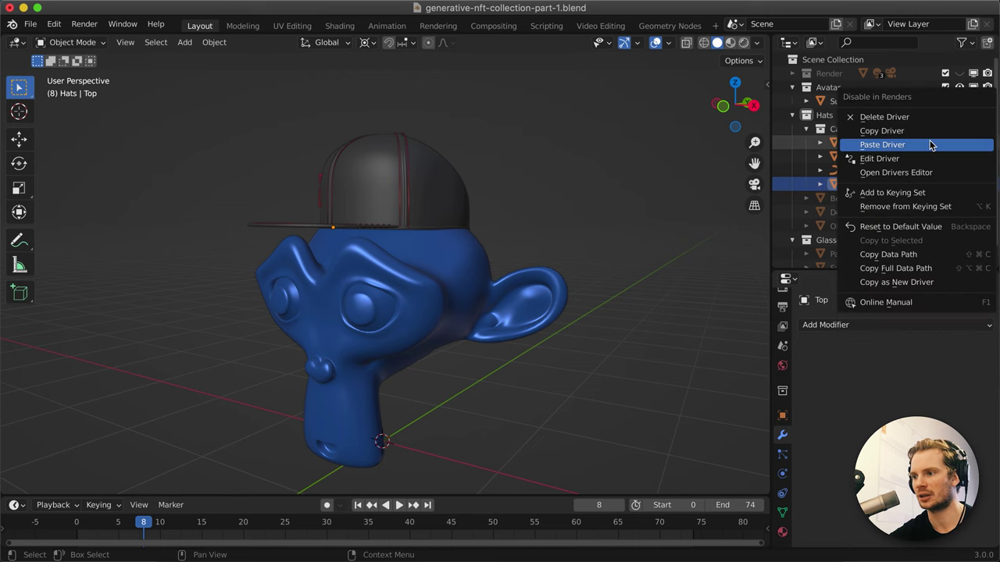
pyautogui.click(923, 133)
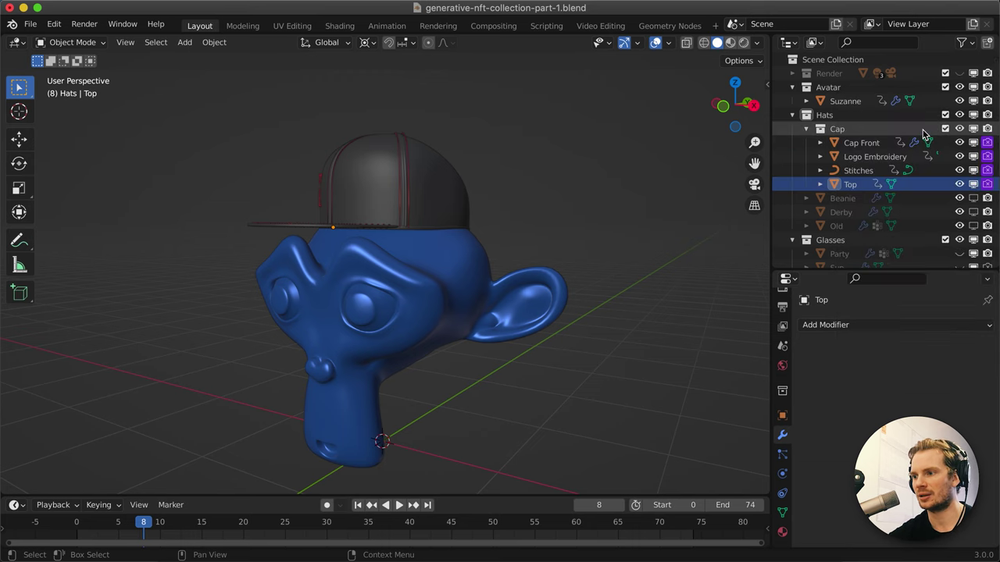
pyautogui.rightClick(974, 146)
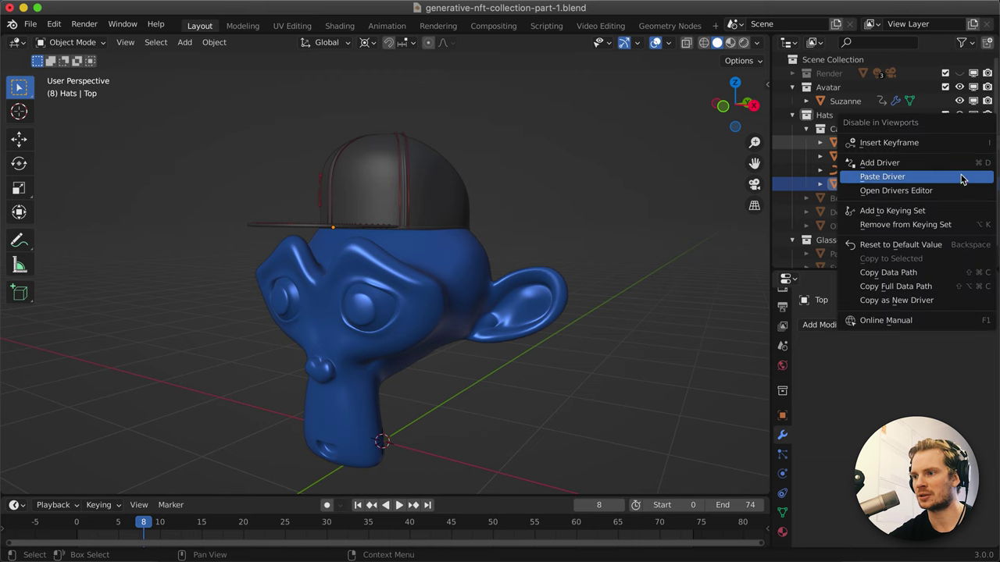
pyautogui.click(961, 179)
pyautogui.rightClick(974, 157)
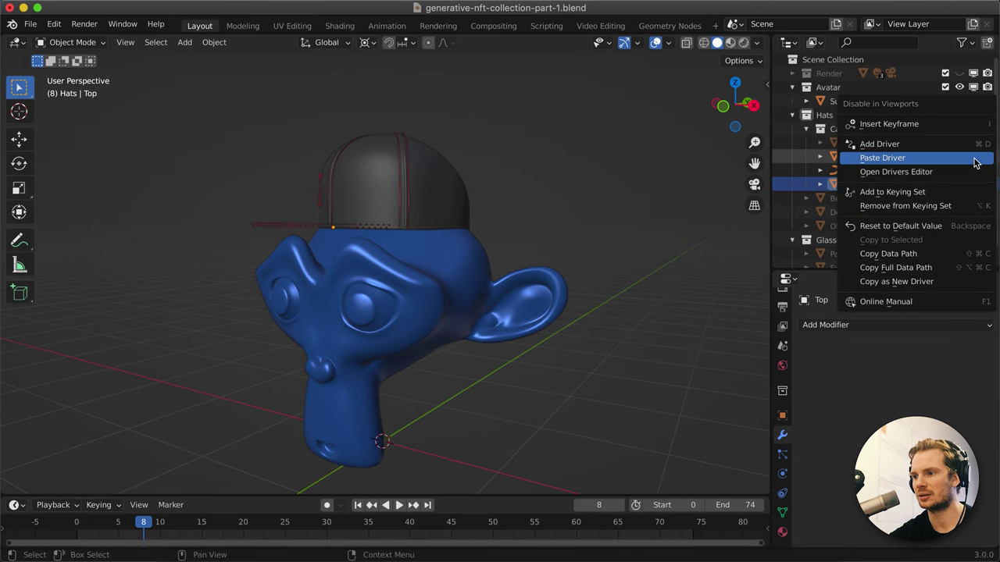
pyautogui.click(974, 159)
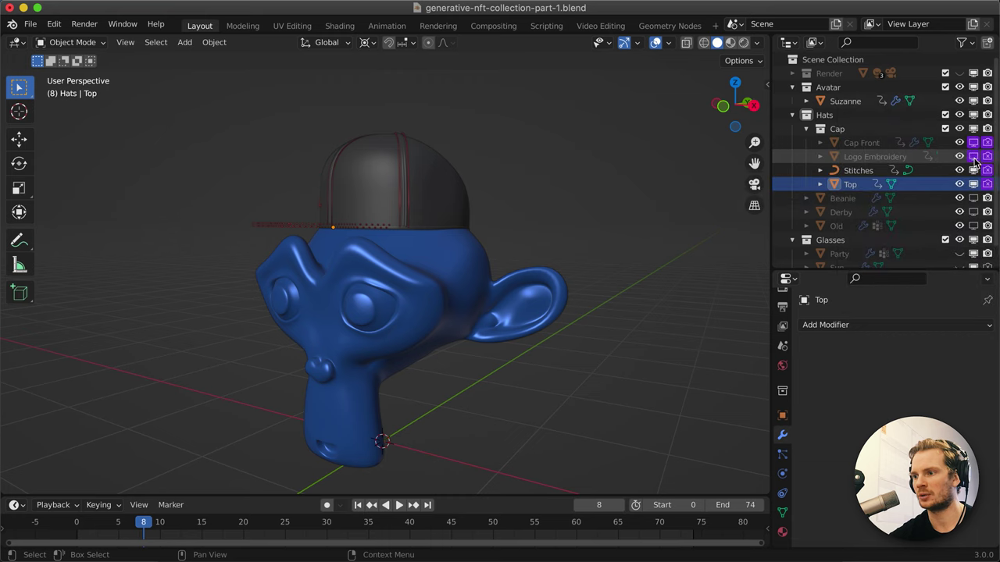
pyautogui.rightClick(974, 171)
pyautogui.click(974, 169)
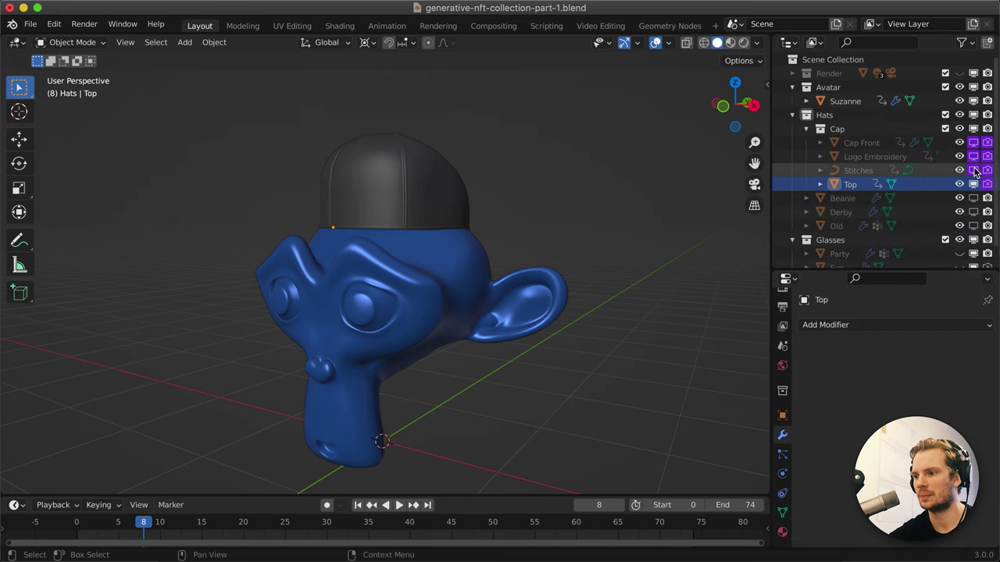
pyautogui.rightClick(973, 184)
pyautogui.click(973, 185)
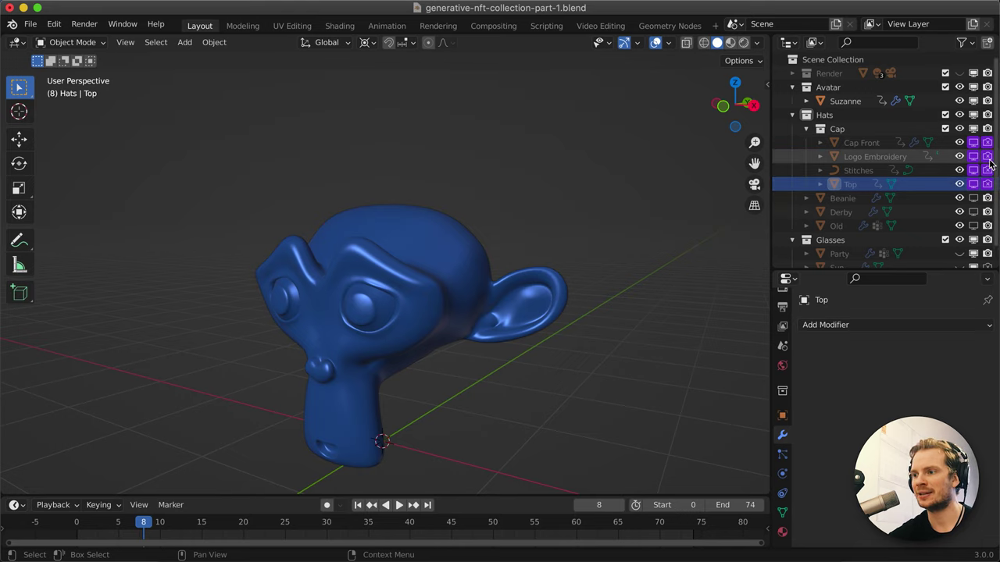
# Play and scrub through the first 14 frames to check how the cap's viewport visibility follows its render visibility.
pyautogui.press('space')
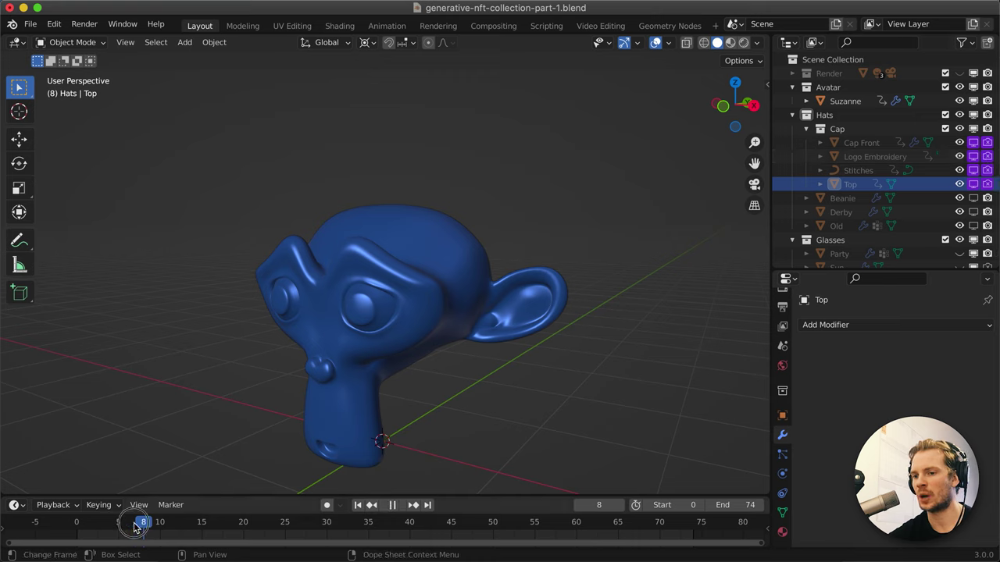
pyautogui.press('Escape')
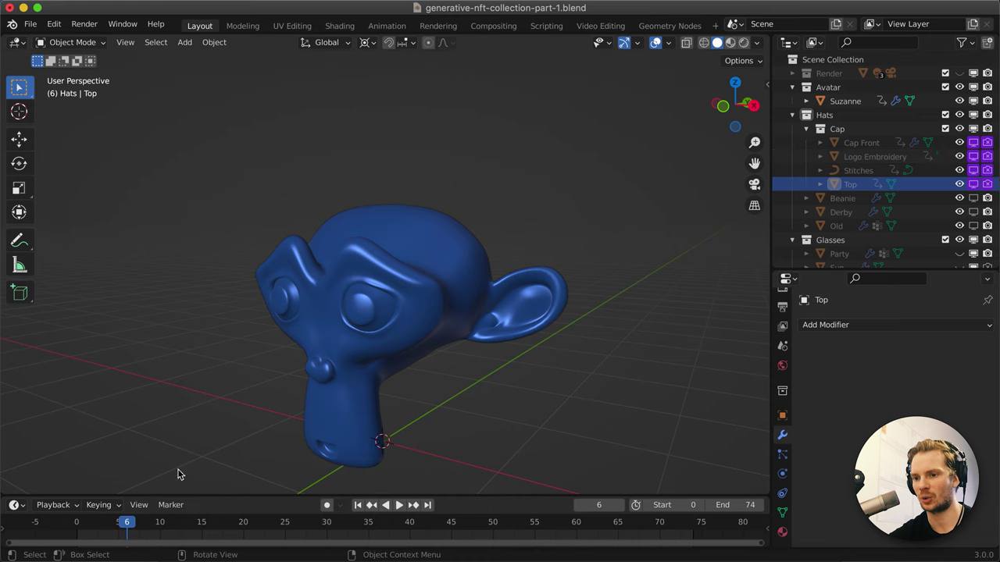
pyautogui.press('space')
pyautogui.click(95, 530)
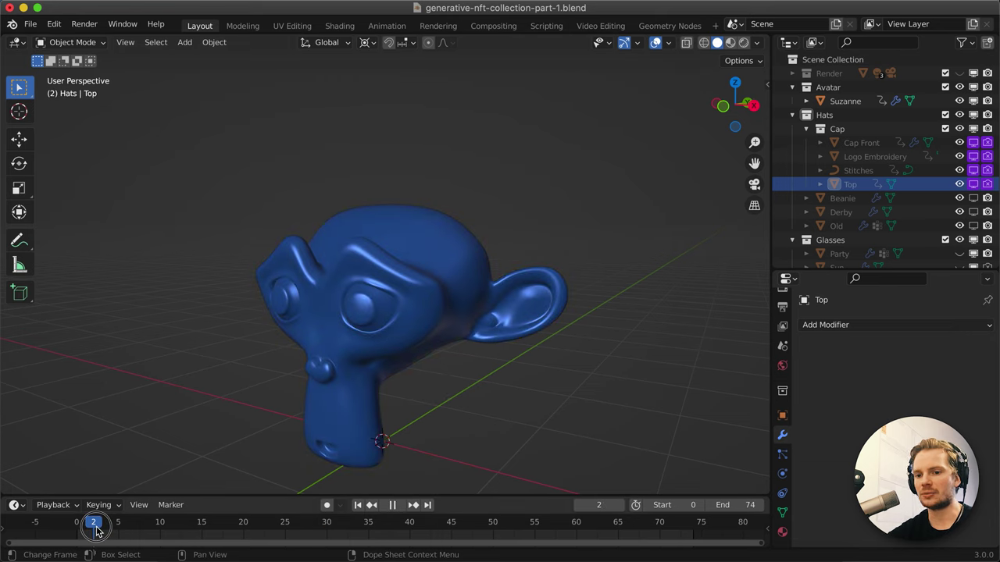
pyautogui.moveTo(95, 529); pyautogui.dragTo(134, 530)
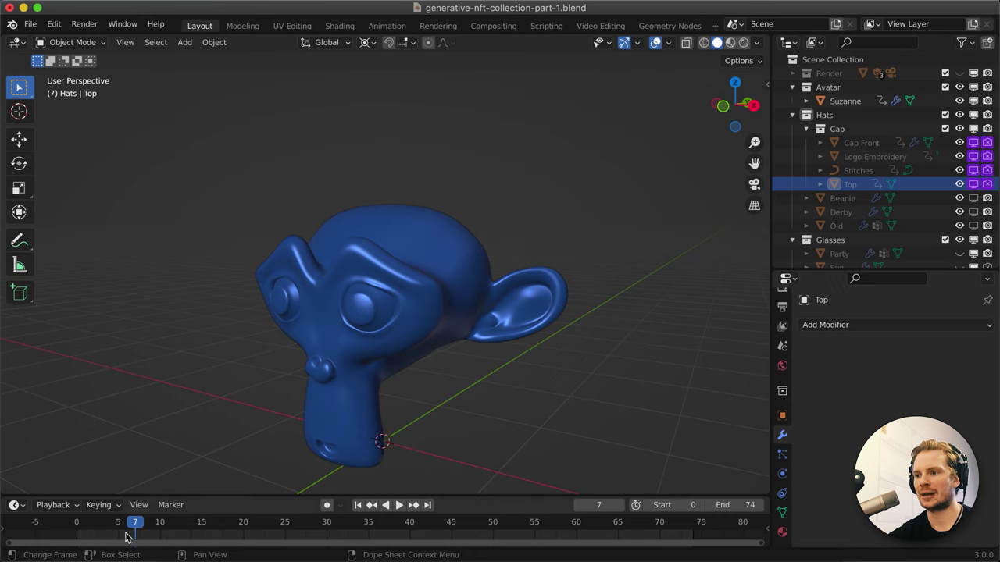
pyautogui.press('space')
pyautogui.moveTo(125, 531); pyautogui.dragTo(195, 525)
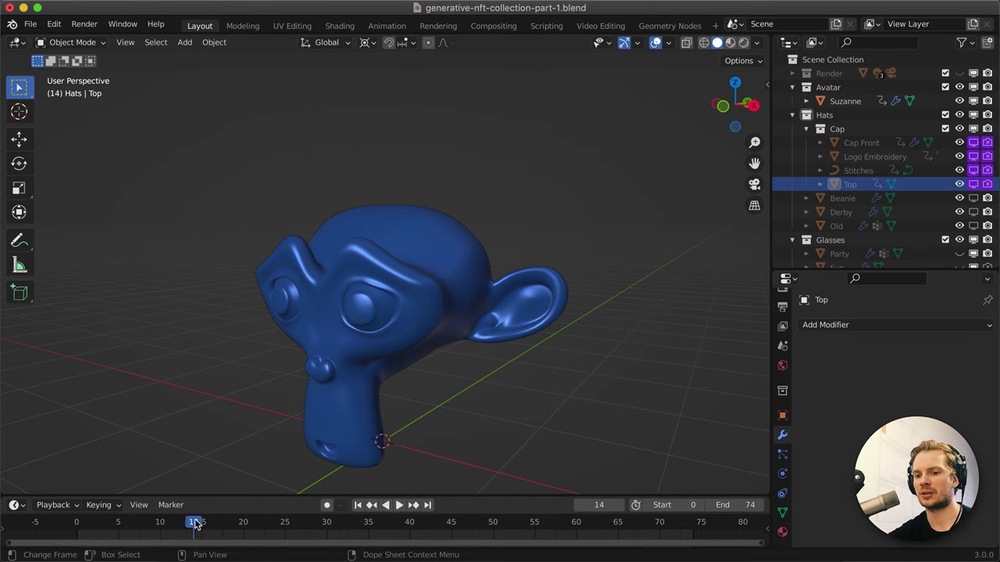
# Copy Cap Front's Disable in Renders driver to Beanie's Disable in Renders setting.
pyautogui.rightClick(988, 143)
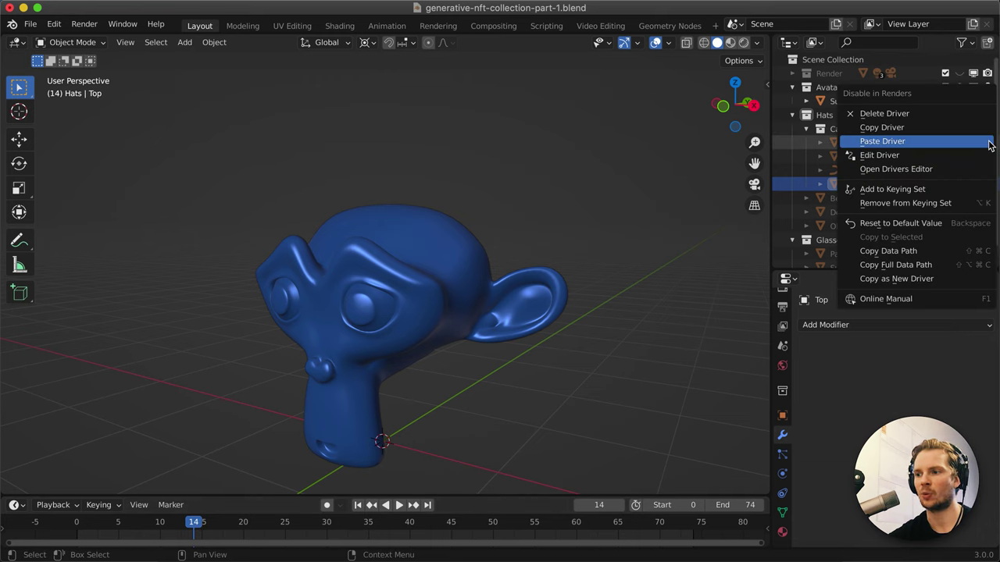
pyautogui.click(915, 127)
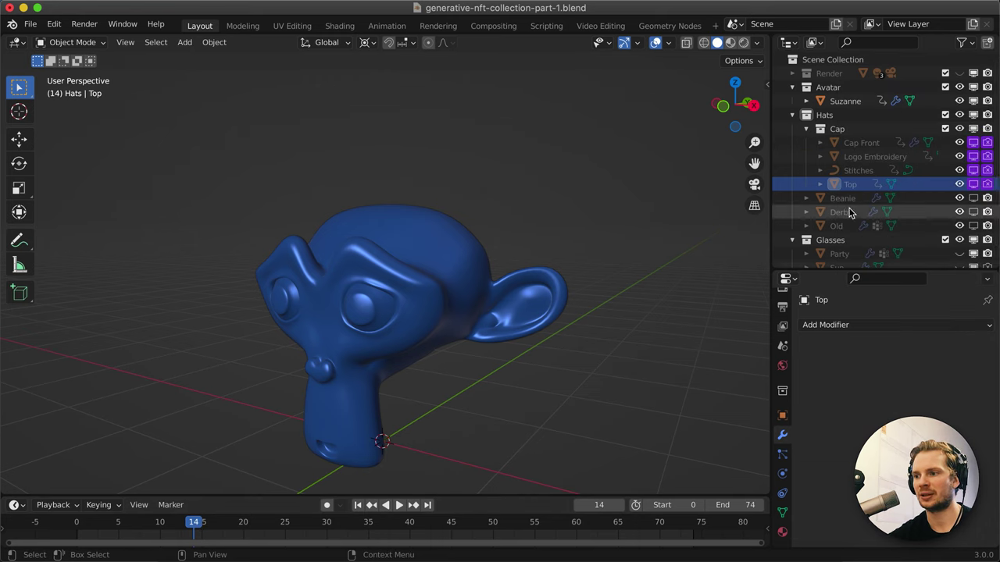
pyautogui.hotkey('ctrl', 'v')
pyautogui.rightClick(988, 201)
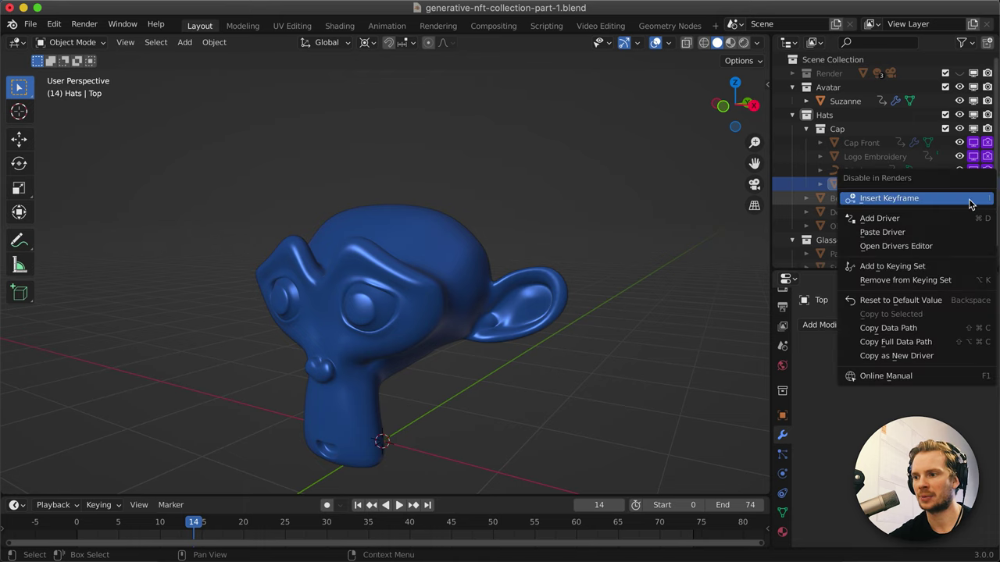
pyautogui.click(938, 232)
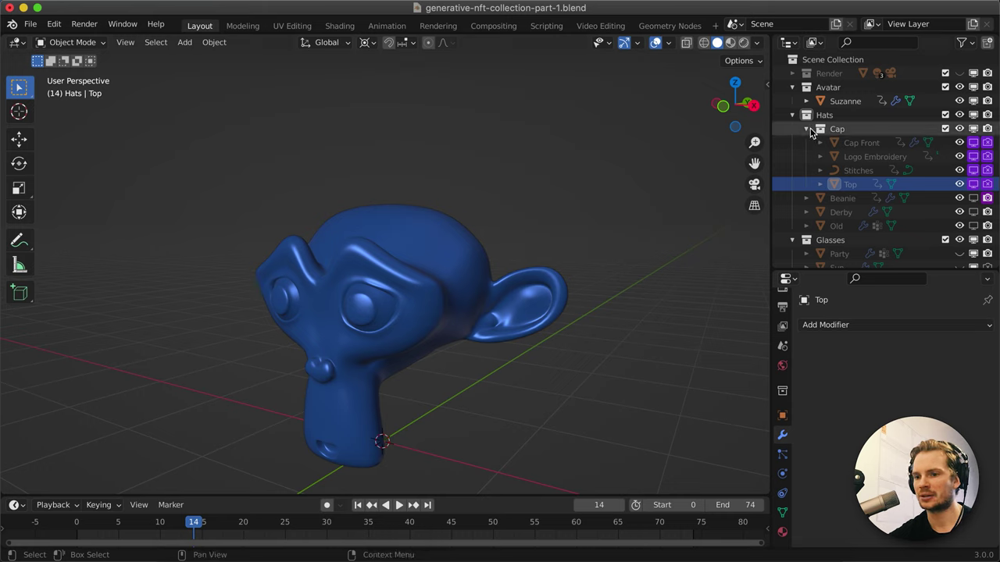
# Step back and forth through the first frames to compare when the cap and Beanie switch visibility, ending at frame 0.
pyautogui.press('Left')
pyautogui.press('Left')
pyautogui.press('Left')
pyautogui.press('Left')
pyautogui.press('Left')
pyautogui.press('Left')
pyautogui.press('Left')
pyautogui.press('Left')
pyautogui.press('Left')
pyautogui.press('Left')
pyautogui.press('Left')
pyautogui.press('Left')
pyautogui.press('Left')
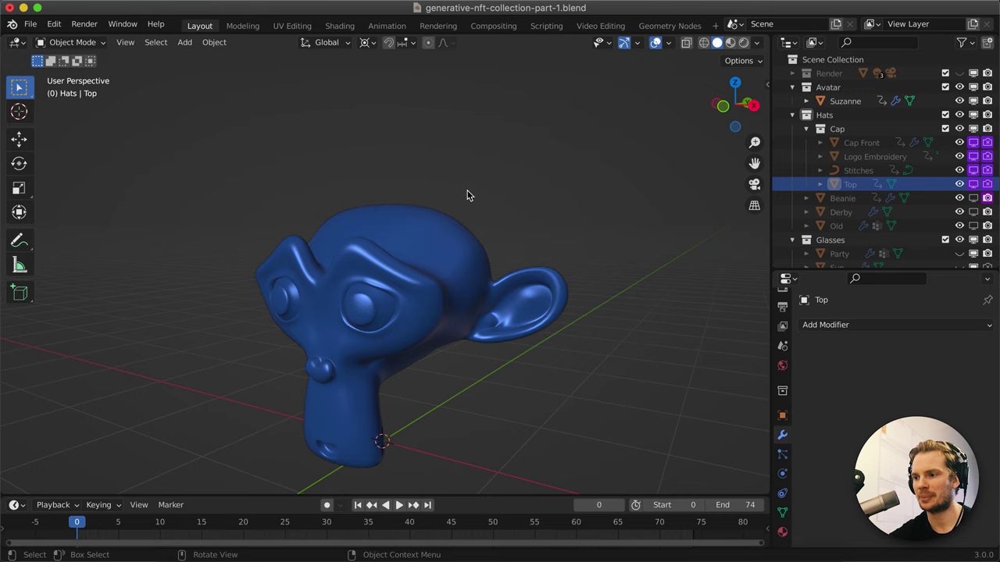
pyautogui.press('Right')
pyautogui.press('Right')
pyautogui.press('Right')
pyautogui.press('Right')
pyautogui.press('Right')
pyautogui.press('Right')
pyautogui.press('Right')
pyautogui.press('Left')
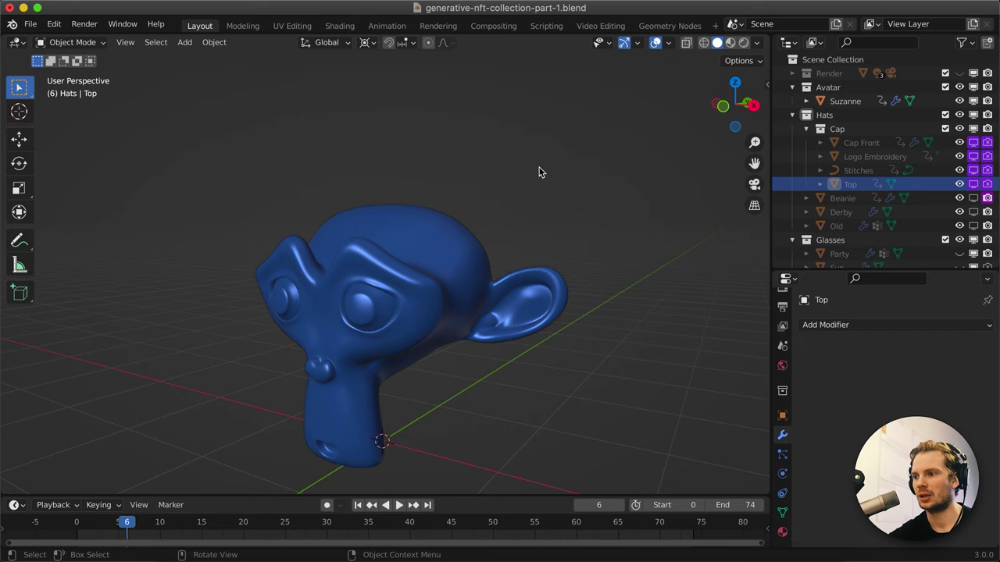
pyautogui.press('Left')
pyautogui.press('Left')
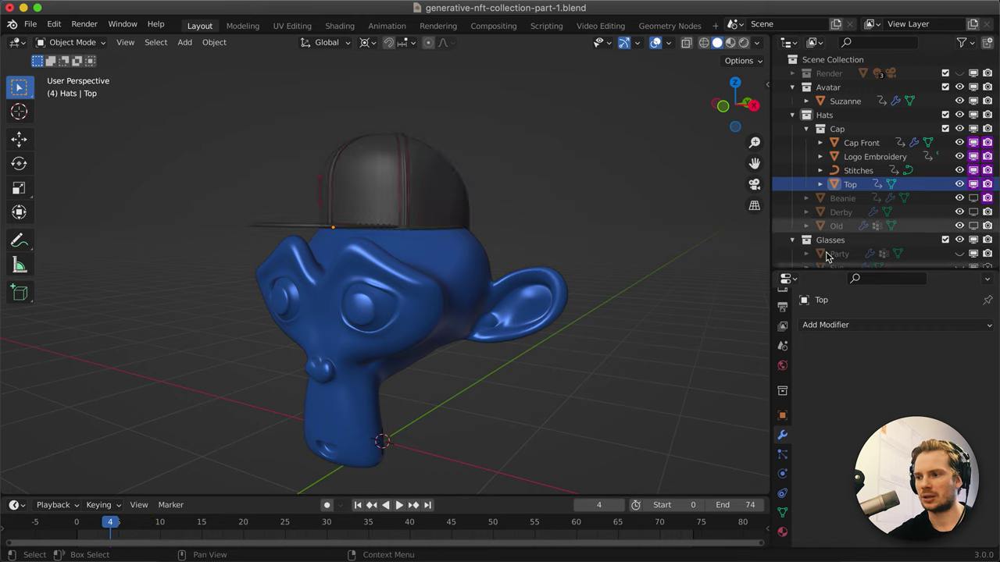
pyautogui.press('Right')
pyautogui.press('Right')
pyautogui.press('Right')
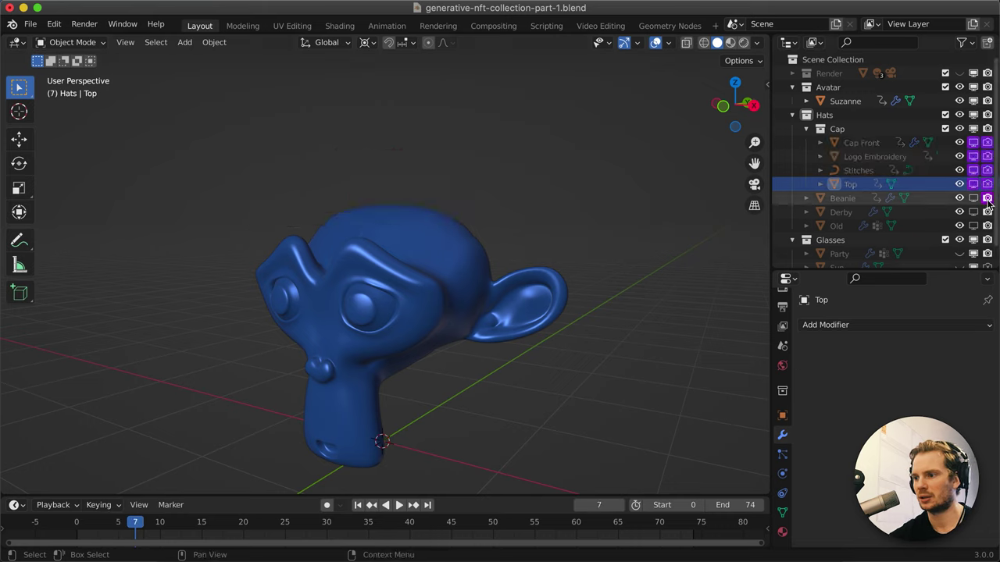
pyautogui.press('Right')
pyautogui.press('Right')
pyautogui.press('Left')
pyautogui.press('Left')
pyautogui.hotkey('shift', 'Left')
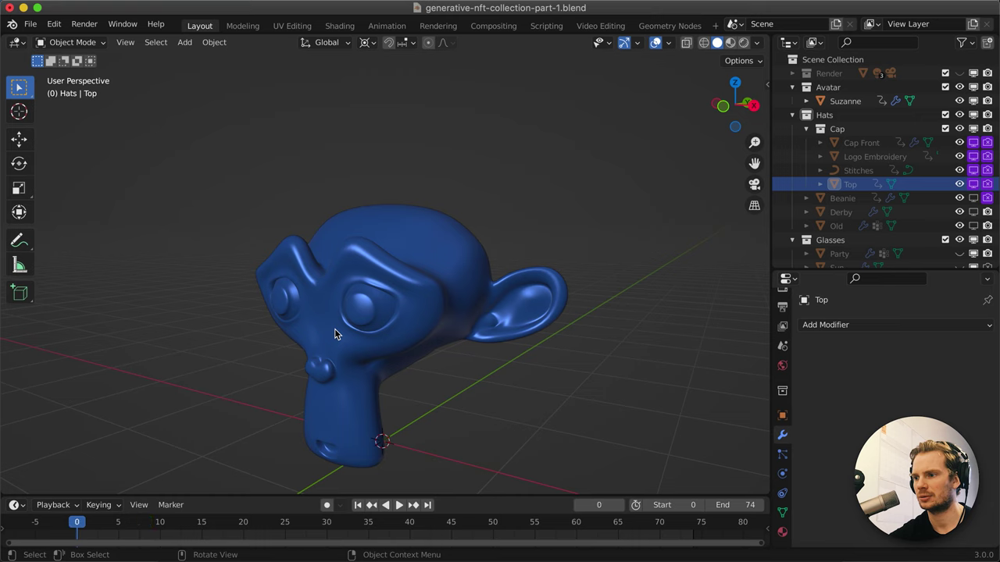
# Delete Beanie's Disable in Renders driver and replace it with a copy of Top's Disable in Renders driver.
pyautogui.rightClick(988, 201)
pyautogui.click(984, 196)
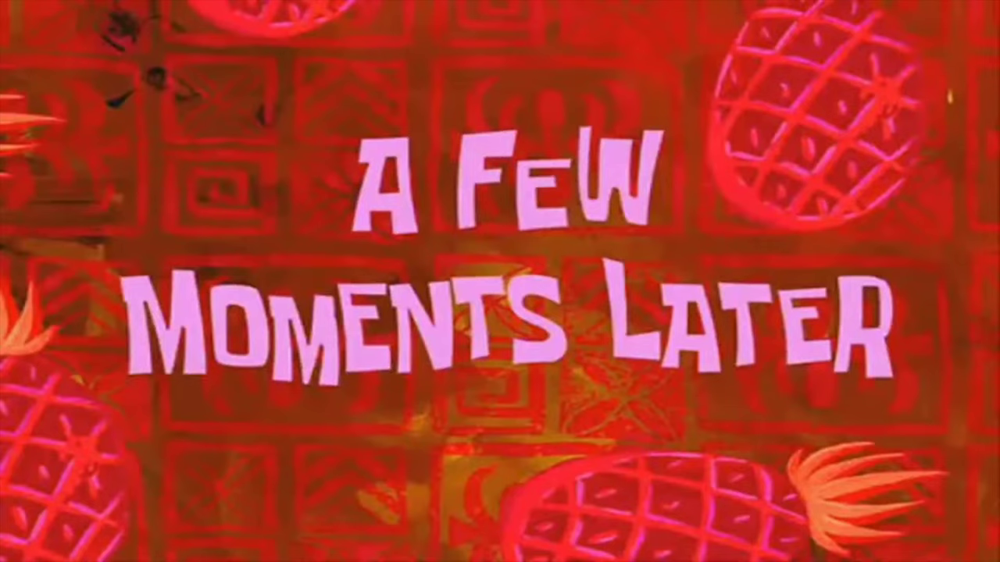
pyautogui.rightClick(988, 184)
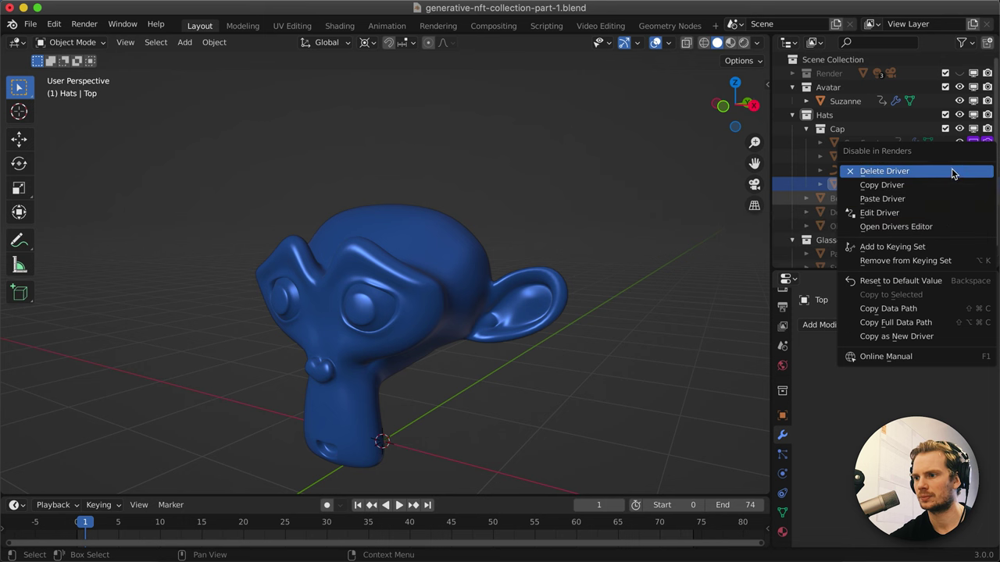
pyautogui.click(956, 170)
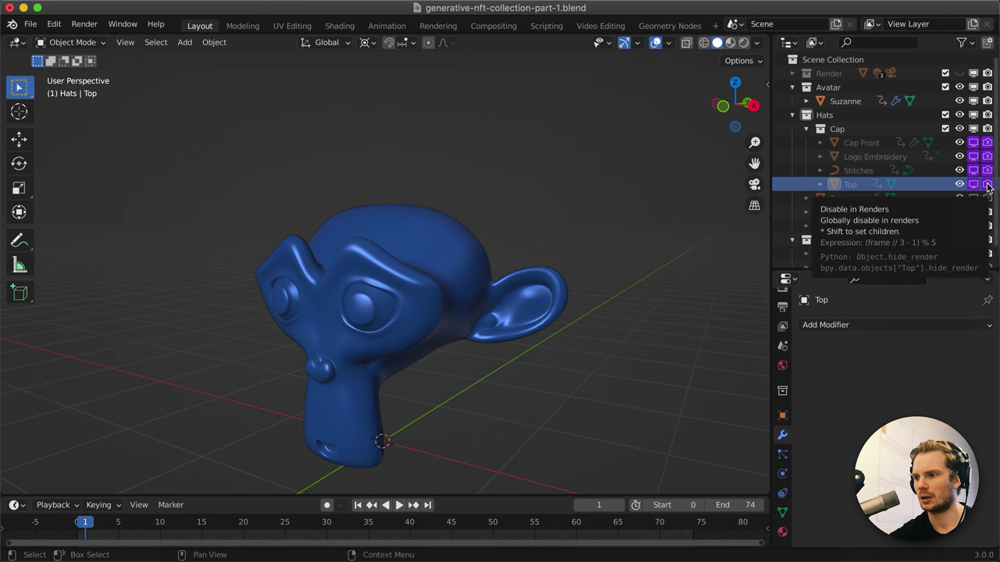
pyautogui.rightClick(987, 185)
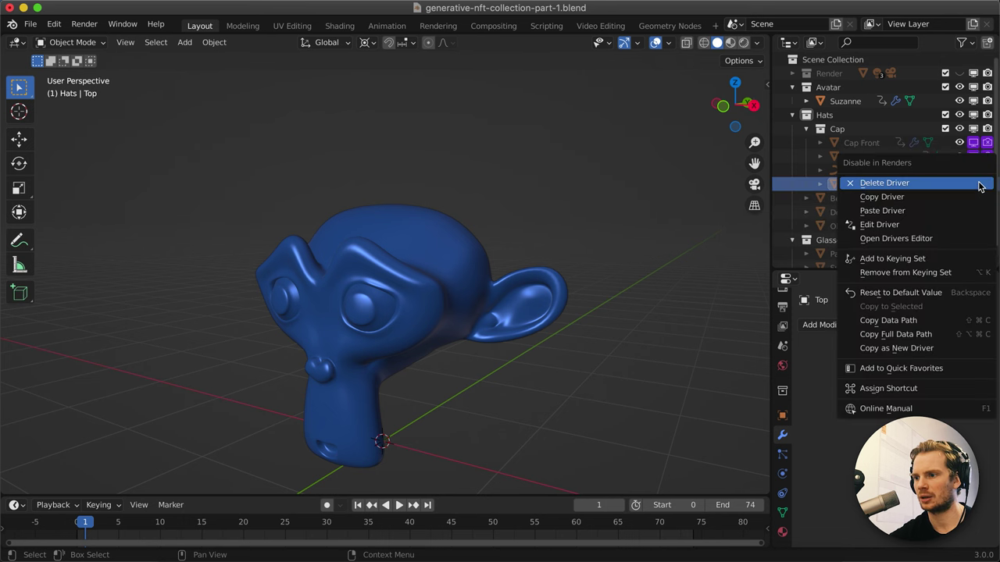
pyautogui.click(974, 186)
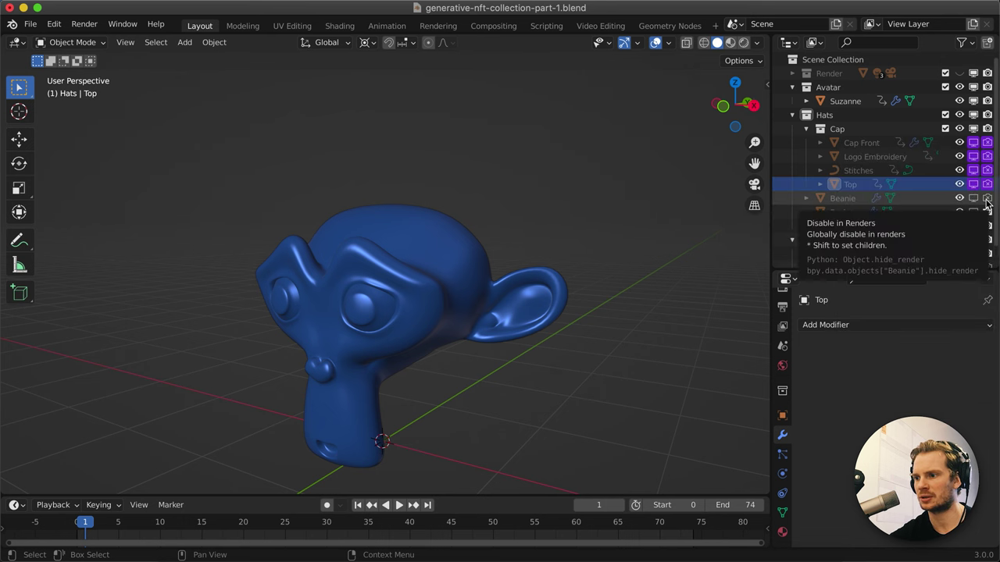
pyautogui.rightClick(986, 201)
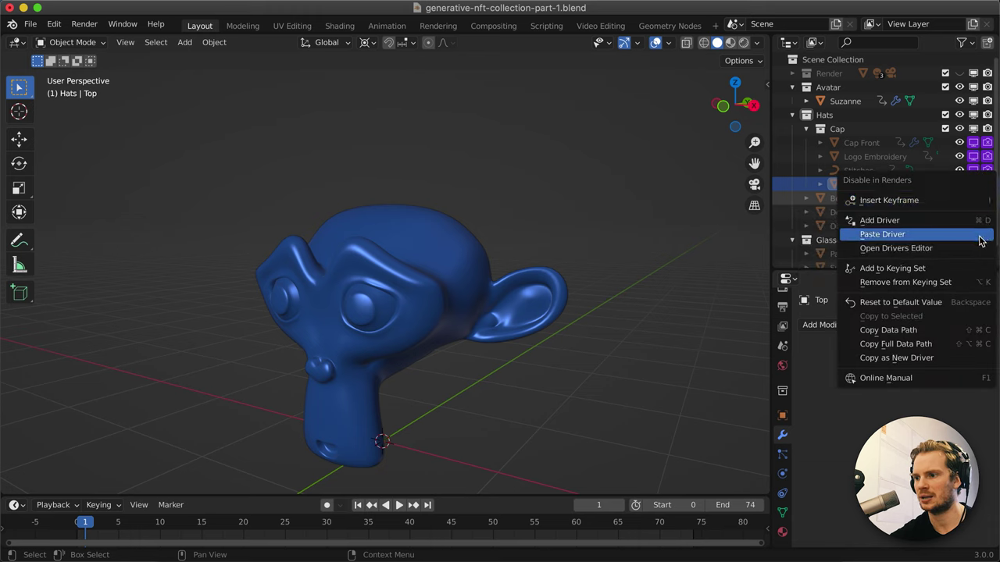
pyautogui.click(981, 234)
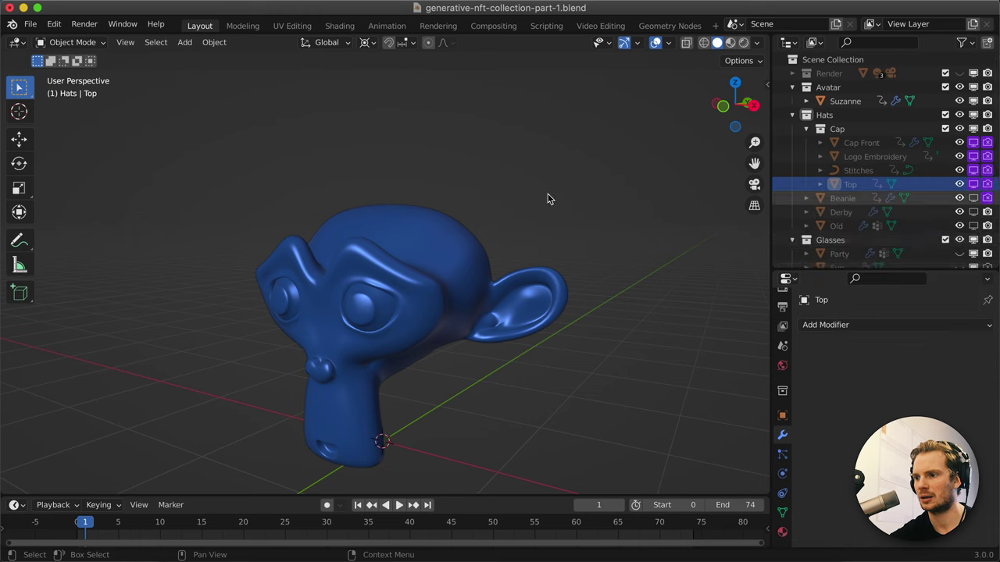
pyautogui.press('space')
pyautogui.press('Escape')
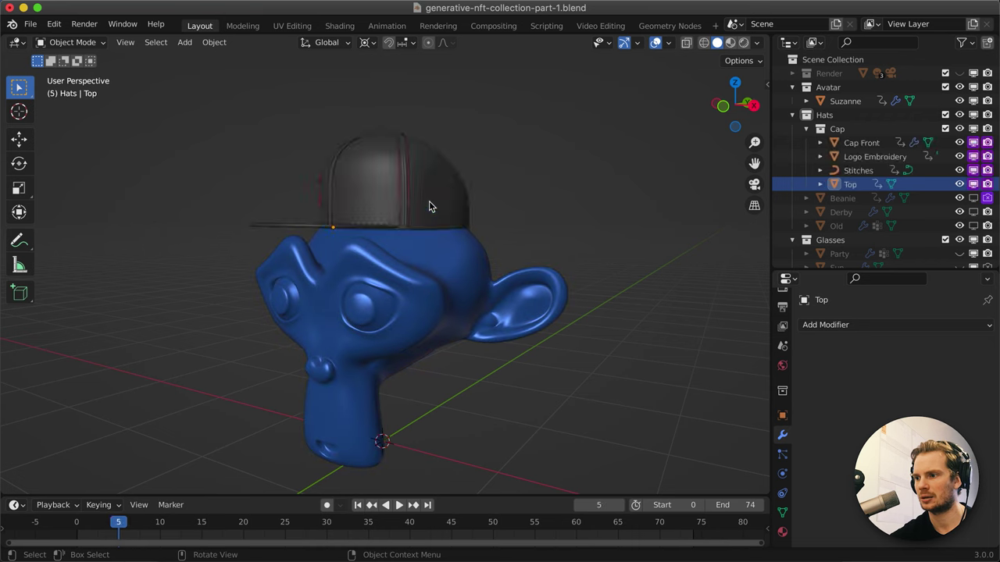
# Set the expression of Beanie's Disable in Renders driver to (frame // 3 - 2) % 5 and play the first frames.
pyautogui.rightClick(986, 200)
pyautogui.click(965, 212)
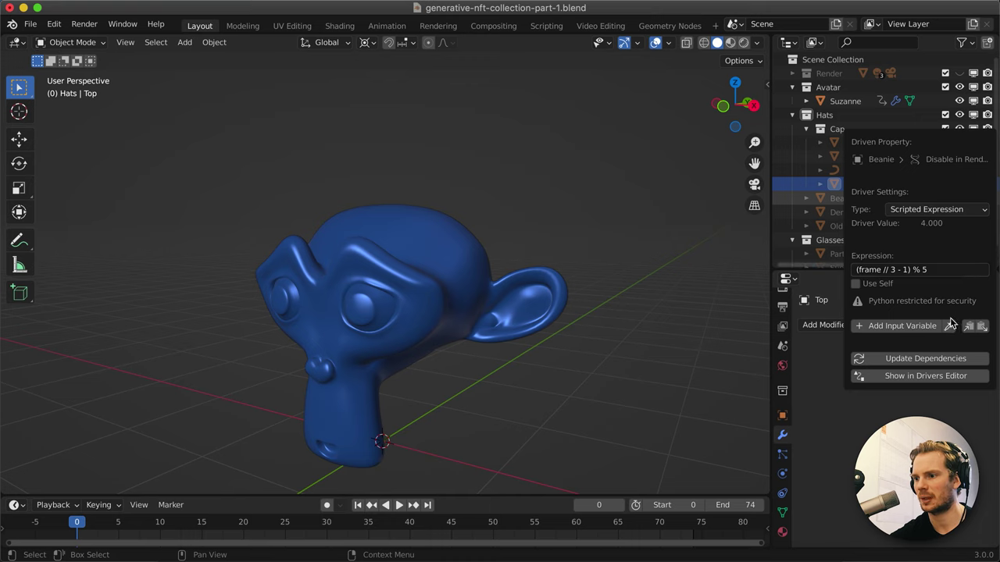
pyautogui.click(956, 266)
pyautogui.click(956, 266)
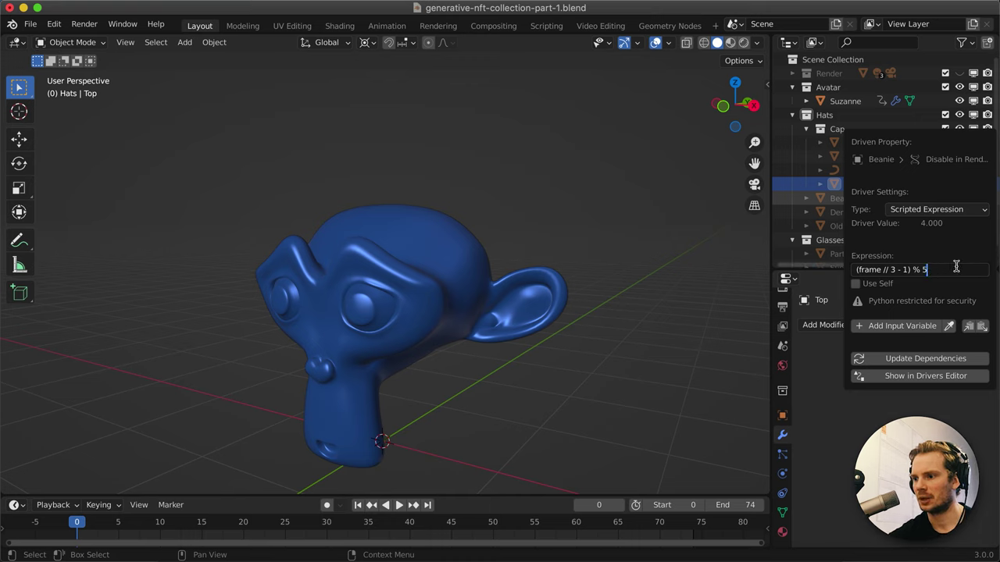
pyautogui.click(907, 270)
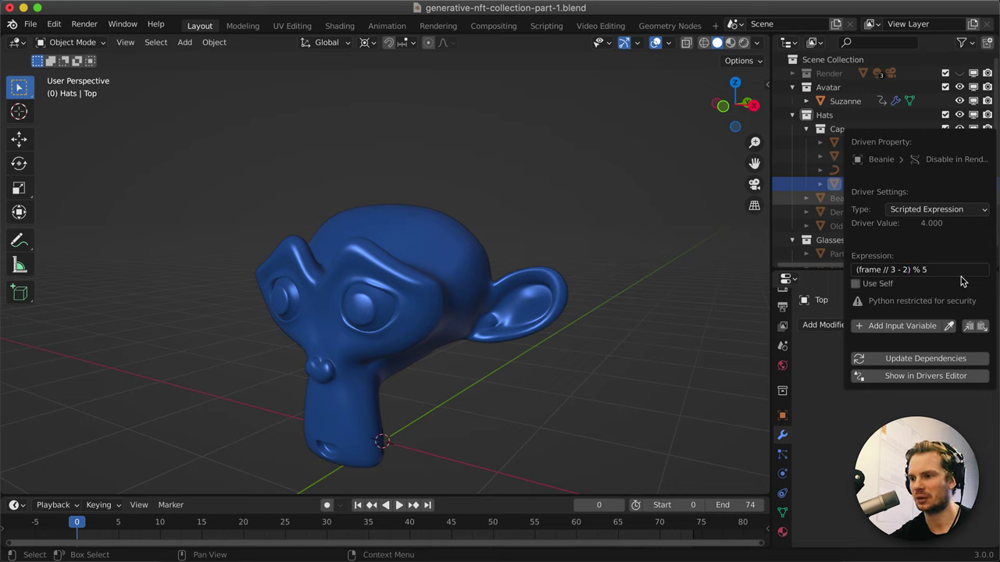
pyautogui.press('space')
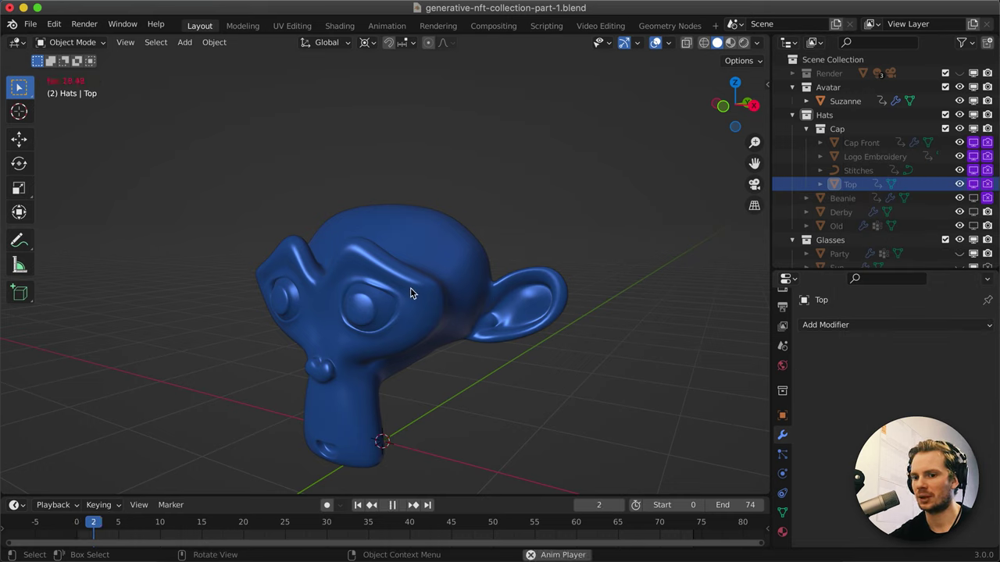
pyautogui.press('space')
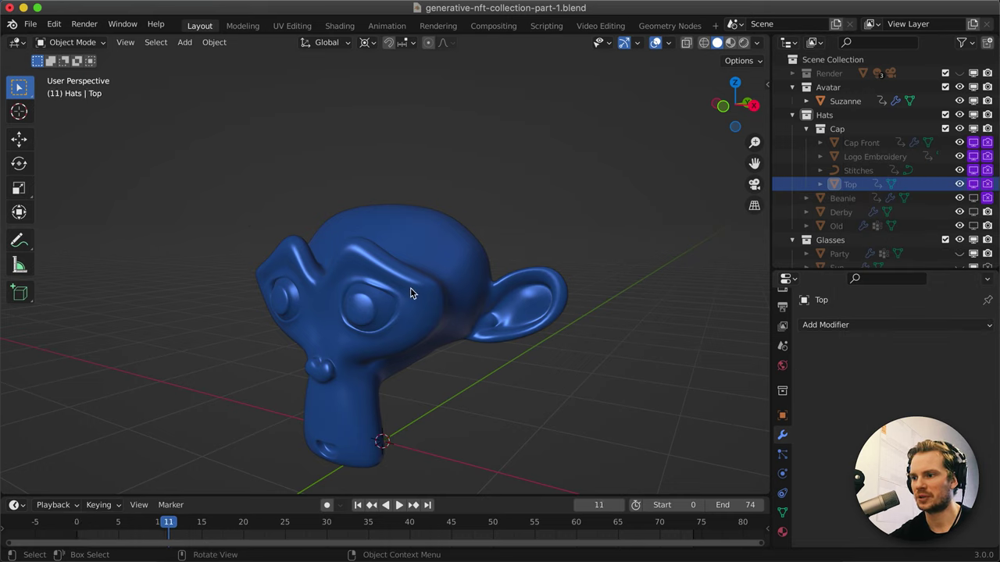
# Copy Beanie's Disable in Renders driver to its Disable in Viewports setting.
pyautogui.rightClick(988, 200)
pyautogui.click(934, 170)
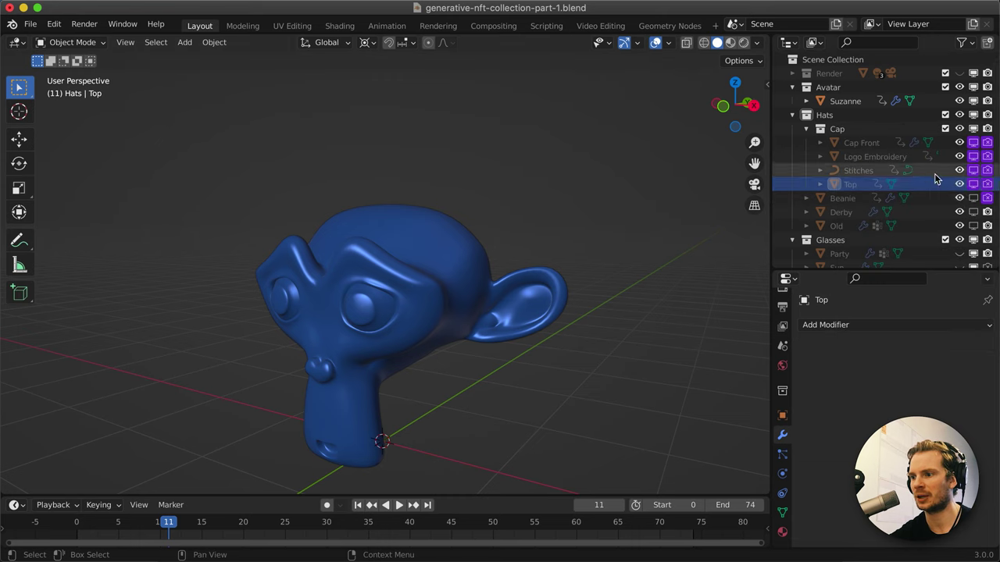
pyautogui.rightClick(974, 200)
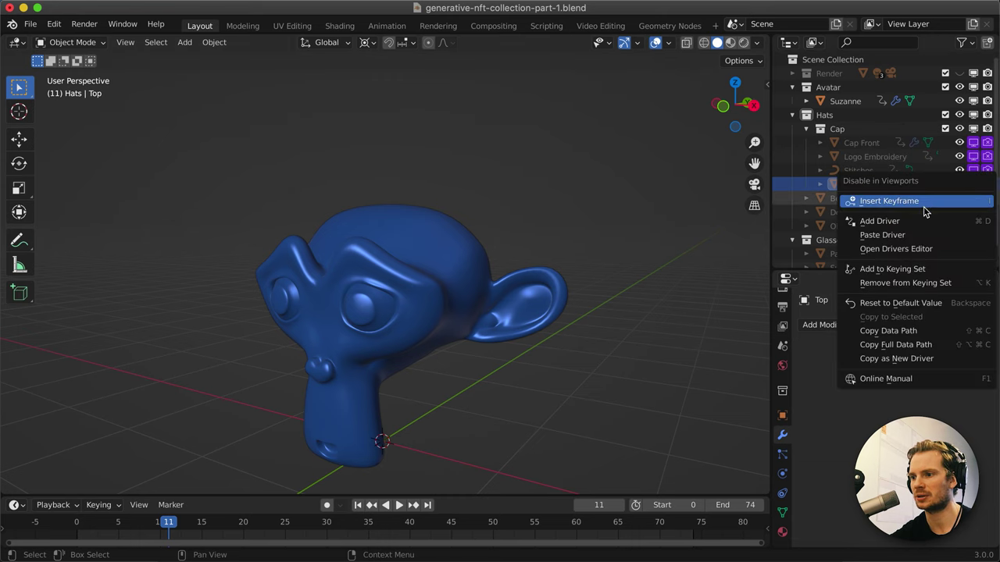
pyautogui.click(922, 233)
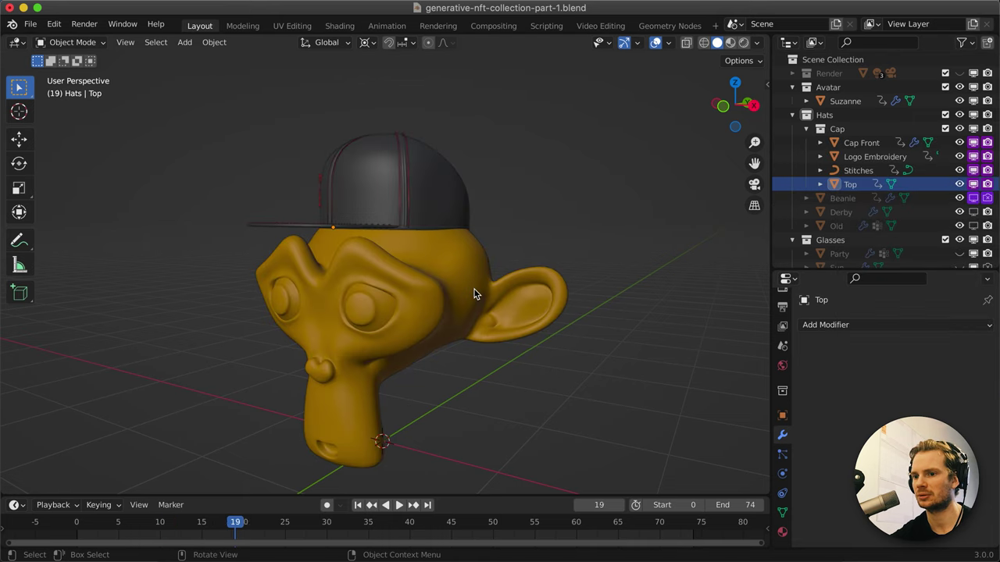
pyautogui.hotkey('shift', 'Left')
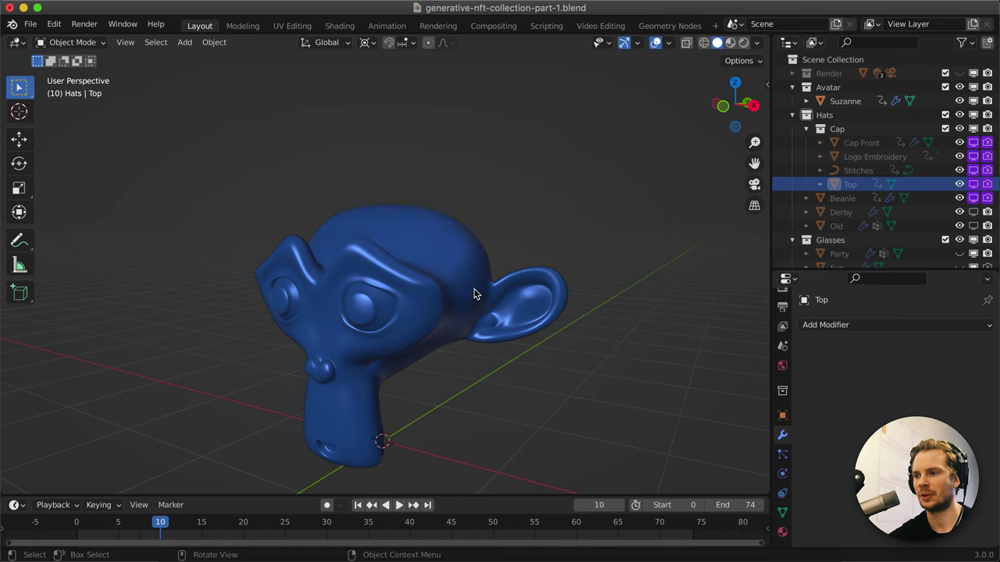
# Paste Beanie's driver onto Derby's Disable in Renders setting and set its expression to (frame // 3 - 3) % 5.
pyautogui.rightClick(988, 211)
pyautogui.press('Escape')
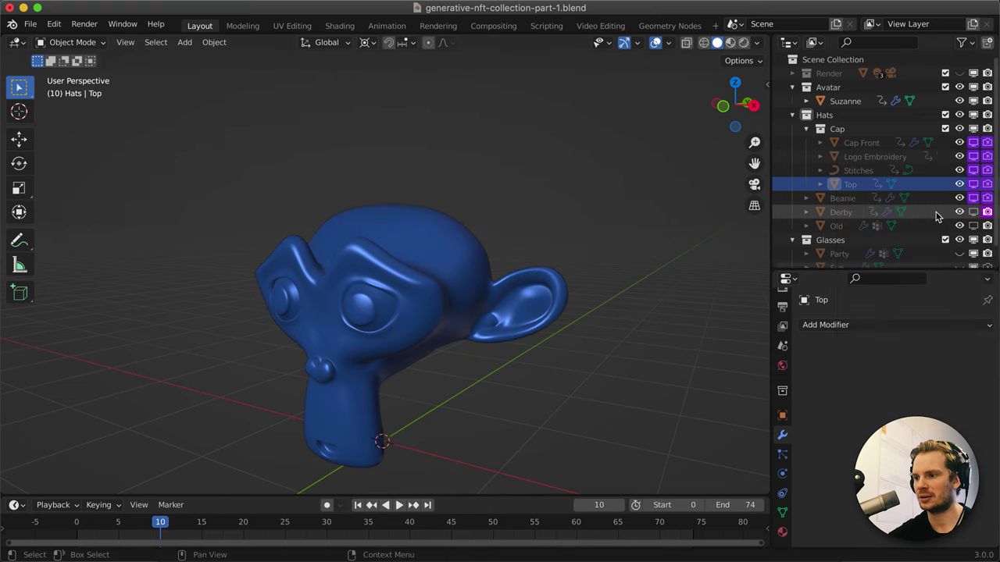
pyautogui.rightClick(988, 213)
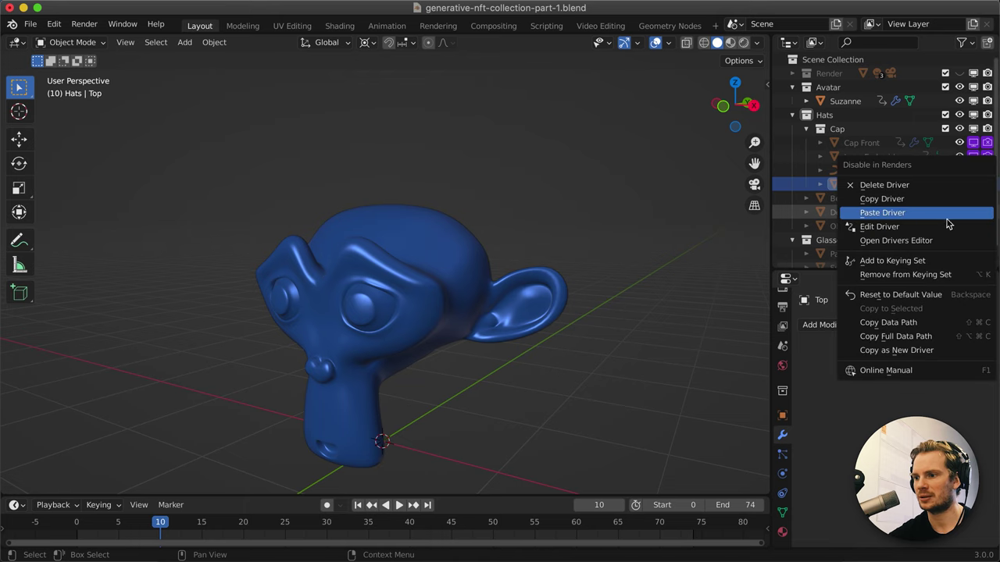
pyautogui.click(898, 226)
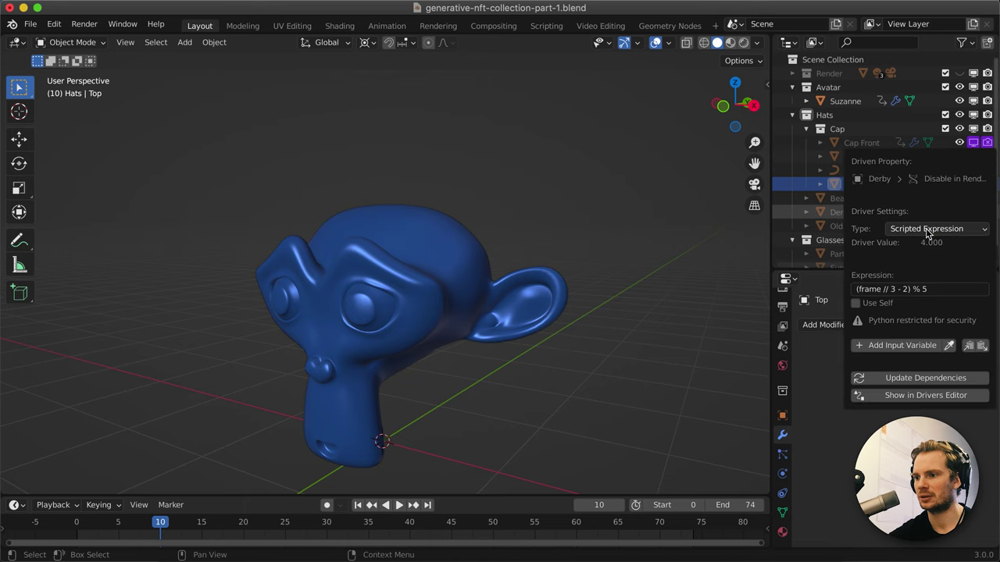
pyautogui.click(904, 289)
pyautogui.doubleClick(905, 289)
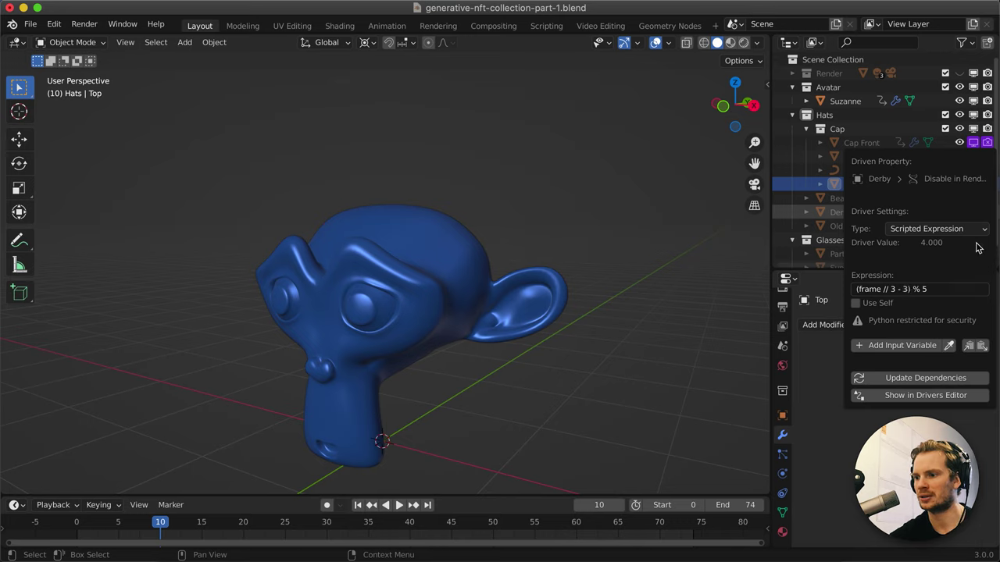
# Copy Derby's Disable in Renders driver to its Disable in Viewports setting.
pyautogui.rightClick(988, 217)
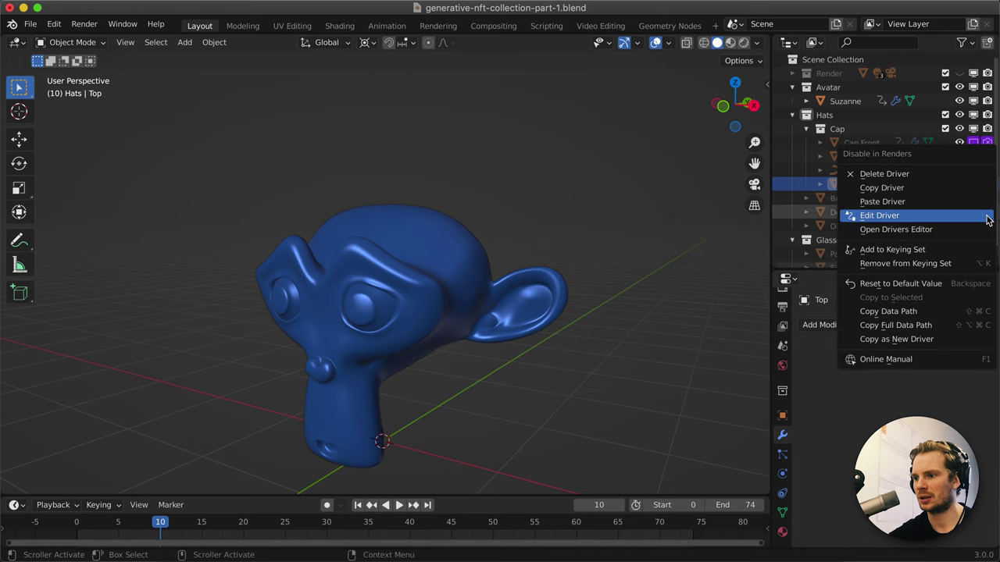
pyautogui.click(936, 194)
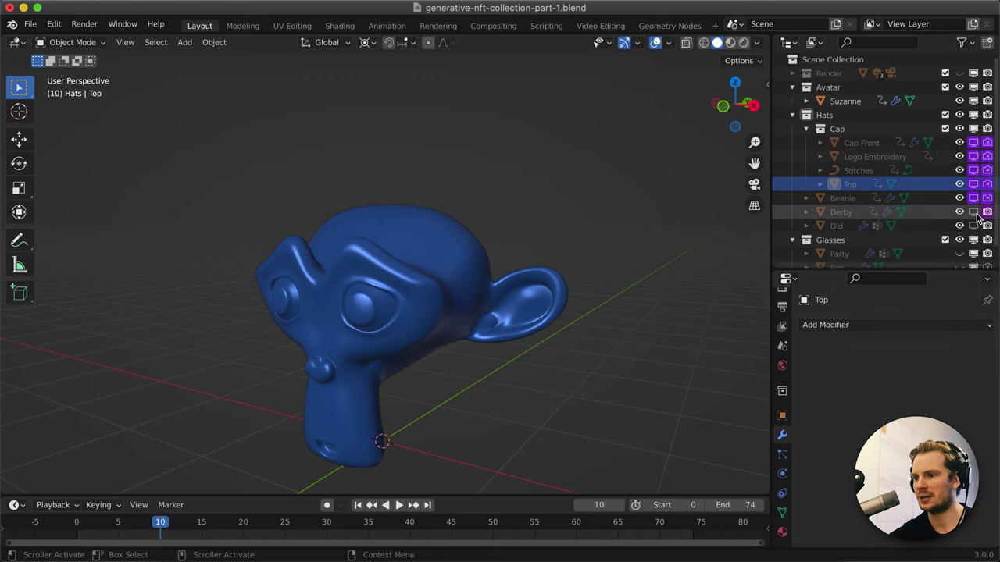
pyautogui.rightClick(975, 214)
pyautogui.click(937, 251)
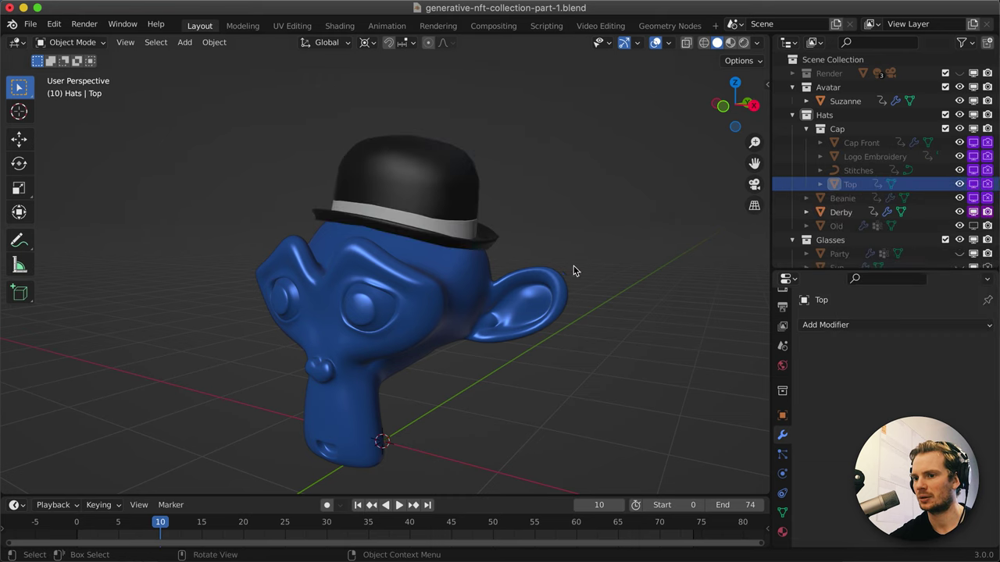
# Step through the first 17 frames to check when the cap, Beanie and Derby switch visibility, ending at frame 12.
pyautogui.press('Right')
pyautogui.press('Right')
pyautogui.press('Right')
pyautogui.press('Right')
pyautogui.press('Right')
pyautogui.press('Right')
pyautogui.press('Right')
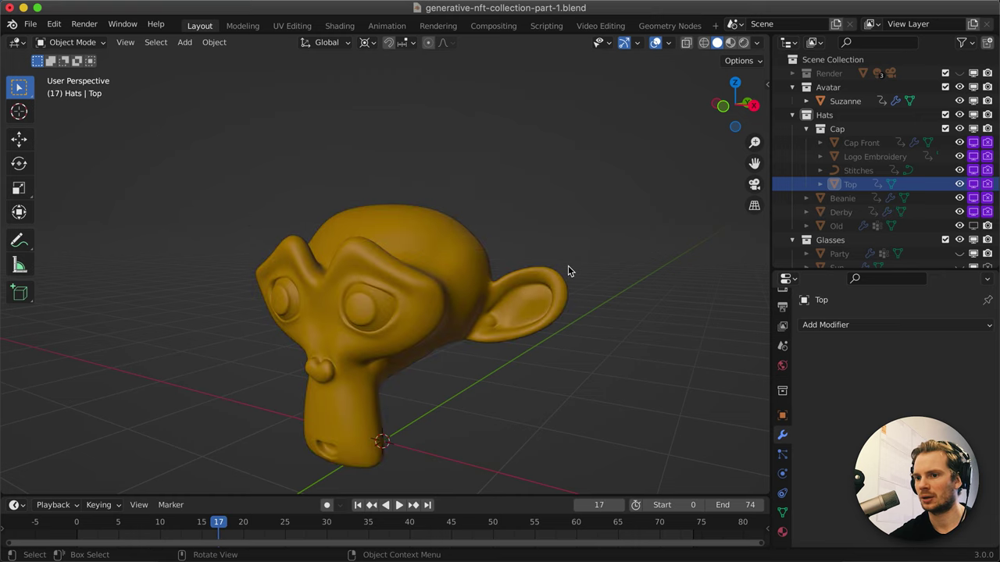
pyautogui.hotkey('shift', 'Left')
pyautogui.press('Right')
pyautogui.press('Right')
pyautogui.press('Right')
pyautogui.press('Right')
pyautogui.press('Right')
pyautogui.press('Right')
pyautogui.press('Right')
pyautogui.press('Right')
pyautogui.press('Right')
pyautogui.press('Right')
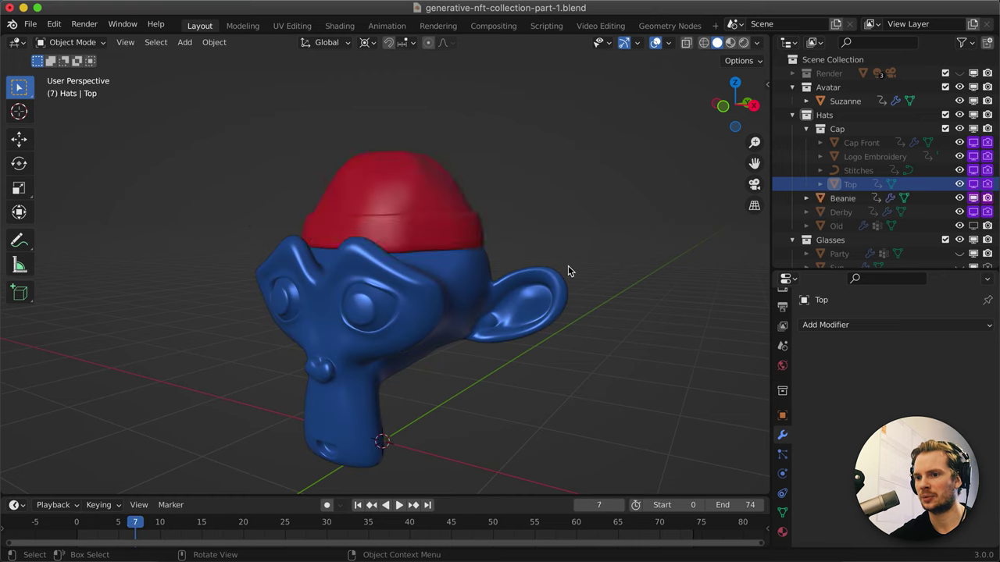
pyautogui.press('Right')
pyautogui.press('Right')
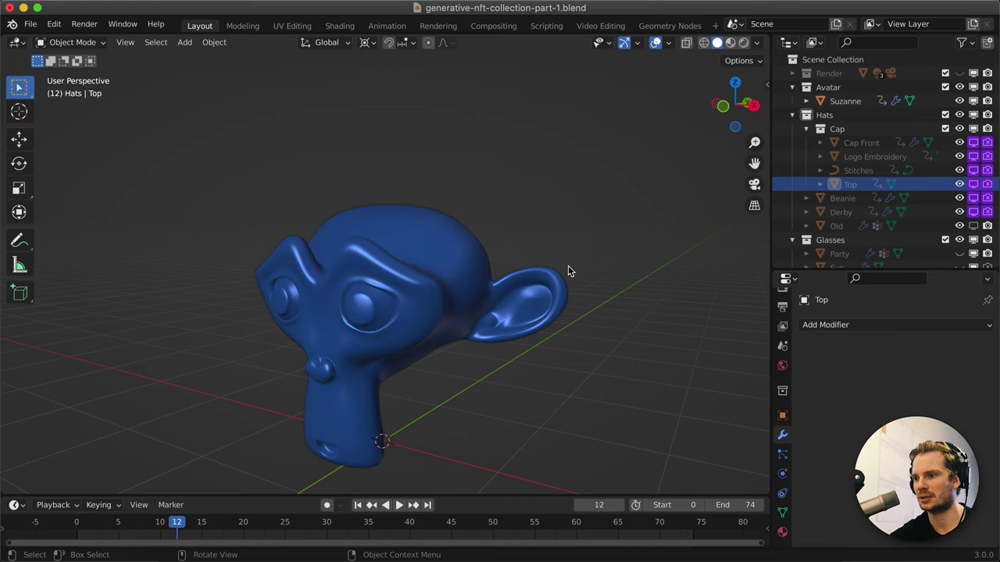
# Paste Derby's driver onto Old's Disable in Renders setting and adjust the frame offset in its expression so Old shows at frame 12.
pyautogui.rightClick(988, 226)
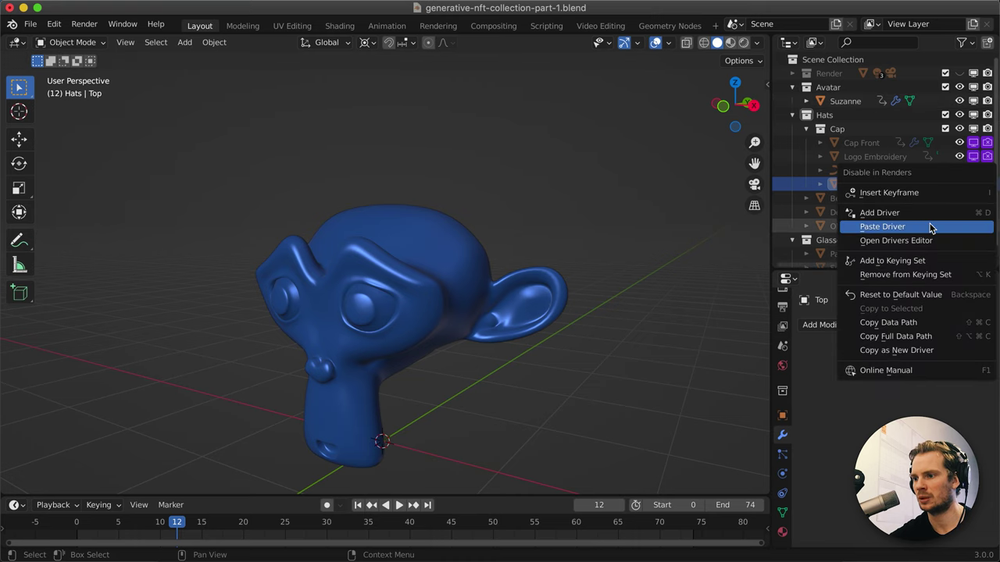
pyautogui.click(931, 227)
pyautogui.rightClick(988, 232)
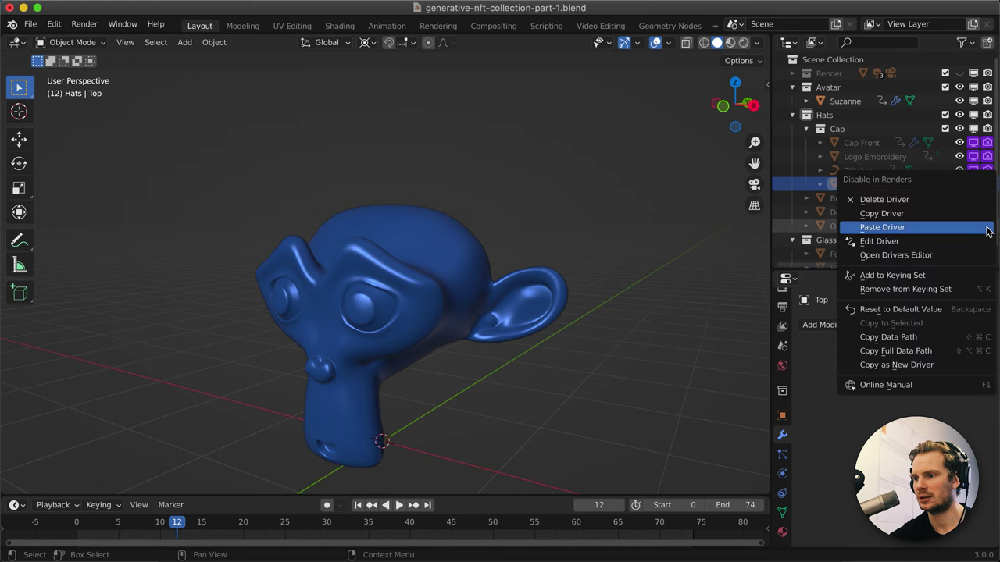
pyautogui.click(930, 240)
pyautogui.click(906, 303)
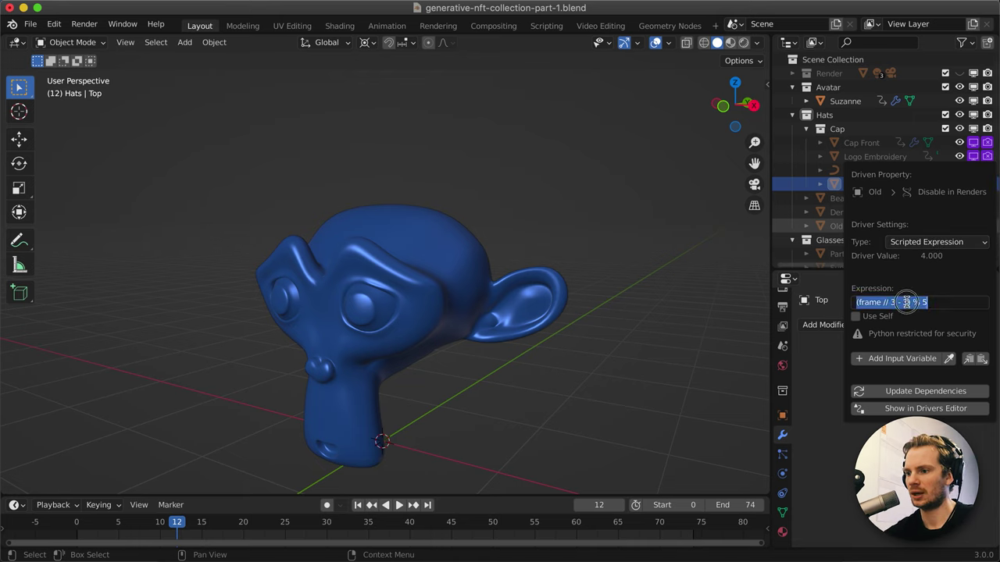
pyautogui.click(906, 303)
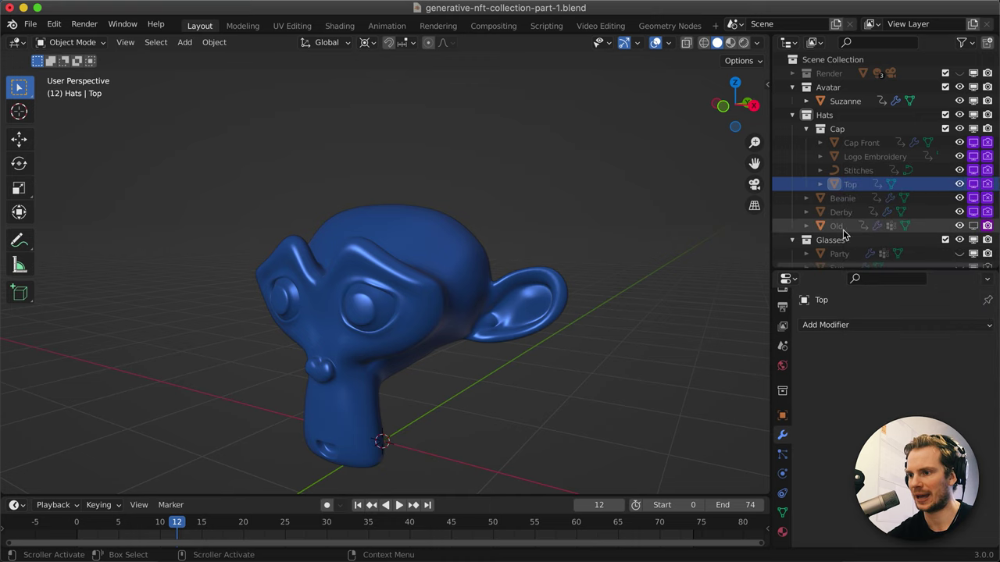
# Copy Old's Disable in Renders driver to its Disable in Viewports setting.
pyautogui.rightClick(988, 226)
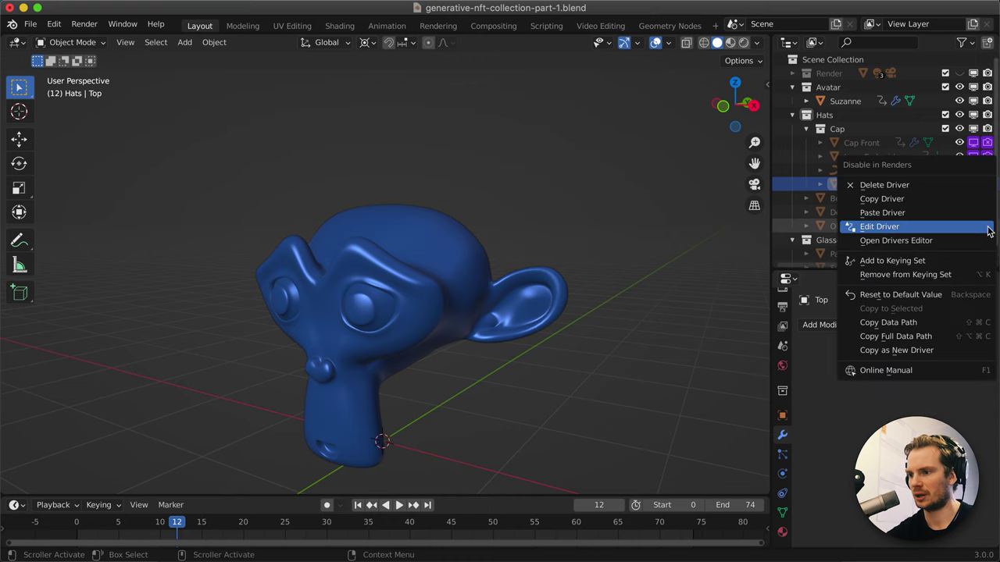
pyautogui.click(922, 199)
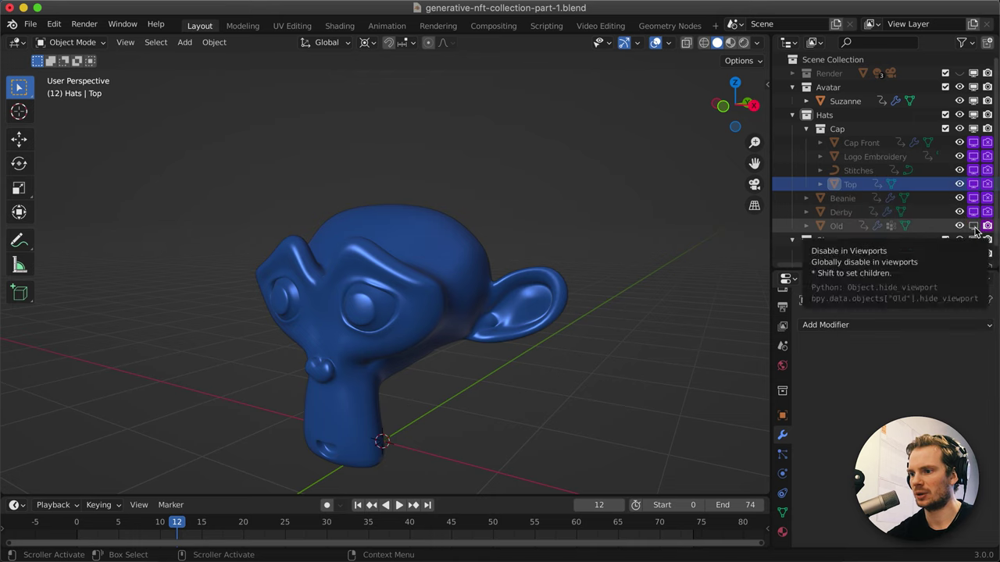
pyautogui.rightClick(974, 227)
pyautogui.click(946, 263)
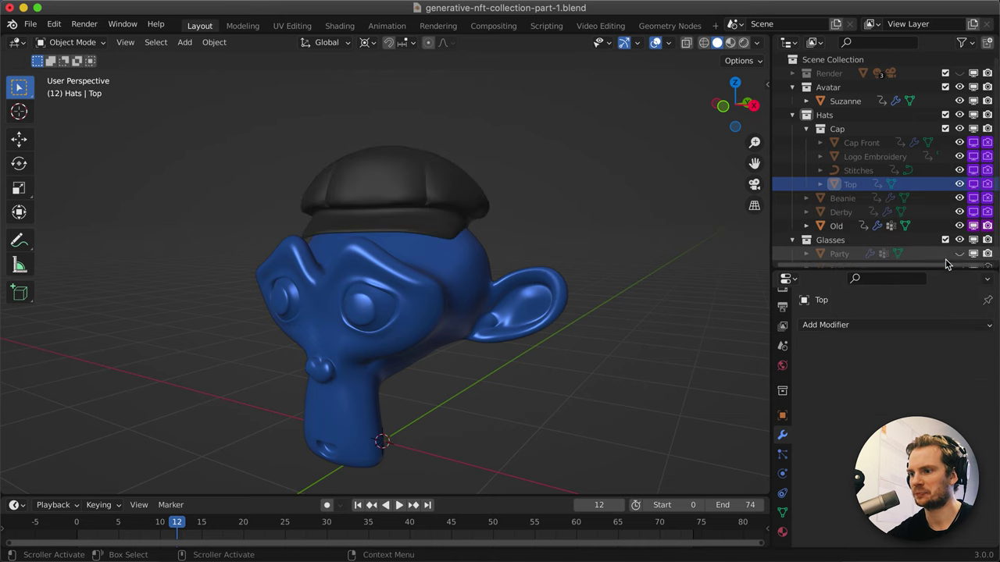
# Step back through the frames from frame 12 to check that the four hats alternate on Suzanne.
pyautogui.press('Left')
pyautogui.press('Left')
pyautogui.press('Left')
pyautogui.press('Left')
pyautogui.press('Left')
pyautogui.press('Left')
pyautogui.press('Left')
pyautogui.press('Left')
pyautogui.press('Left')
pyautogui.press('Left')
pyautogui.press('Left')
pyautogui.press('Left')
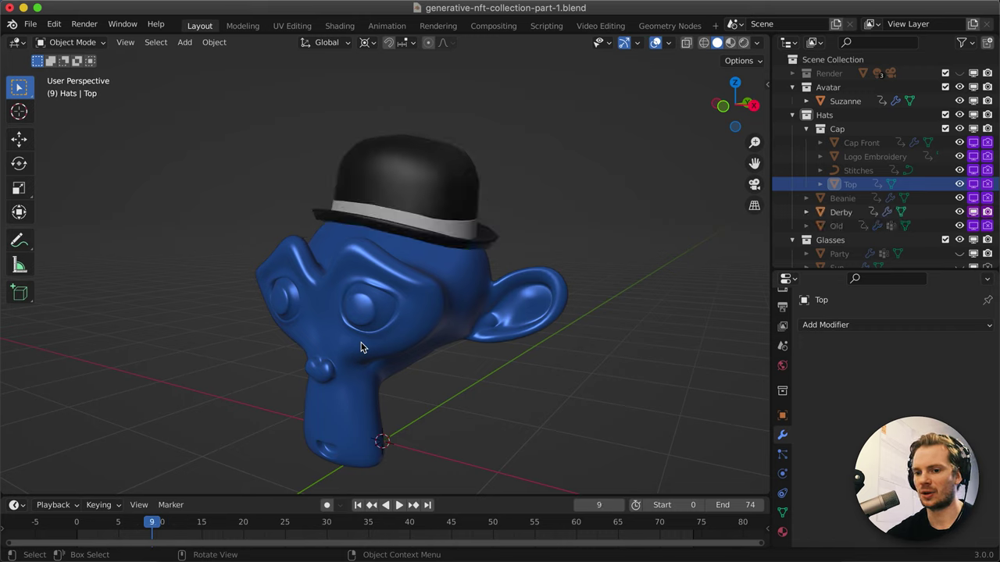
# Step through the frames between 2 and 17 to check how the four hats alternate and when Suzanne's material changes.
pyautogui.press('Right')
pyautogui.press('Right')
pyautogui.press('Right')
pyautogui.press('Right')
pyautogui.press('Right')
pyautogui.press('Right')
pyautogui.press('Right')
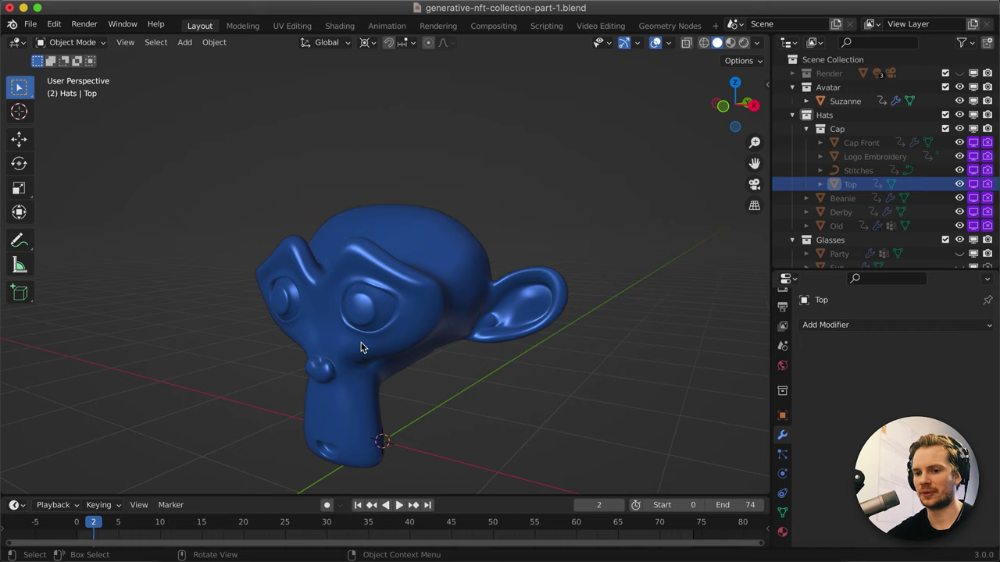
pyautogui.press('Right')
pyautogui.press('Right')
pyautogui.press('Right')
pyautogui.press('Right')
pyautogui.press('Right')
pyautogui.press('Right')
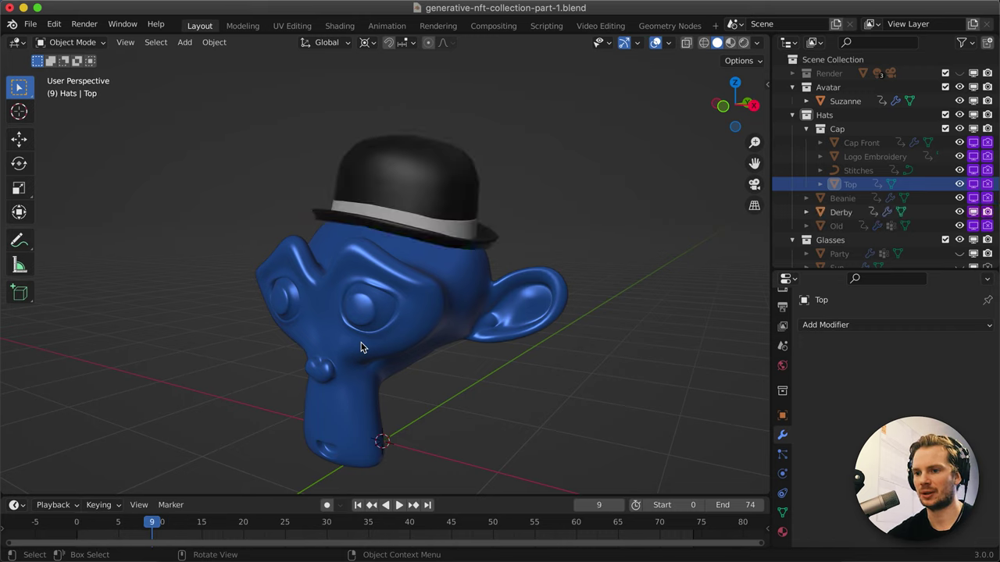
pyautogui.press('Right')
pyautogui.press('Right')
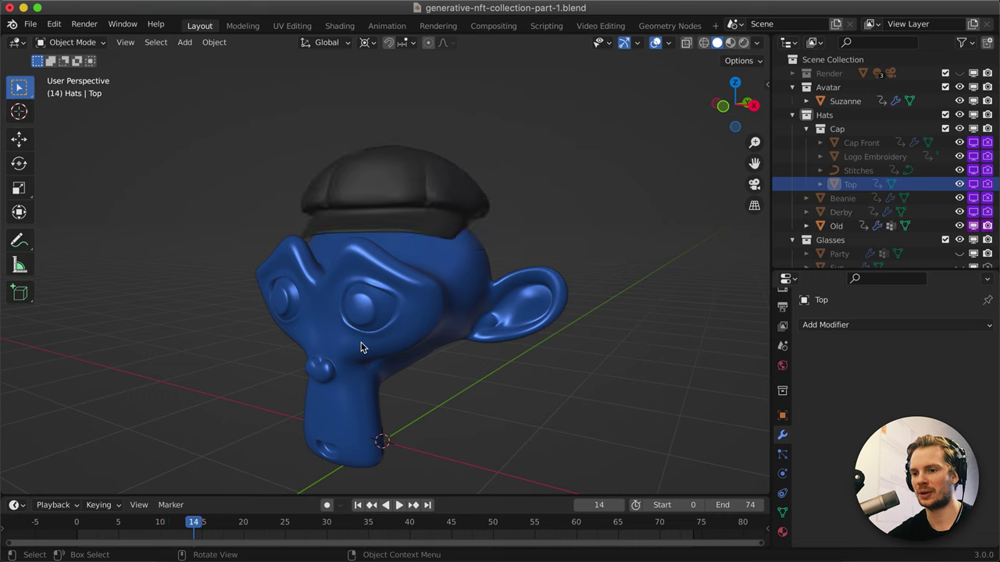
pyautogui.press('Right')
pyautogui.press('Right')
pyautogui.press('Right')
pyautogui.press('Left')
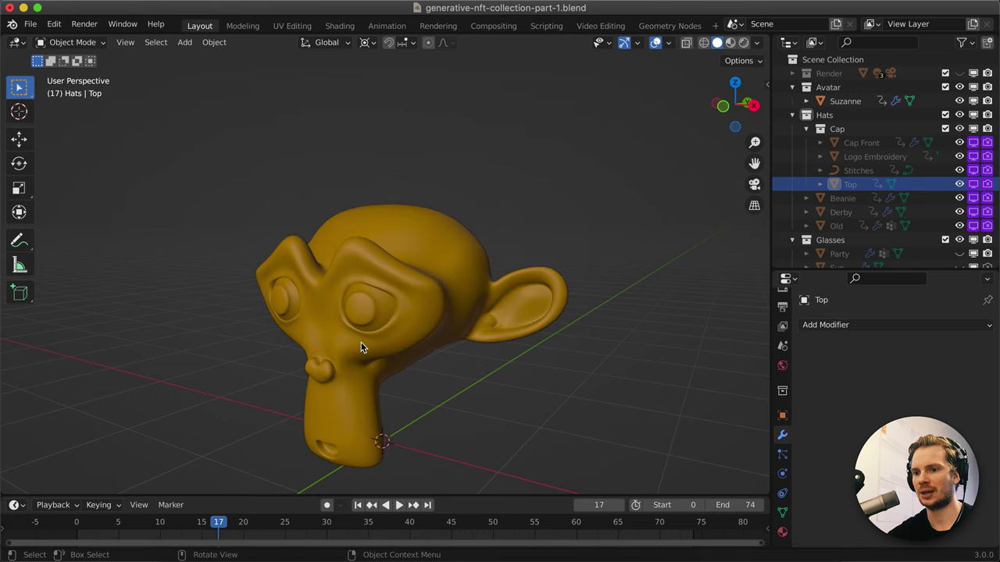
pyautogui.press('Left')
pyautogui.press('Left')
pyautogui.press('Left')
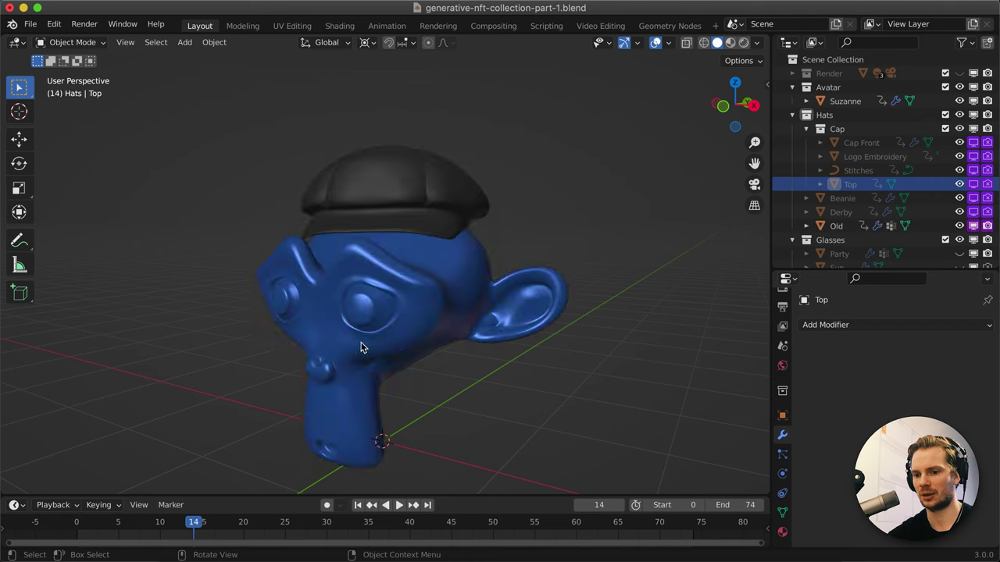
# Select Suzanne at frame 15 and step forward to frame 86, examining her Material Index together with the hat changes.
pyautogui.press('Right')
pyautogui.click(416, 316)
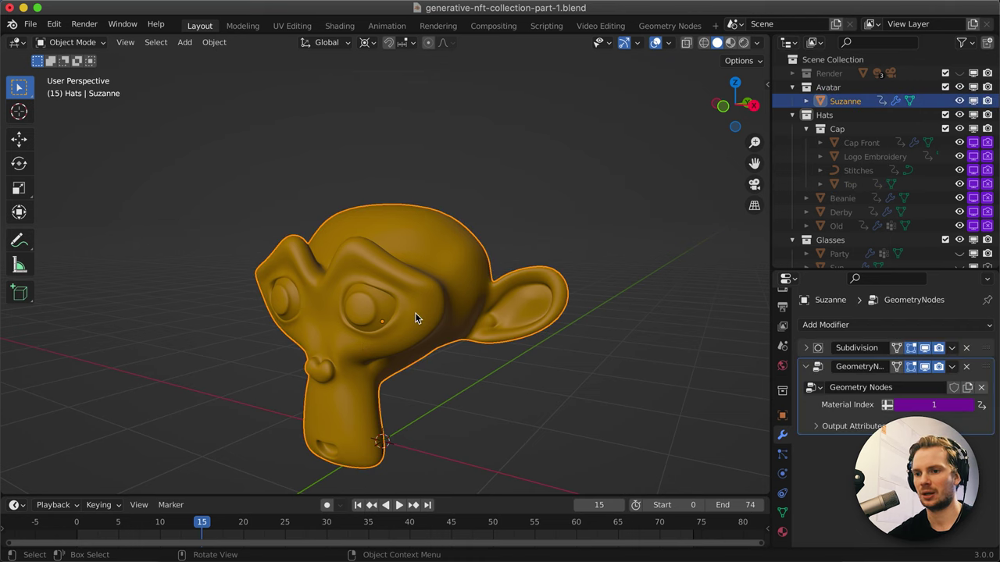
pyautogui.press('Right')
pyautogui.press('Right')
pyautogui.press('Right')
pyautogui.press('Right')
pyautogui.press('Right')
pyautogui.press('Right')
pyautogui.press('Right')
pyautogui.press('Right')
pyautogui.press('Right')
pyautogui.press('Right')
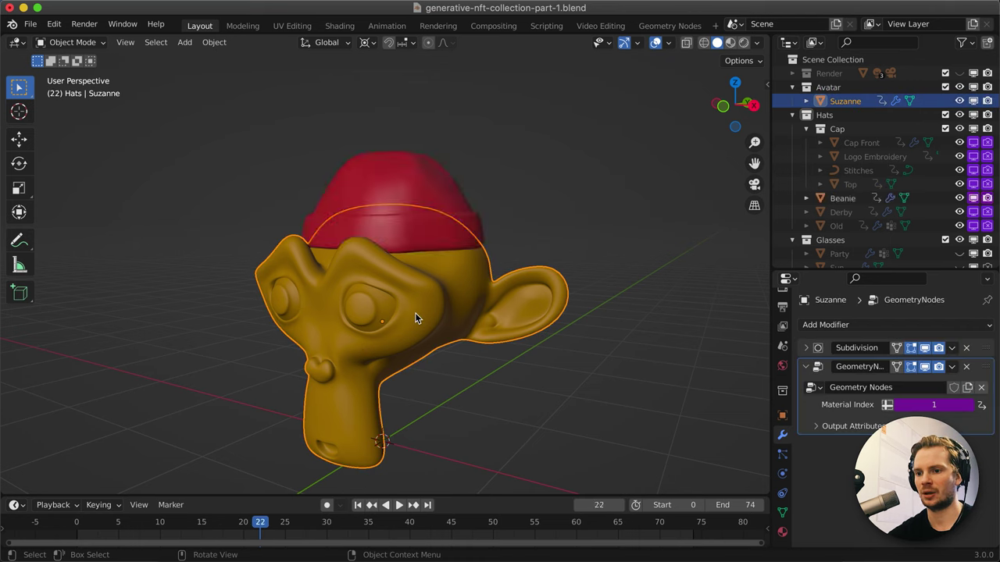
pyautogui.press('Right')
pyautogui.press('Right')
pyautogui.press('Right')
pyautogui.press('Right')
pyautogui.press('Right')
pyautogui.press('Right')
pyautogui.press('Right')
pyautogui.press('Right')
pyautogui.press('Right')
pyautogui.press('Right')
pyautogui.press('Right')
pyautogui.press('Right')
pyautogui.press('Right')
pyautogui.press('Right')
pyautogui.press('Right')
pyautogui.press('Right')
pyautogui.press('Right')
pyautogui.press('Right')
pyautogui.press('Right')
pyautogui.press('Right')
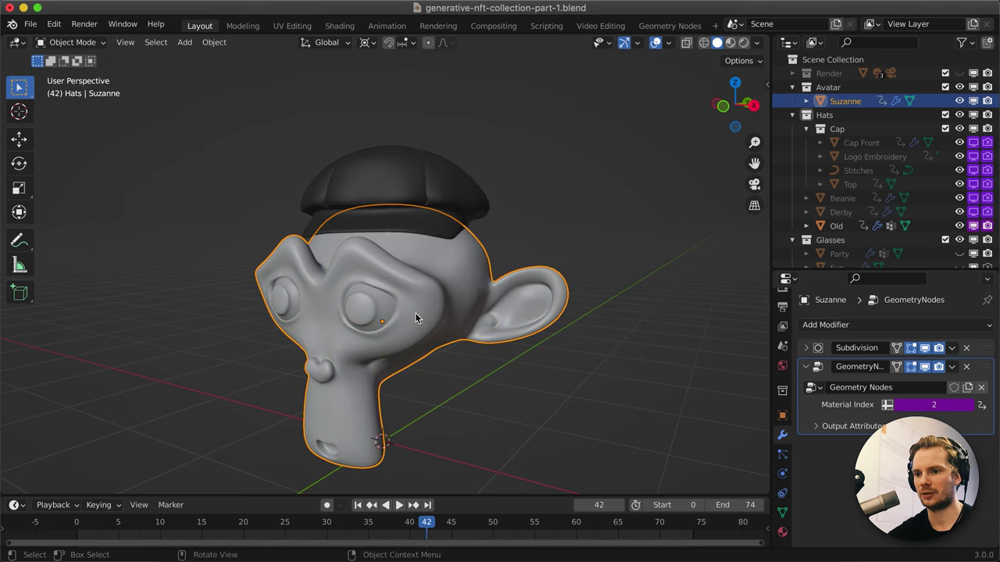
pyautogui.press('Right')
pyautogui.press('Right')
pyautogui.press('Right')
pyautogui.press('Right')
pyautogui.press('Right')
pyautogui.press('Right')
pyautogui.press('Right')
pyautogui.press('Right')
pyautogui.press('Right')
pyautogui.press('Right')
pyautogui.press('Right')
pyautogui.press('Right')
pyautogui.press('Right')
pyautogui.press('Right')
pyautogui.press('Right')
pyautogui.press('Right')
pyautogui.press('Right')
pyautogui.press('Right')
pyautogui.press('Right')
pyautogui.press('Right')
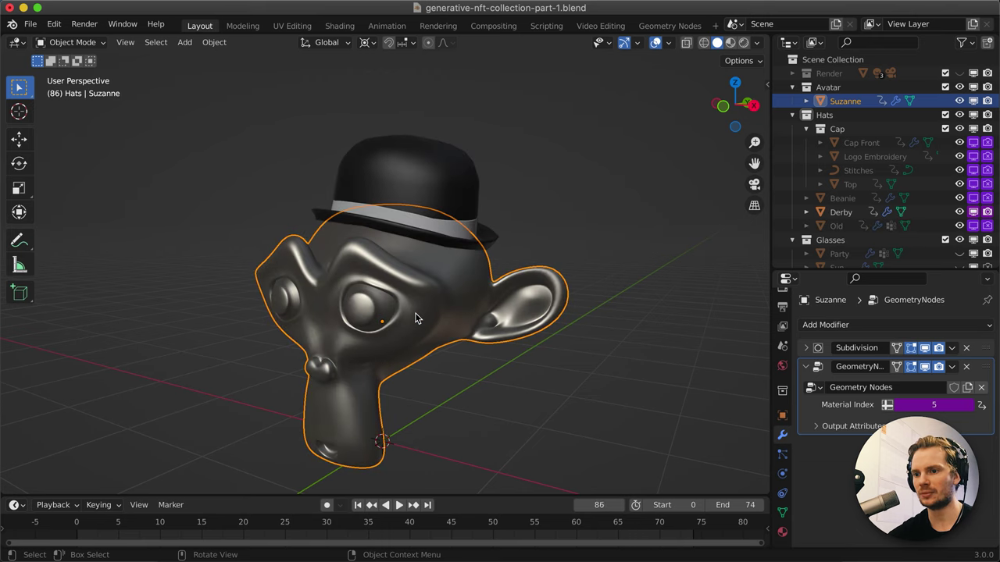
# Go back through the frames to frame 0, reviewing the hat and material combinations.
pyautogui.press('Left')
pyautogui.press('Left')
pyautogui.press('Left')
pyautogui.press('Left')
pyautogui.press('Left')
pyautogui.press('Left')
pyautogui.press('Left')
pyautogui.press('Left')
pyautogui.press('Left')
pyautogui.press('Left')
pyautogui.press('Left')
pyautogui.press('Left')
pyautogui.press('Left')
pyautogui.press('Left')
pyautogui.press('Left')
pyautogui.press('Left')
pyautogui.press('Left')
pyautogui.press('Left')
pyautogui.press('Left')
pyautogui.press('Left')
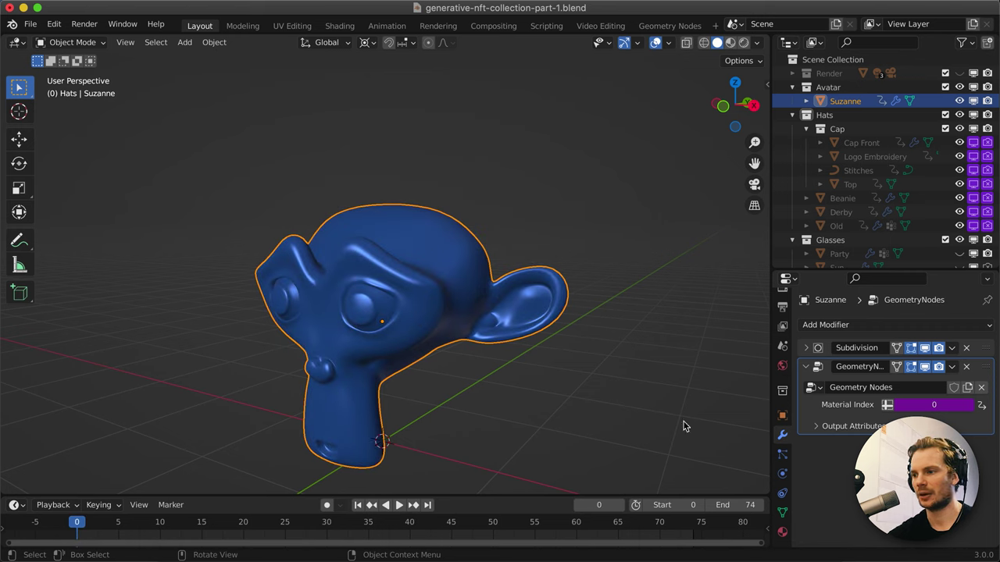
# Collapse the Cap collection and open Beanie's Disable in Viewports driver for review.
pyautogui.click(808, 129)
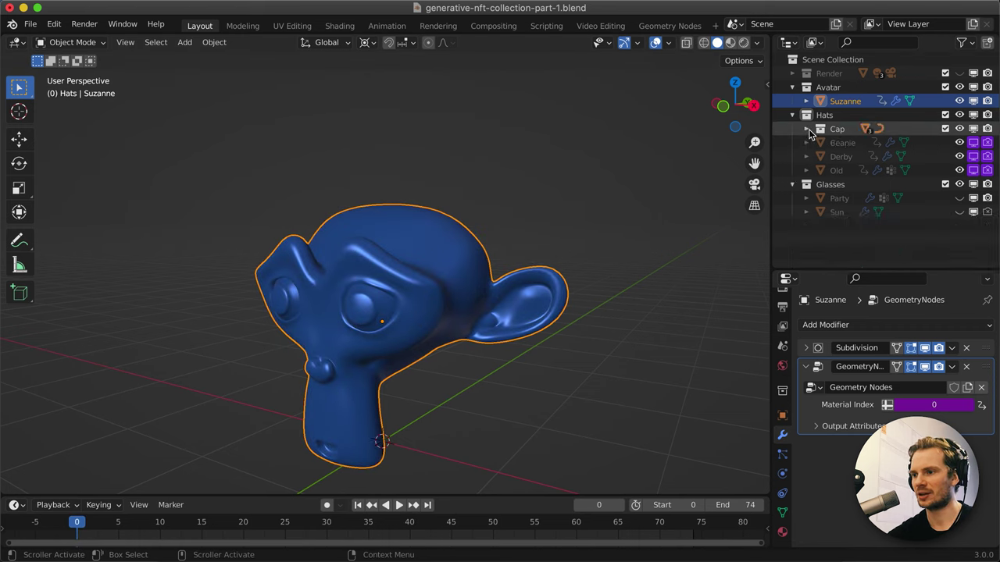
pyautogui.rightClick(975, 147)
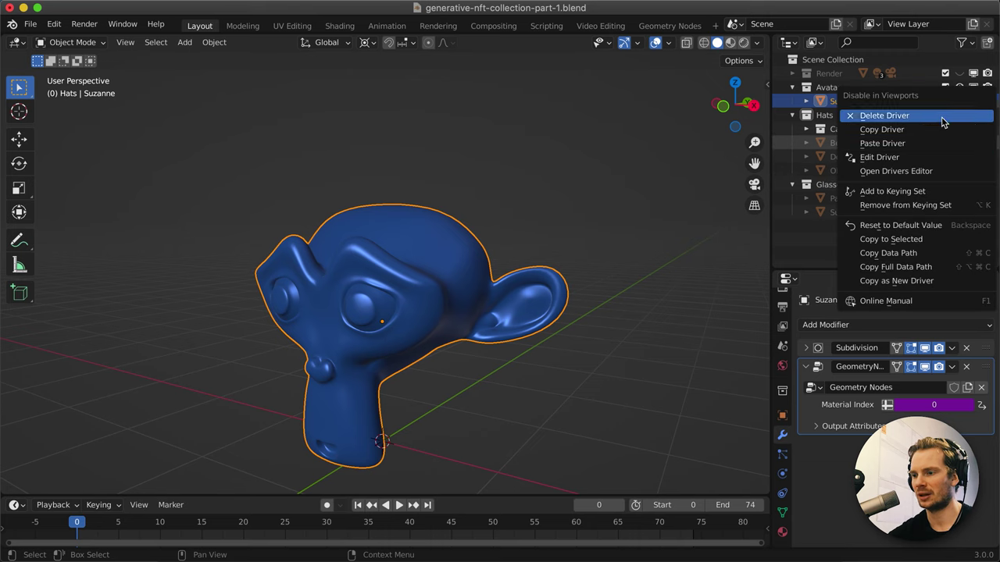
pyautogui.click(916, 159)
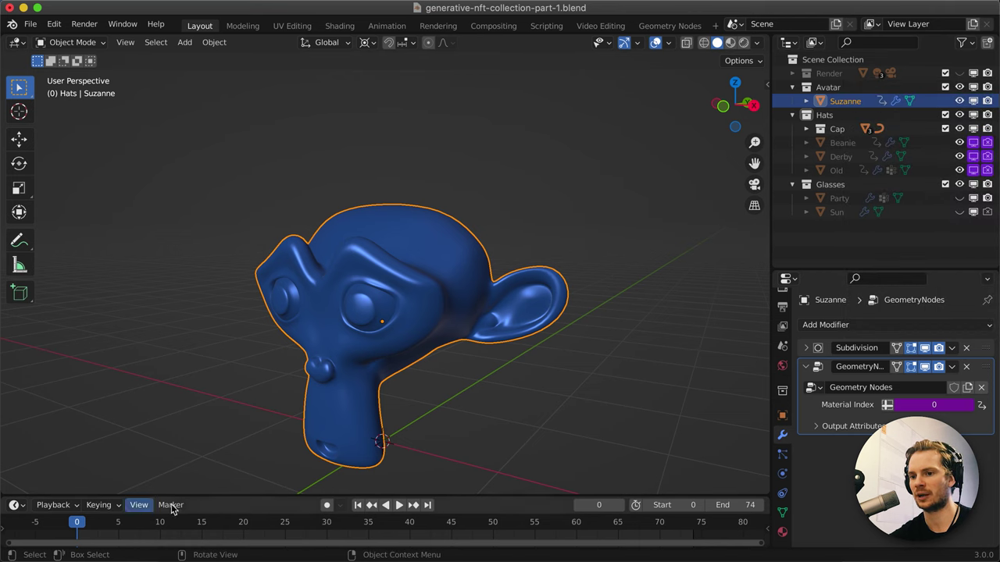
# Step to frame 6 and back to frame 2 to check Beanie's visibility, and review its Disable in Viewports driver.
pyautogui.press('Right')
pyautogui.press('Right')
pyautogui.press('Right')
pyautogui.press('Right')
pyautogui.press('Right')
pyautogui.press('Right')
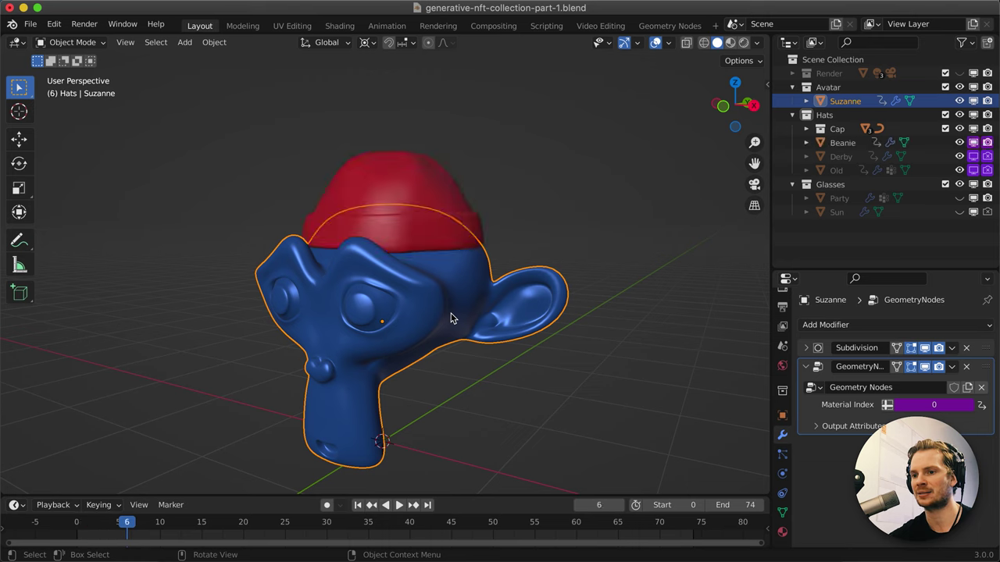
pyautogui.press('Left')
pyautogui.press('Left')
pyautogui.press('Left')
pyautogui.press('Left')
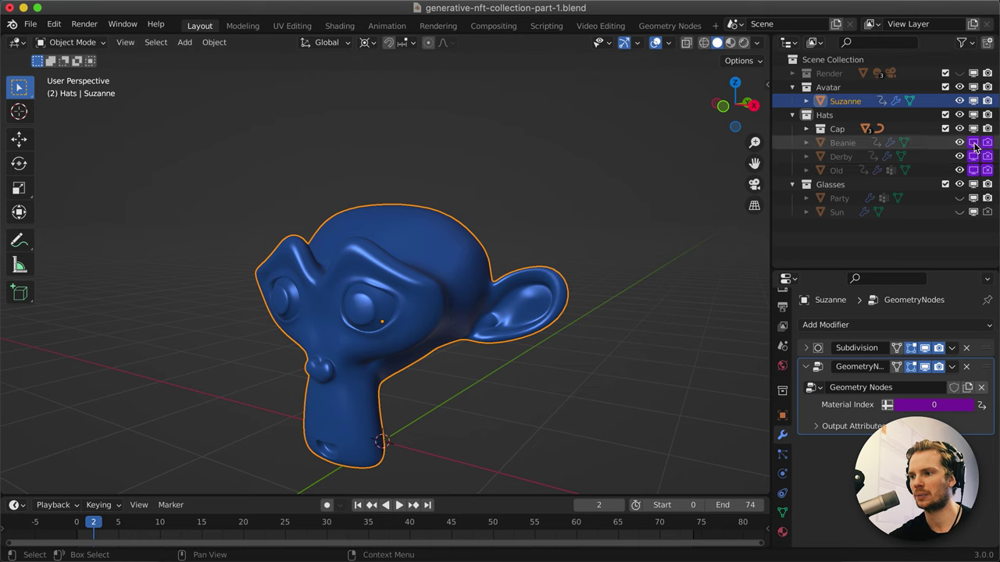
pyautogui.rightClick(974, 146)
pyautogui.click(964, 143)
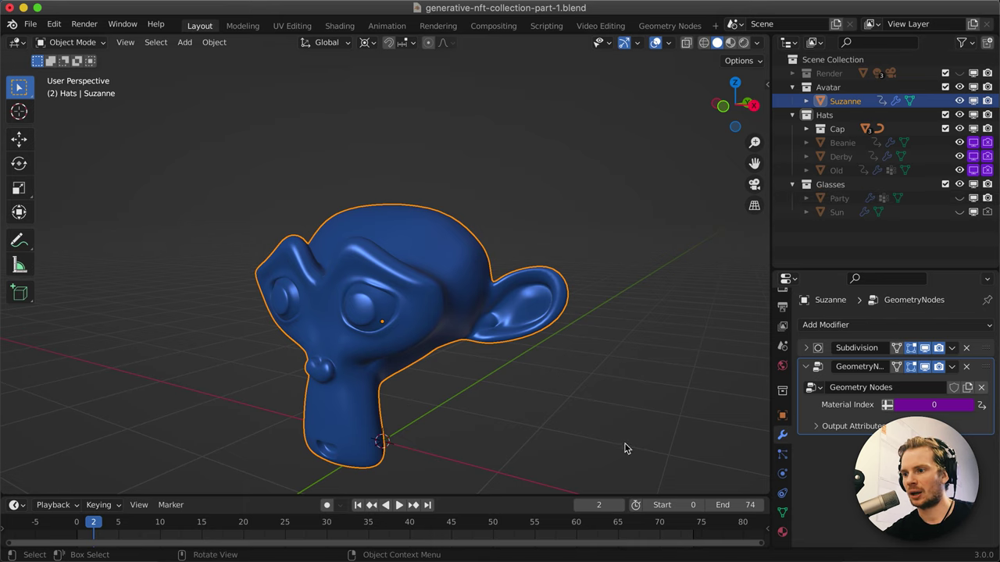
# Return to frame 0 and step forward to frame 10, examining on which frames the cap, Beanie and Derby show.
pyautogui.moveTo(93, 522); pyautogui.dragTo(77, 521)
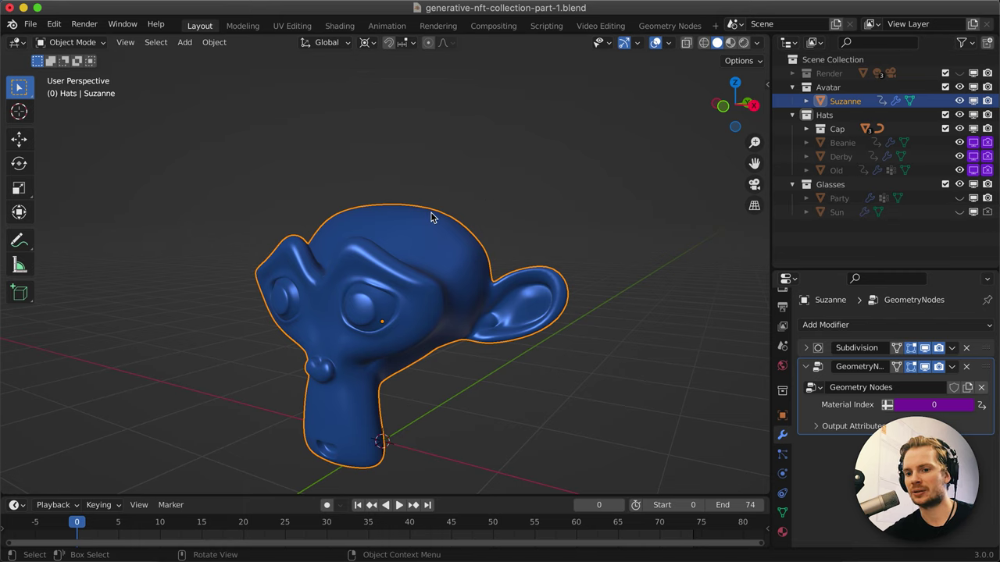
pyautogui.press('Right')
pyautogui.press('Right')
pyautogui.press('Right')
pyautogui.press('Right')
pyautogui.press('Right')
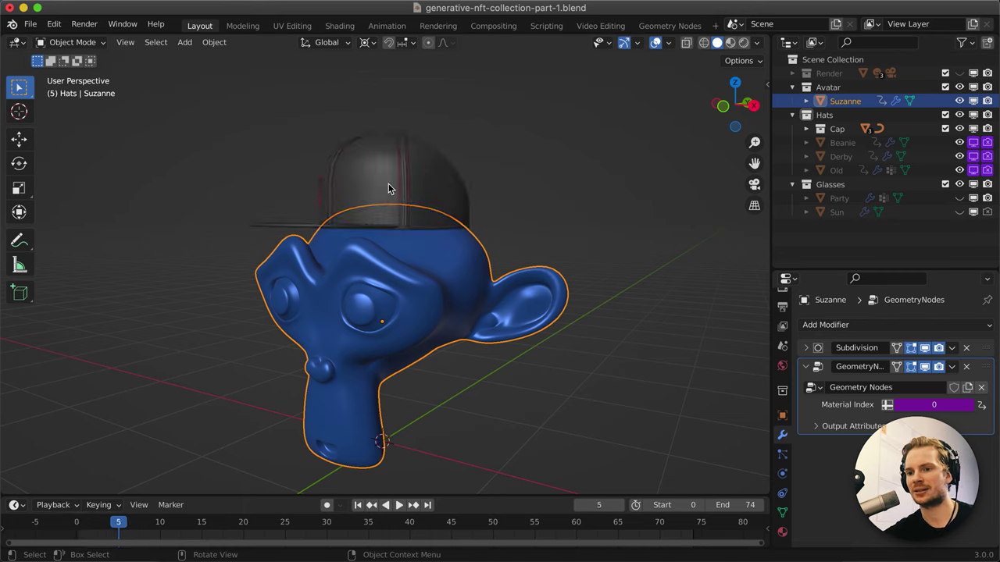
pyautogui.press('Left')
pyautogui.press('Left')
pyautogui.press('Right')
pyautogui.press('Right')
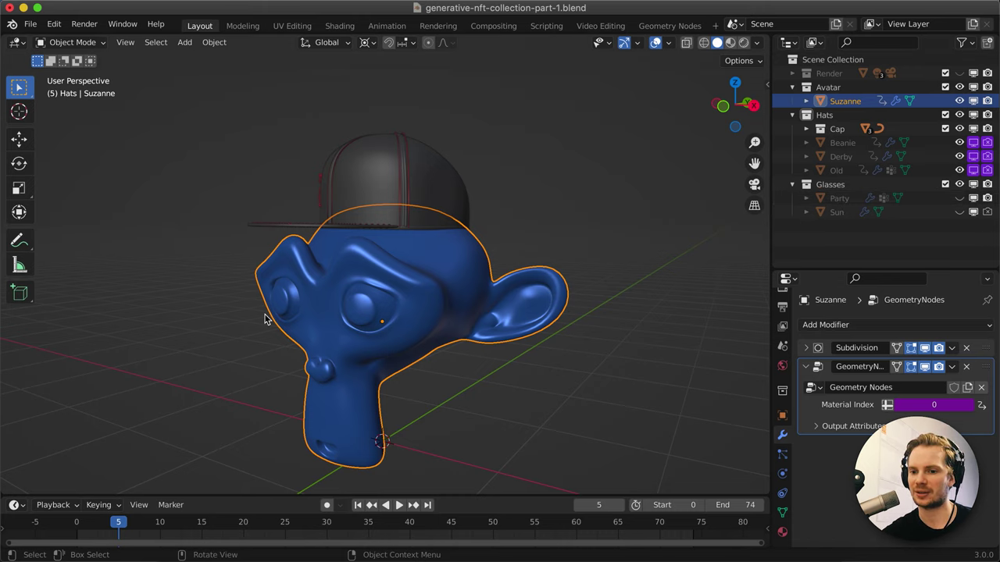
pyautogui.press('Right')
pyautogui.press('Right')
pyautogui.press('Right')
pyautogui.press('Right')
pyautogui.press('Right')
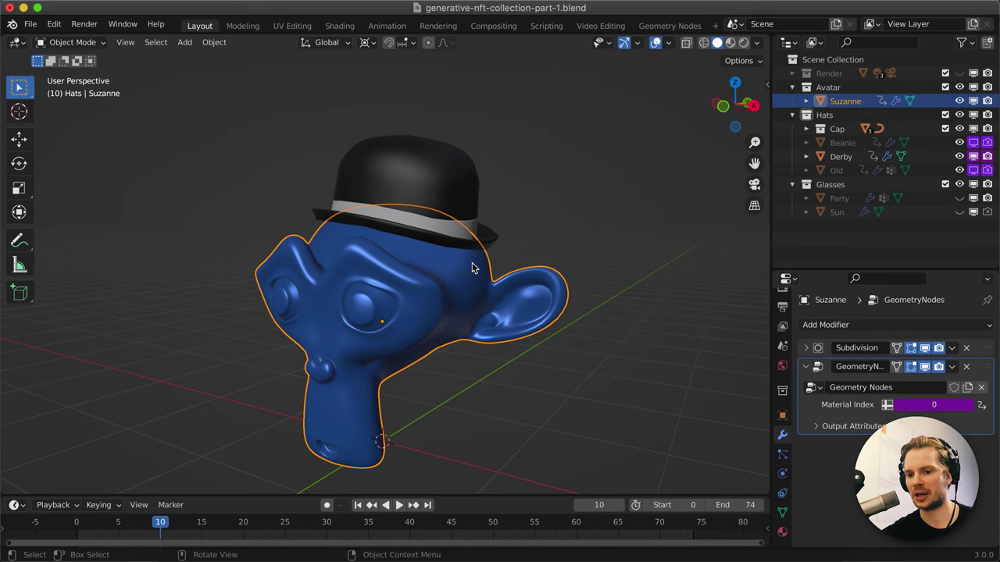
# Step back and forth between the starting frames and frame 13 to compare the hatless frames with each hat.
pyautogui.press('Right')
pyautogui.press('Right')
pyautogui.press('Right')
pyautogui.press('Left')
pyautogui.press('Left')
pyautogui.press('Left')
pyautogui.press('Left')
pyautogui.press('Left')
pyautogui.press('Left')
pyautogui.press('Left')
pyautogui.press('Left')
pyautogui.press('Left')
pyautogui.press('Left')
pyautogui.press('Left')
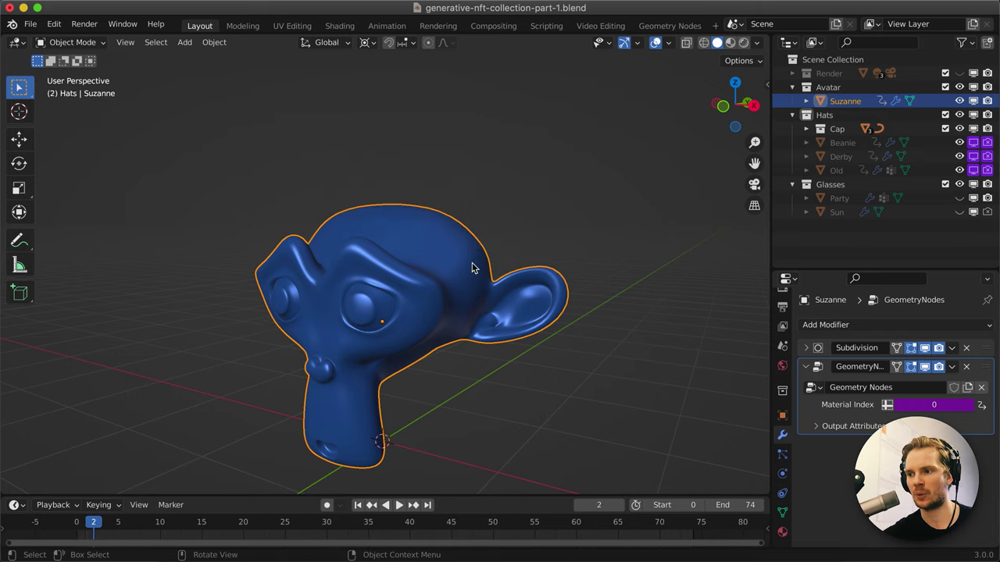
pyautogui.press('Left')
pyautogui.press('Right')
pyautogui.press('Right')
pyautogui.press('Right')
pyautogui.press('Right')
pyautogui.press('Right')
pyautogui.press('Right')
pyautogui.press('Right')
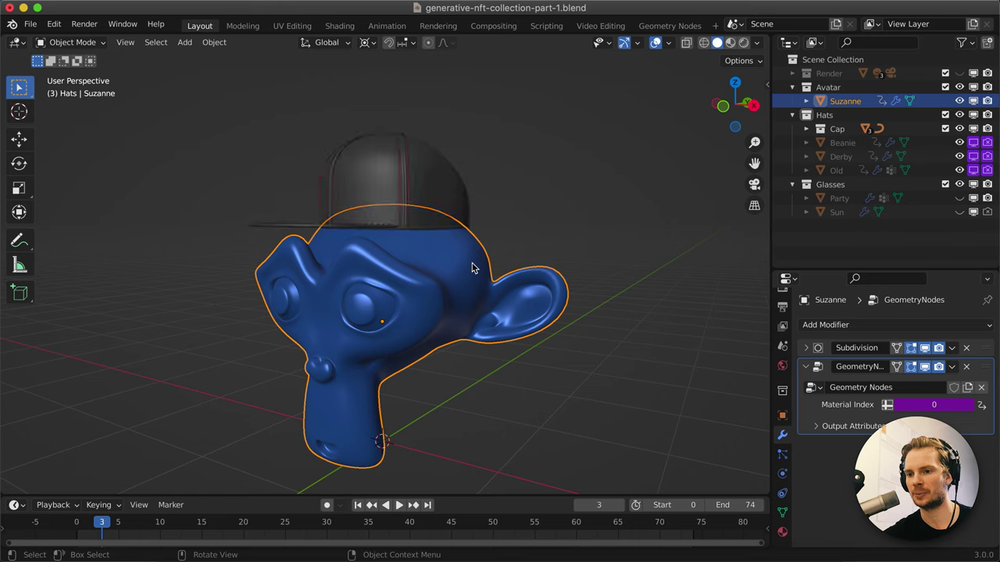
pyautogui.press('Right')
pyautogui.press('Right')
pyautogui.press('Right')
pyautogui.press('Right')
pyautogui.press('Right')
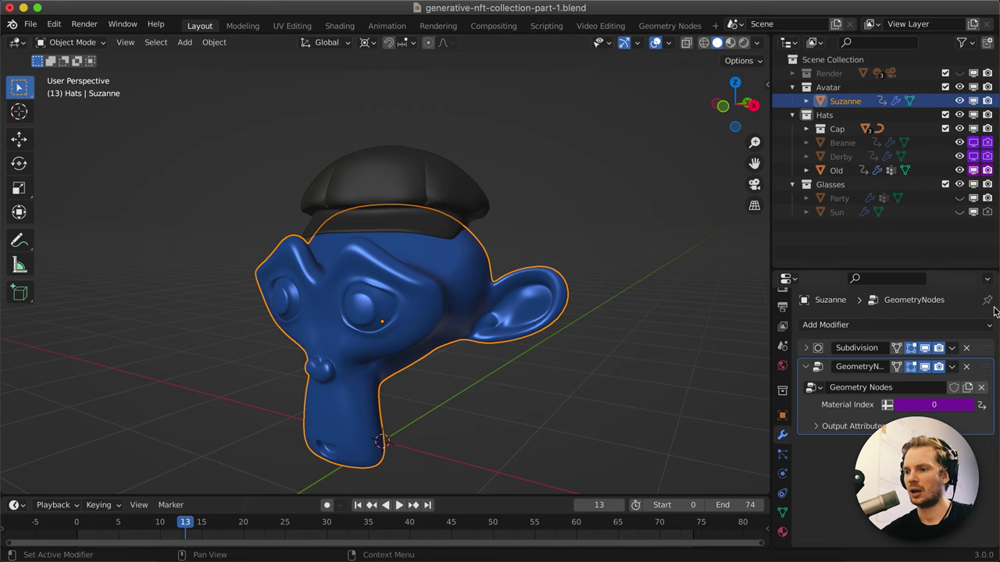
# Return to frame 0 and play the animation briefly, stopping at frame 1.
pyautogui.click(83, 530)
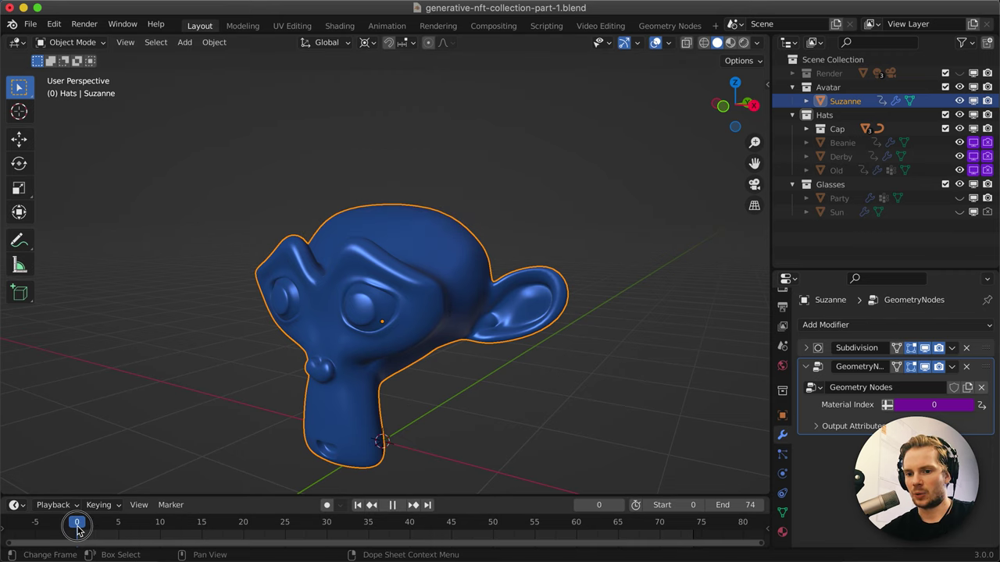
pyautogui.press('space')
pyautogui.press('space')
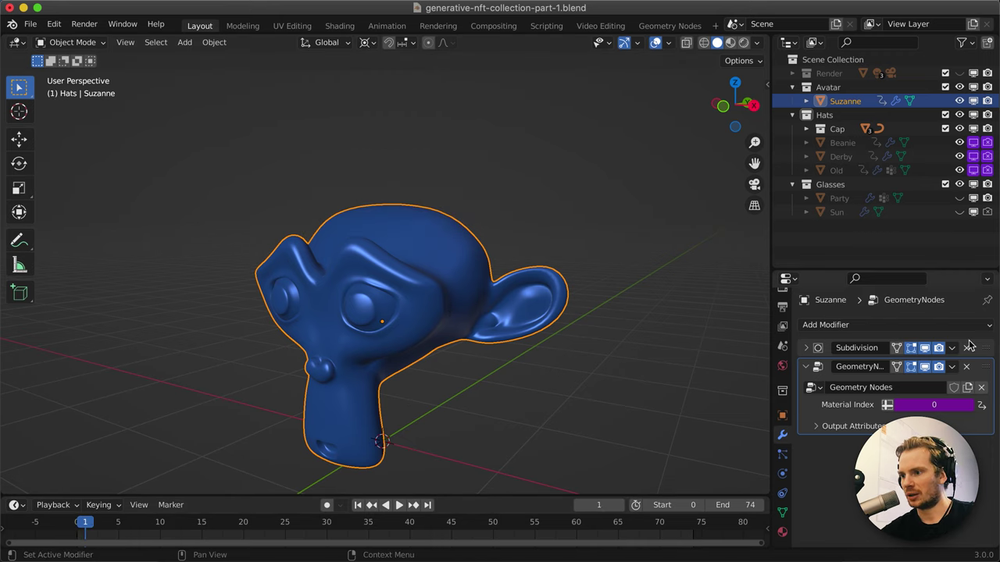
# Unhide the Party and Sun glasses and turn on Disable in Viewports for both.
pyautogui.click(960, 199)
pyautogui.click(960, 211)
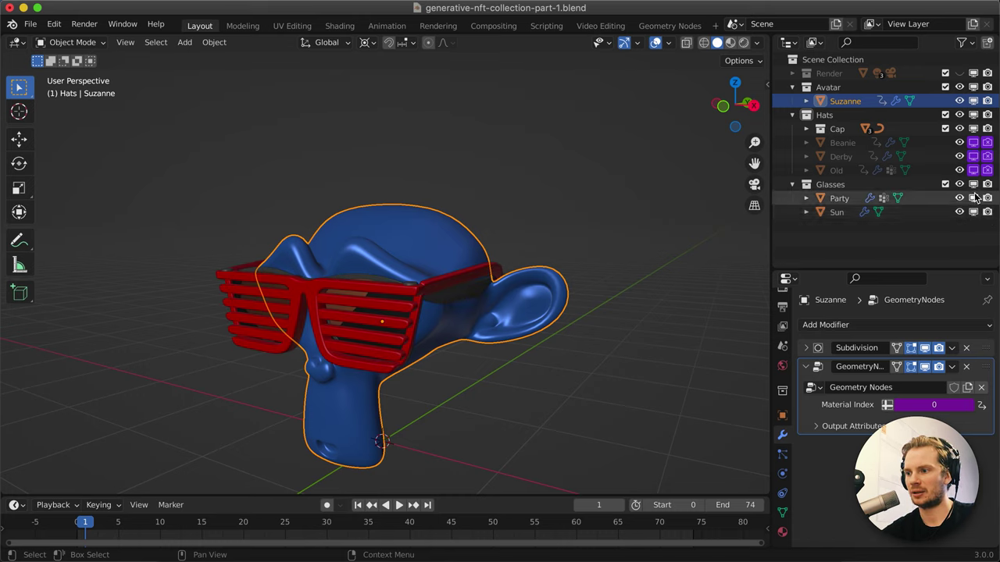
pyautogui.moveTo(974, 198); pyautogui.dragTo(974, 213)
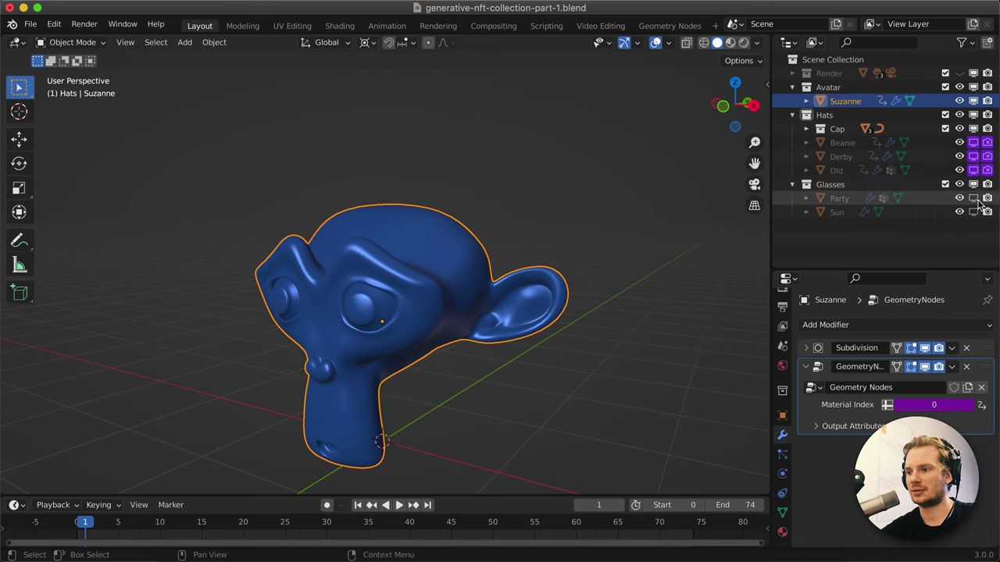
# Add a driver to the Party glasses' Disable in Viewports property, remove its input variable and set the expression to frame.
pyautogui.rightClick(973, 203)
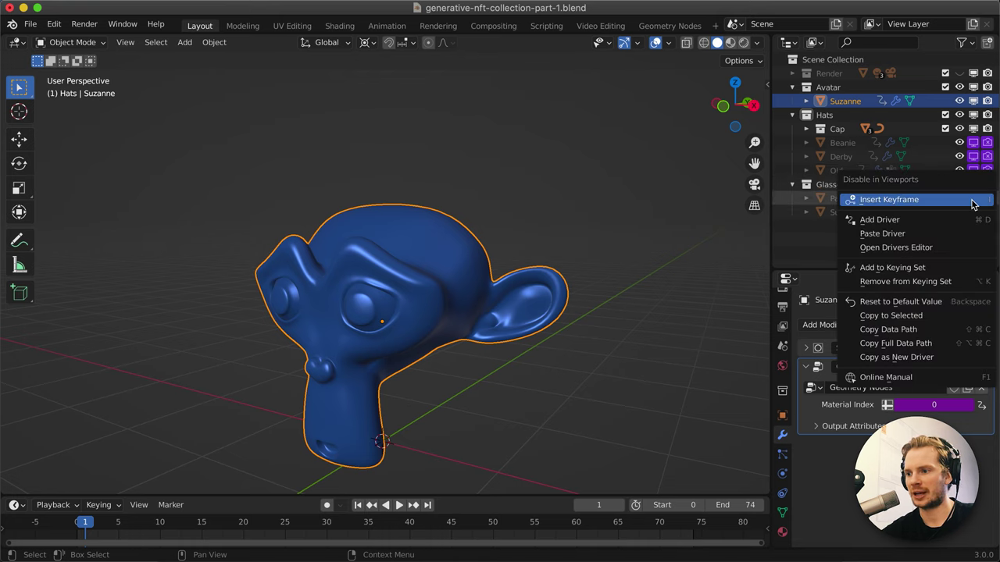
pyautogui.click(951, 221)
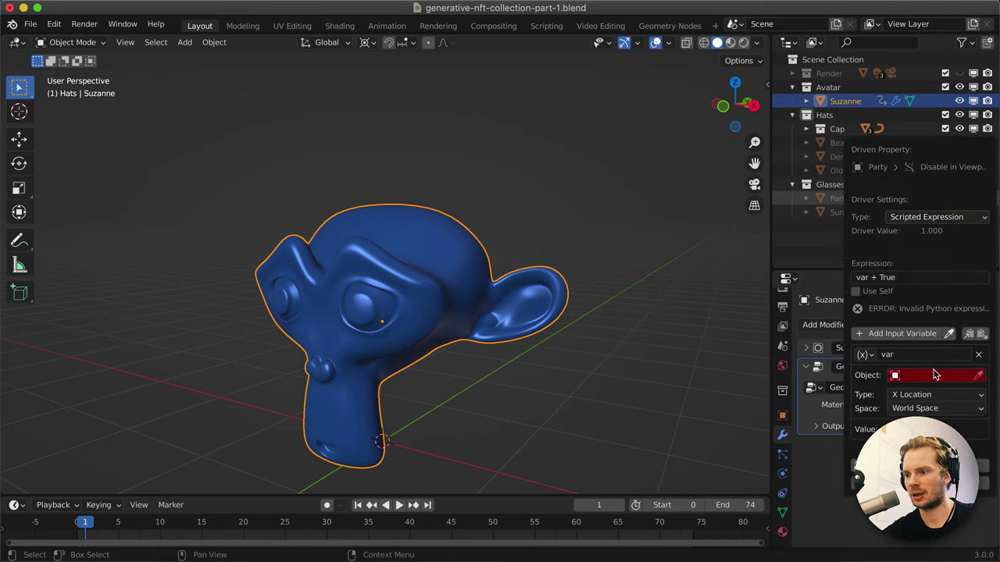
pyautogui.click(978, 355)
pyautogui.click(889, 278)
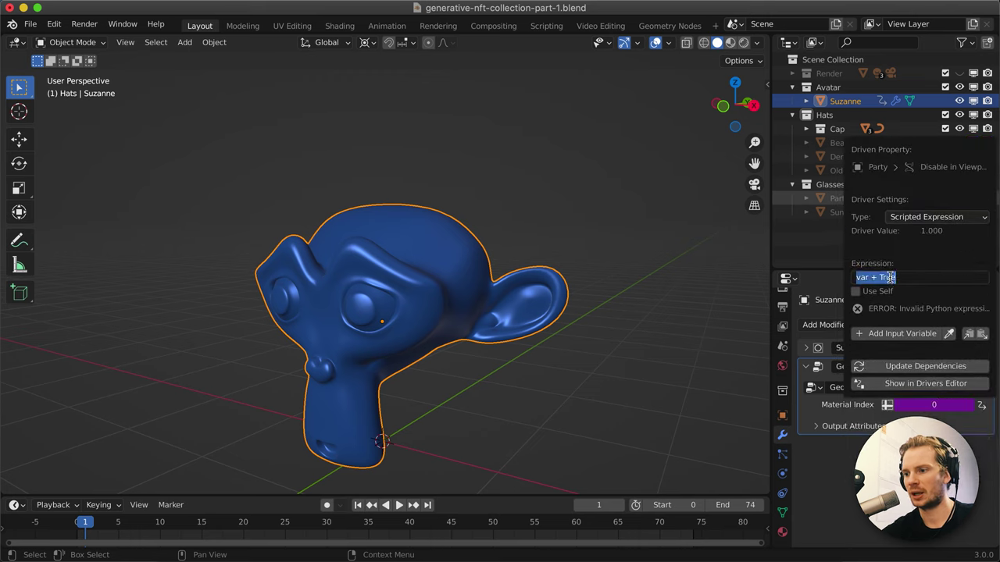
pyautogui.write('frame')
pyautogui.press('Return')
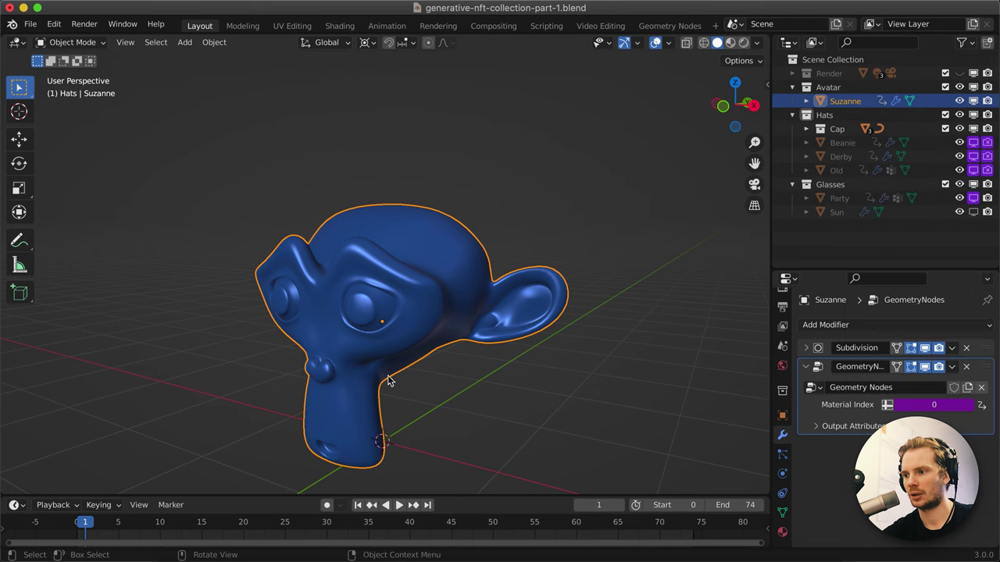
# Step back and forth between frames 0 and 3 to check on which frames the Party glasses show.
pyautogui.press('Left')
pyautogui.press('Right')
pyautogui.press('Right')
pyautogui.press('Right')
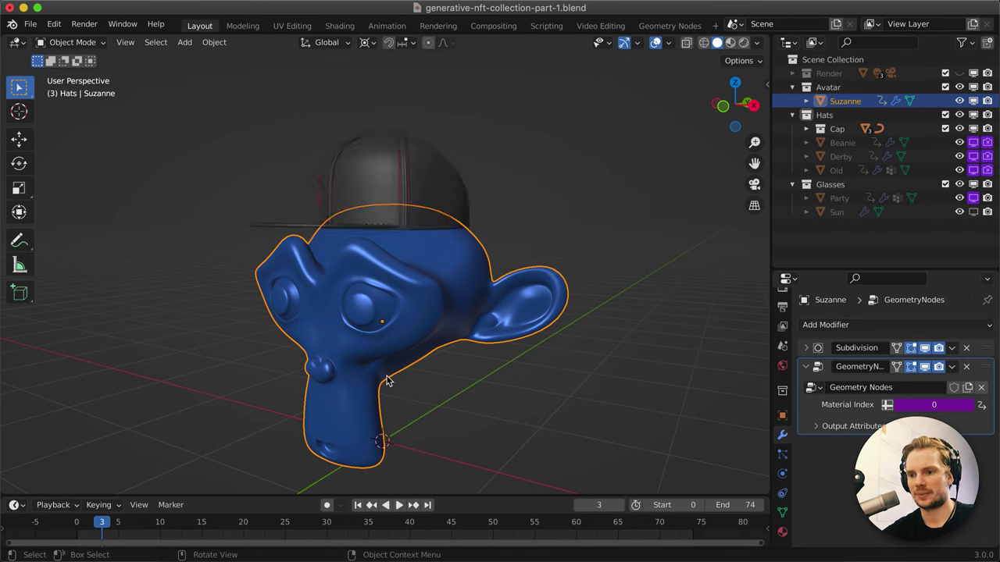
pyautogui.press('Left')
pyautogui.press('Left')
pyautogui.press('Left')
pyautogui.press('Right')
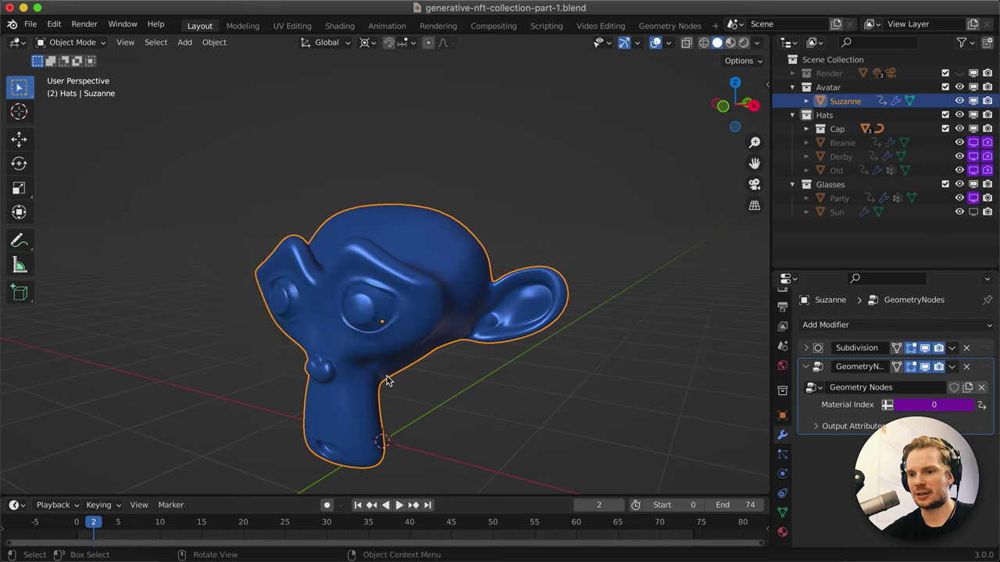
pyautogui.press('Left')
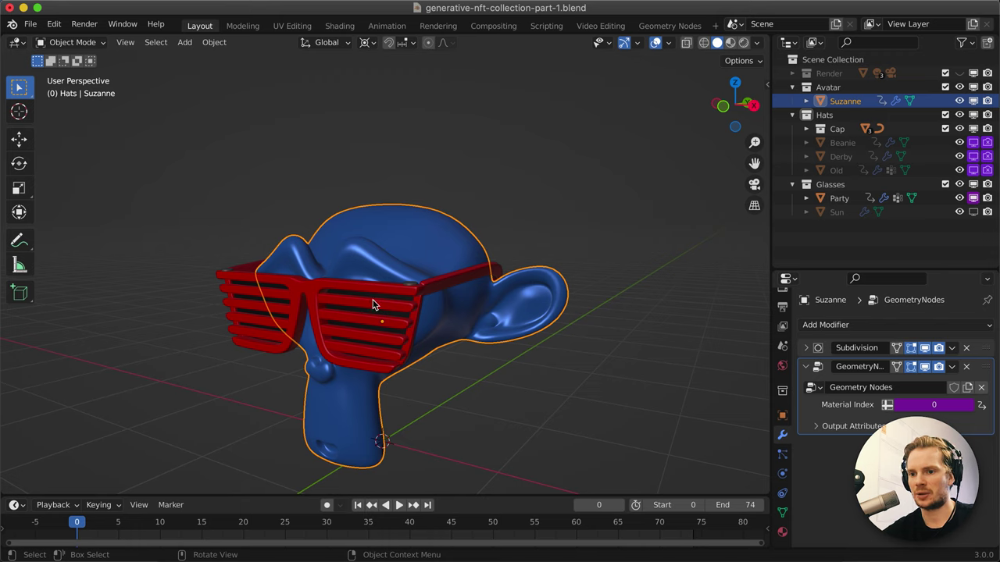
# Step repeatedly forward from frame 0 and back again, comparing the Party glasses' visibility at frame 0 with the following frames.
pyautogui.press('Right')
pyautogui.press('Right')
pyautogui.press('Right')
pyautogui.press('Right')
pyautogui.press('Right')
pyautogui.press('Right')
pyautogui.press('Right')
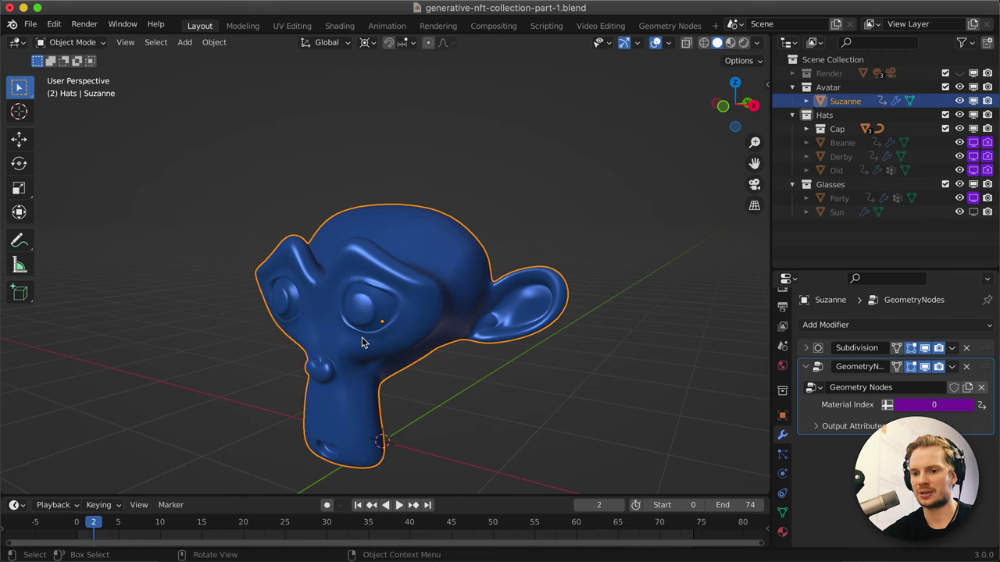
pyautogui.press('Left')
pyautogui.press('Left')
pyautogui.press('Left')
pyautogui.press('Left')
pyautogui.press('Left')
pyautogui.press('Left')
pyautogui.press('Left')
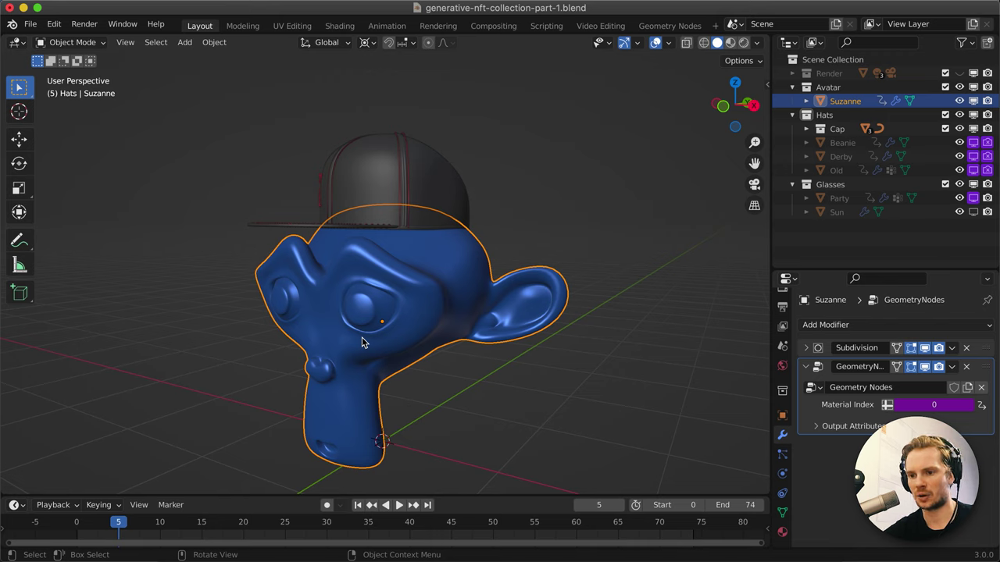
pyautogui.press('Right')
pyautogui.press('Right')
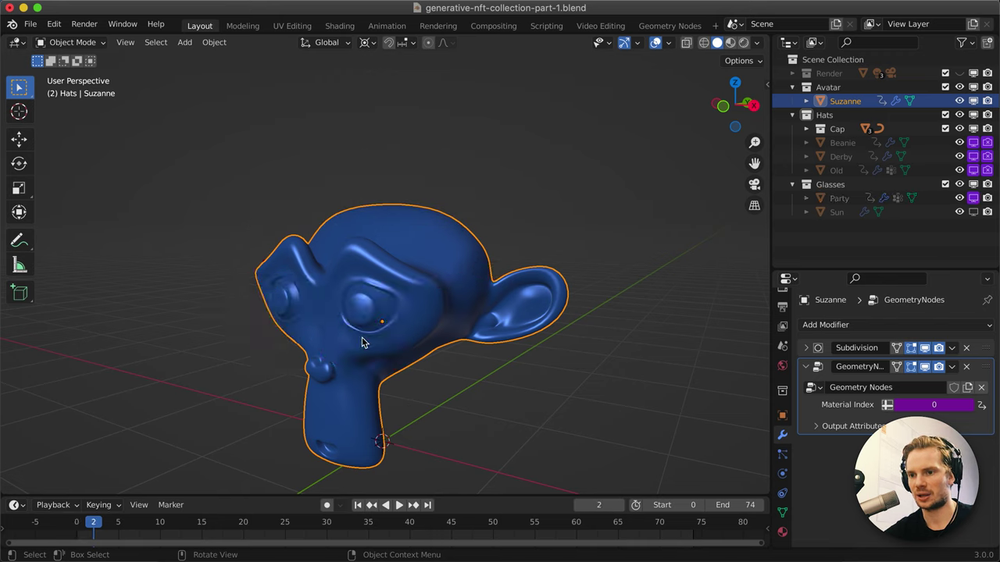
pyautogui.press('Left')
pyautogui.press('Left')
pyautogui.press('Right')
pyautogui.press('Right')
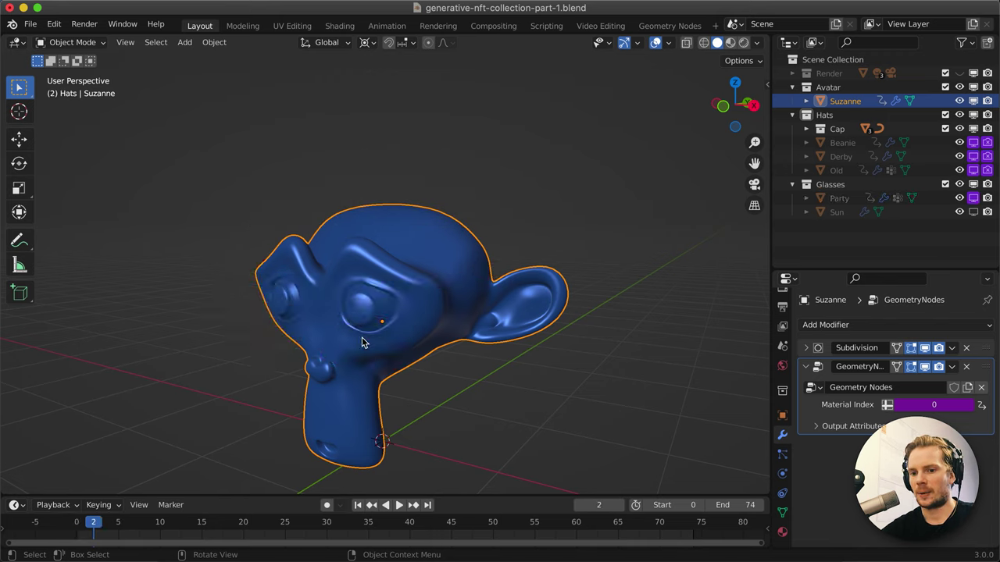
pyautogui.press('Left')
pyautogui.press('Left')
pyautogui.press('Right')
pyautogui.press('Left')
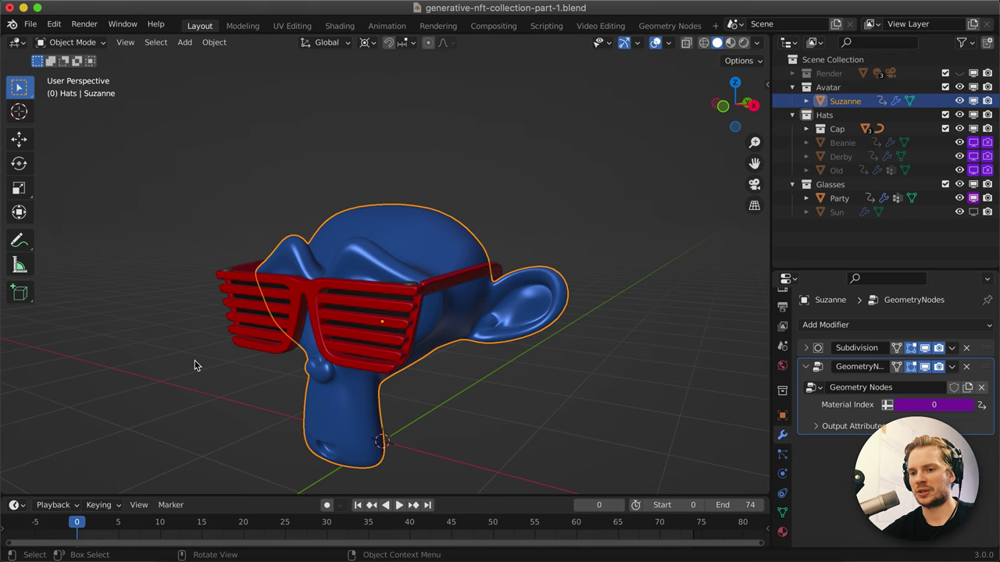
# Advance one frame at a time from frame 0 to frame 5, examining the Party glasses and the hat on each.
pyautogui.press('Right')
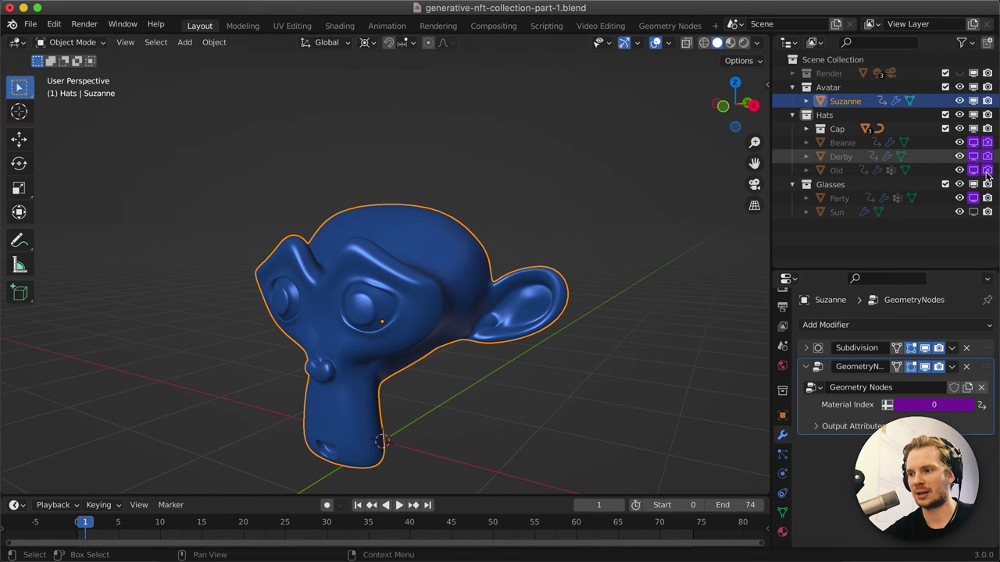
pyautogui.press('Right')
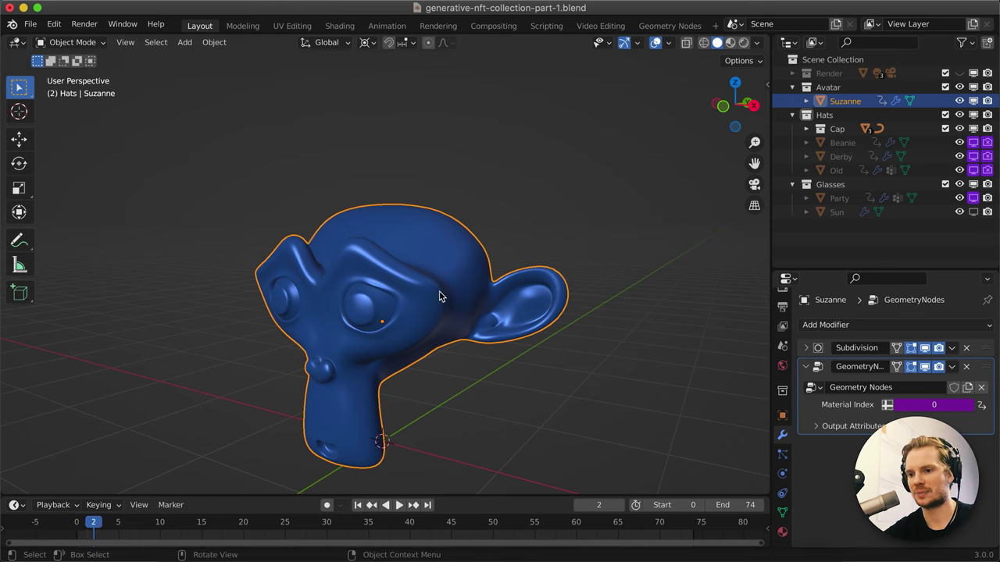
pyautogui.press('Right')
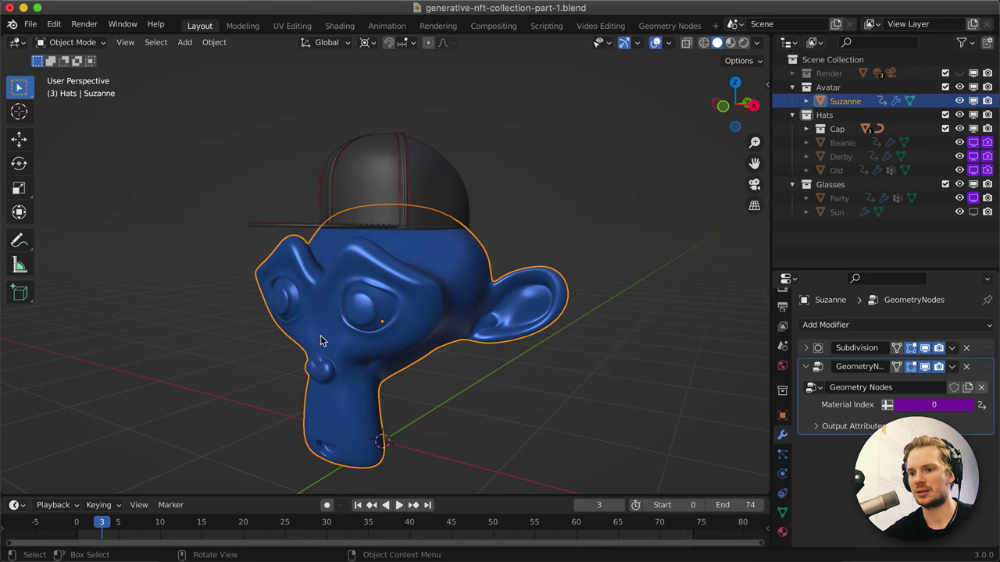
pyautogui.press('Right')
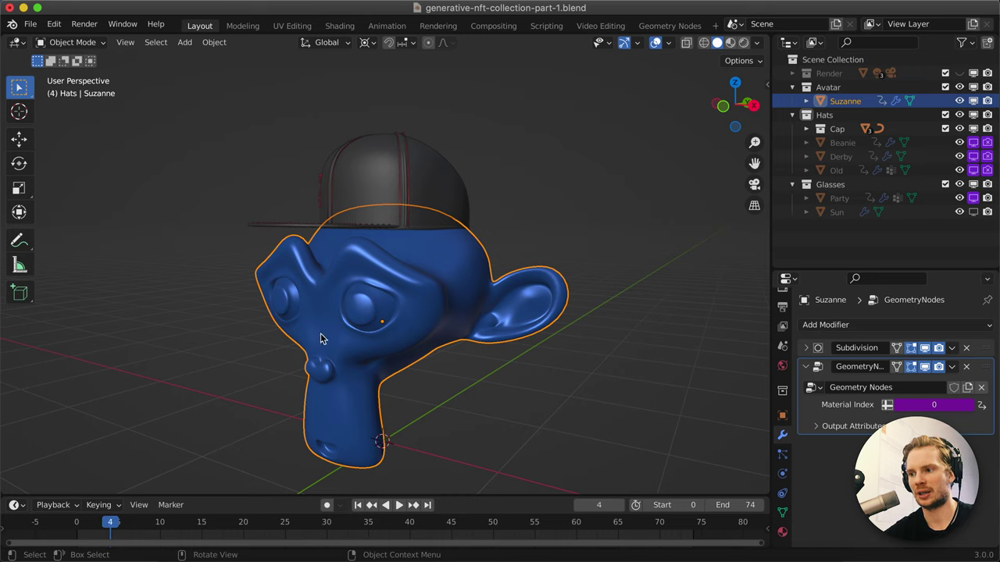
pyautogui.press('Right')
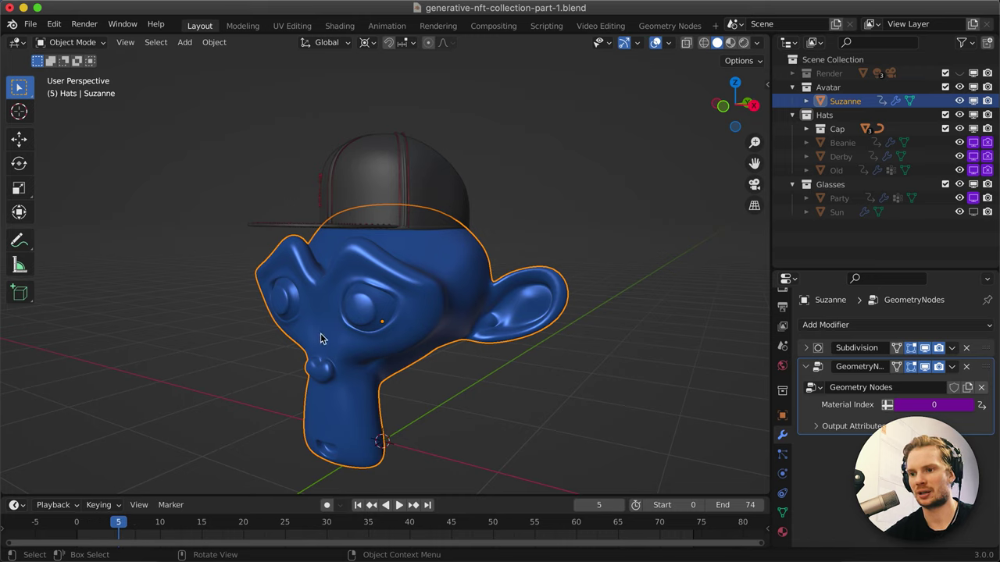
# Set the expression of the Party glasses' Disable in Viewports driver to frame % 3.
pyautogui.rightClick(973, 211)
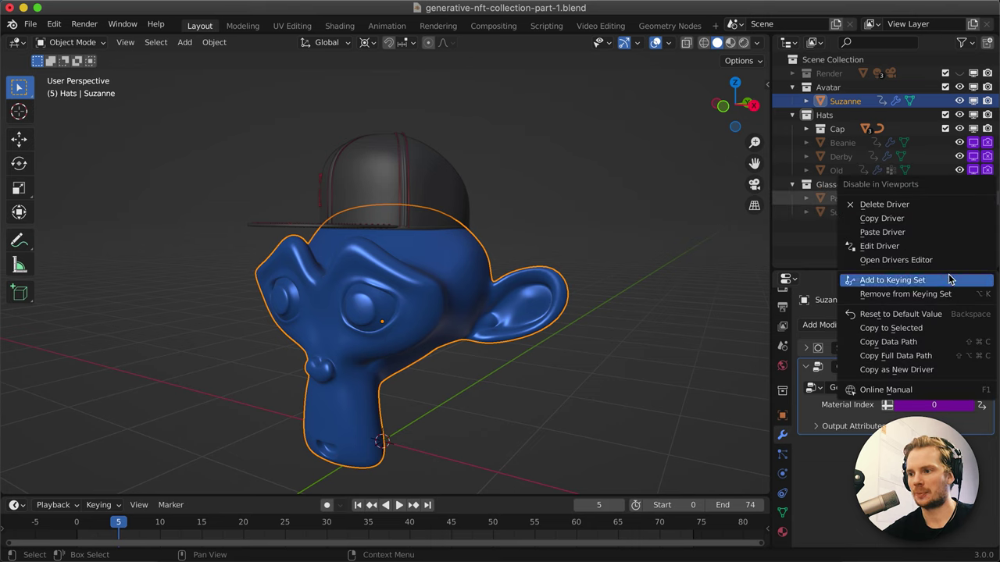
pyautogui.click(909, 252)
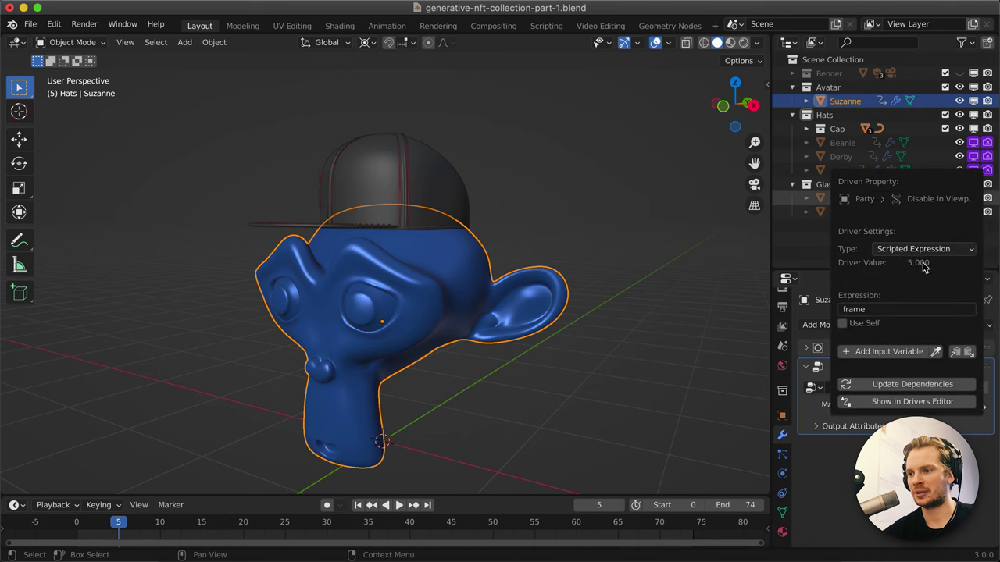
pyautogui.click(891, 313)
pyautogui.click(900, 308)
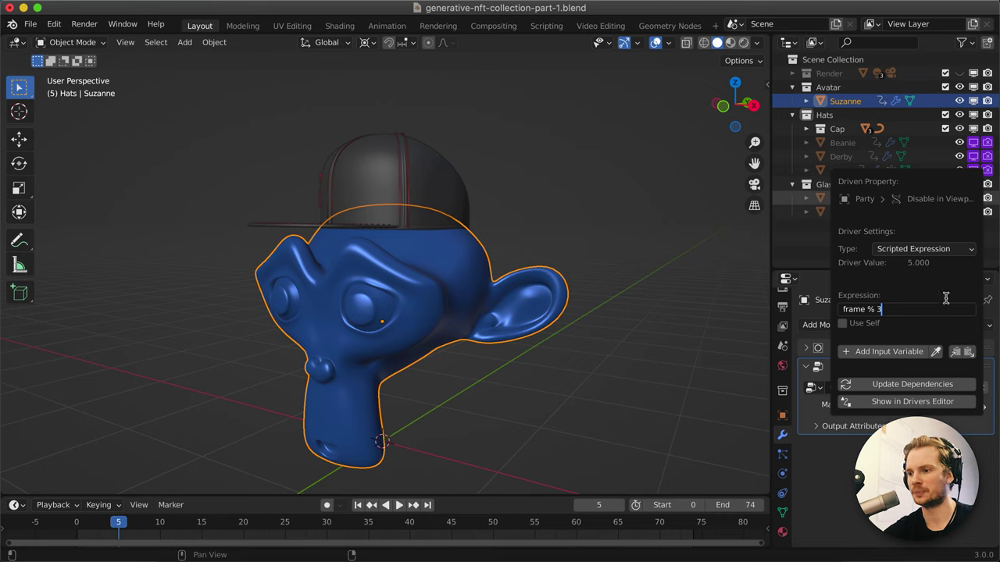
pyautogui.press('Return')
pyautogui.click(912, 311)
pyautogui.press('Return')
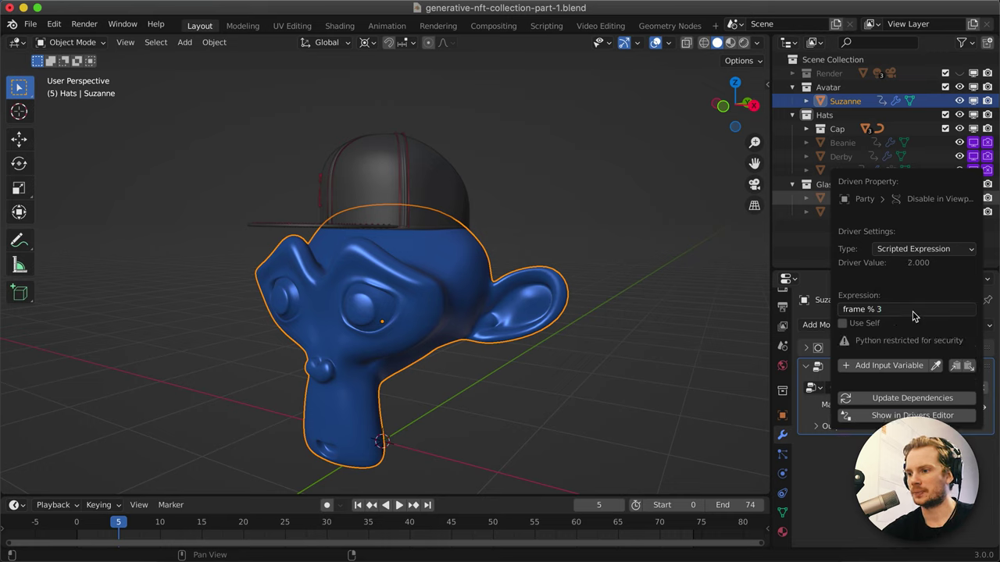
# Step back to frame 0, checking the Party glasses' visibility on the frames in between.
pyautogui.press('Left')
pyautogui.press('Left')
pyautogui.press('Left')
pyautogui.press('Left')
pyautogui.press('Left')
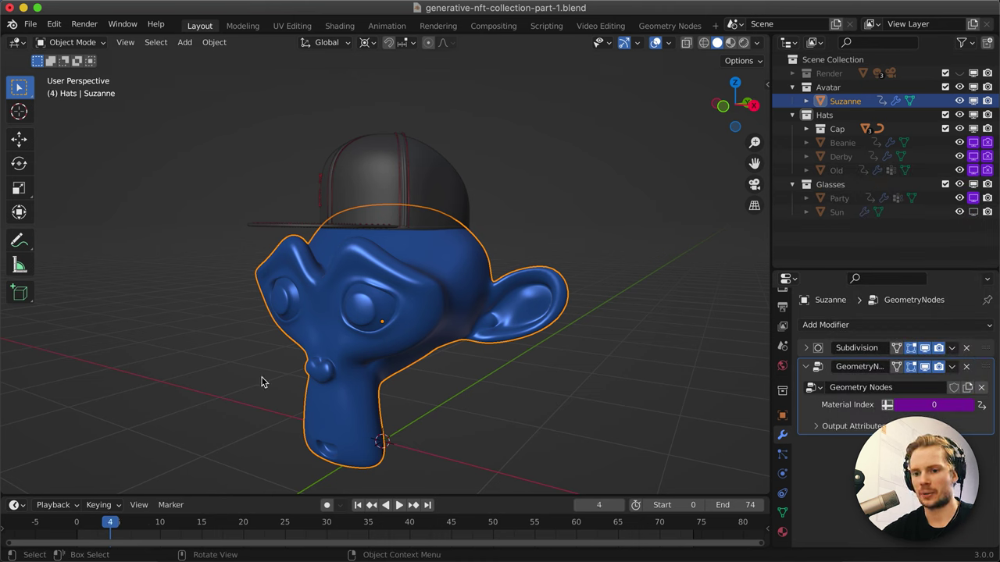
pyautogui.press('Right')
pyautogui.press('Right')
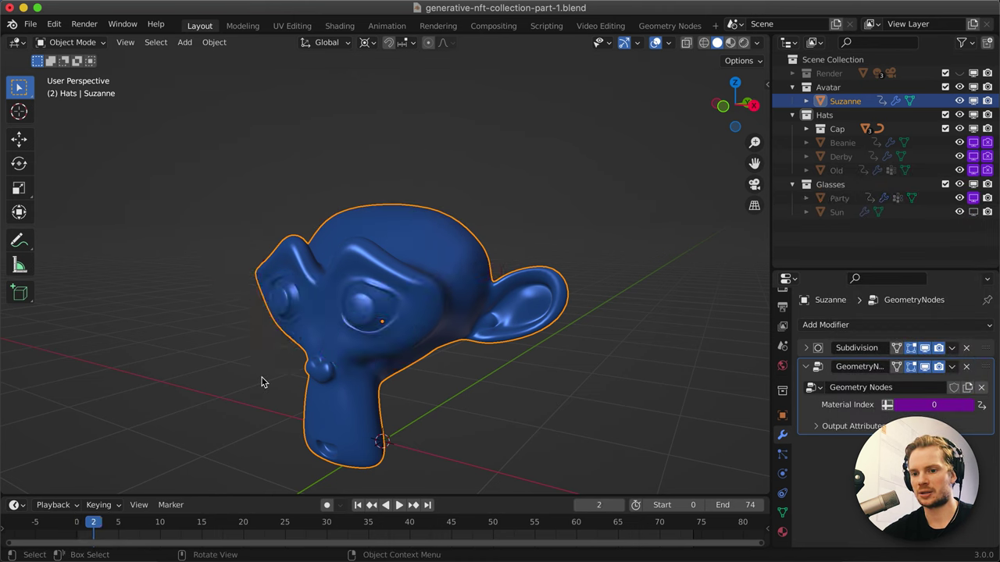
pyautogui.press('Left')
pyautogui.press('Left')
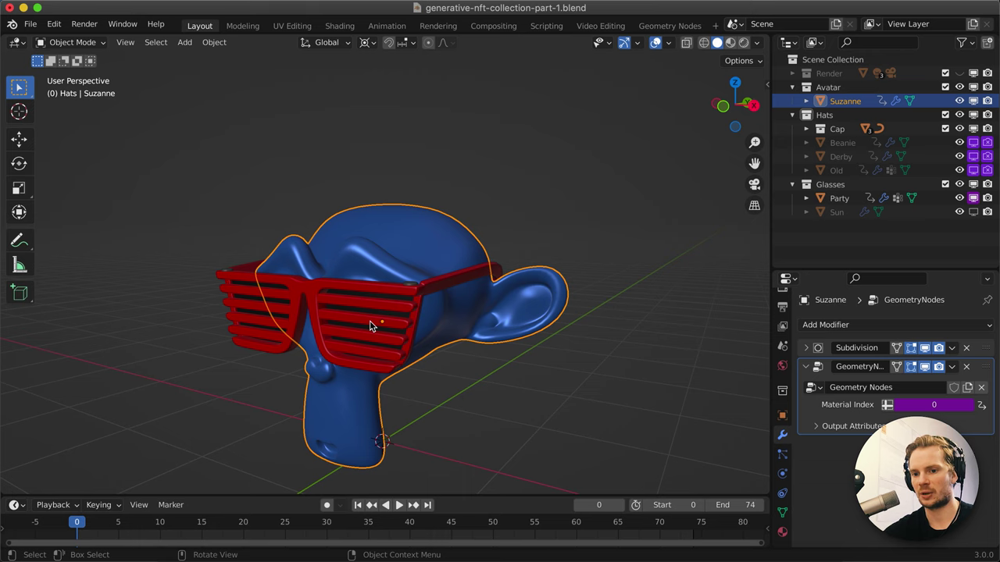
# Step forward from frame 0 to frame 9, examining how the Party glasses combine with the cap, Beanie and Derby.
pyautogui.press('Right')
pyautogui.press('Right')
pyautogui.press('Right')
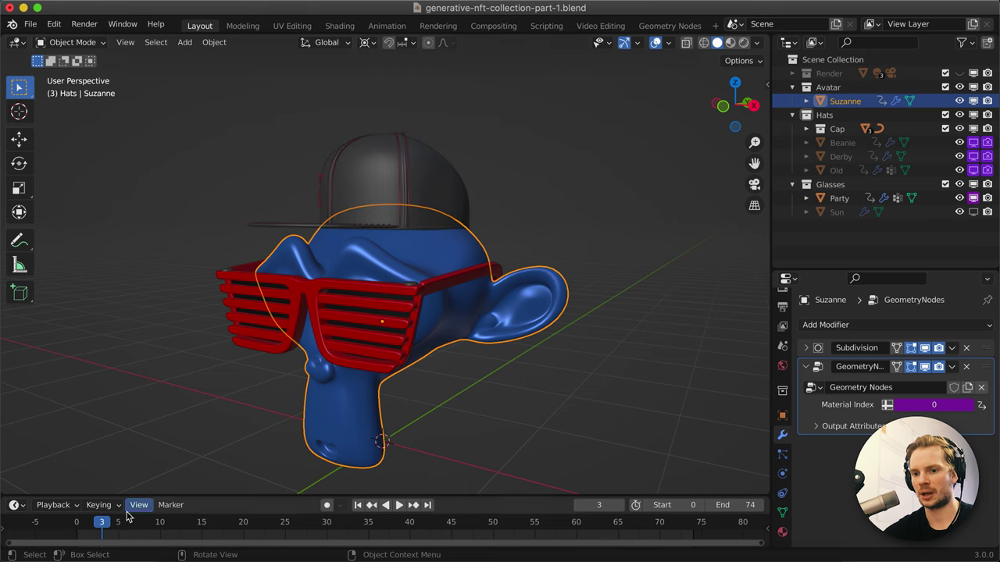
pyautogui.press('Right')
pyautogui.press('Right')
pyautogui.press('Right')
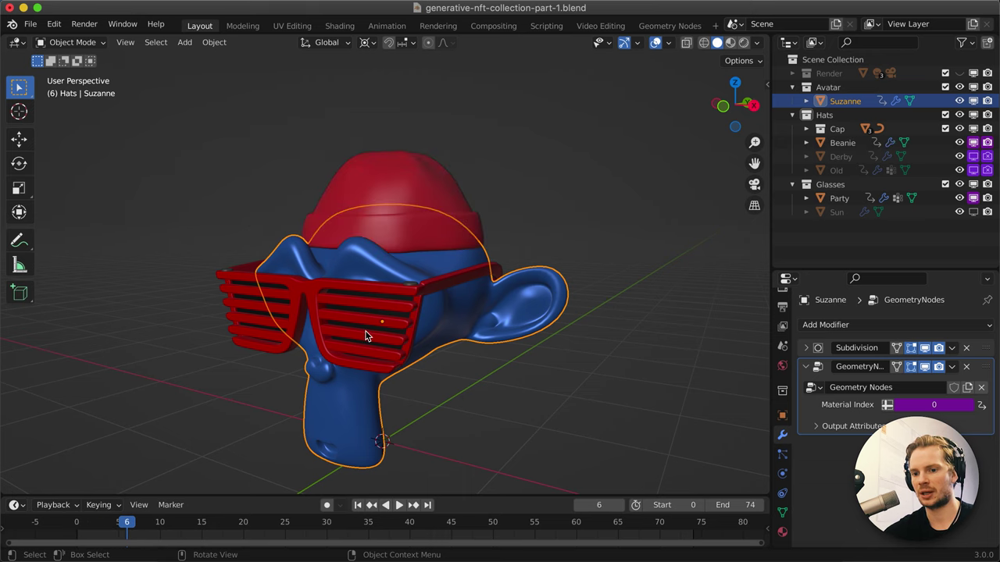
pyautogui.press('Right')
pyautogui.press('Right')
pyautogui.press('Right')
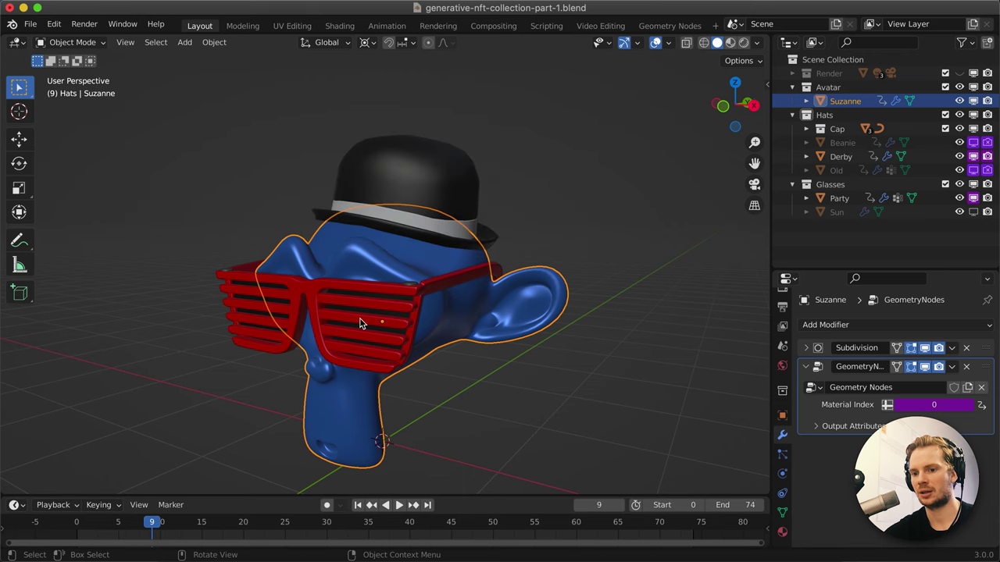
# Step back from frame 9 to frame 0, then forward to frame 1, comparing frames with and without the Party glasses.
pyautogui.press('Left')
pyautogui.press('Left')
pyautogui.press('Left')
pyautogui.press('Left')
pyautogui.press('Left')
pyautogui.press('Left')
pyautogui.press('Left')
pyautogui.press('Left')
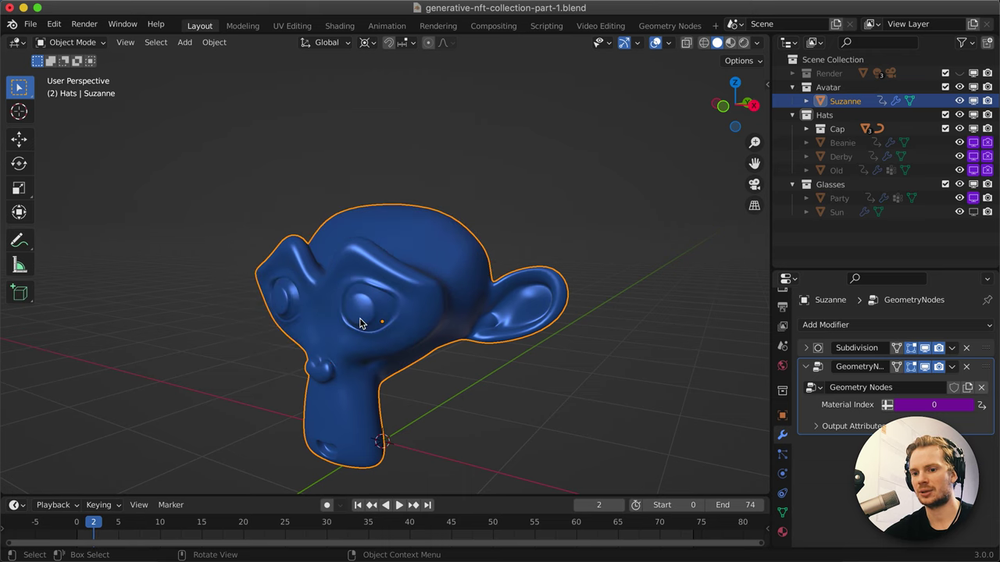
pyautogui.press('Left')
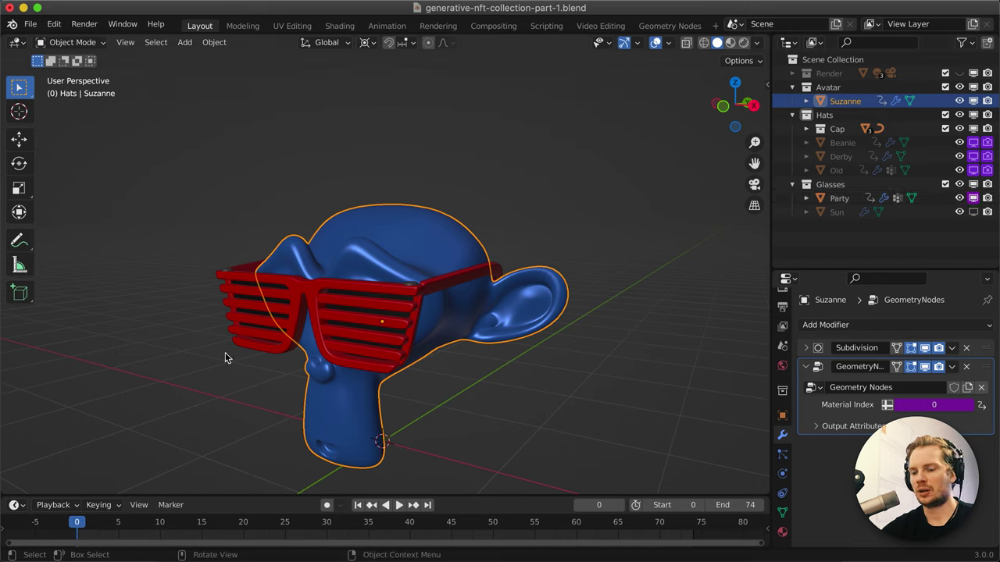
pyautogui.press('Right')
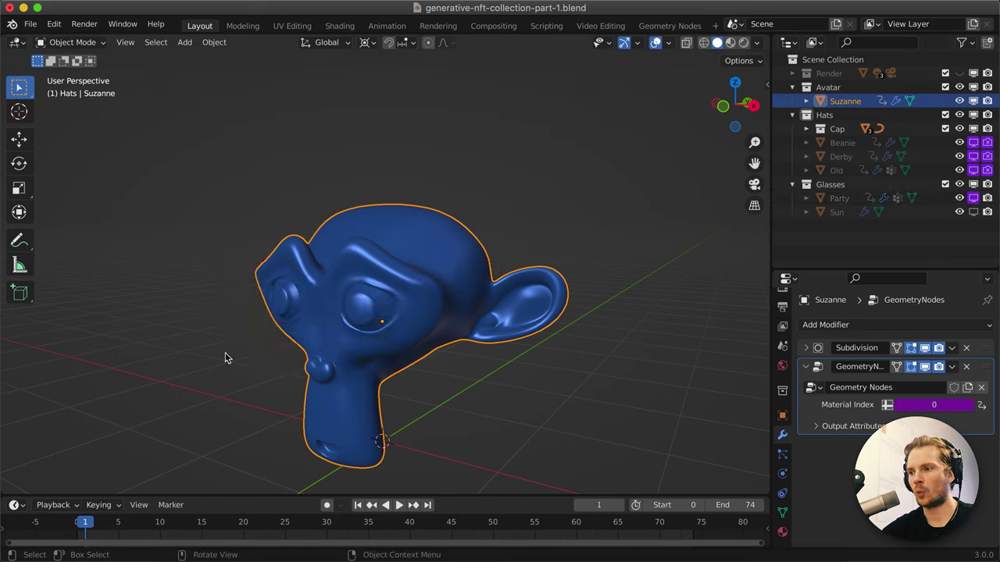
# Set the expression of the Party glasses' Disable in Viewports driver to (frame - 1) % 3.
pyautogui.rightClick(974, 201)
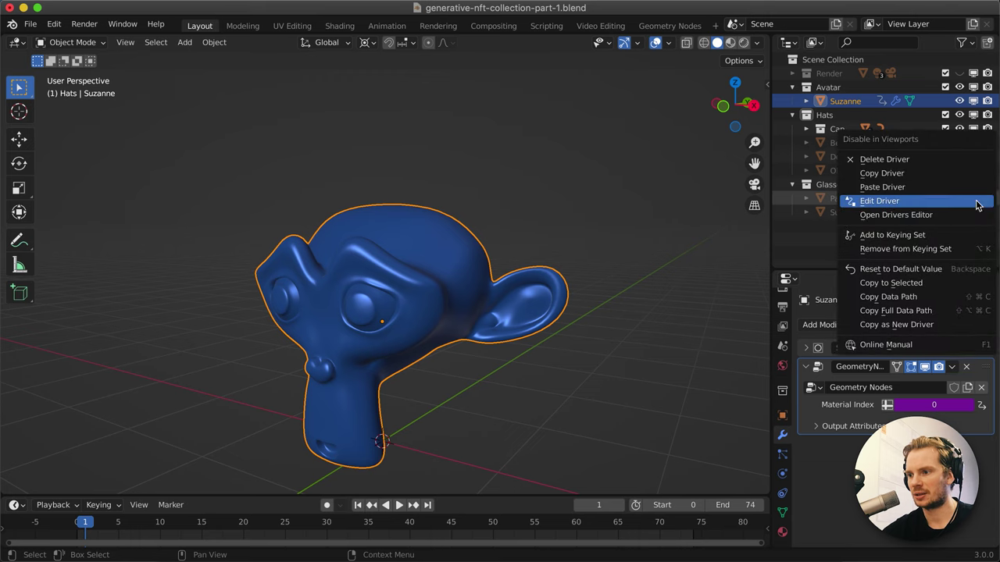
pyautogui.click(880, 201)
pyautogui.click(878, 258)
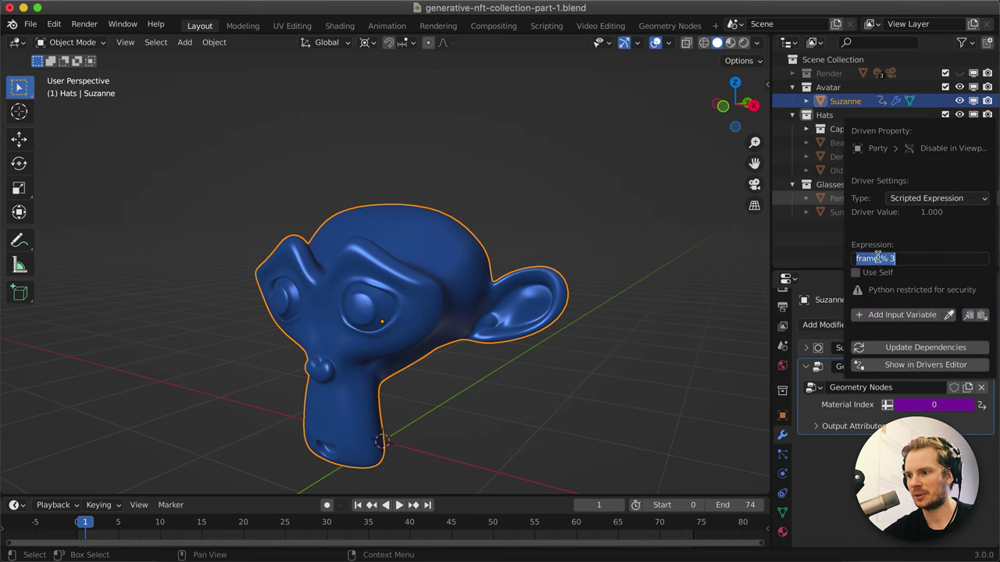
pyautogui.click(878, 258)
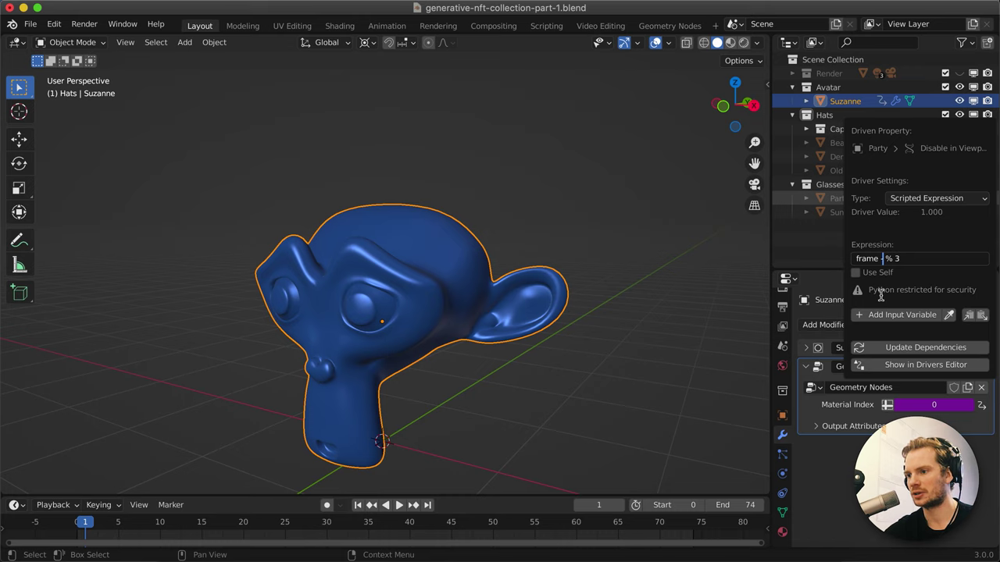
pyautogui.write('- 1)')
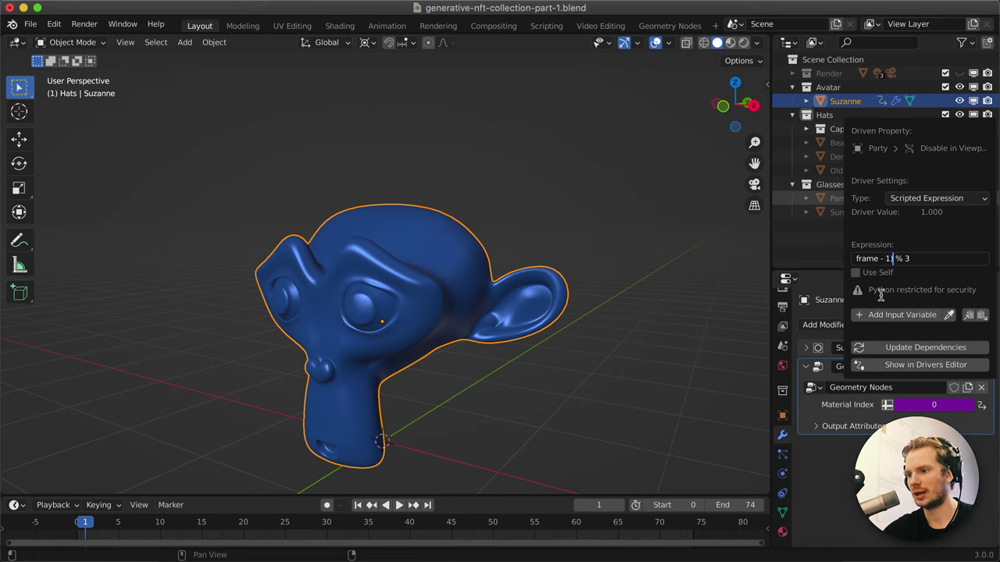
pyautogui.press('Left')
pyautogui.press('Left')
pyautogui.press('Left')
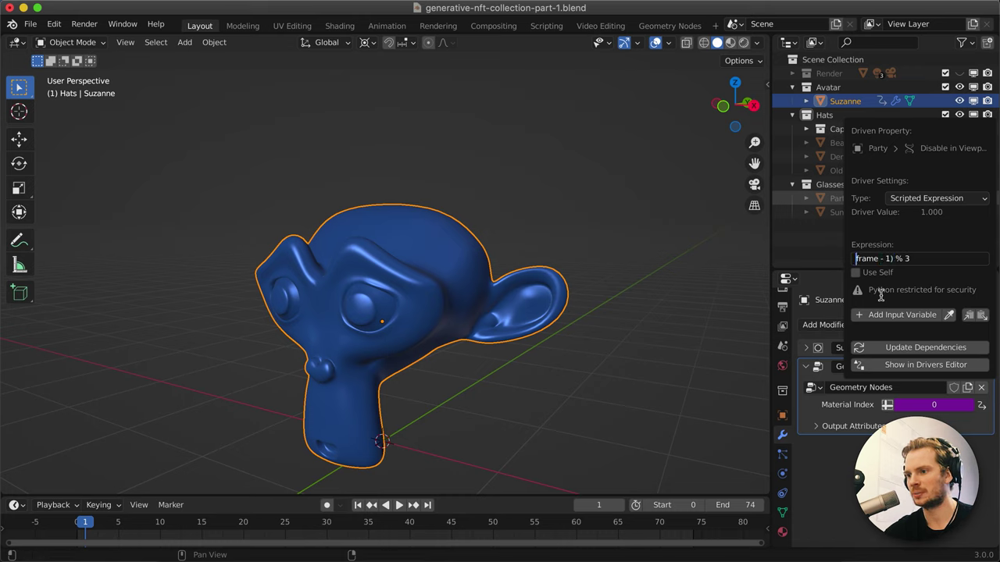
pyautogui.write('(')
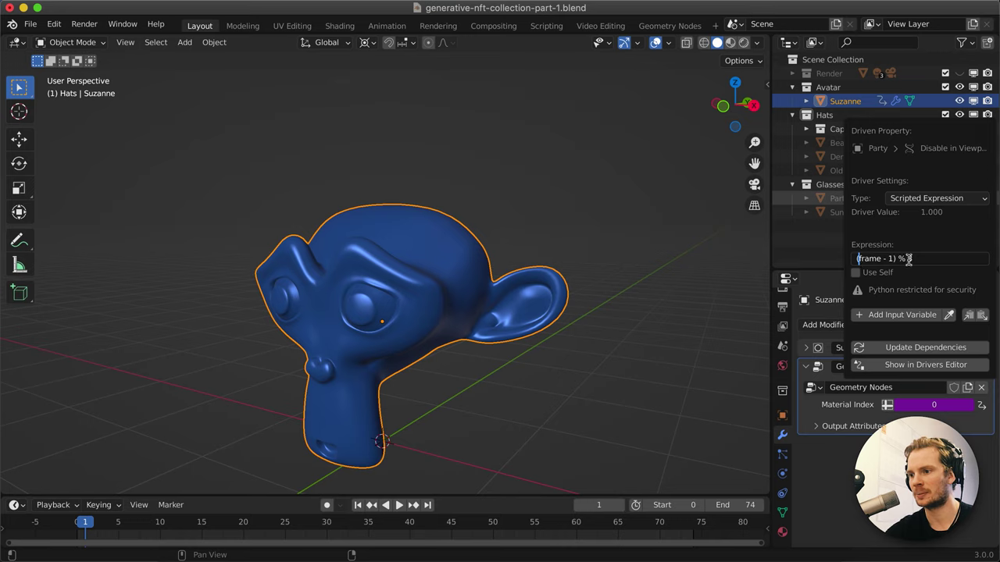
pyautogui.press('Return')
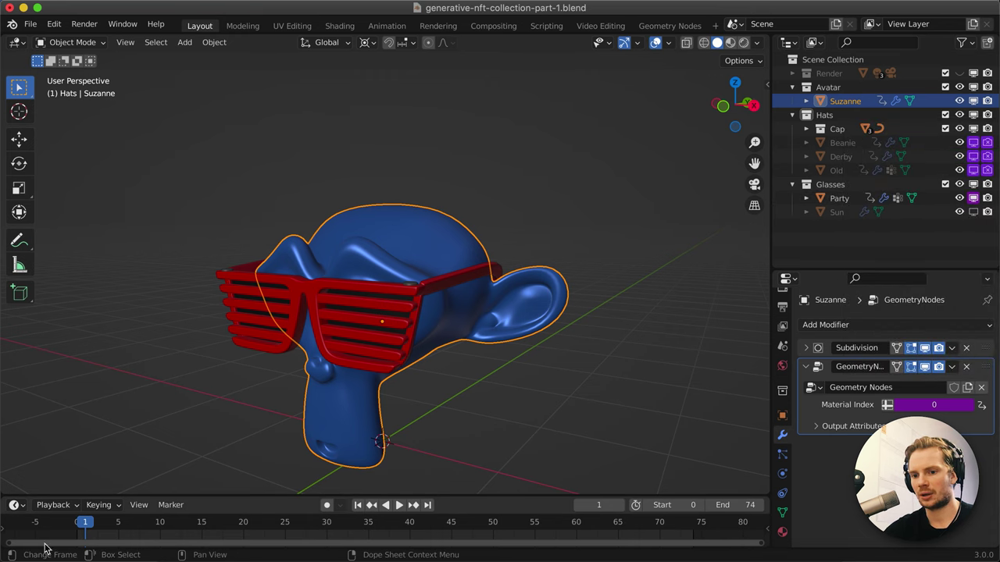
# Step through the frames up to frame 4, checking on which ones the Party glasses are visible.
pyautogui.press('Left')
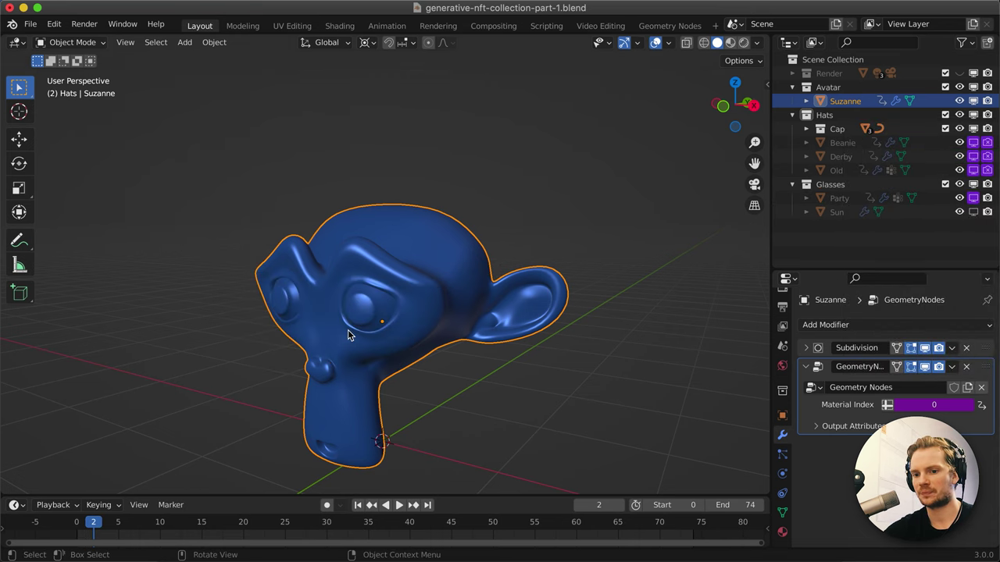
pyautogui.press('Right')
pyautogui.press('Right')
pyautogui.press('Right')
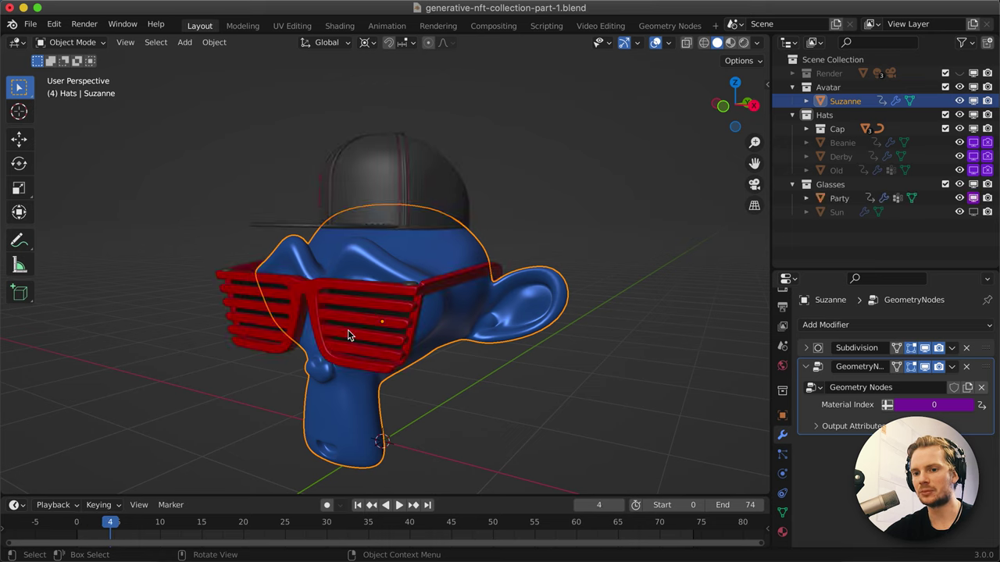
pyautogui.press('Right')
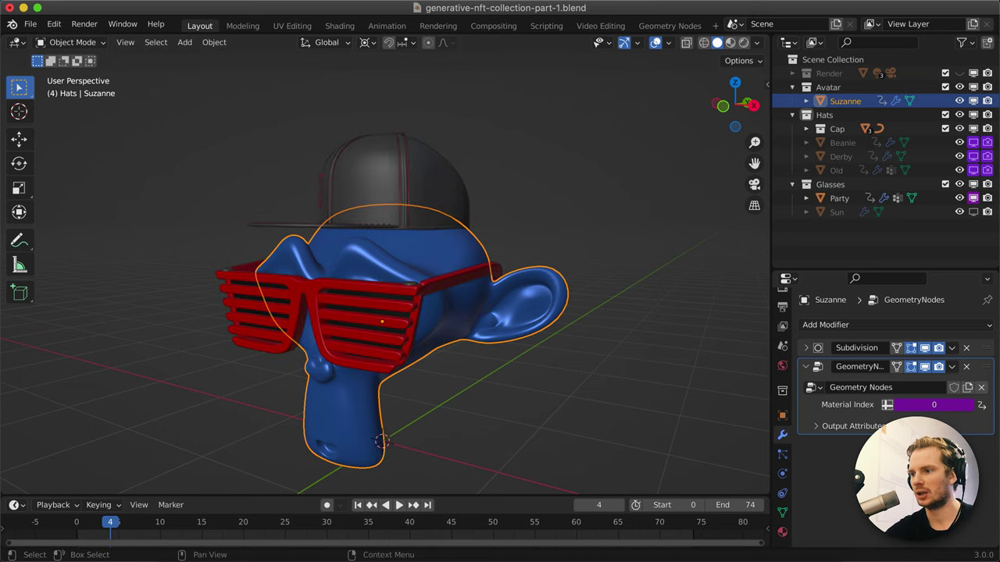
# Copy the Party glasses' Disable in Viewports driver to their Disable in Renders setting and to the Sun glasses' Disable in Viewports setting.
pyautogui.rightClick(973, 200)
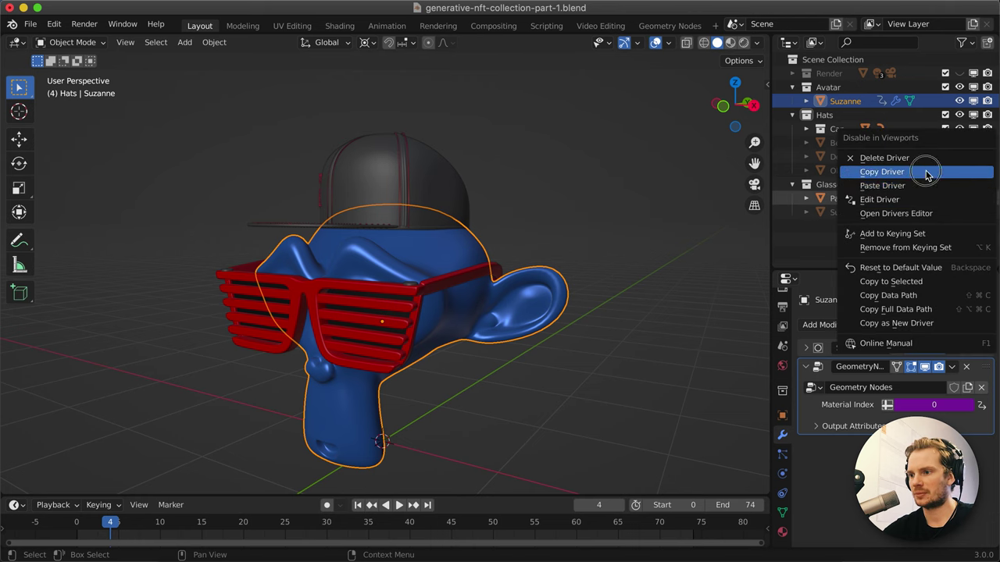
pyautogui.click(914, 171)
pyautogui.rightClick(987, 199)
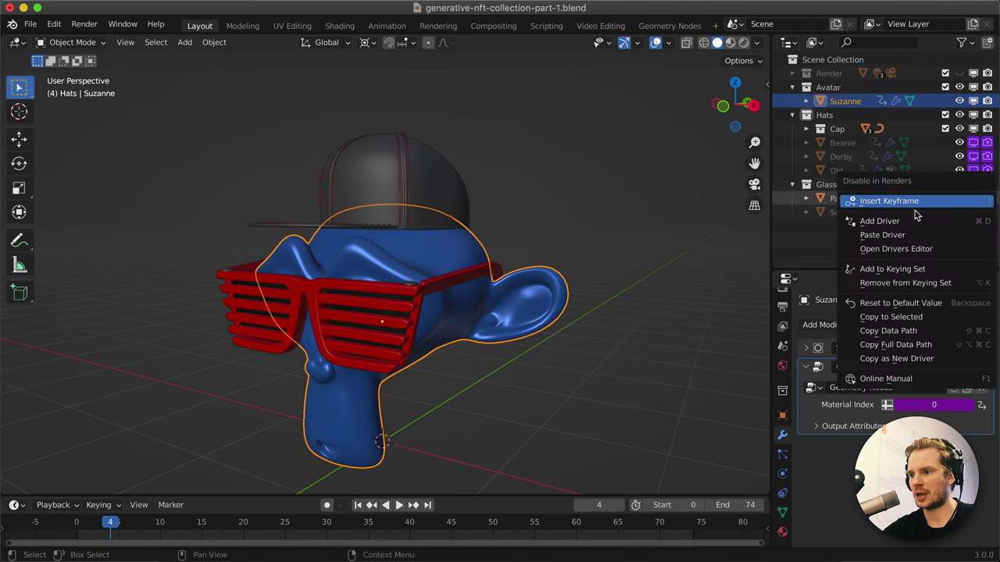
pyautogui.click(911, 235)
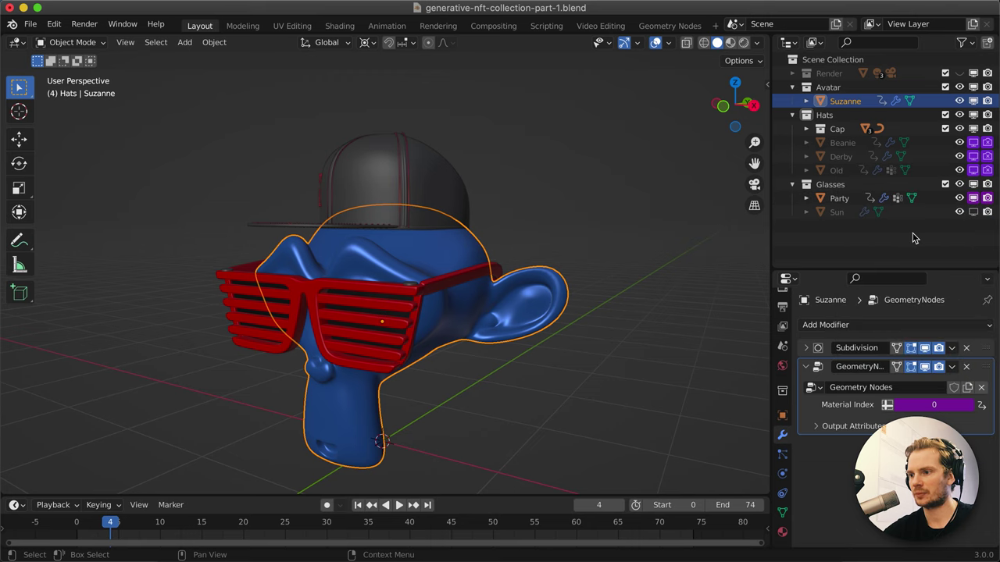
pyautogui.rightClick(974, 214)
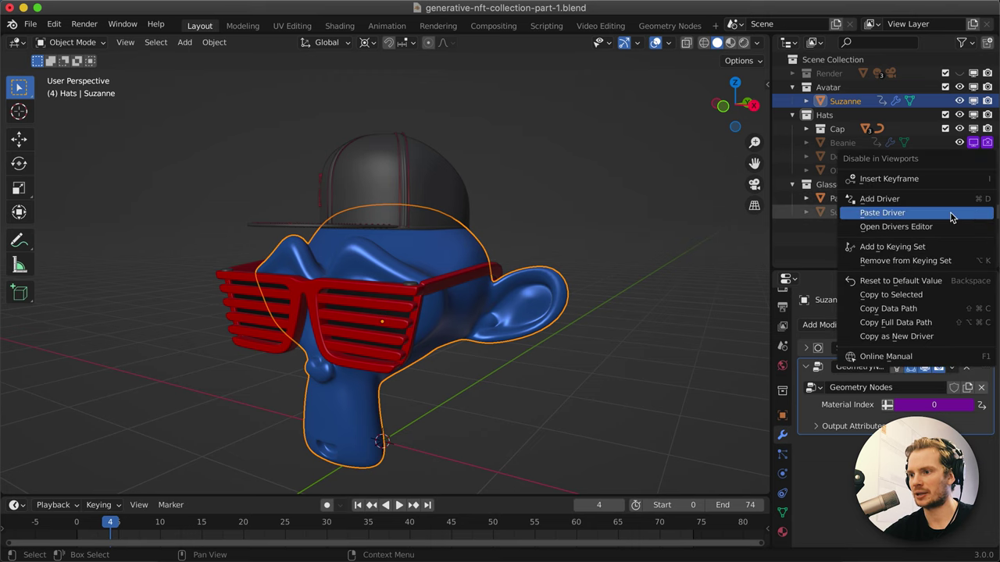
pyautogui.click(952, 215)
# Step forward to frame 6 and back to frame 2, checking the visibility of both pairs of glasses.
pyautogui.press('Right')
pyautogui.press('Right')
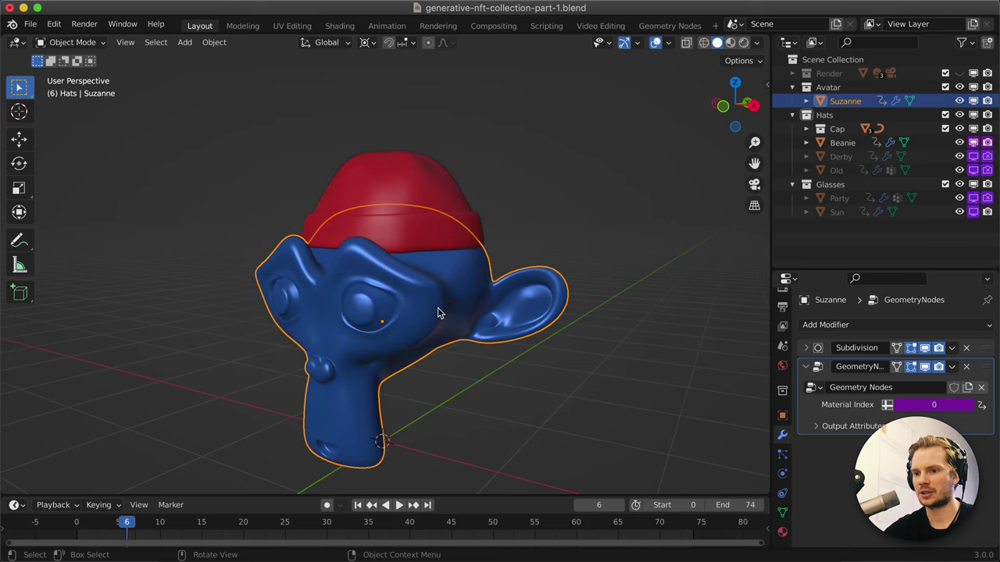
pyautogui.press('Left')
pyautogui.press('Left')
pyautogui.press('Left')
pyautogui.press('Left')
pyautogui.press('Left')
pyautogui.press('Left')
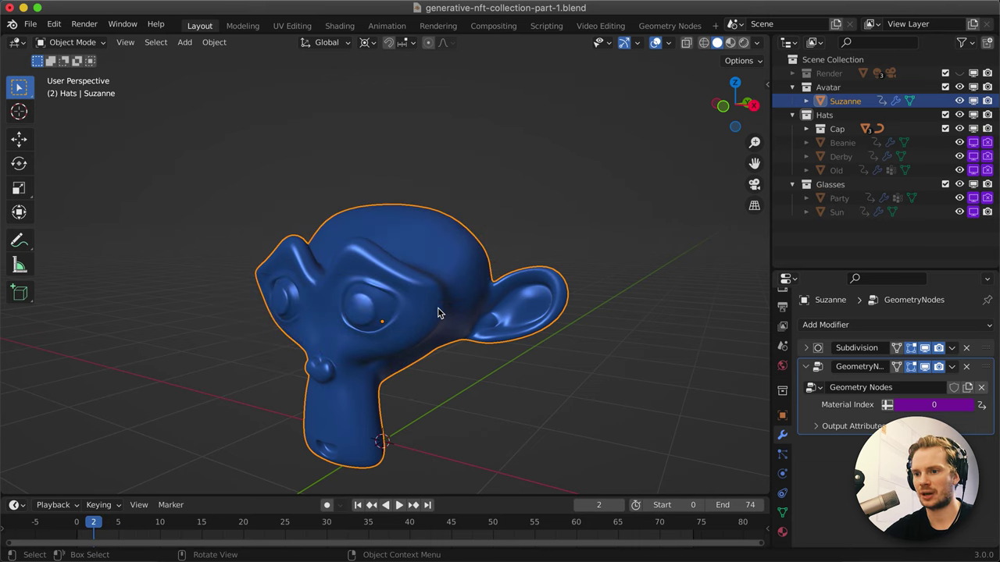
pyautogui.press('Right')
pyautogui.press('Right')
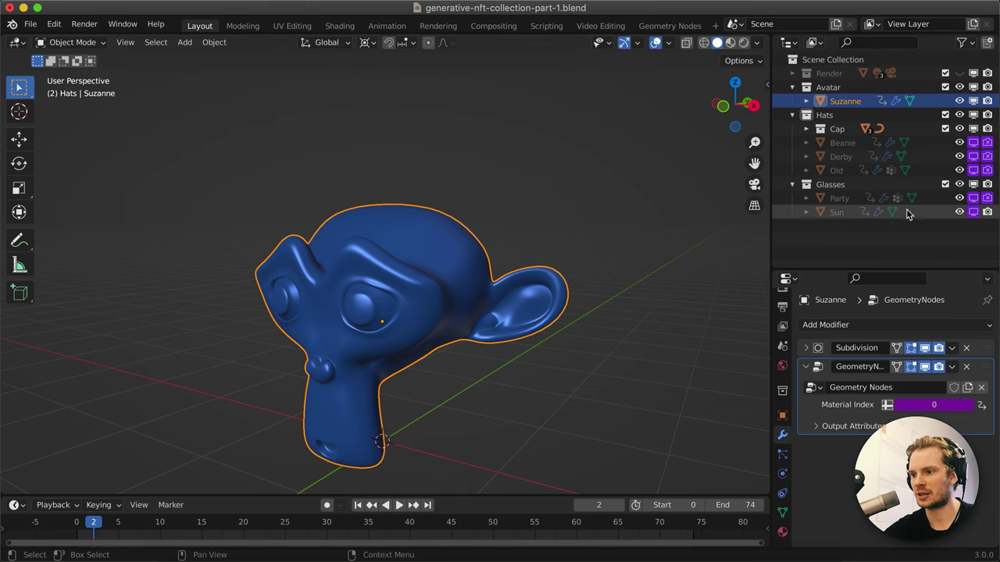
# Set the expression of the Sun glasses' Disable in Viewports driver to (frame - 2) % 3.
pyautogui.rightClick(974, 216)
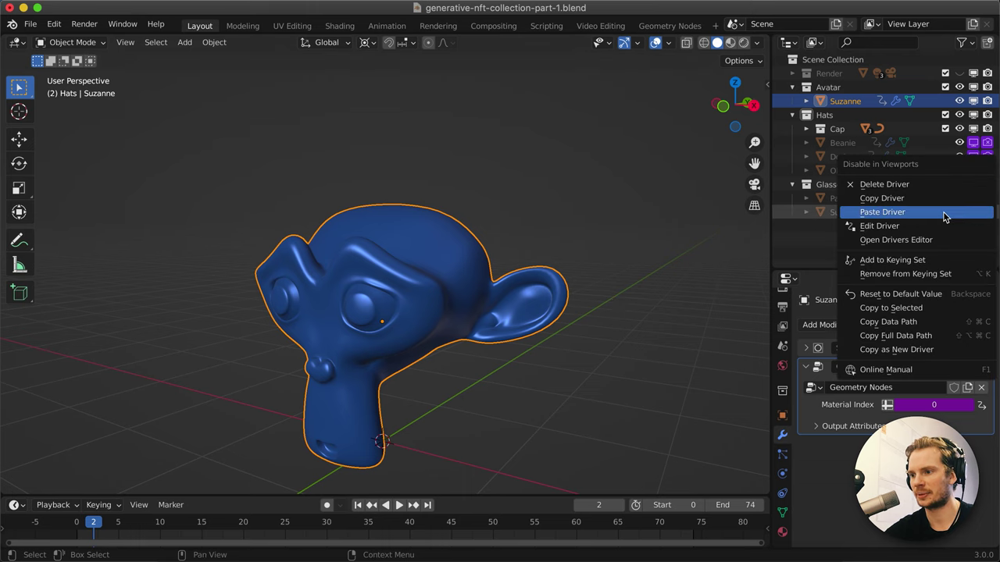
pyautogui.click(942, 225)
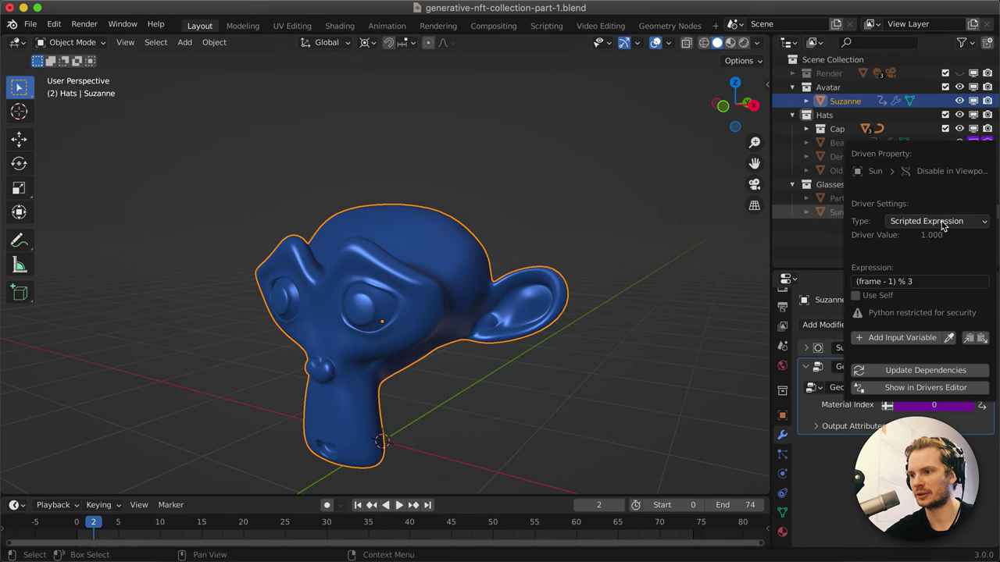
pyautogui.click(892, 281)
pyautogui.click(892, 281)
pyautogui.press('BackSpace')
pyautogui.write('2')
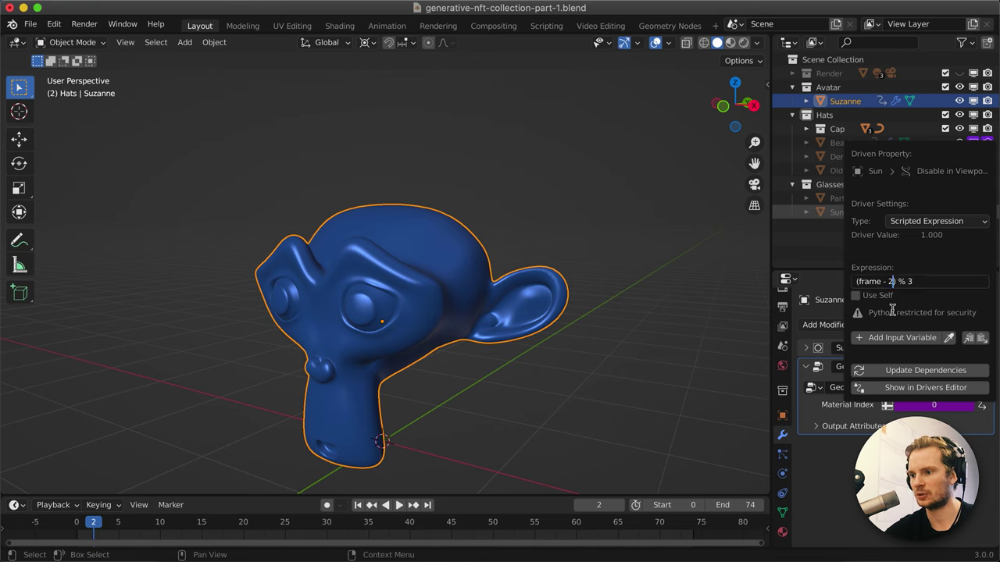
pyautogui.press('Return')
pyautogui.press('Escape')
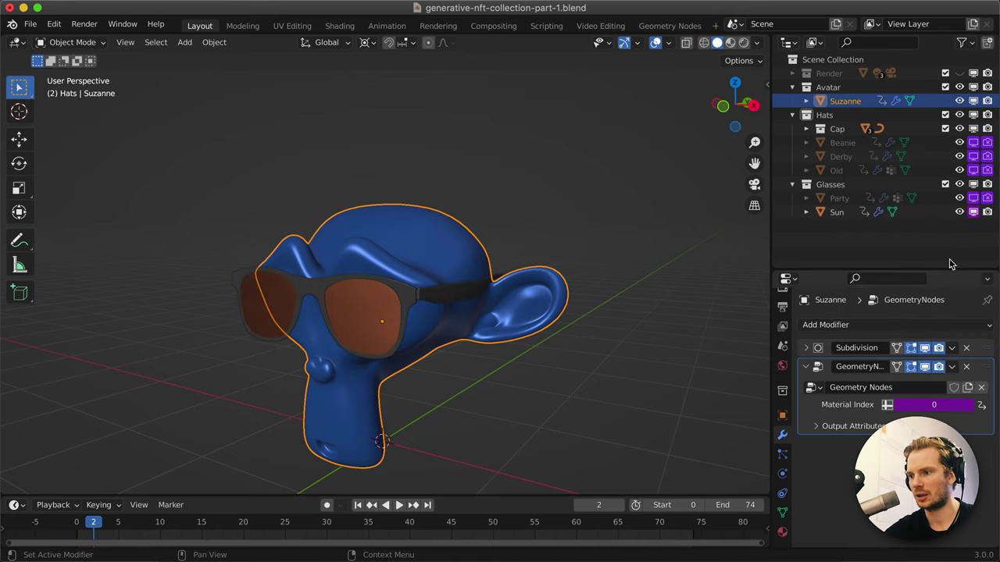
# Copy the Sun glasses' Disable in Viewports driver to their Disable in Renders setting.
pyautogui.rightClick(975, 220)
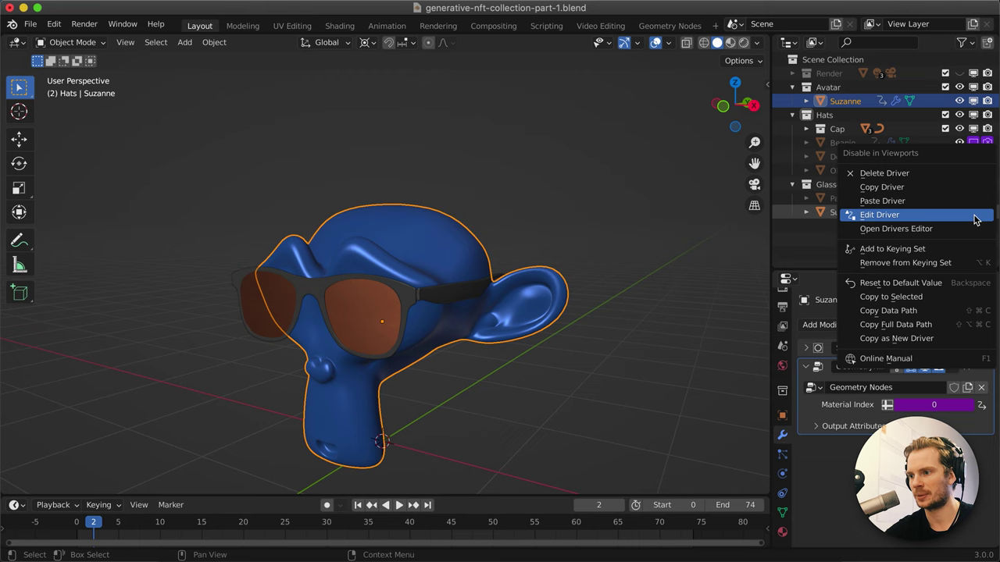
pyautogui.click(922, 186)
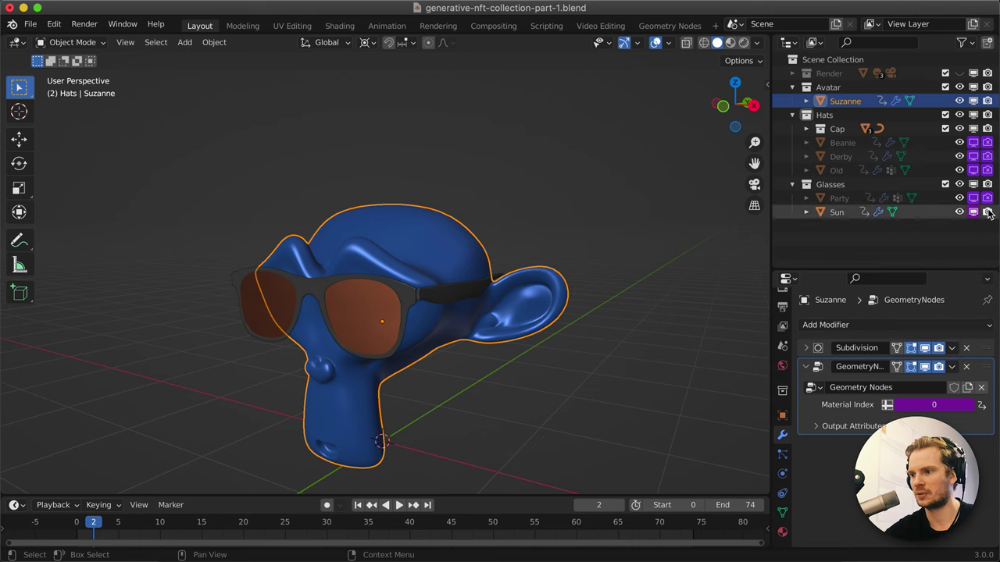
pyautogui.rightClick(988, 214)
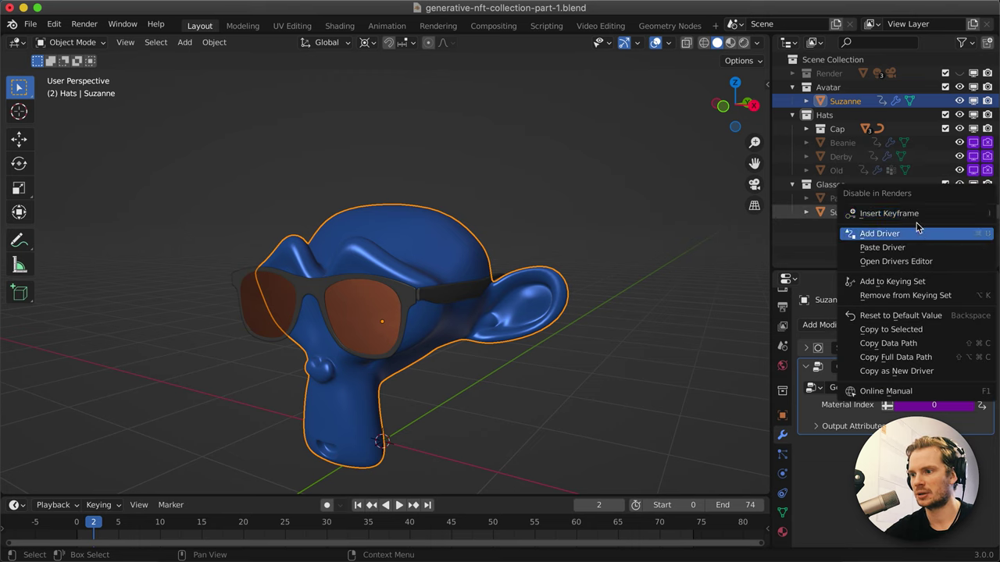
pyautogui.click(867, 248)
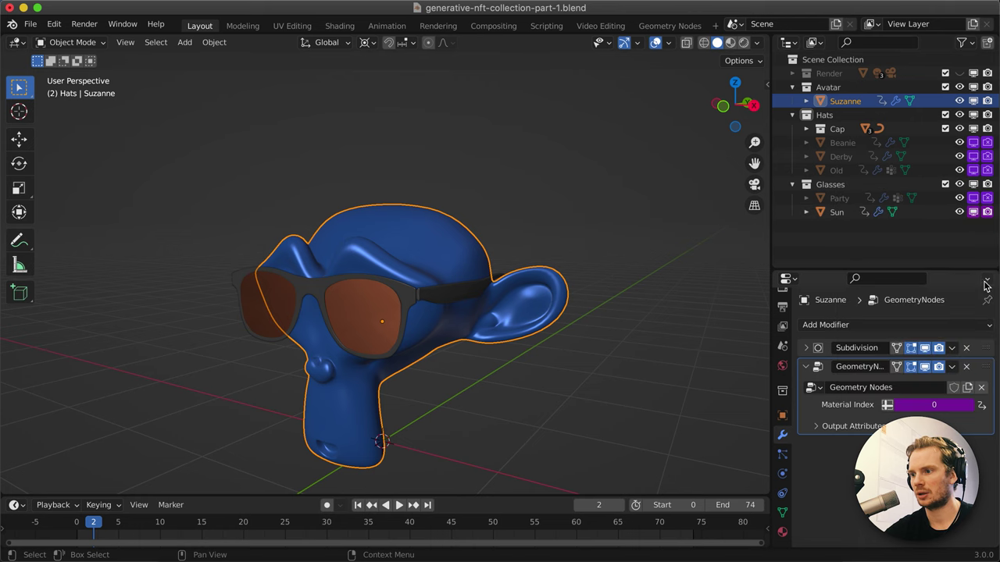
# Step forward from frame 2 to frame 18, examining how the Party and Sun glasses alternate with the hats.
pyautogui.press('Right')
pyautogui.press('Right')
pyautogui.press('Right')
pyautogui.press('Right')
pyautogui.press('Right')
pyautogui.press('Right')
pyautogui.press('Right')
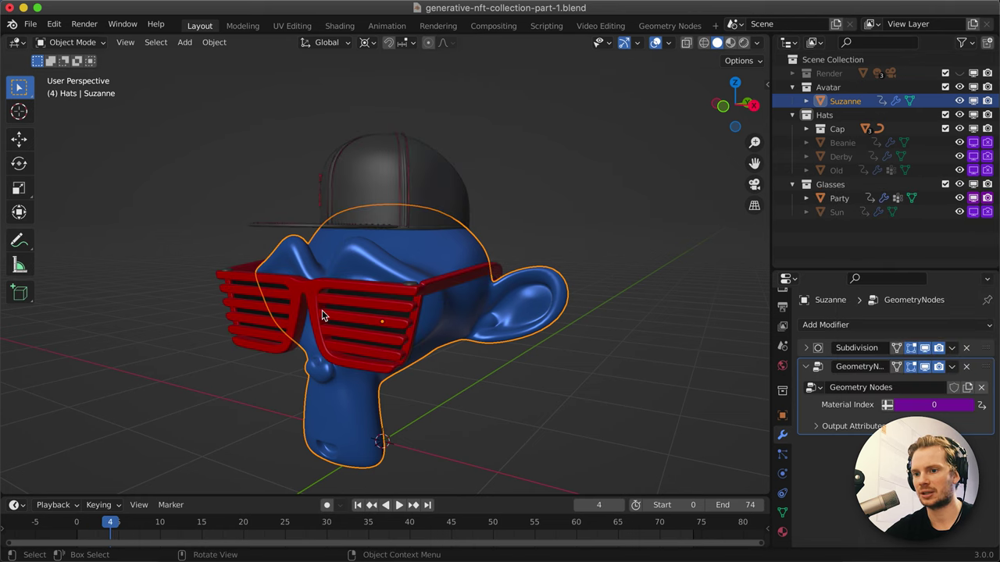
pyautogui.press('Right')
pyautogui.press('Right')
pyautogui.press('Right')
pyautogui.press('Right')
pyautogui.press('Right')
pyautogui.press('Right')
pyautogui.press('Right')
pyautogui.press('Right')
pyautogui.press('Right')
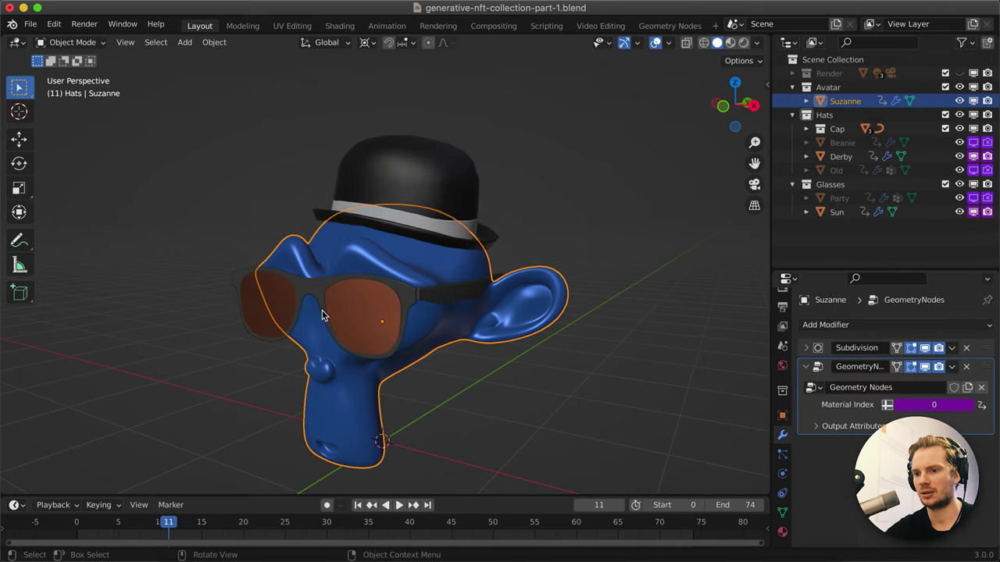
# Deselect all objects and step forward to frame 25, examining the hat and glasses combinations without selection outlines.
pyautogui.press('a')
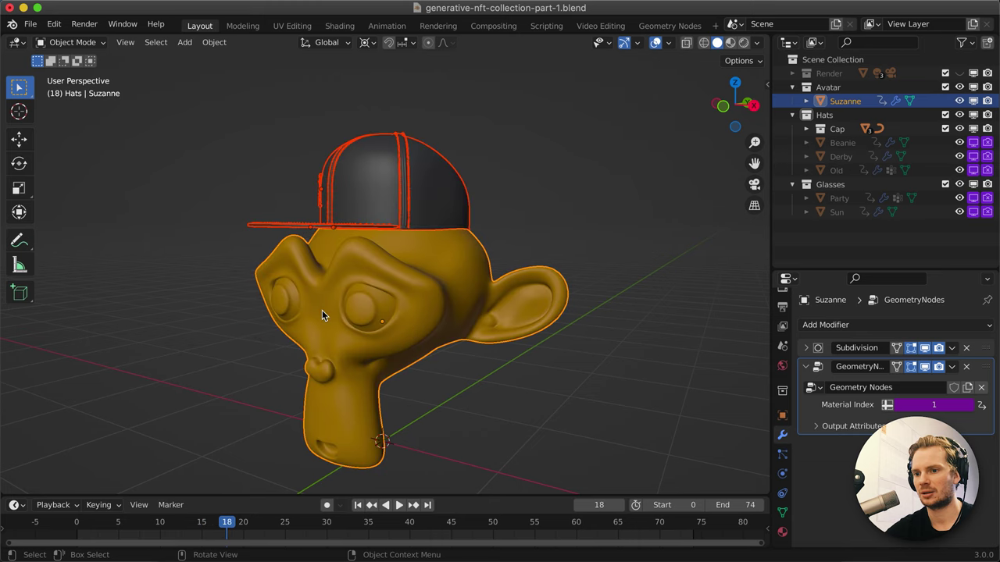
pyautogui.hotkey('alt', 'a')
pyautogui.press('Right')
pyautogui.press('Right')
pyautogui.press('Right')
pyautogui.press('Right')
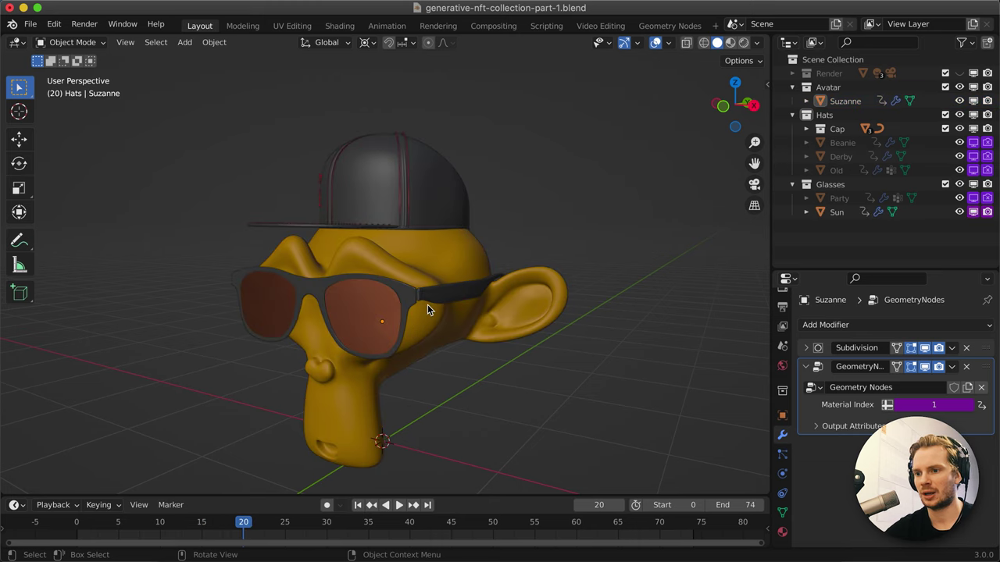
pyautogui.press('Right')
pyautogui.press('Right')
pyautogui.press('Right')
pyautogui.press('Right')
pyautogui.press('Right')
pyautogui.press('Right')
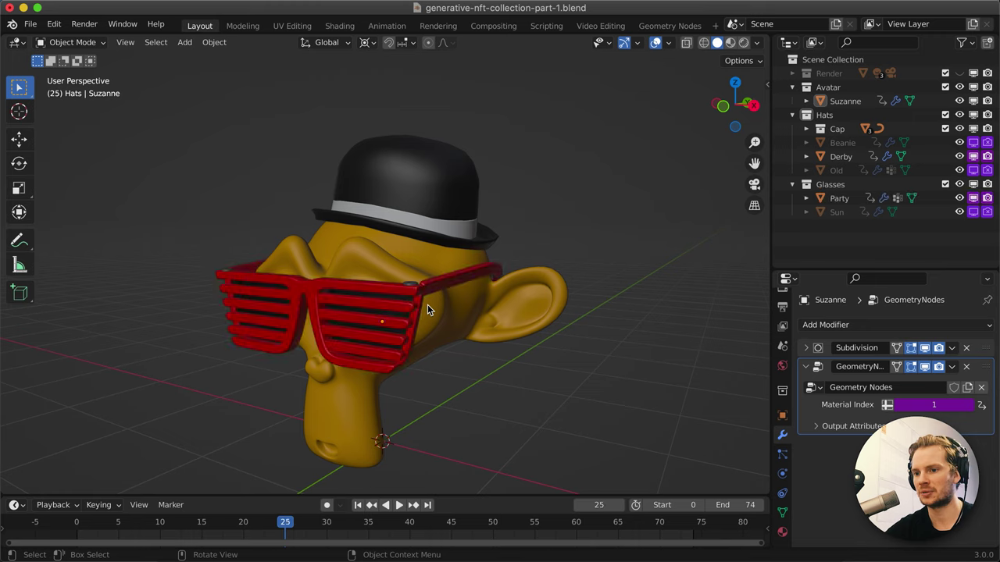
# Step forward from frame 25 to frame 37, examining the hat and glasses combinations as Suzanne's material changes.
pyautogui.press('Right')
pyautogui.press('Right')
pyautogui.press('Right')
pyautogui.press('Right')
pyautogui.press('Right')
pyautogui.press('Right')
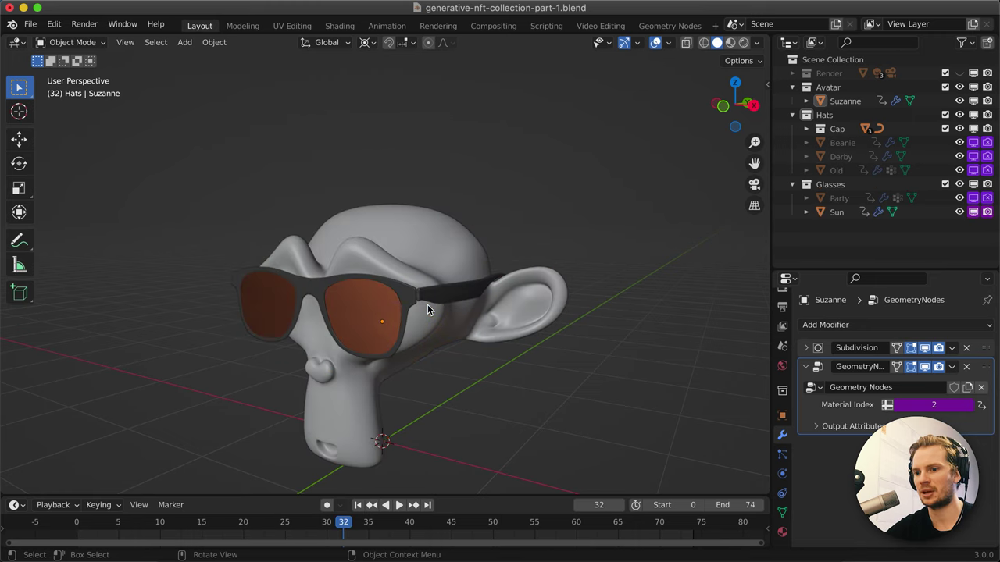
pyautogui.press('Right')
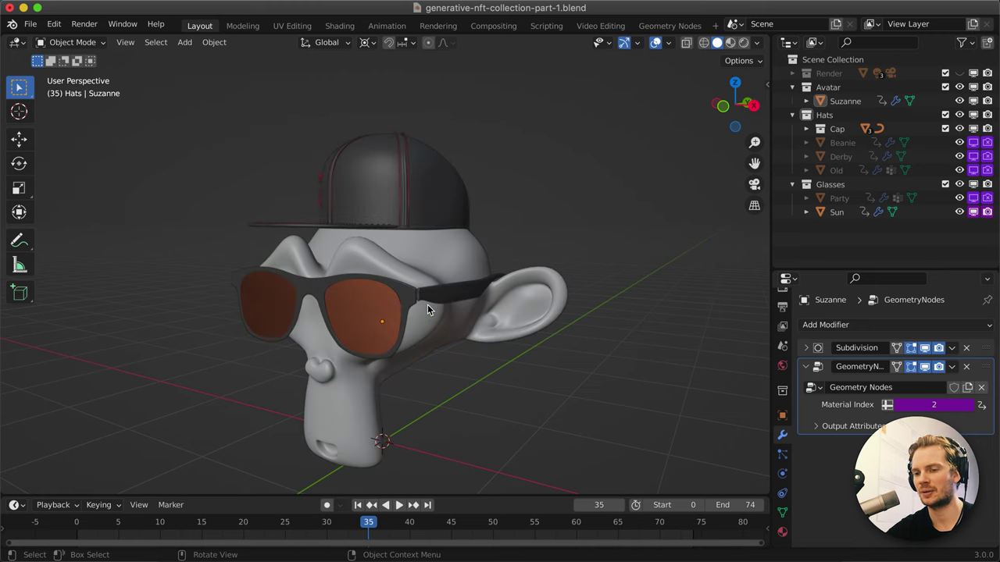
pyautogui.press('Right')
pyautogui.press('Right')
pyautogui.press('Right')
pyautogui.press('Right')
pyautogui.press('Right')
pyautogui.press('Right')
pyautogui.press('Right')
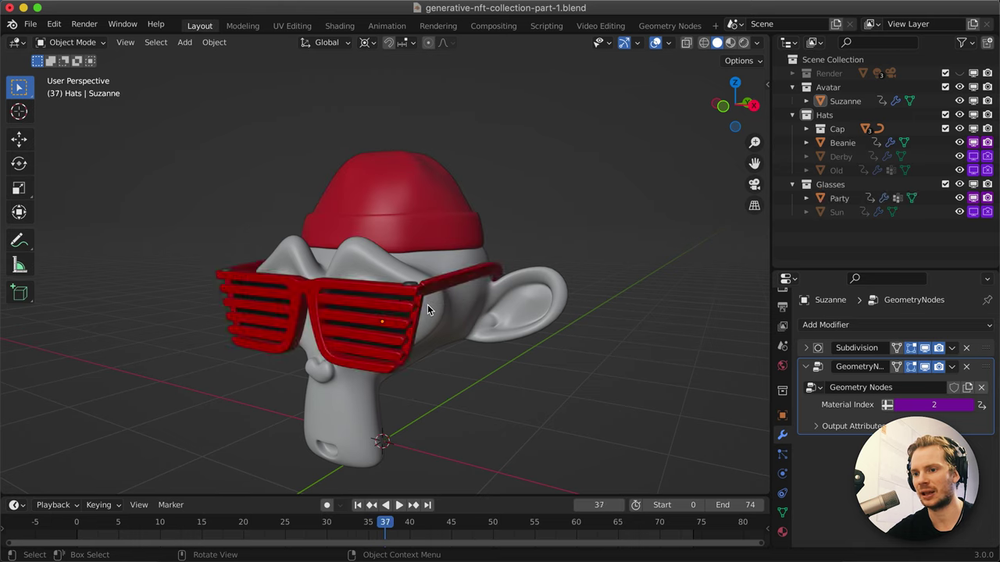
# Step forward from frame 37 to frame 59, examining the remaining material, hat and glasses combinations.
pyautogui.press('Right')
pyautogui.press('Right')
pyautogui.press('Right')
pyautogui.press('Right')
pyautogui.press('Right')
pyautogui.press('Right')
pyautogui.press('Right')
pyautogui.press('Right')
pyautogui.press('Right')
pyautogui.press('Right')
pyautogui.press('Right')
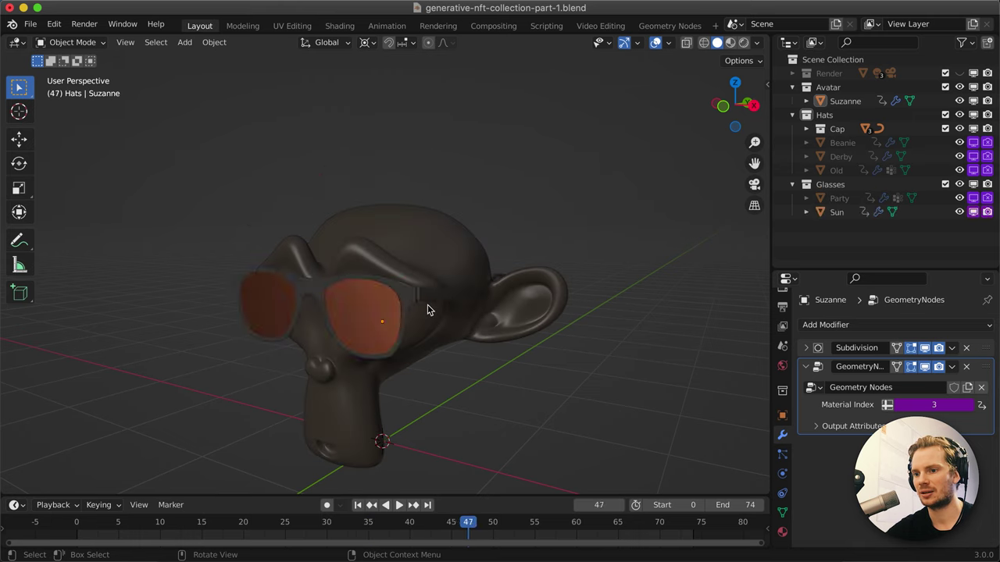
pyautogui.press('Right')
pyautogui.press('Right')
pyautogui.press('Right')
pyautogui.press('Right')
pyautogui.press('Right')
pyautogui.press('Right')
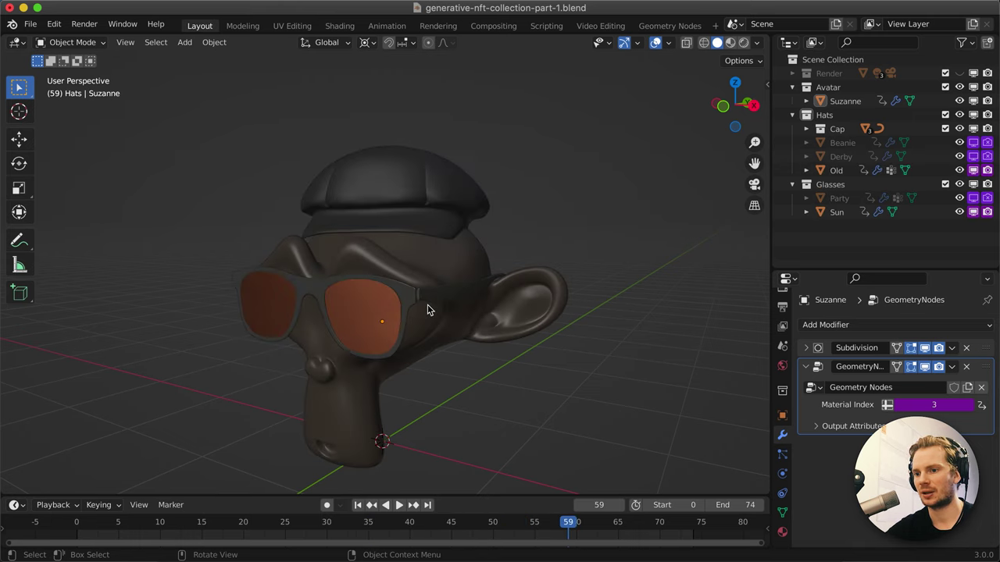
# Play the frames from frame 1 to frame 3 and view Suzanne through the scene camera.
pyautogui.click(82, 26)
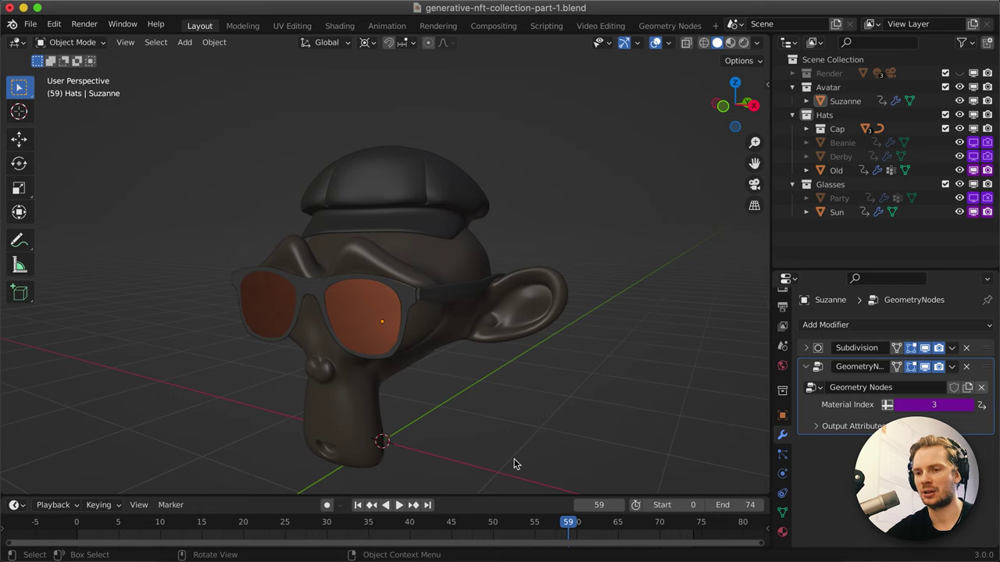
pyautogui.click(85, 529)
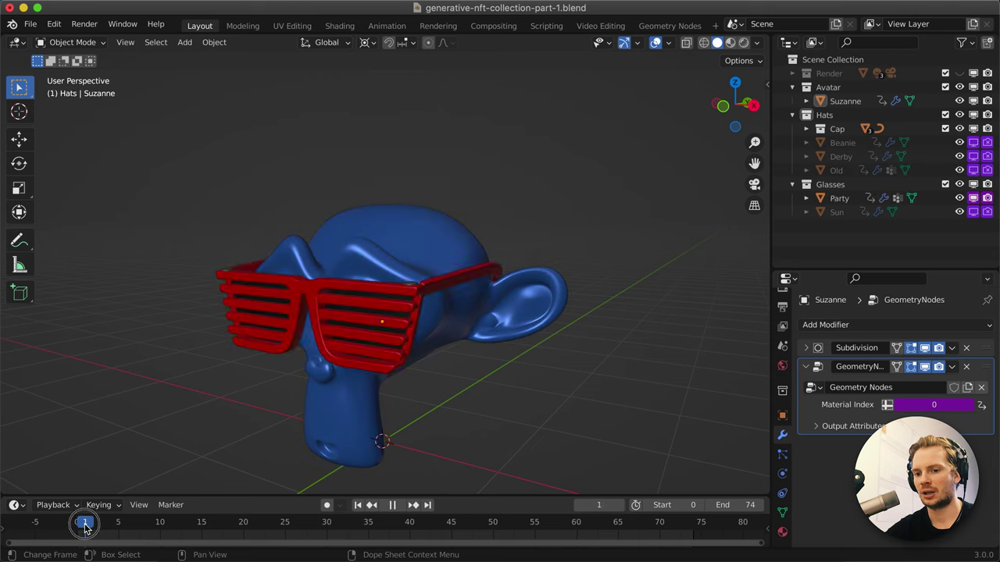
pyautogui.press('space')
pyautogui.press('space')
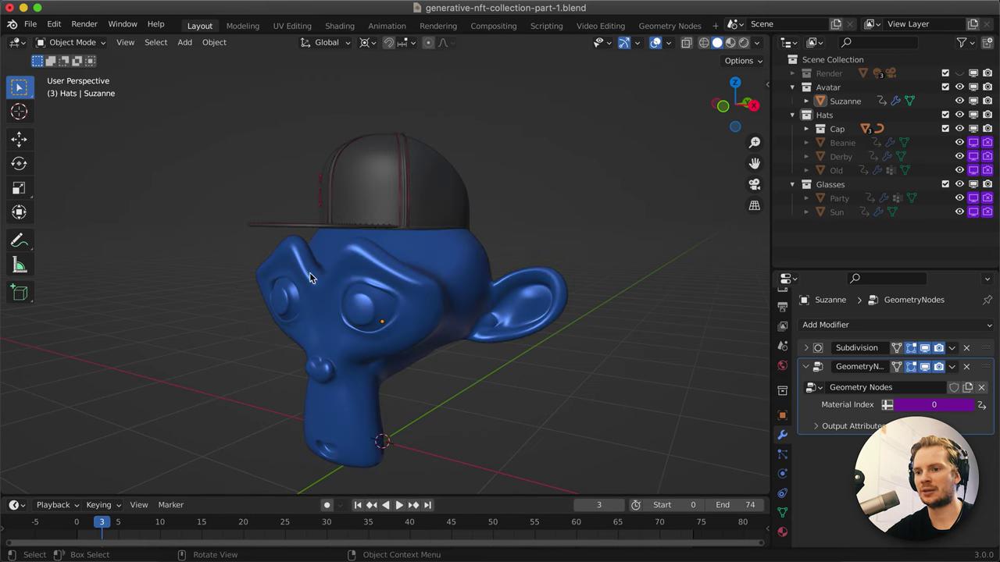
pyautogui.moveTo(393, 339); pyautogui.dragTo(388, 338, button='middle')
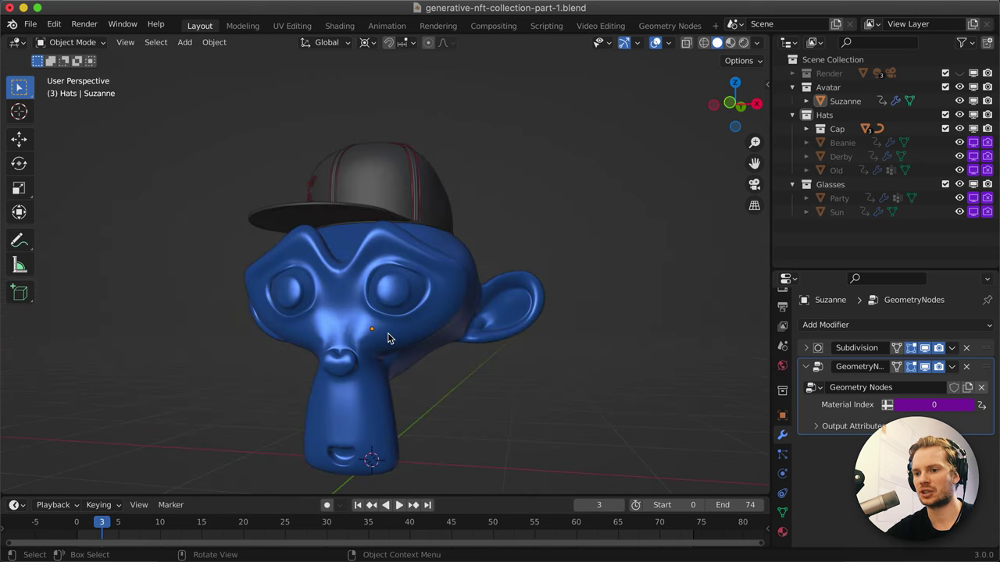
pyautogui.press('KP_0')
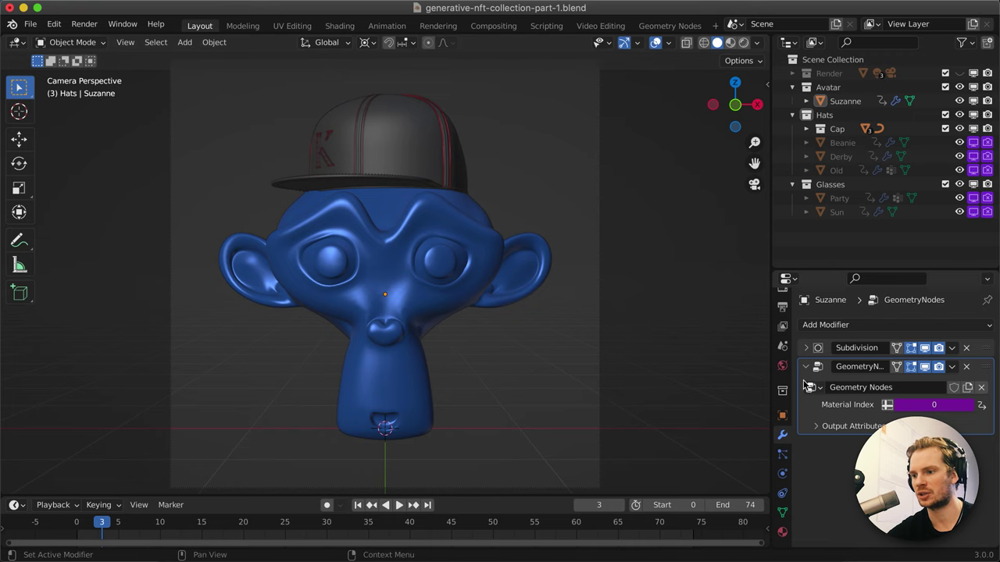
# Show the file output settings, then unhide the Render collection and expand it to list its background, camera and lights.
pyautogui.click(782, 307)
pyautogui.scroll(-8, 891, 390)
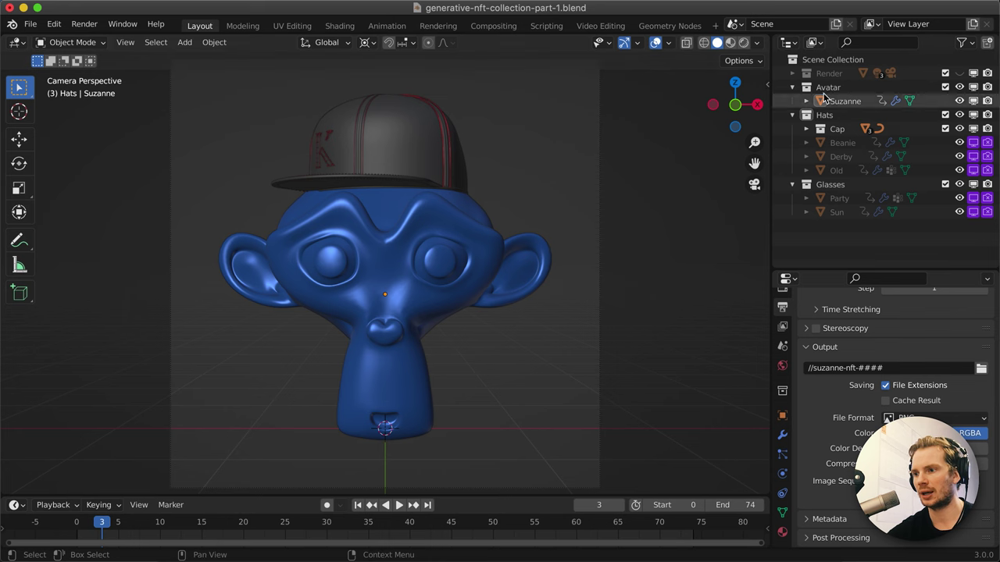
pyautogui.click(960, 73)
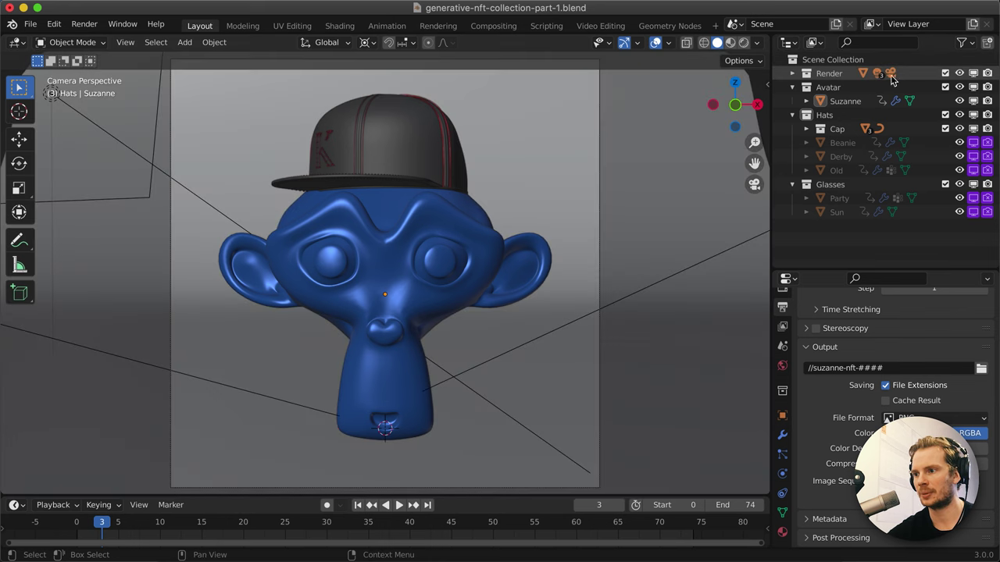
pyautogui.click(793, 73)
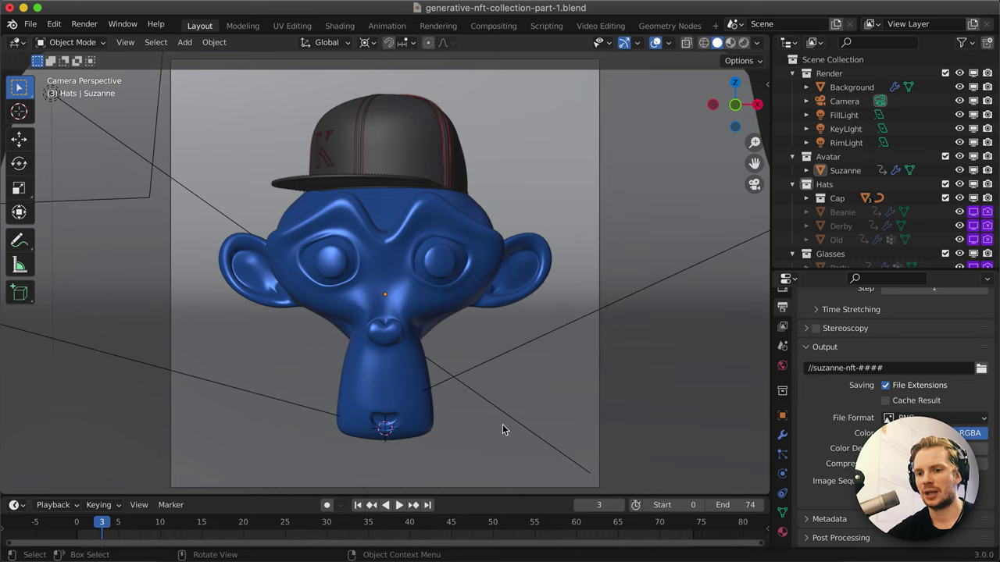
# Play the avatar combinations through the camera up to frame 19 and start rendering the animation.
pyautogui.press('space')
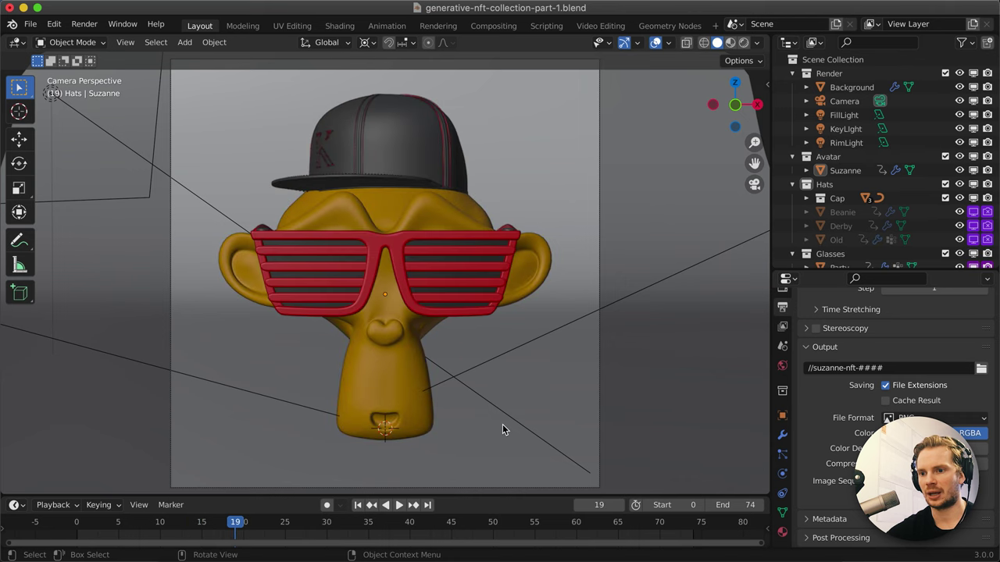
pyautogui.press('Right')
pyautogui.press('Left')
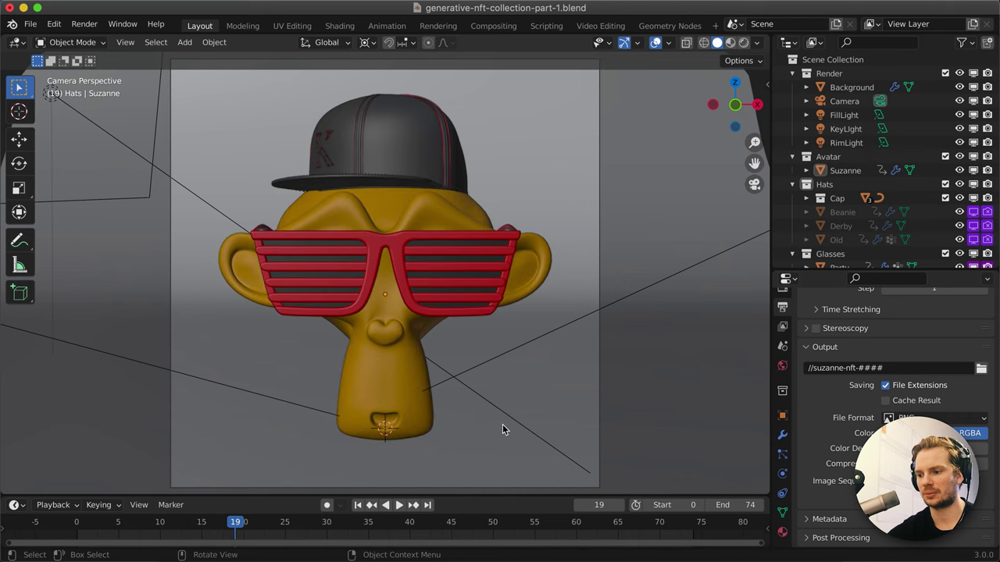
pyautogui.hotkey('ctrl', 'F12')
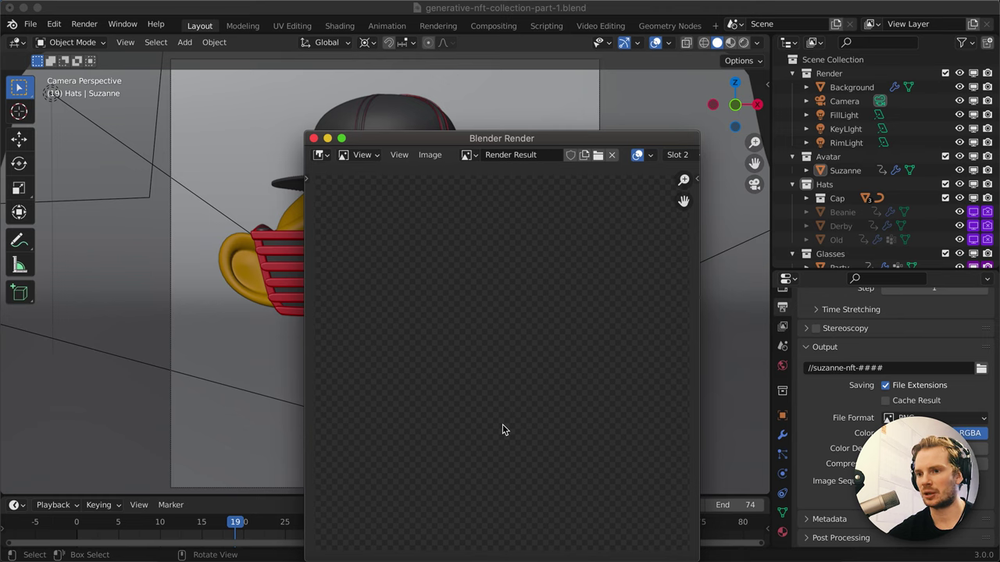